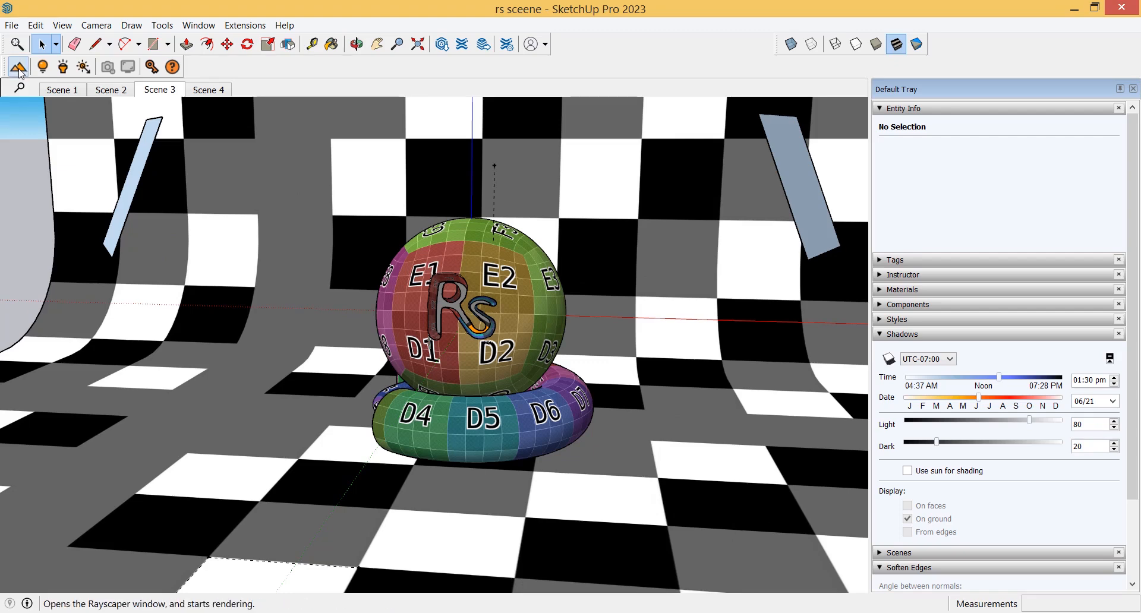
Switch the faces to monochrome display and start a Rayscaper render from the floated Rayscaper toolbar
{"action": "left_click", "coordinate": [916, 46]}
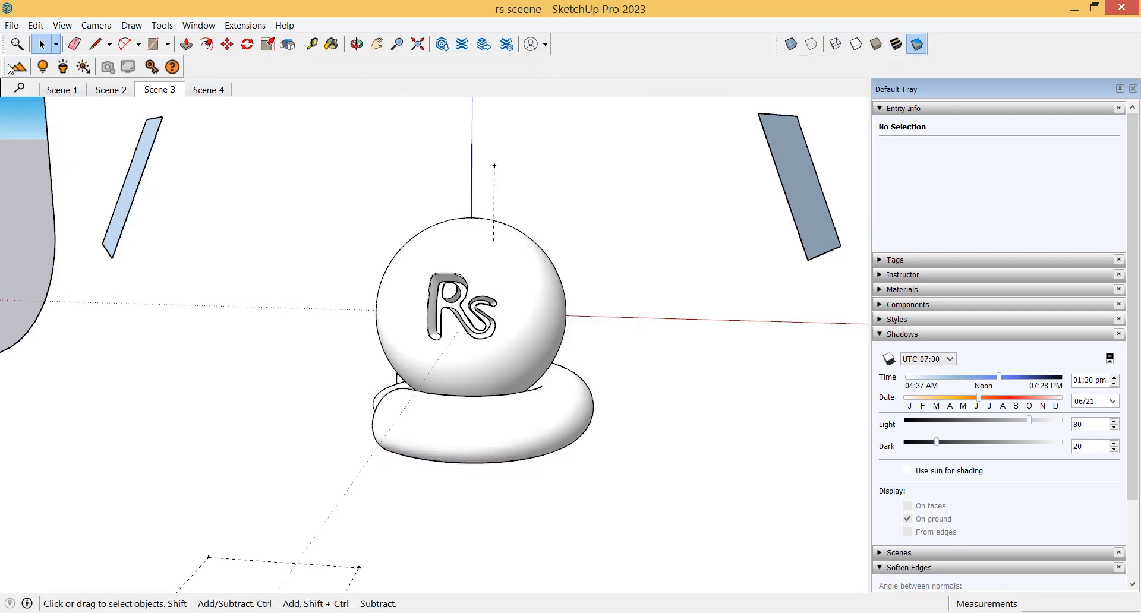
{"action": "left_click_drag", "start_coordinate": [11, 69], "coordinate": [269, 175]}
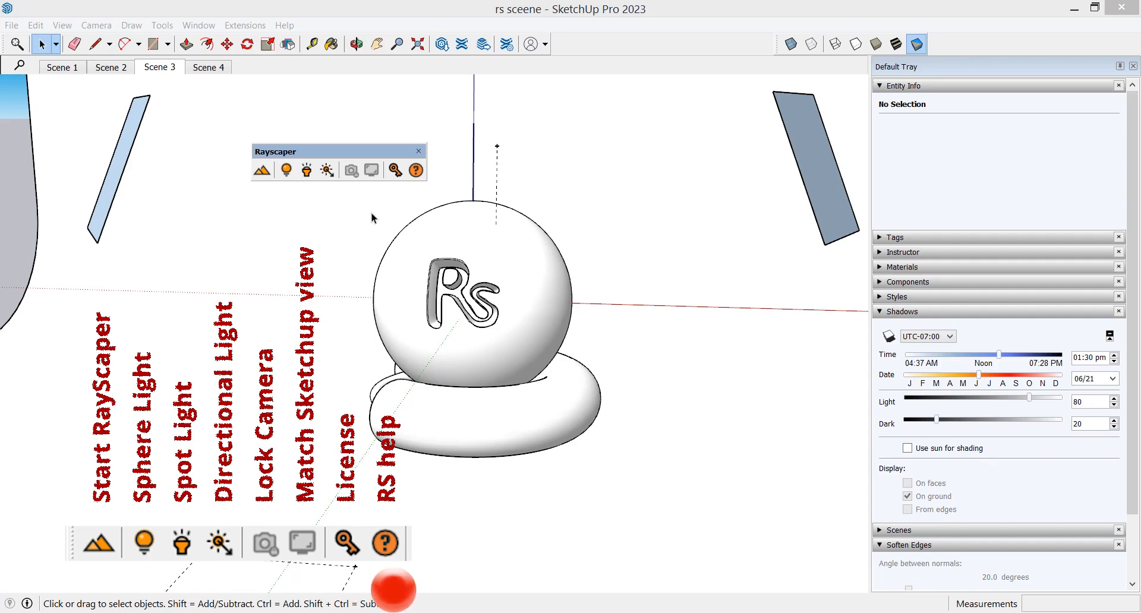
{"action": "left_click", "coordinate": [264, 174]}
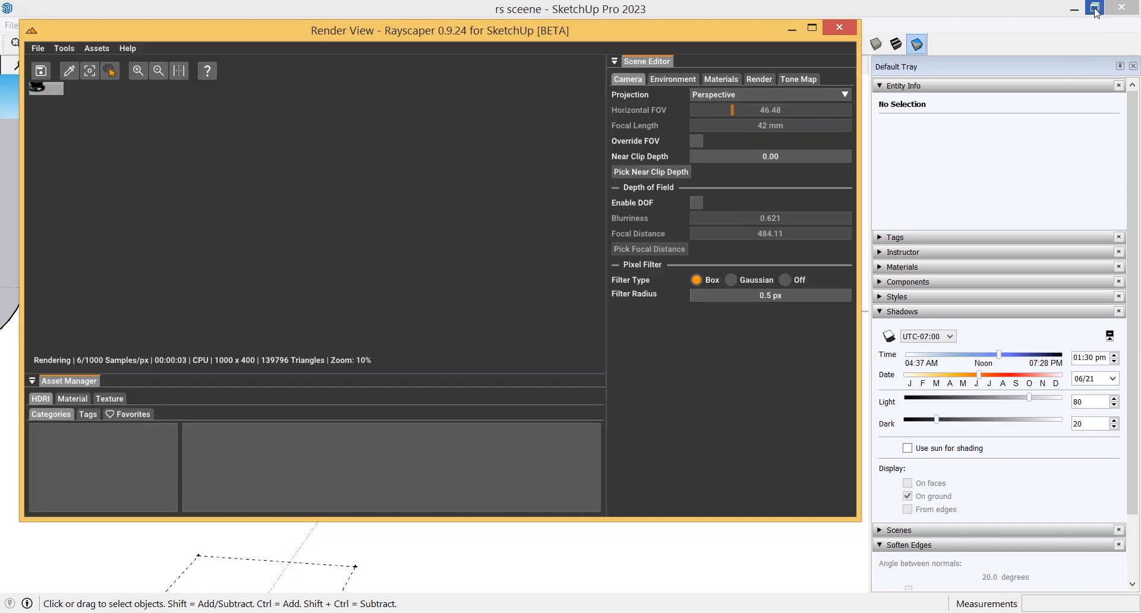
Arrange the SketchUp and Render View windows side by side and fit the render image to the view
{"action": "left_click", "coordinate": [1096, 8]}
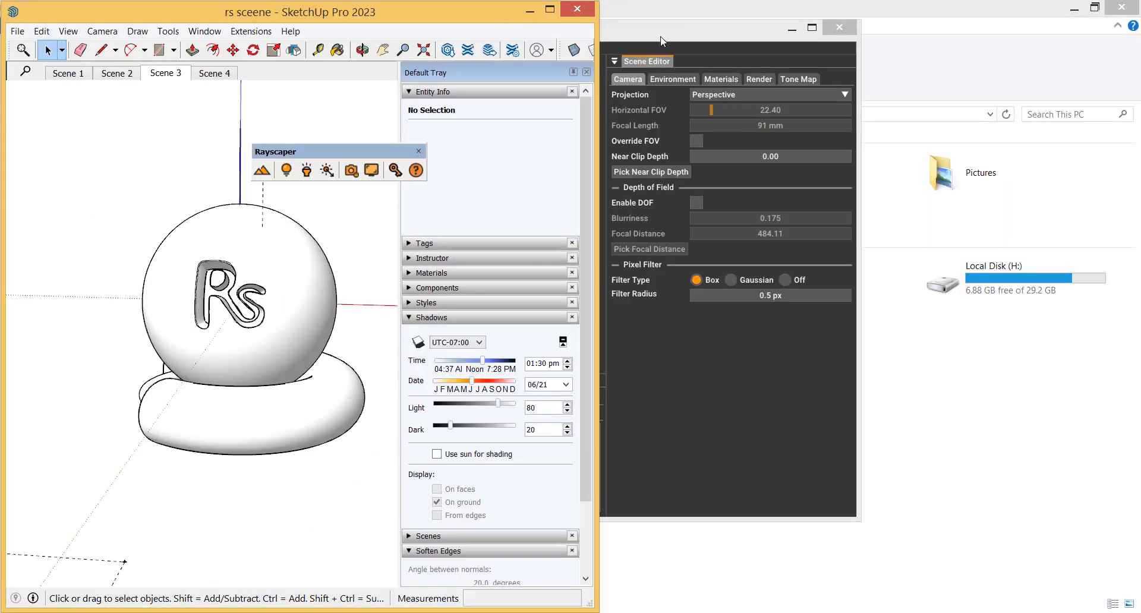
{"action": "mouse_move", "coordinate": [359, 150]}
{"action": "left_mouse_down"}
{"action": "mouse_move", "coordinate": [149, 106]}
{"action": "mouse_move", "coordinate": [100, 58]}
{"action": "mouse_move", "coordinate": [77, 71]}
{"action": "left_mouse_up"}
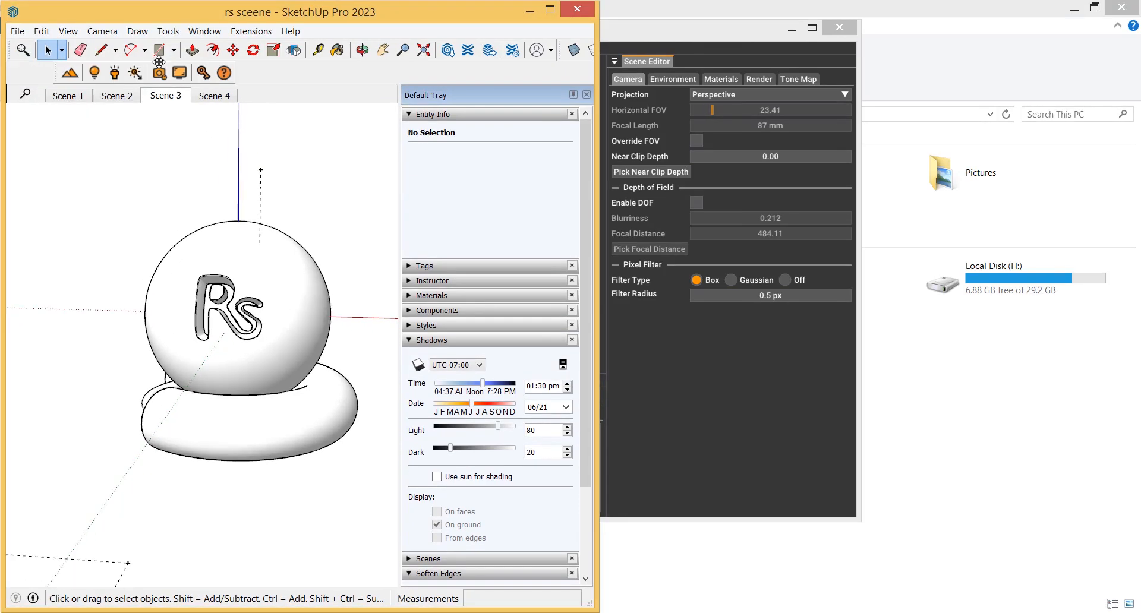
{"action": "mouse_move", "coordinate": [654, 32]}
{"action": "left_mouse_down"}
{"action": "mouse_move", "coordinate": [691, 41]}
{"action": "mouse_move", "coordinate": [947, 16]}
{"action": "left_mouse_up"}
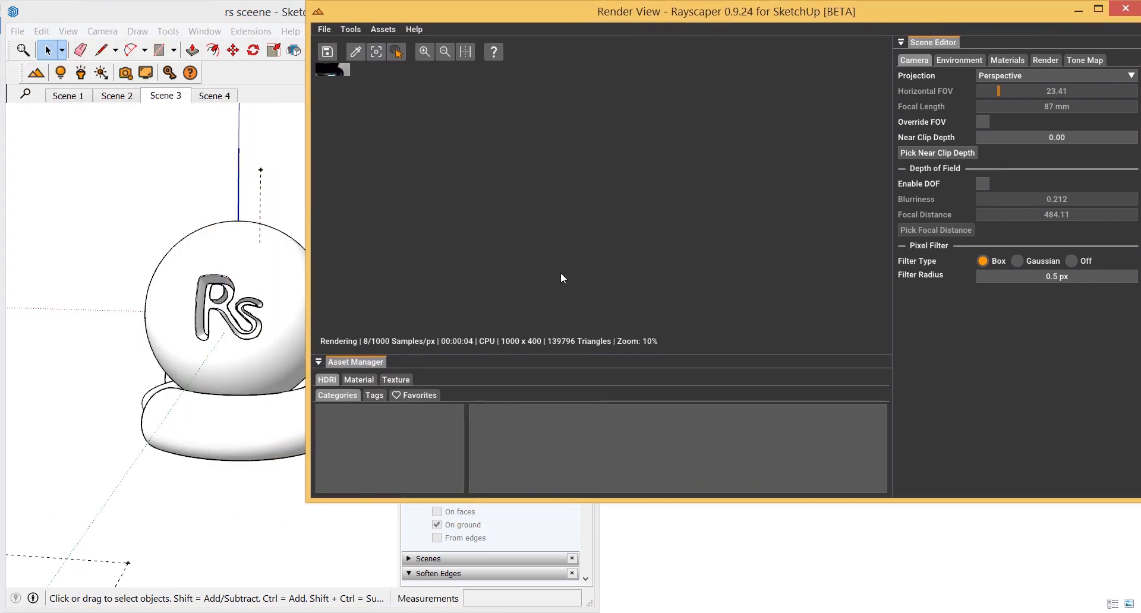
{"action": "mouse_move", "coordinate": [309, 498]}
{"action": "left_mouse_down"}
{"action": "mouse_move", "coordinate": [368, 609]}
{"action": "mouse_move", "coordinate": [424, 609]}
{"action": "mouse_move", "coordinate": [409, 607]}
{"action": "left_mouse_up"}
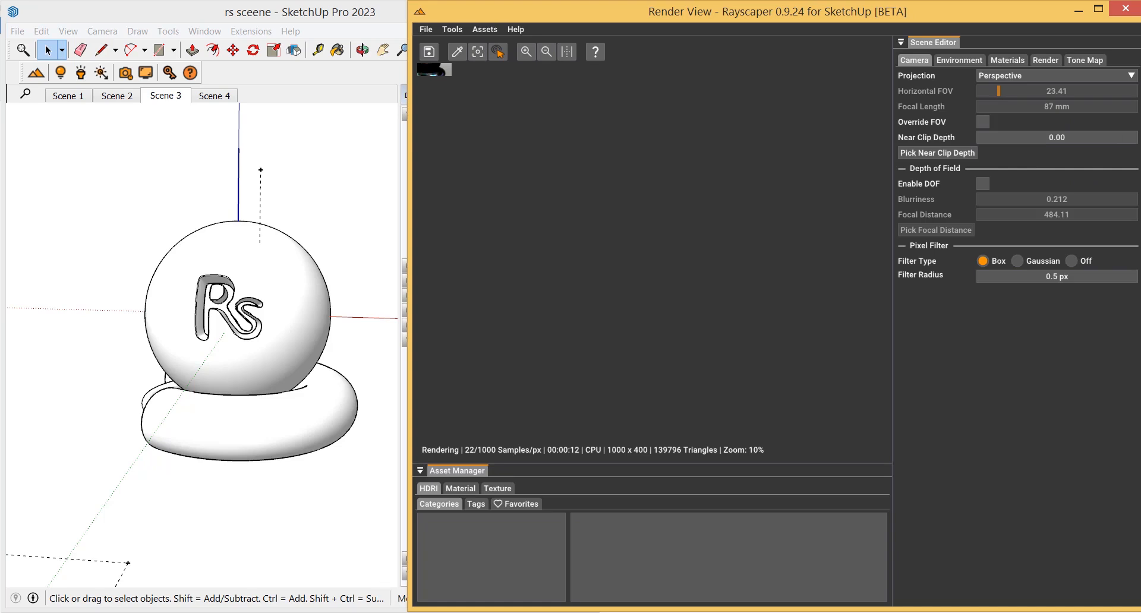
{"action": "mouse_move", "coordinate": [415, 612]}
{"action": "left_click", "coordinate": [567, 52]}
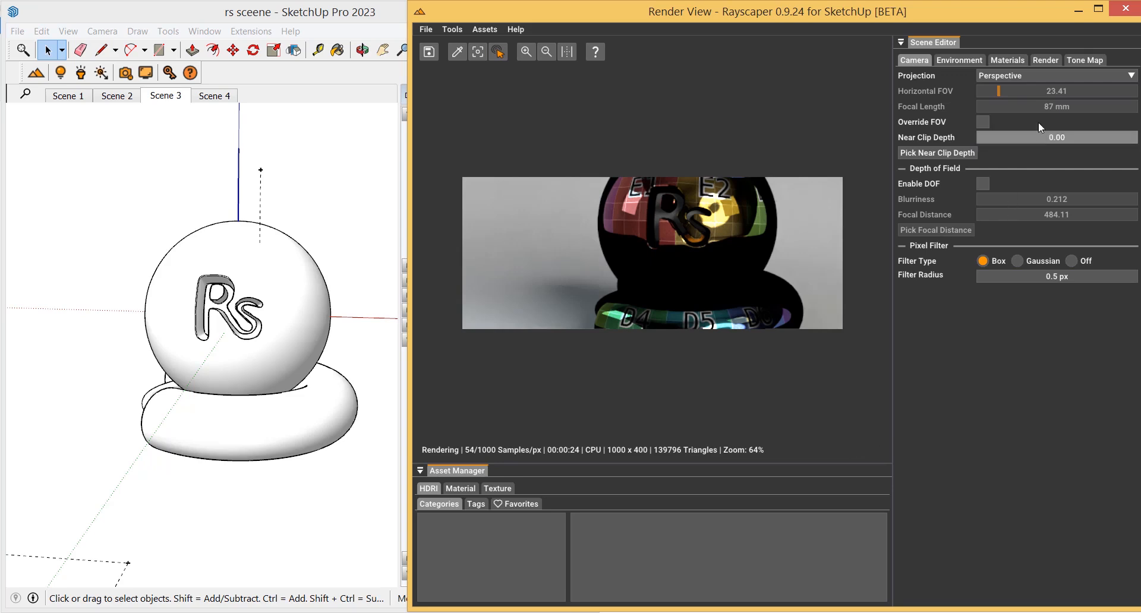
Pick the sphere's material from the render to edit Test material
{"action": "left_click", "coordinate": [1020, 60]}
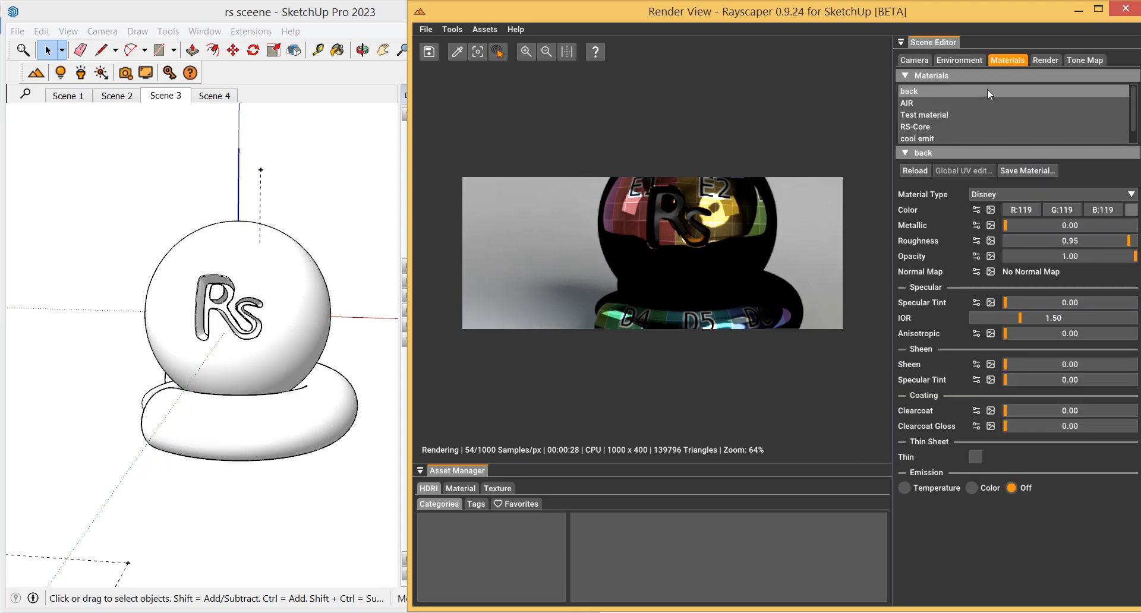
{"action": "left_click", "coordinate": [456, 54]}
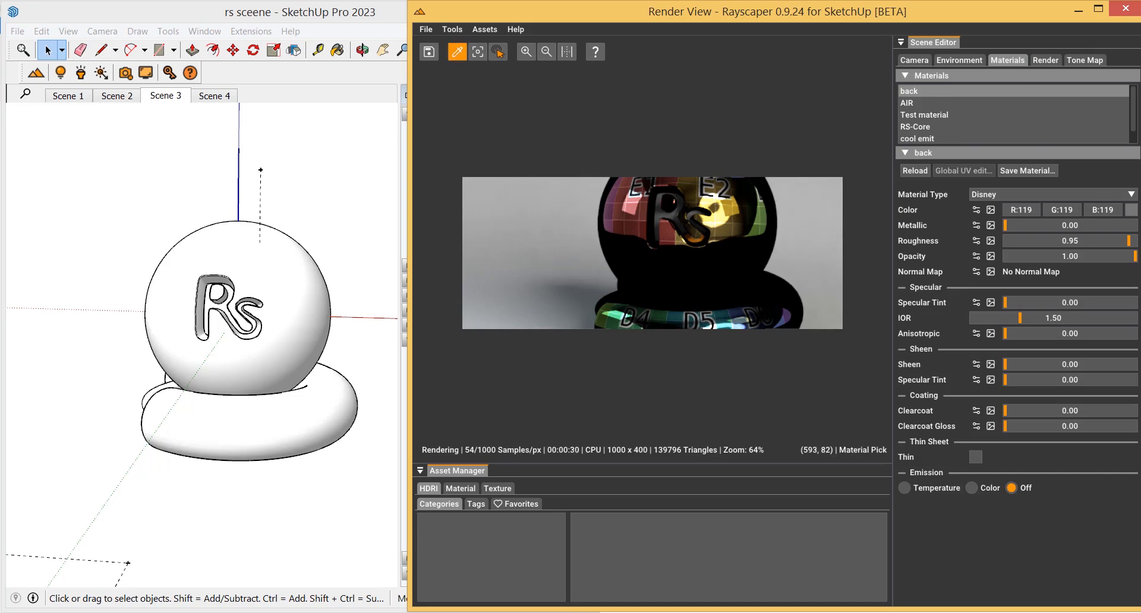
{"action": "left_click", "coordinate": [742, 208]}
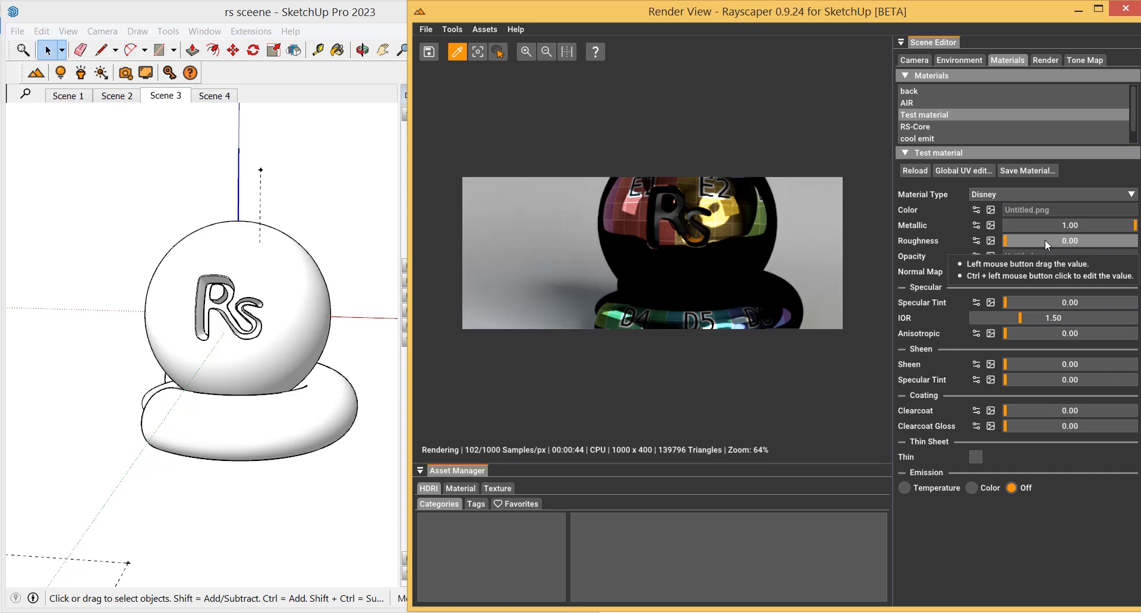
Set the render method to Global Illumination (GI)
{"action": "left_click", "coordinate": [961, 61]}
{"action": "left_click", "coordinate": [1056, 62]}
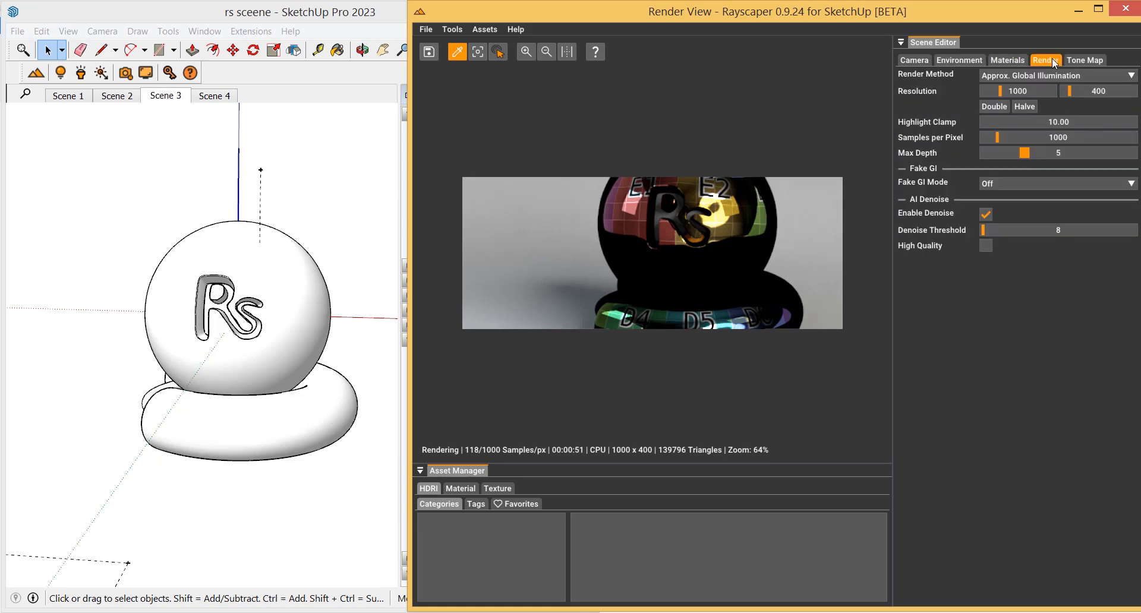
{"action": "left_click", "coordinate": [1058, 77]}
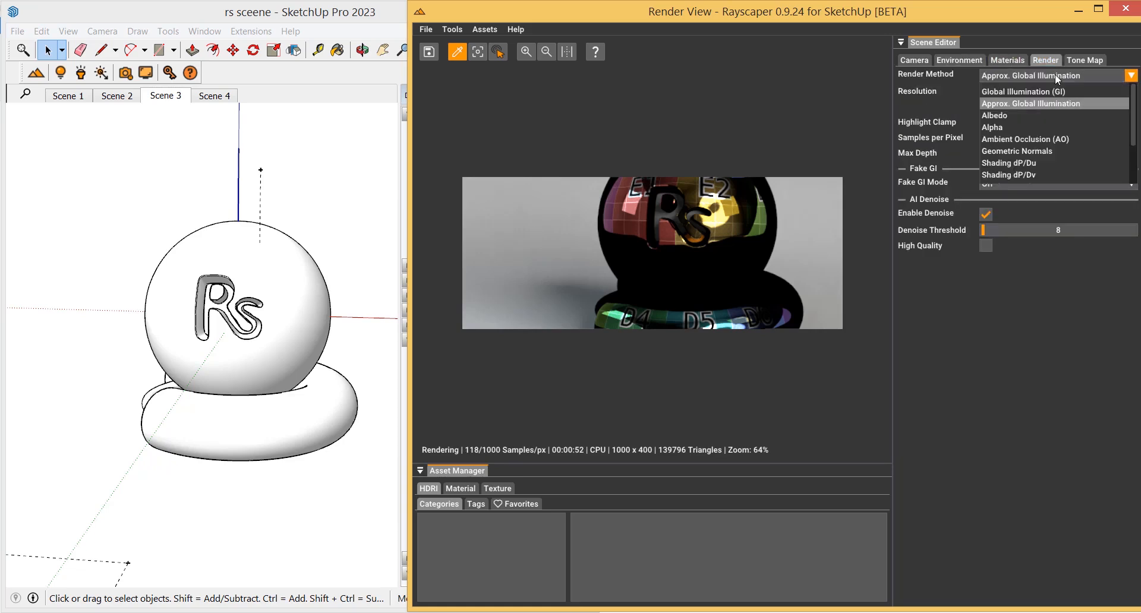
{"action": "left_click", "coordinate": [1022, 92]}
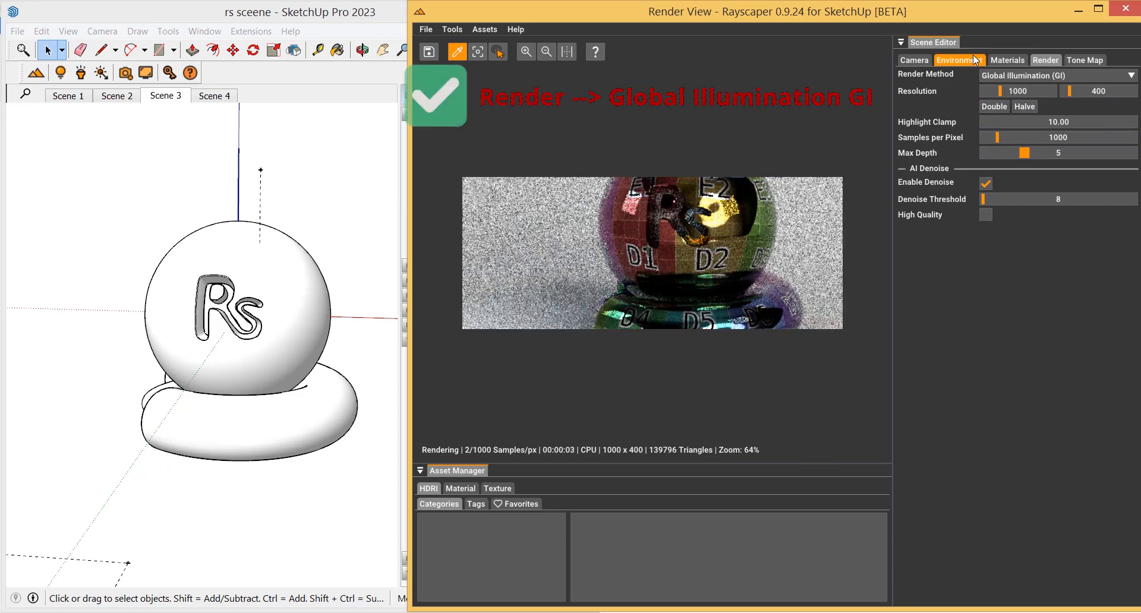
Change Test material's material type to Diffuse
{"action": "left_click", "coordinate": [1006, 60]}
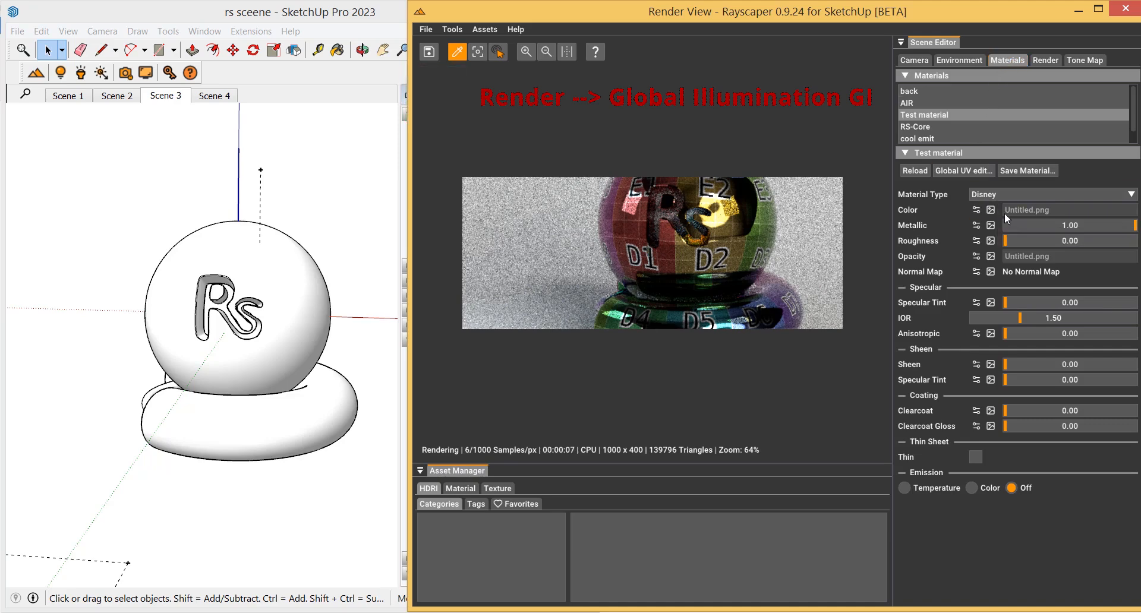
{"action": "left_click", "coordinate": [1001, 195]}
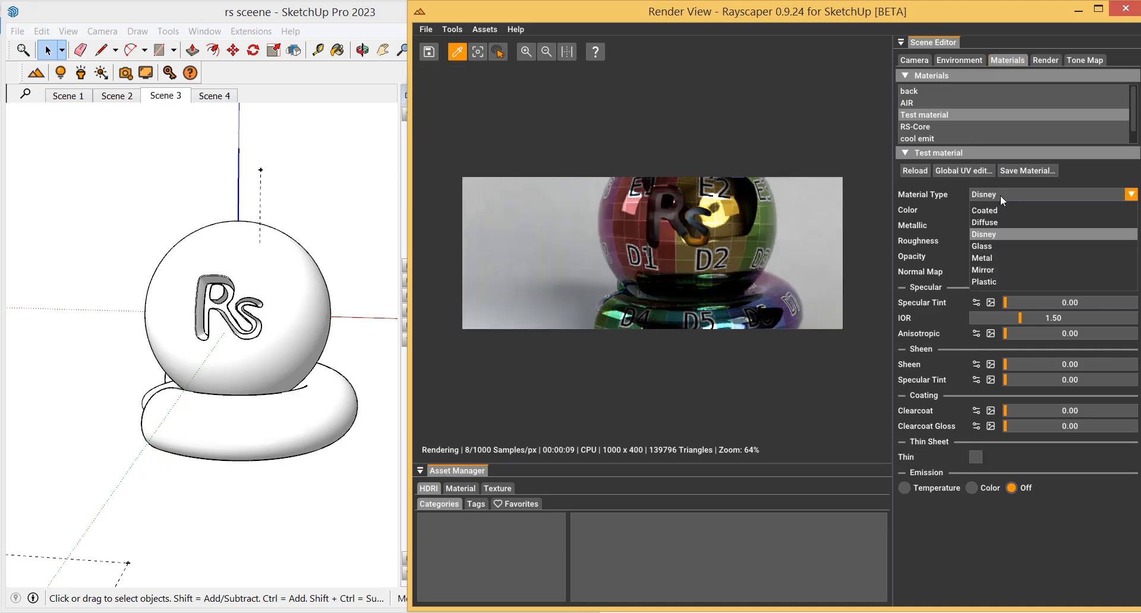
{"action": "left_click", "coordinate": [997, 220]}
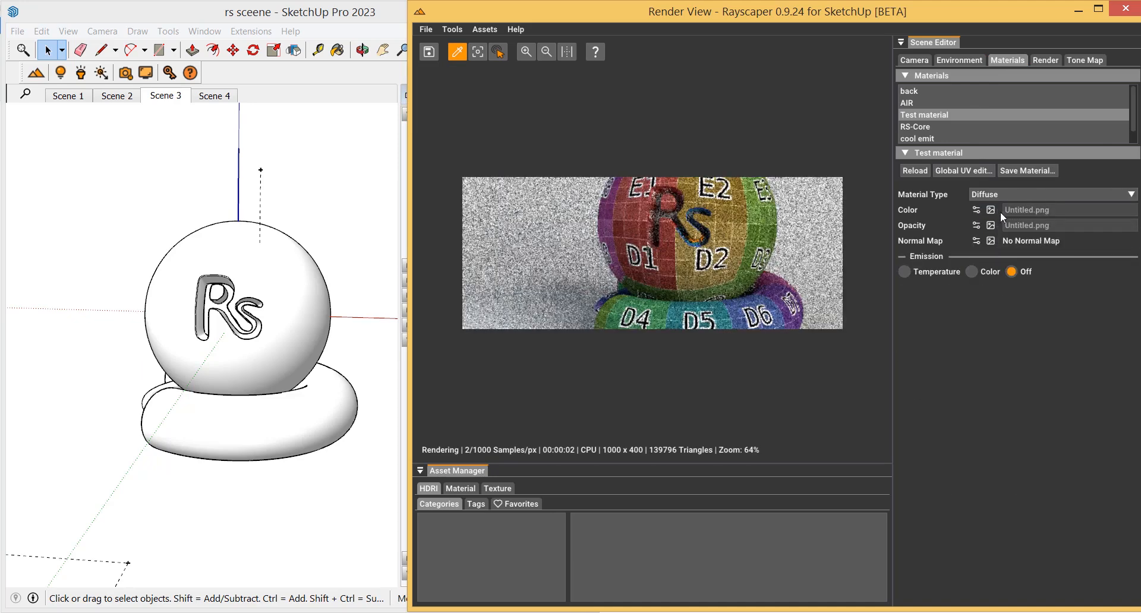
Replace Test material's color texture with a plain grey color of R126, G126, B126
{"action": "left_click", "coordinate": [976, 210]}
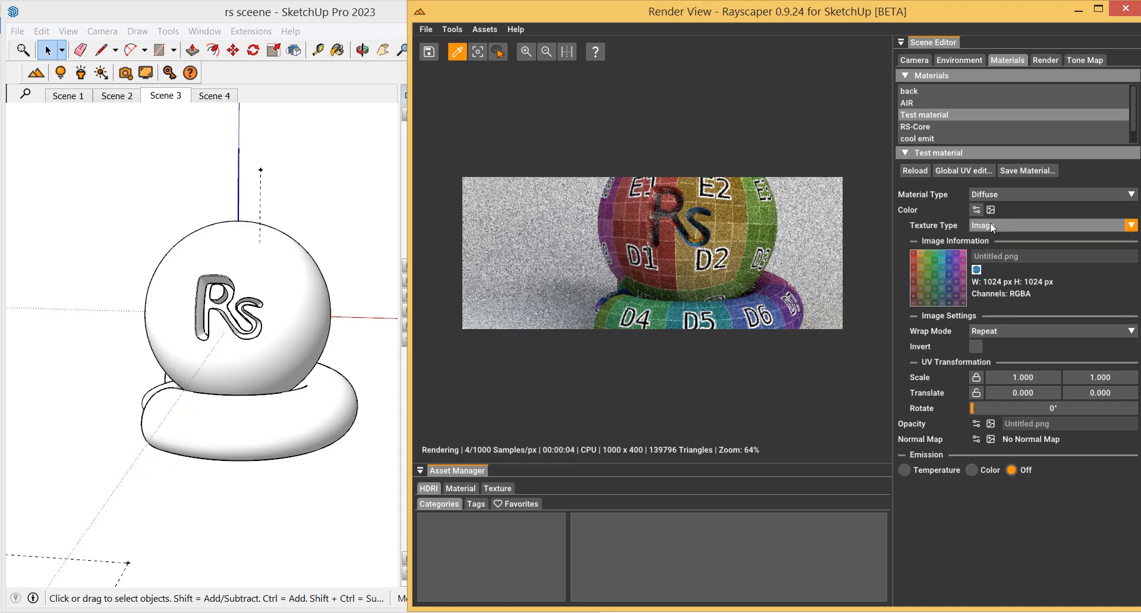
{"action": "left_click", "coordinate": [1043, 229]}
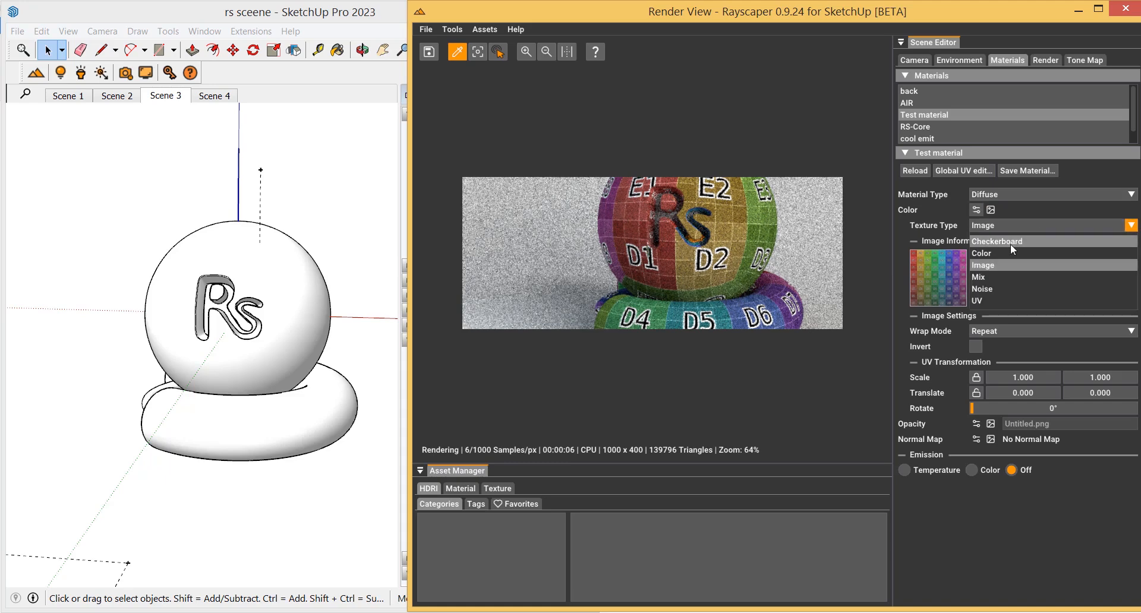
{"action": "left_click", "coordinate": [1010, 251]}
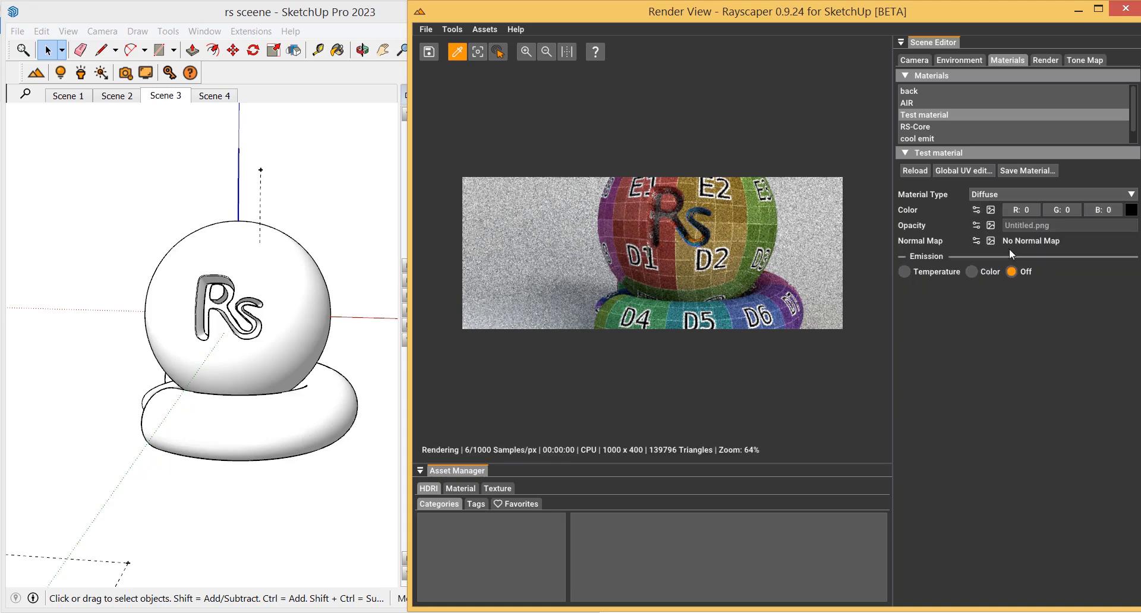
{"action": "left_click", "coordinate": [1130, 210]}
{"action": "left_click_drag", "start_coordinate": [1032, 247], "coordinate": [936, 296]}
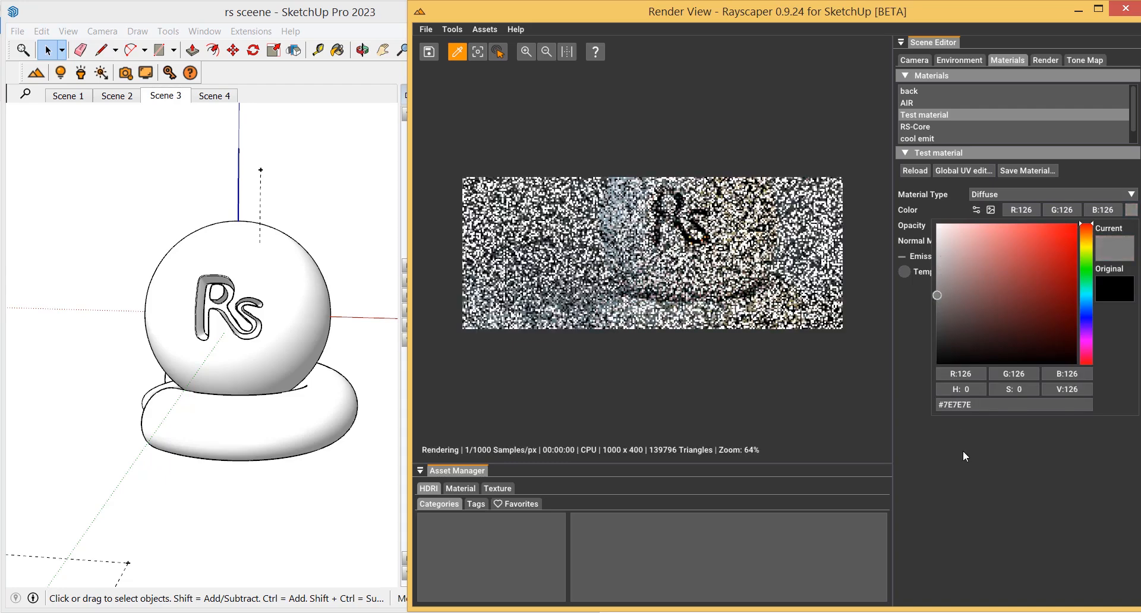
{"action": "left_click", "coordinate": [965, 487]}
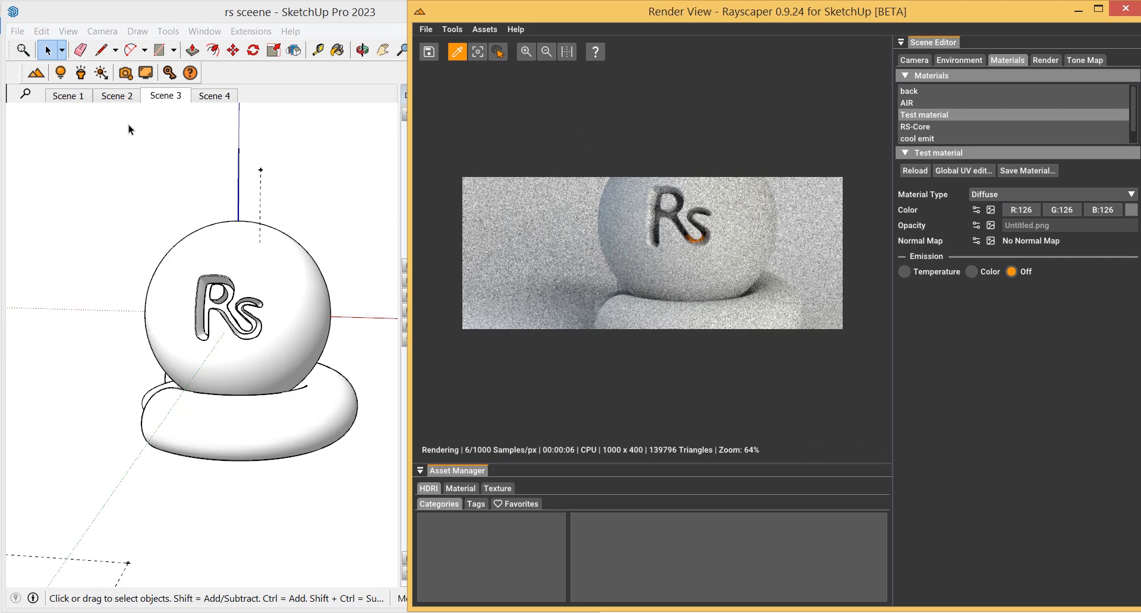
Match the Rayscaper camera to the SketchUp view and fit the render in the window
{"action": "left_click", "coordinate": [145, 75]}
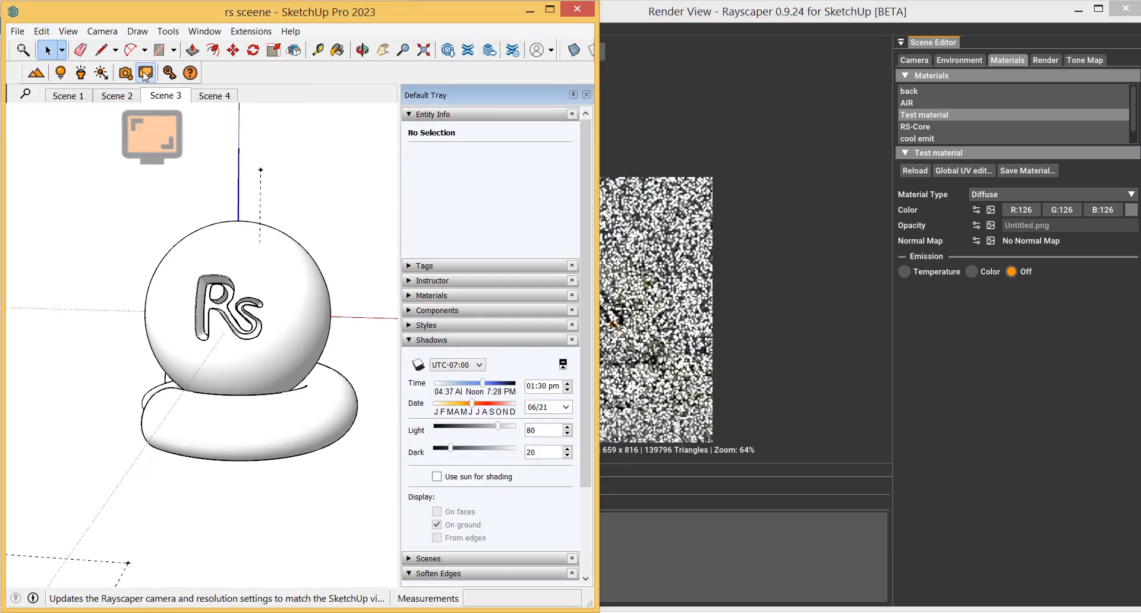
{"action": "left_click", "coordinate": [638, 278]}
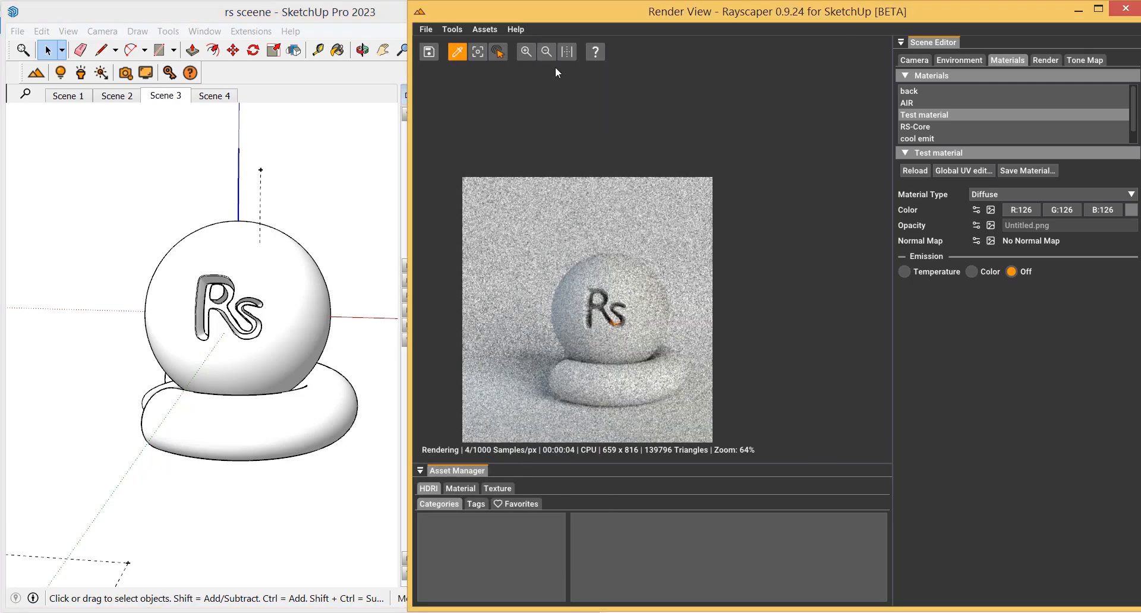
{"action": "left_click", "coordinate": [566, 52]}
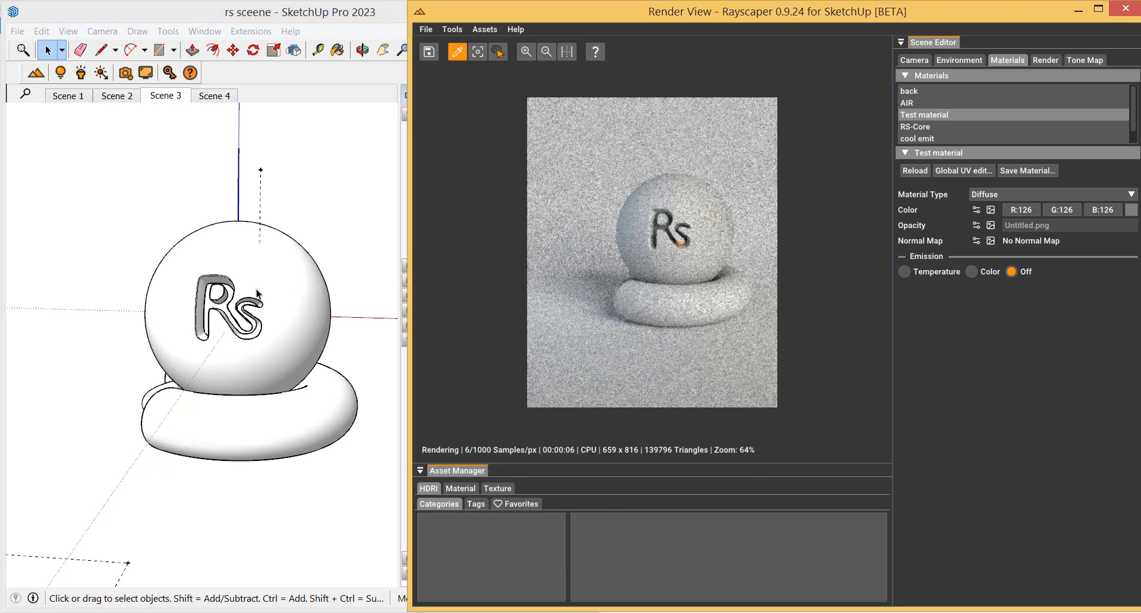
Auto-hide the Default Tray and narrow the SketchUp window
{"action": "left_click", "coordinate": [211, 338]}
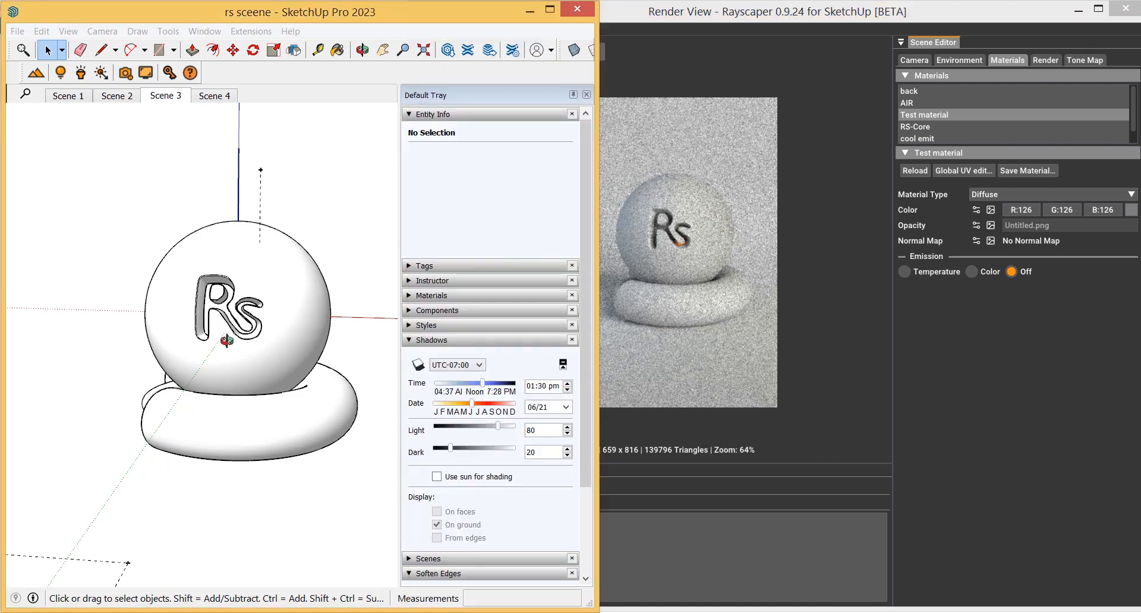
{"action": "middle_click_drag", "start_coordinate": [211, 339], "coordinate": [262, 342]}
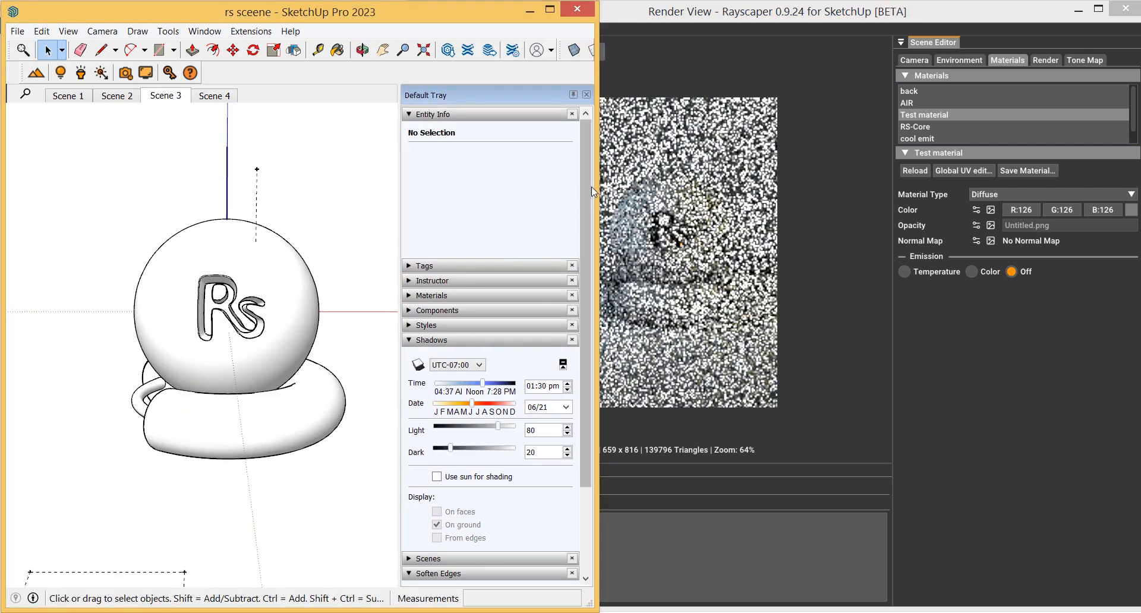
{"action": "left_click", "coordinate": [573, 95]}
{"action": "left_click_drag", "start_coordinate": [595, 126], "coordinate": [503, 126]}
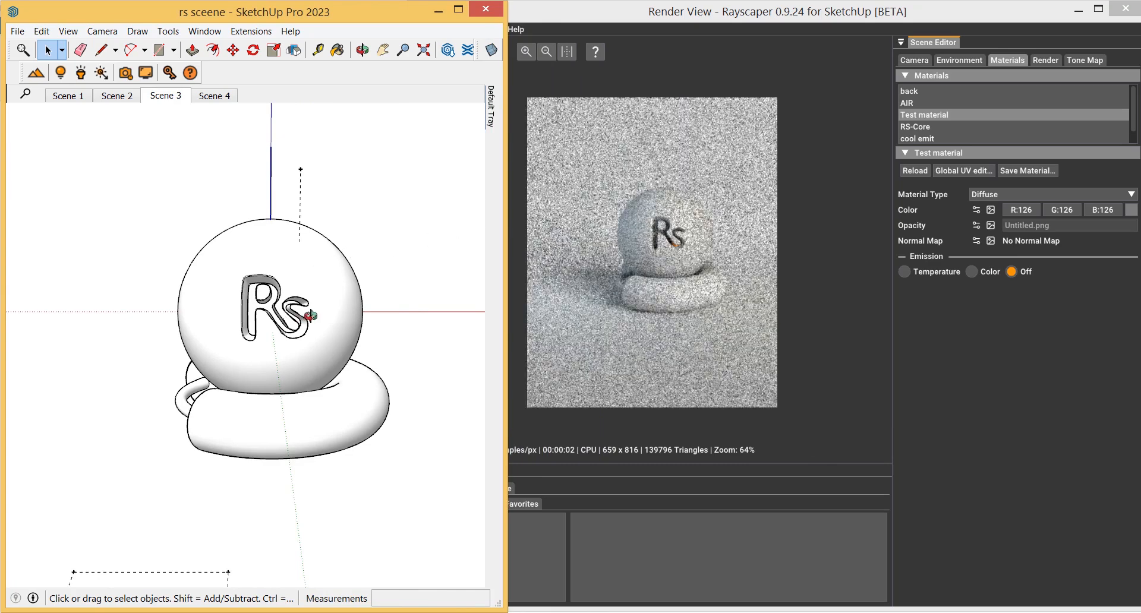
Set the camera's field of view to 120 degrees with the Zoom tool
{"action": "mouse_move", "coordinate": [310, 315]}
{"action": "middle_mouse_down"}
{"action": "mouse_move", "coordinate": [374, 316]}
{"action": "mouse_move", "coordinate": [321, 328]}
{"action": "mouse_move", "coordinate": [421, 316]}
{"action": "mouse_move", "coordinate": [345, 334]}
{"action": "mouse_move", "coordinate": [304, 326]}
{"action": "mouse_move", "coordinate": [323, 329]}
{"action": "middle_mouse_up"}
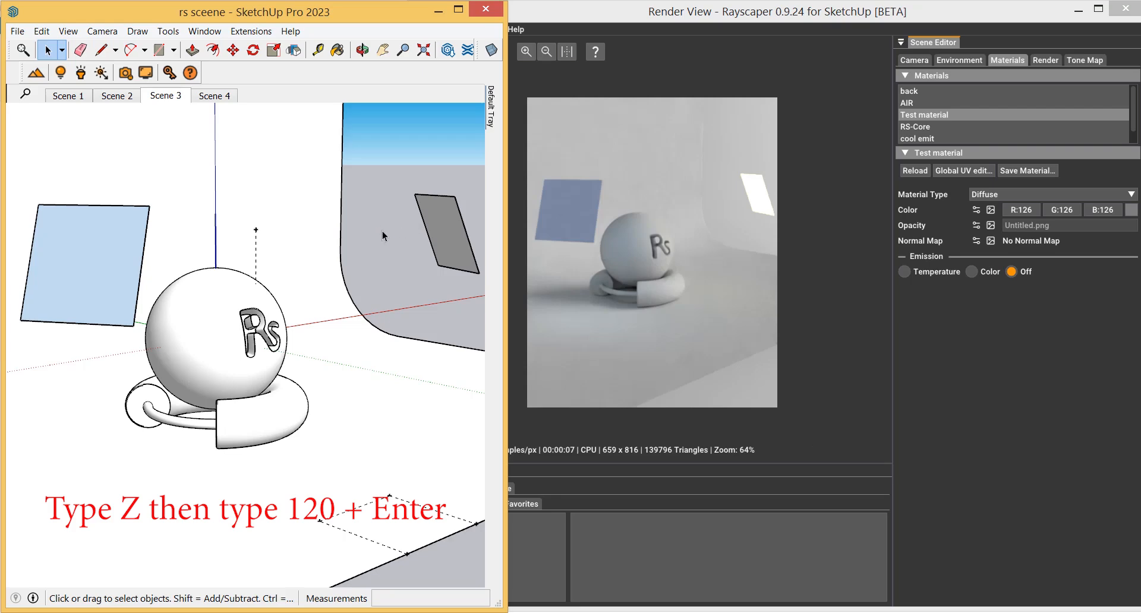
{"action": "middle_click_drag", "start_coordinate": [383, 230], "coordinate": [388, 233]}
{"action": "key", "text": "z"}
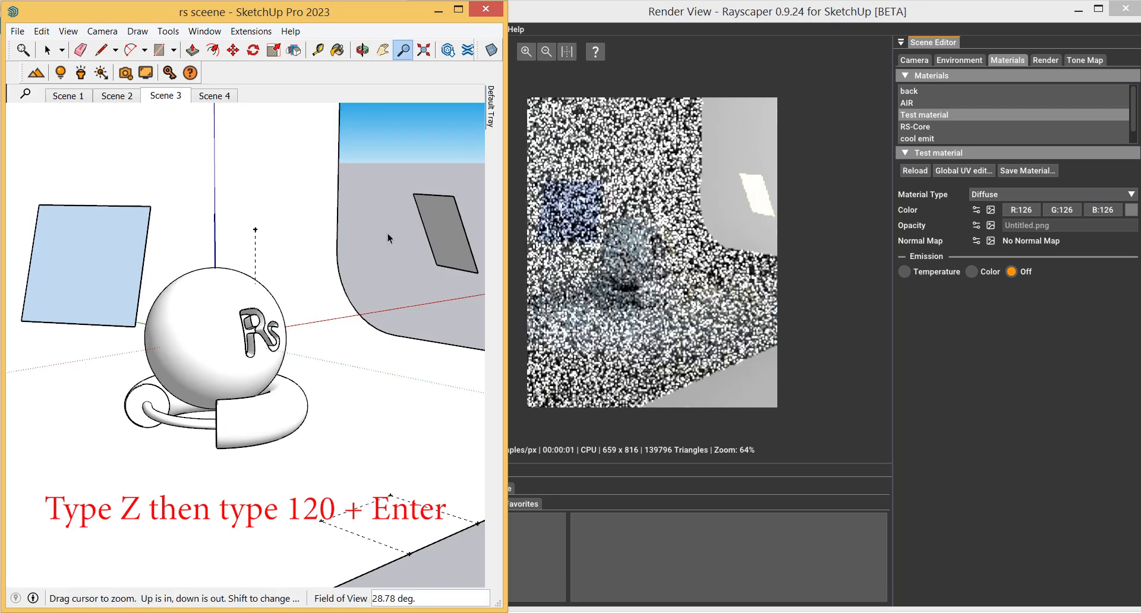
{"action": "type", "text": "120"}
{"action": "key", "text": "Return"}
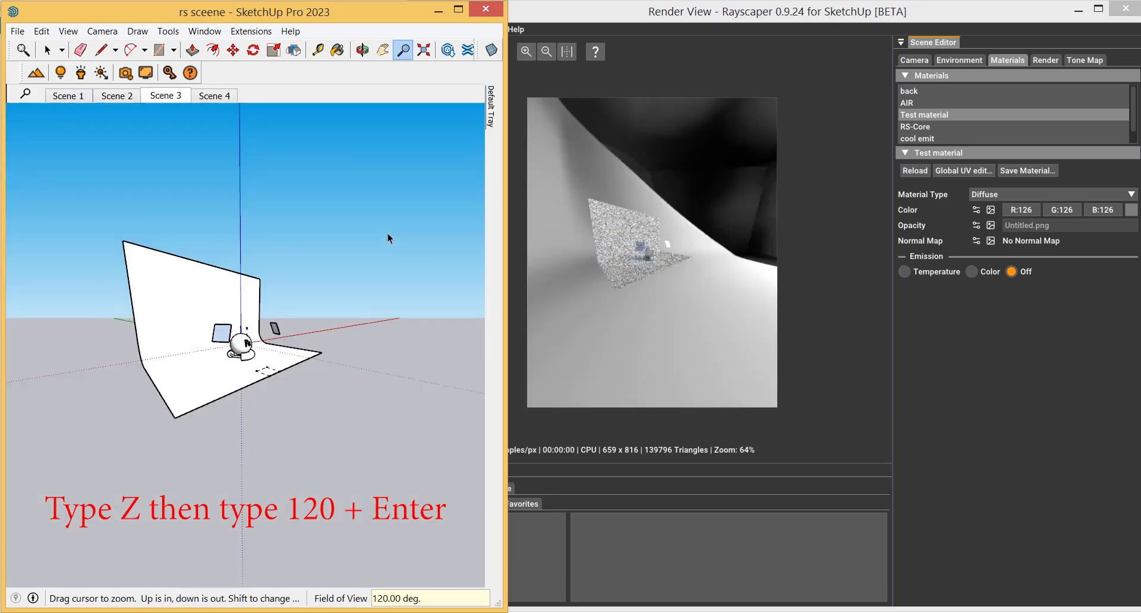
Reposition the camera close to the backdrop panel for a new render viewpoint
{"action": "middle_click_drag", "start_coordinate": [262, 319], "coordinate": [572, 321]}
{"action": "mouse_move", "coordinate": [612, 323]}
{"action": "left_mouse_down"}
{"action": "mouse_move", "coordinate": [710, 320]}
{"action": "mouse_move", "coordinate": [523, 333]}
{"action": "mouse_move", "coordinate": [475, 365]}
{"action": "mouse_move", "coordinate": [467, 326]}
{"action": "mouse_move", "coordinate": [377, 231]}
{"action": "mouse_move", "coordinate": [266, 234]}
{"action": "left_mouse_up"}
{"action": "middle_click_drag", "start_coordinate": [267, 235], "coordinate": [230, 246]}
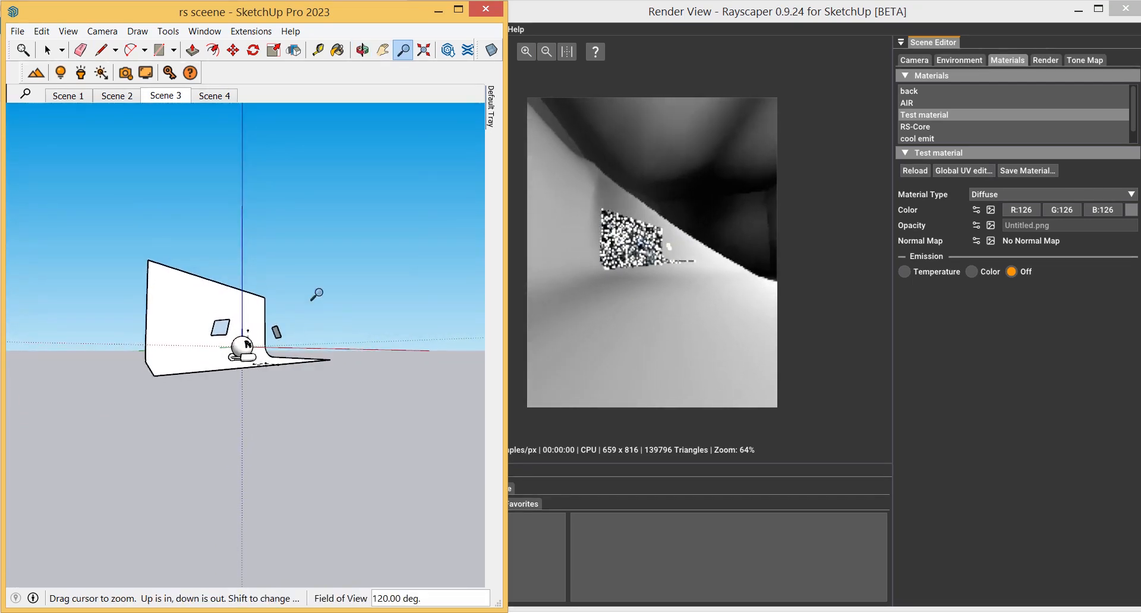
{"action": "middle_click_drag", "start_coordinate": [259, 311], "coordinate": [196, 306]}
{"action": "mouse_move", "coordinate": [338, 330]}
{"action": "middle_mouse_down"}
{"action": "mouse_move", "coordinate": [189, 323]}
{"action": "mouse_move", "coordinate": [142, 335]}
{"action": "middle_mouse_up"}
{"action": "middle_click_drag", "start_coordinate": [286, 359], "coordinate": [160, 360]}
{"action": "mouse_move", "coordinate": [360, 355]}
{"action": "middle_mouse_down"}
{"action": "mouse_move", "coordinate": [191, 362]}
{"action": "mouse_move", "coordinate": [309, 371]}
{"action": "mouse_move", "coordinate": [247, 369]}
{"action": "middle_mouse_up"}
{"action": "middle_click_drag", "start_coordinate": [333, 368], "coordinate": [211, 382]}
{"action": "scroll", "coordinate": [323, 380], "scroll_direction": "down", "scroll_amount": 2}
{"action": "mouse_move", "coordinate": [324, 382]}
{"action": "middle_mouse_down"}
{"action": "mouse_move", "coordinate": [303, 417]}
{"action": "mouse_move", "coordinate": [323, 474]}
{"action": "mouse_move", "coordinate": [285, 453]}
{"action": "mouse_move", "coordinate": [163, 453]}
{"action": "mouse_move", "coordinate": [283, 461]}
{"action": "mouse_move", "coordinate": [217, 464]}
{"action": "mouse_move", "coordinate": [246, 462]}
{"action": "middle_mouse_up"}
{"action": "key", "text": "z"}
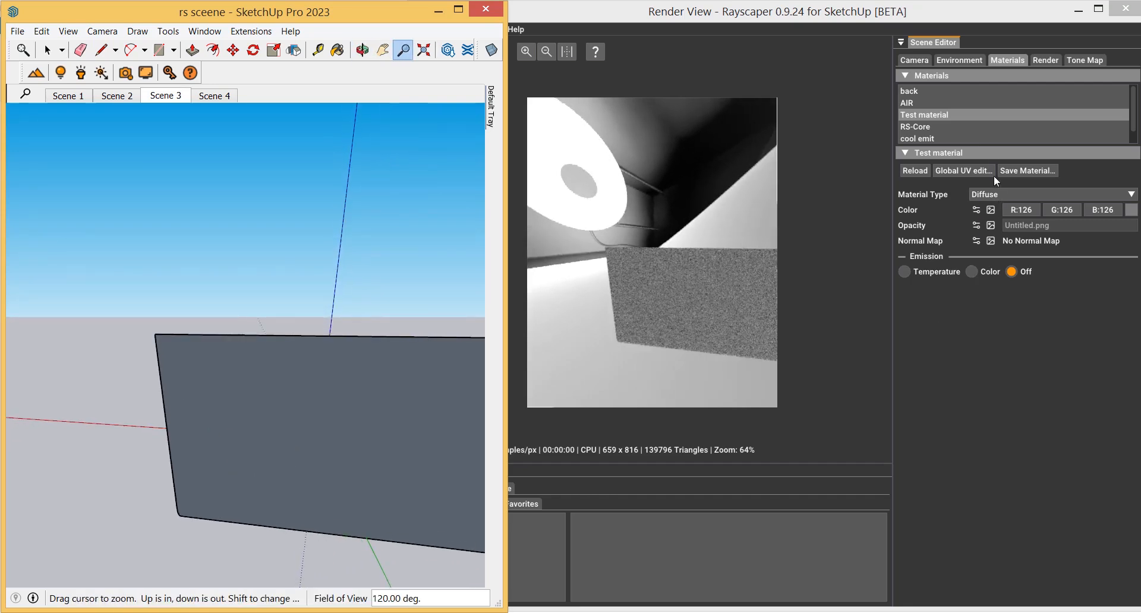
Rotate the environment HDRI to about 219 degrees
{"action": "left_click", "coordinate": [969, 55]}
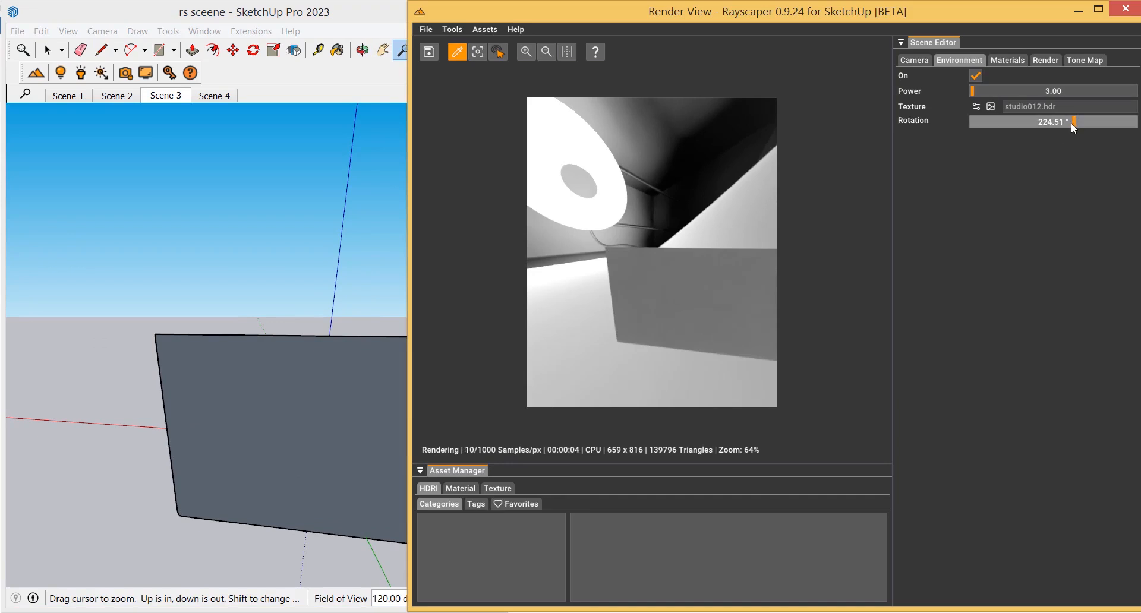
{"action": "mouse_move", "coordinate": [1078, 123]}
{"action": "left_mouse_down"}
{"action": "mouse_move", "coordinate": [1041, 126]}
{"action": "mouse_move", "coordinate": [1110, 121]}
{"action": "mouse_move", "coordinate": [1014, 120]}
{"action": "mouse_move", "coordinate": [1073, 120]}
{"action": "left_mouse_up"}
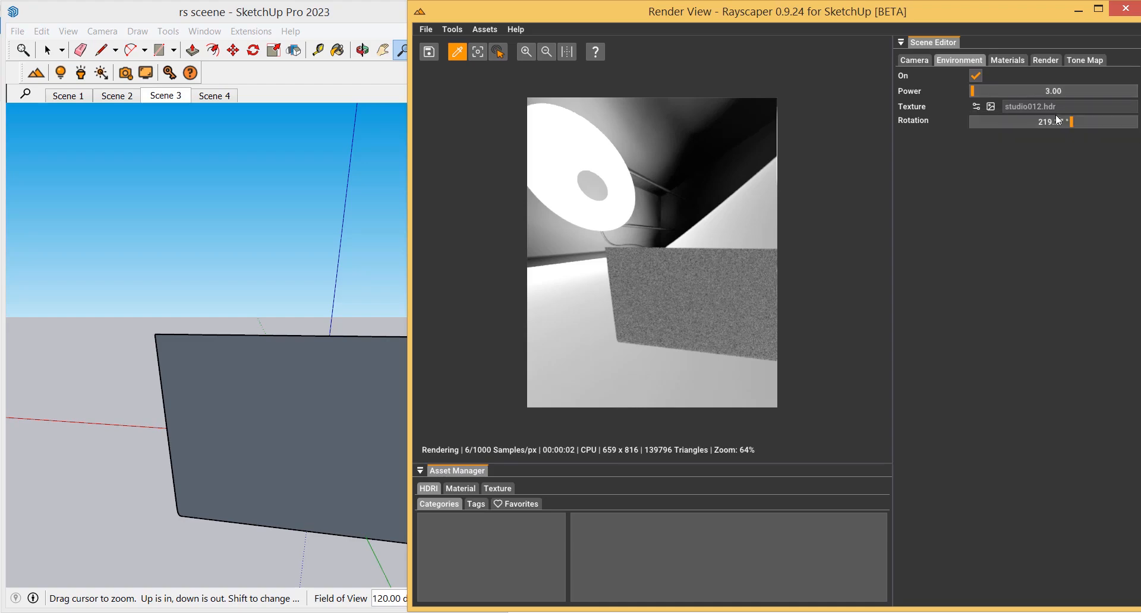
Browse the RayScaper folder for a new environment texture, showing all file types
{"action": "left_click", "coordinate": [991, 106]}
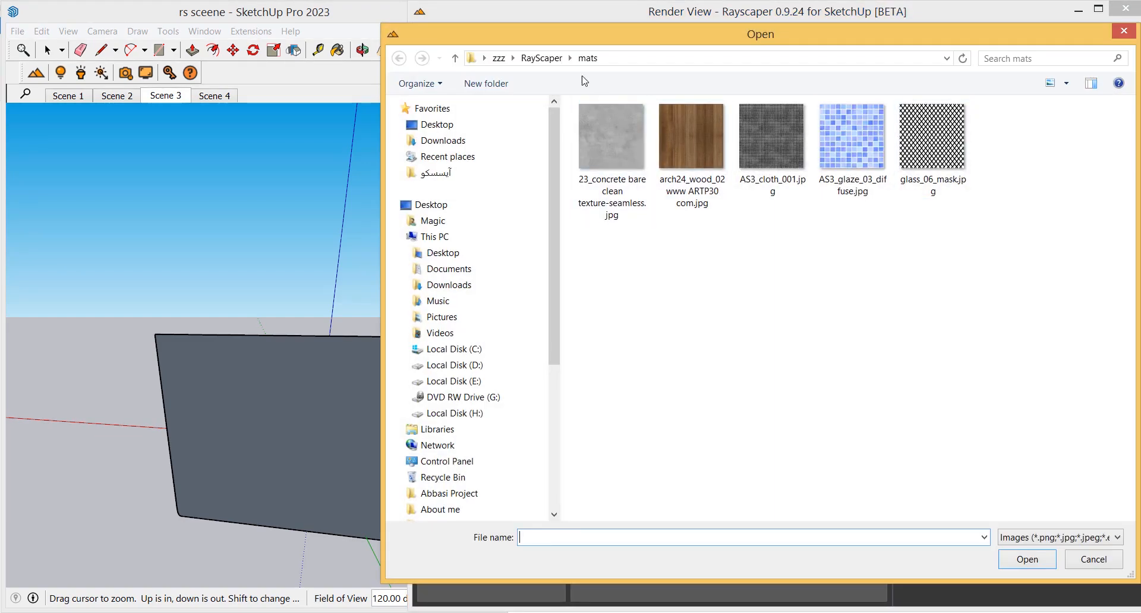
{"action": "left_click", "coordinate": [547, 61]}
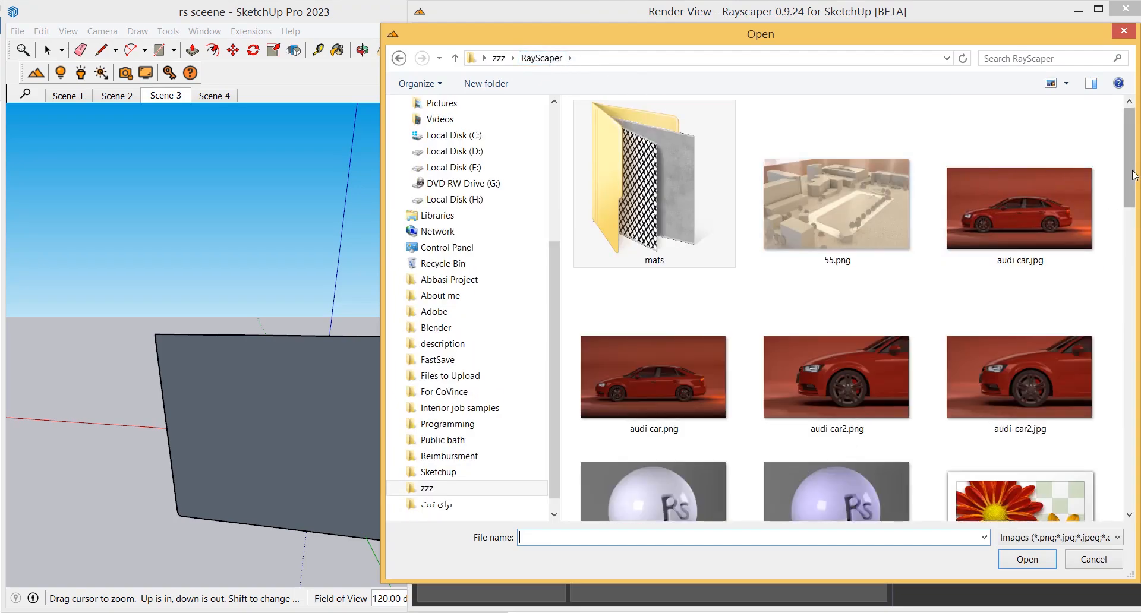
{"action": "scroll", "coordinate": [1133, 183], "scroll_direction": "down", "scroll_amount": 1}
{"action": "left_click_drag", "start_coordinate": [1134, 183], "coordinate": [1126, 543]}
{"action": "left_click", "coordinate": [1104, 537]}
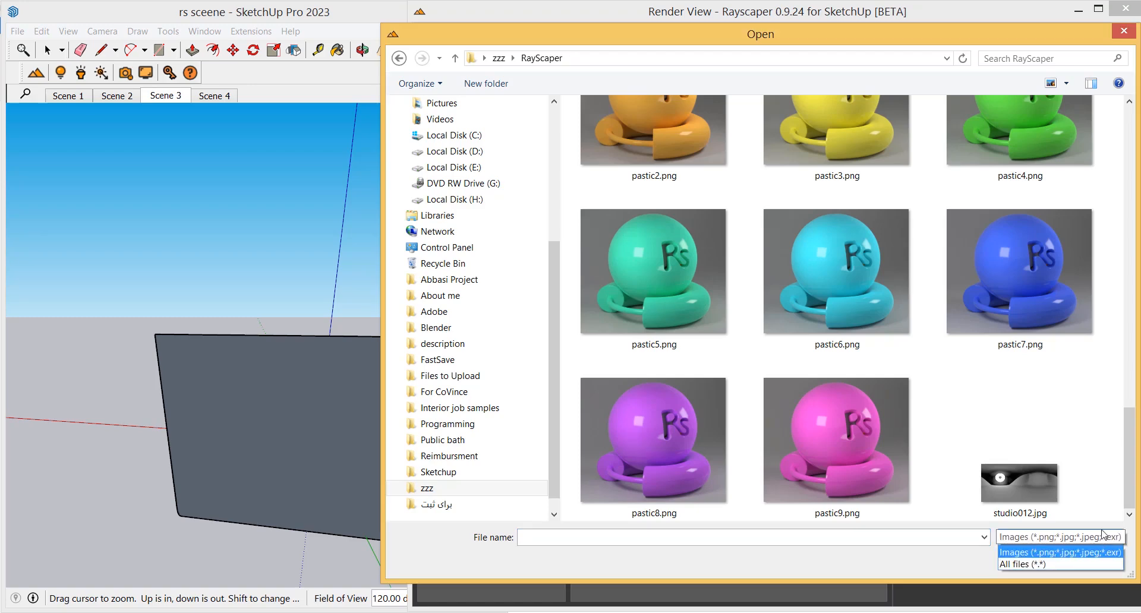
{"action": "left_click", "coordinate": [1047, 564]}
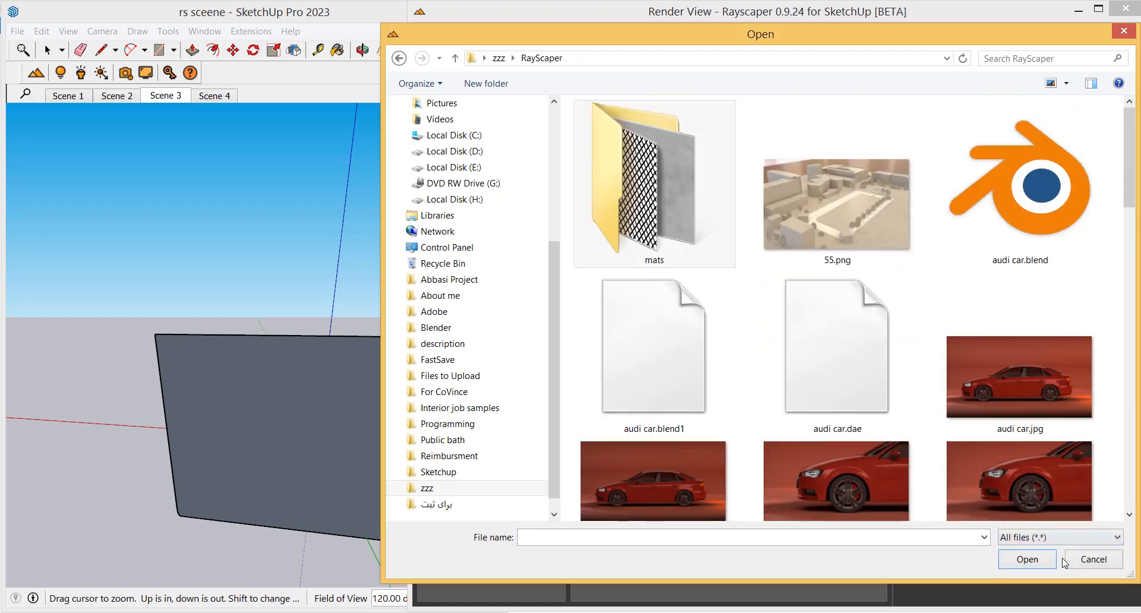
{"action": "scroll", "coordinate": [1004, 172], "scroll_direction": "down", "scroll_amount": 10}
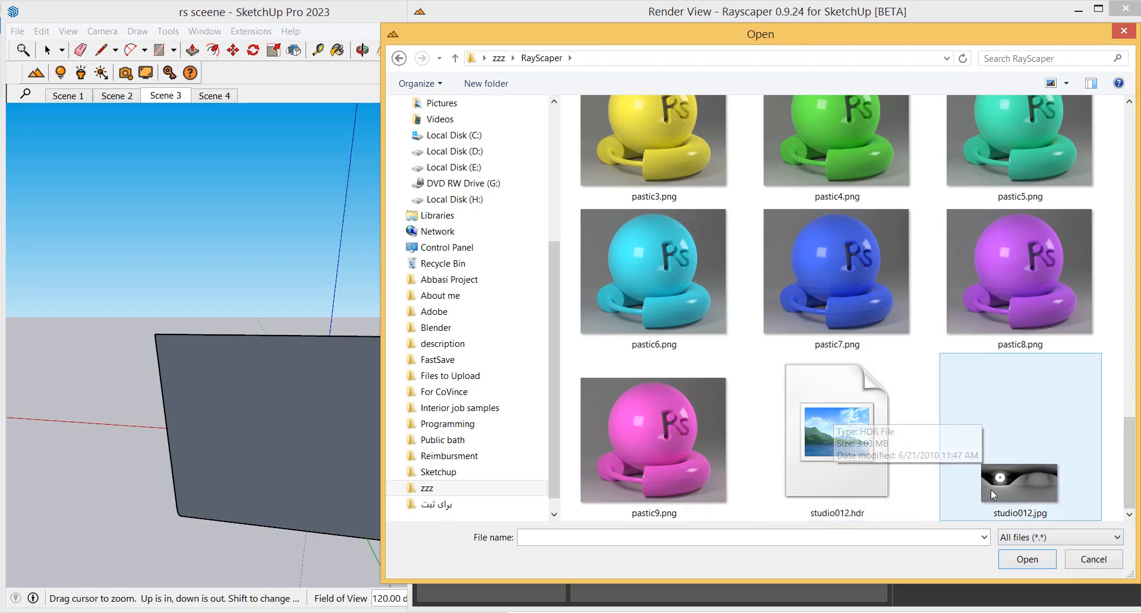
Preview the studio012.jpg image in the photo viewer, zooming in before closing it
{"action": "double_click", "coordinate": [1021, 490]}
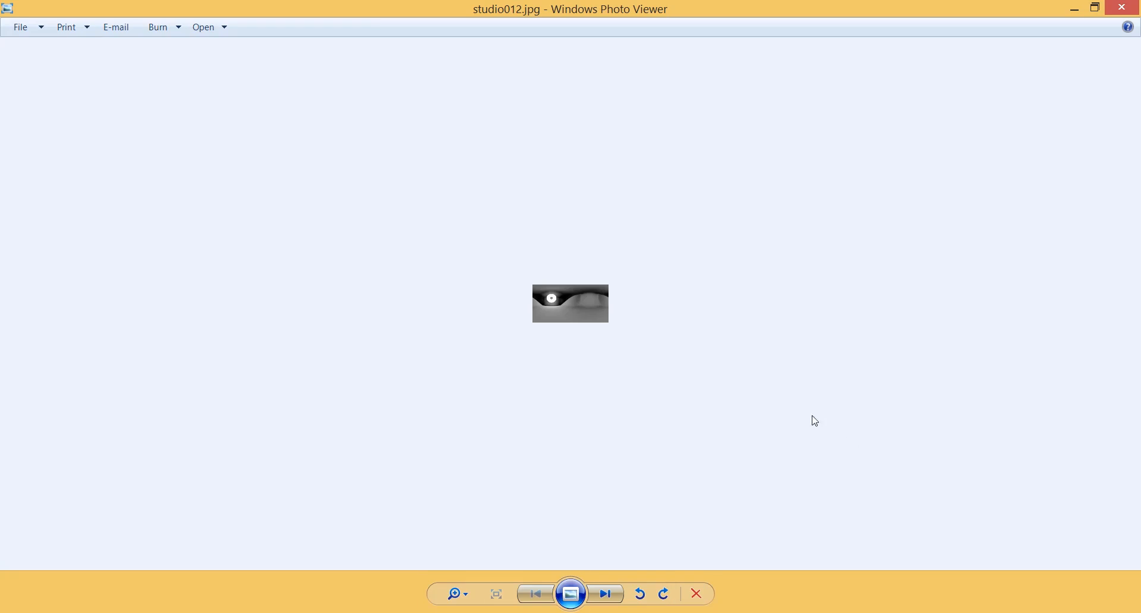
{"action": "scroll", "coordinate": [595, 315], "scroll_direction": "up", "scroll_amount": 5}
{"action": "scroll", "coordinate": [582, 321], "scroll_direction": "up", "scroll_amount": 2}
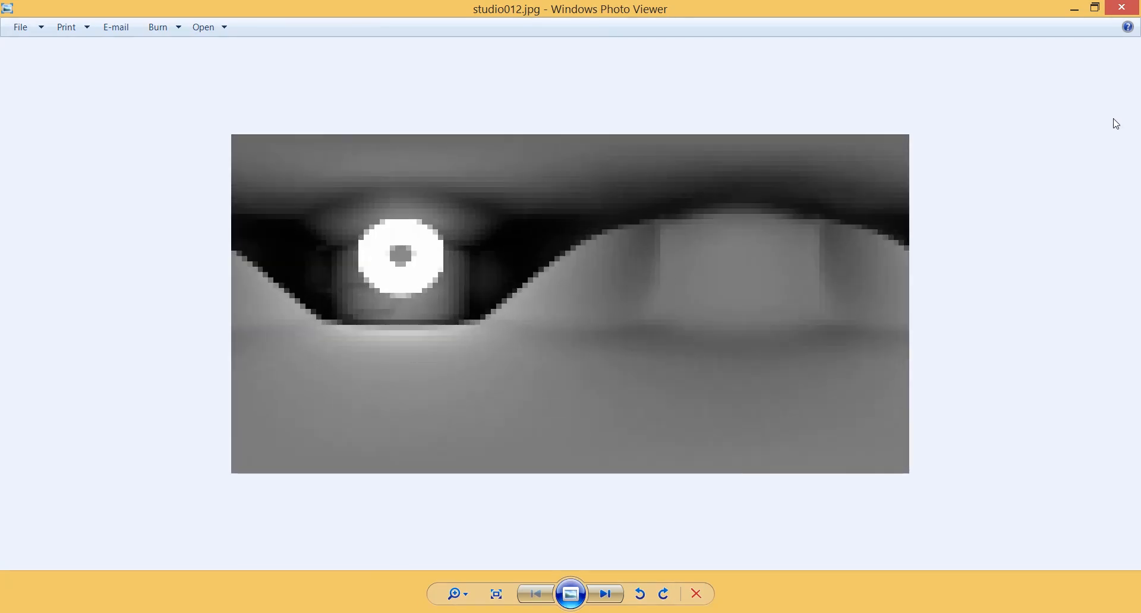
{"action": "left_click", "coordinate": [1125, 8]}
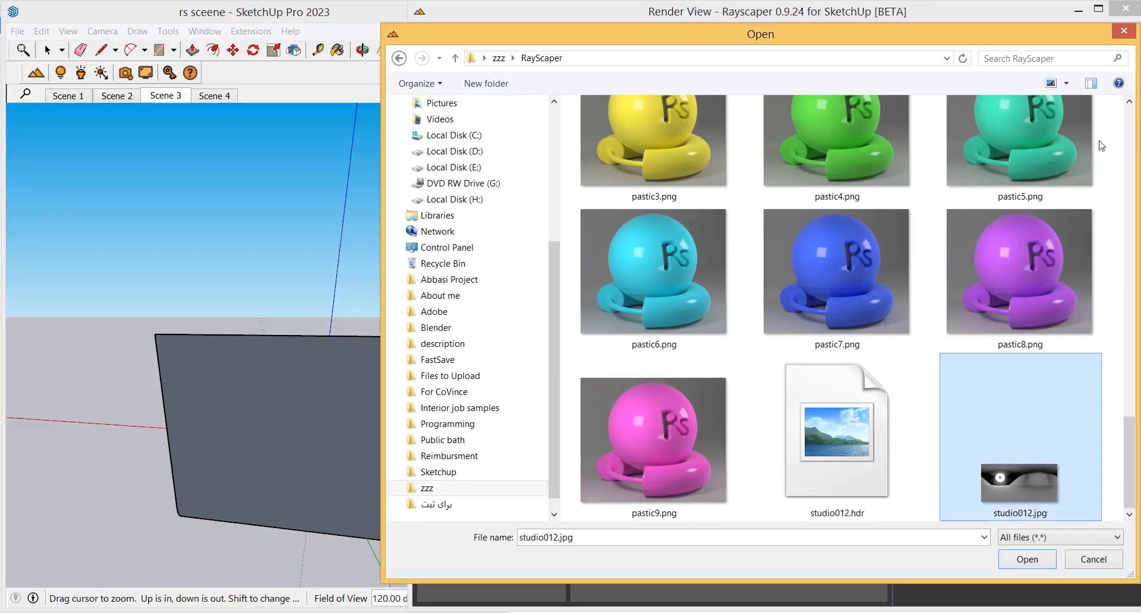
Open studio012.hdr as the environment texture and switch the environment off and back on
{"action": "left_click", "coordinate": [916, 490]}
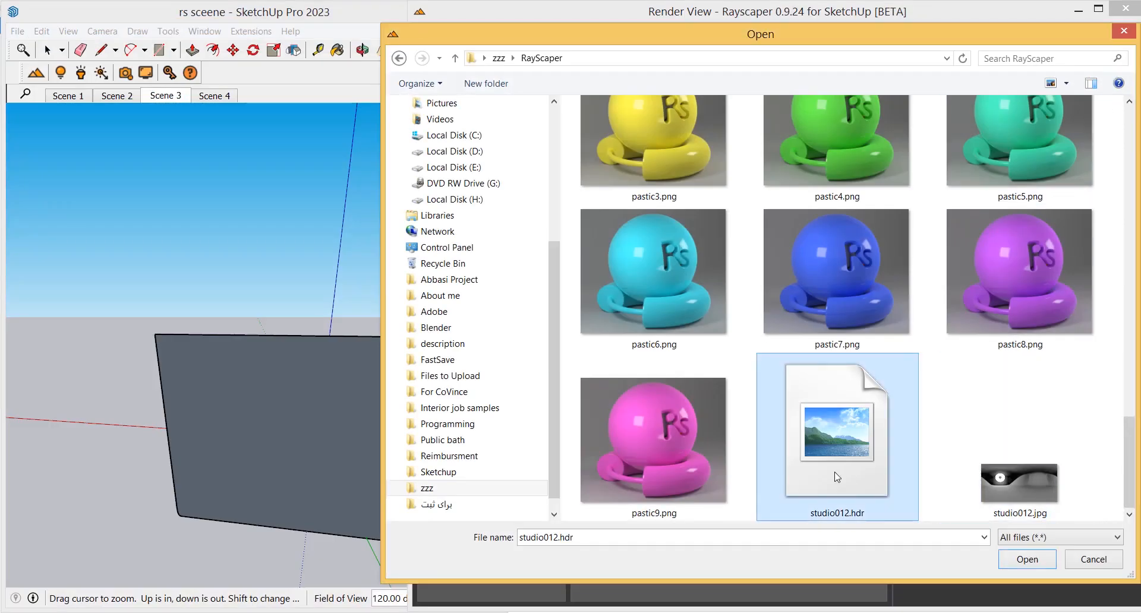
{"action": "left_click", "coordinate": [1028, 559]}
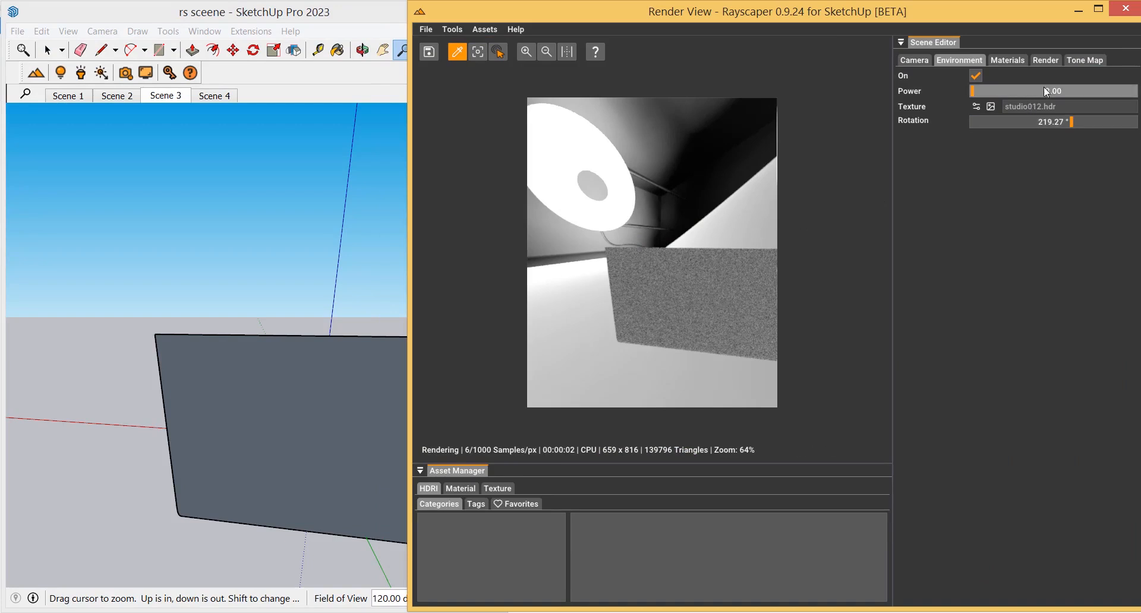
{"action": "left_click", "coordinate": [976, 76]}
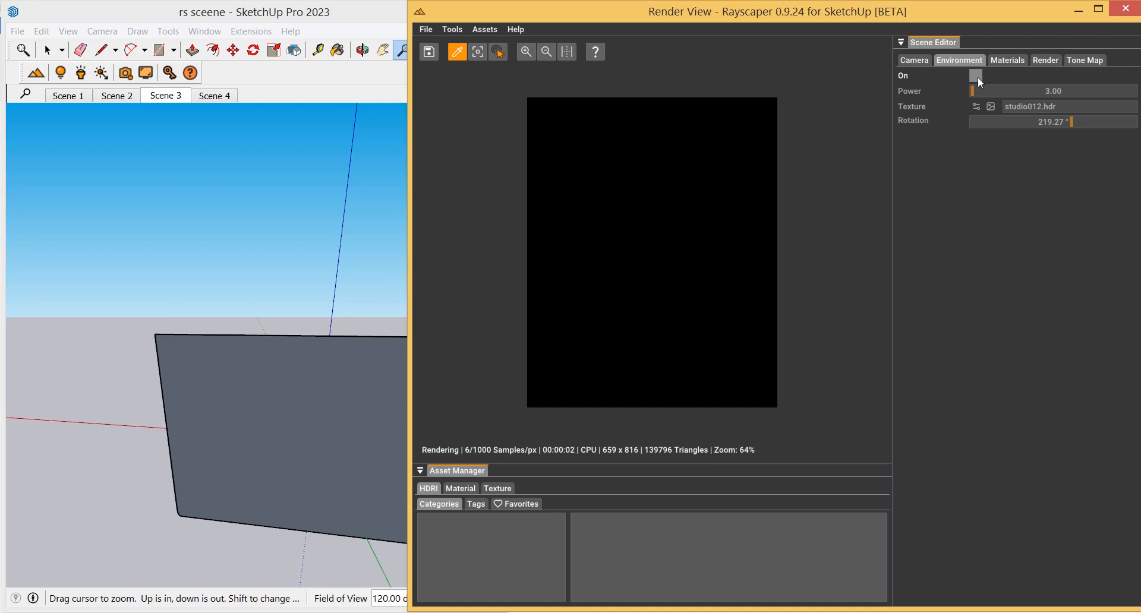
{"action": "left_click", "coordinate": [976, 76]}
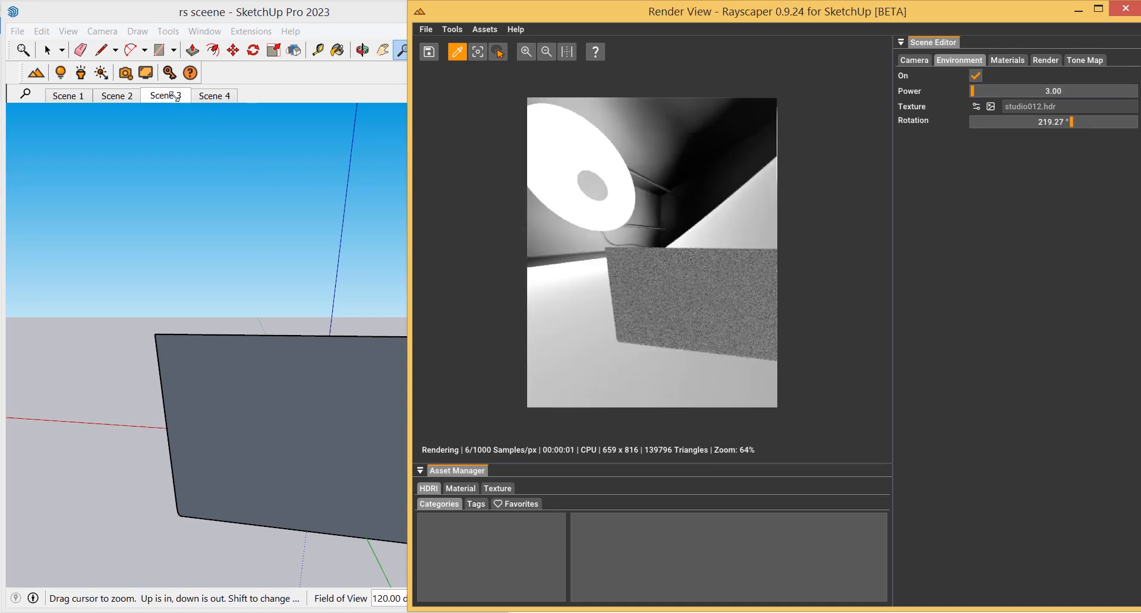
Switch to Scene 3, turn the environment lighting off and zoom the render view to 100%
{"action": "left_click", "coordinate": [174, 96]}
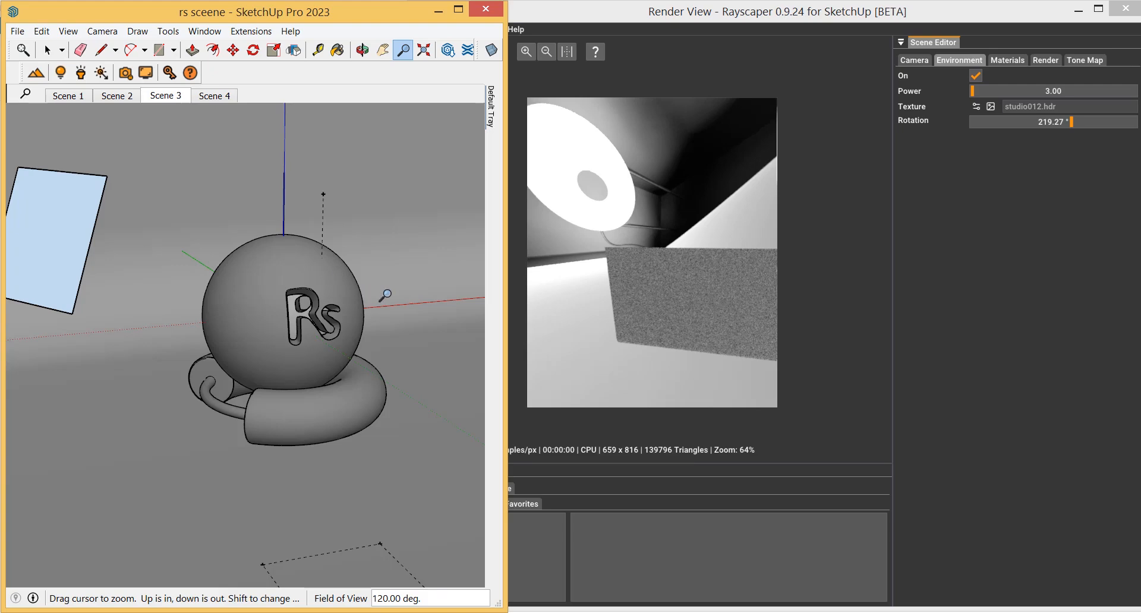
{"action": "left_click", "coordinate": [975, 76]}
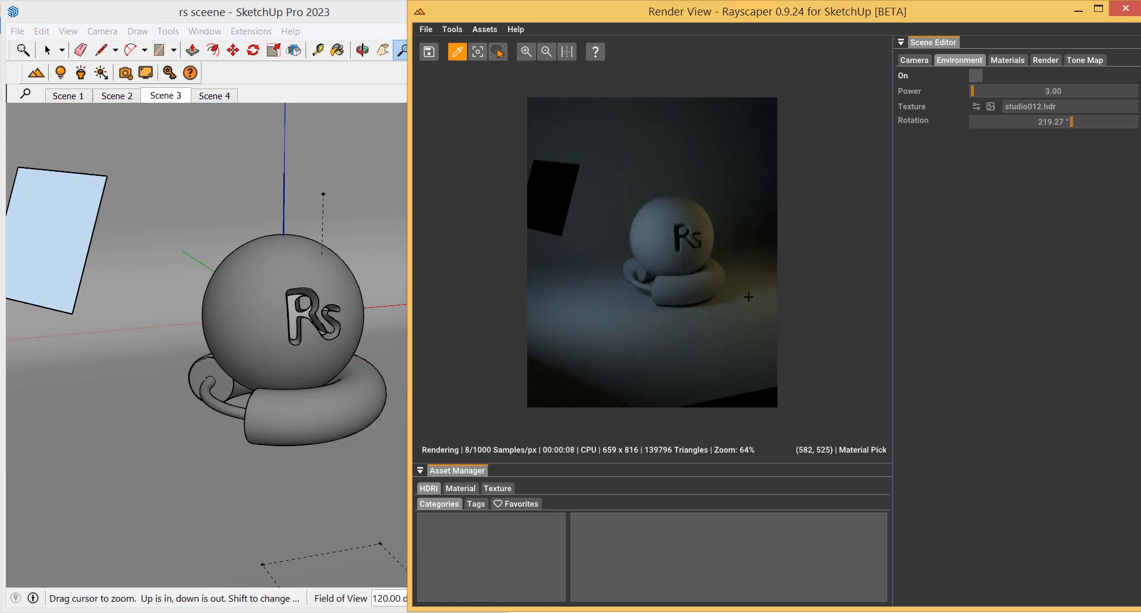
{"action": "left_click", "coordinate": [529, 54]}
{"action": "left_click", "coordinate": [529, 53]}
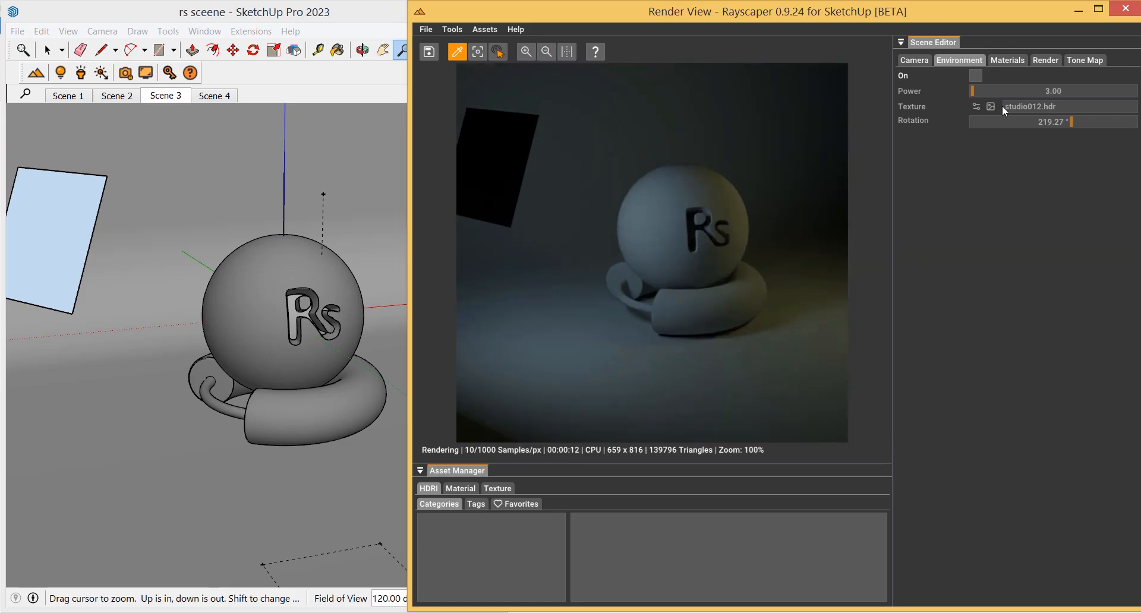
Turn the environment lighting back on and set its power to 2.6
{"action": "left_click", "coordinate": [980, 76]}
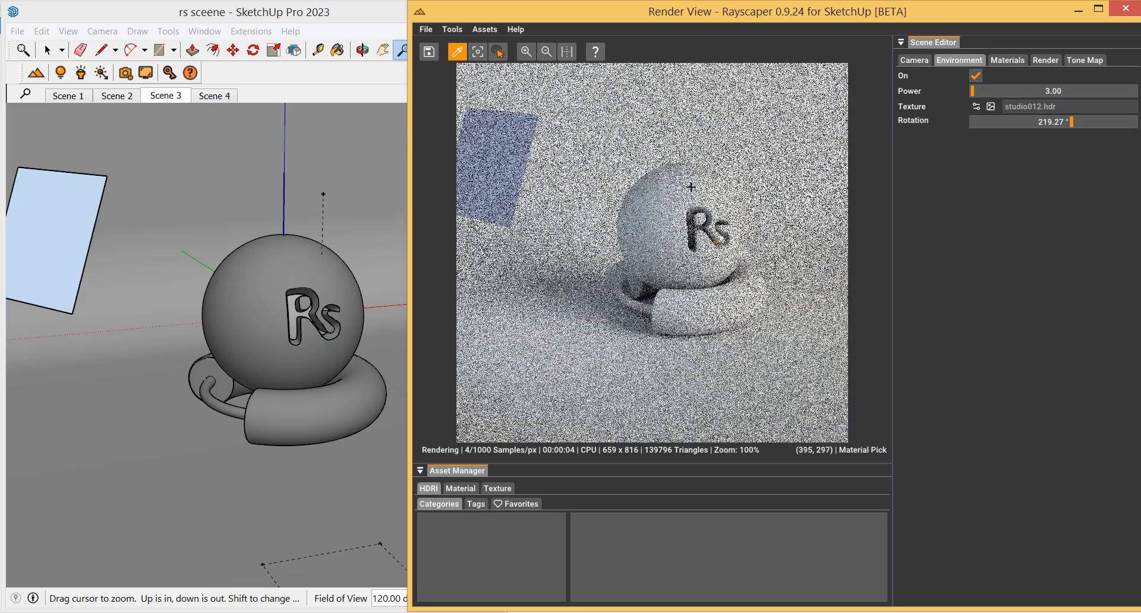
{"action": "left_click", "coordinate": [1050, 93], "text": "ctrl"}
{"action": "type", "text": "2."}
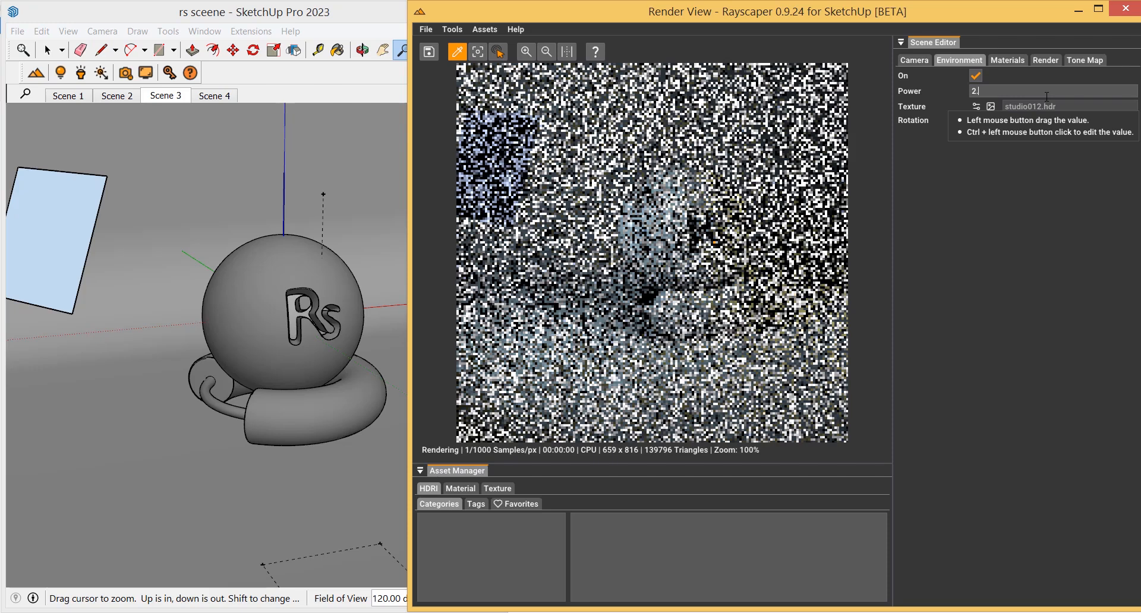
{"action": "type", "text": "6"}
{"action": "key", "text": "Return"}
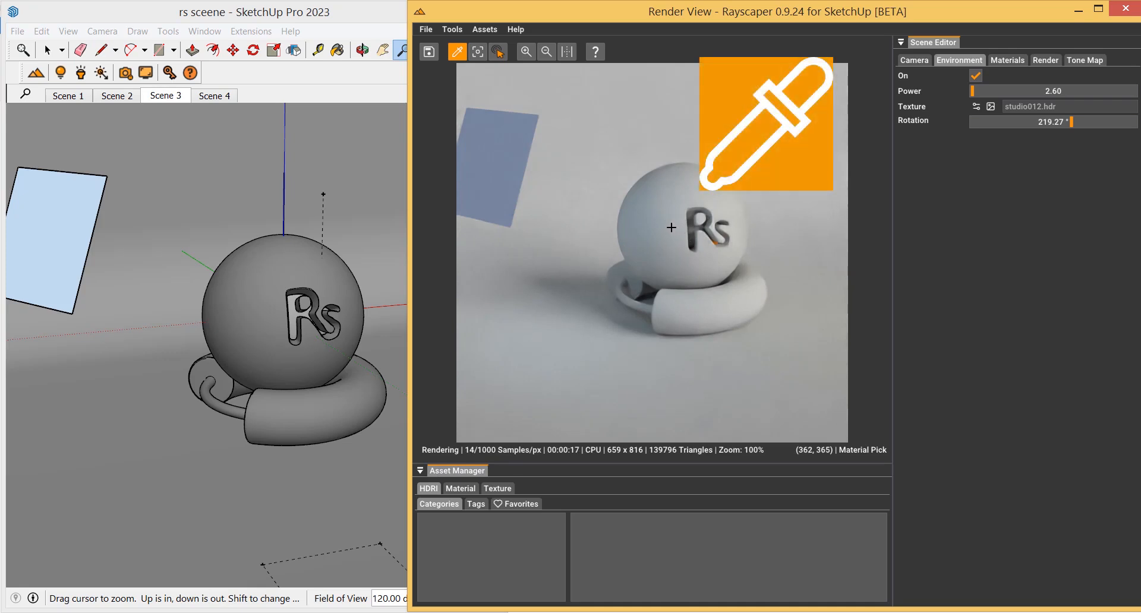
Switch to Scene 2 and pick the sphere's Test material from the render to edit it
{"action": "left_click", "coordinate": [121, 96]}
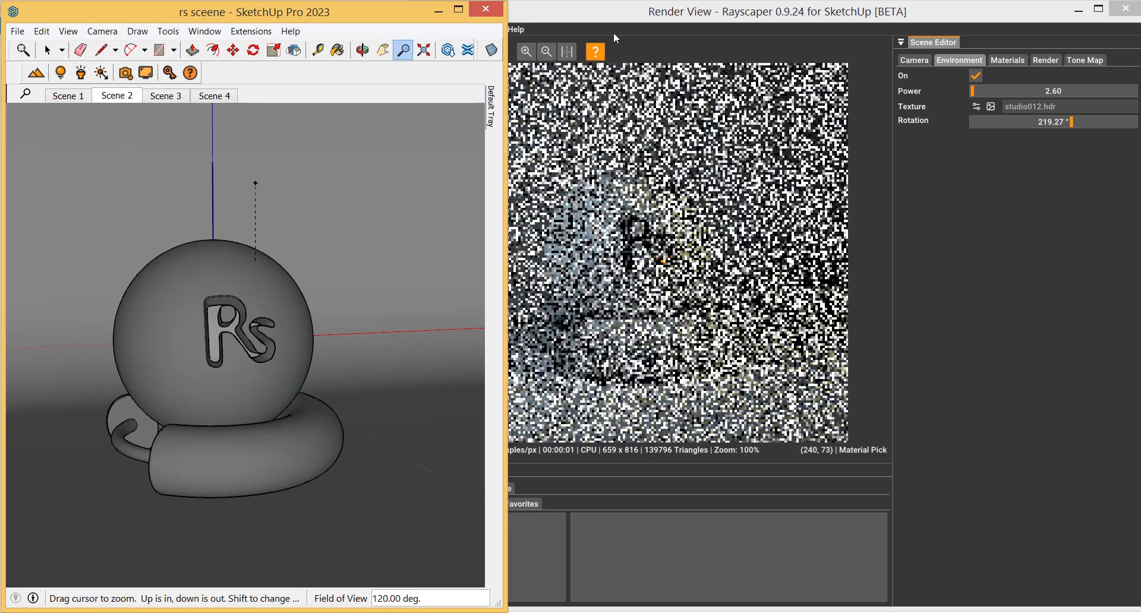
{"action": "left_click", "coordinate": [678, 218]}
{"action": "left_click", "coordinate": [678, 218]}
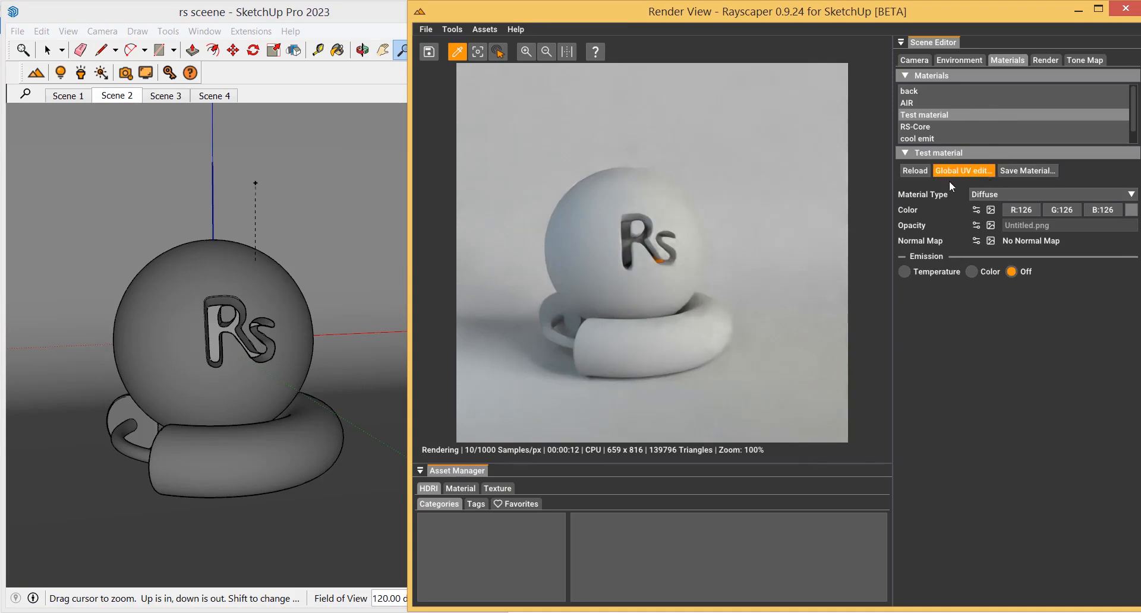
{"action": "left_click", "coordinate": [1039, 191]}
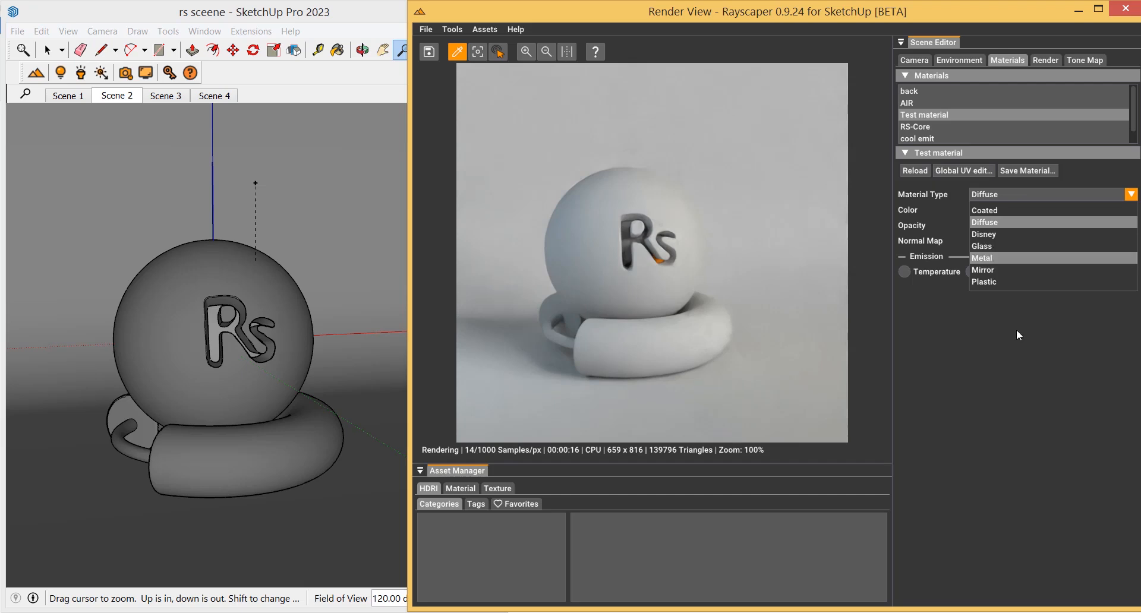
{"action": "left_click", "coordinate": [1018, 425]}
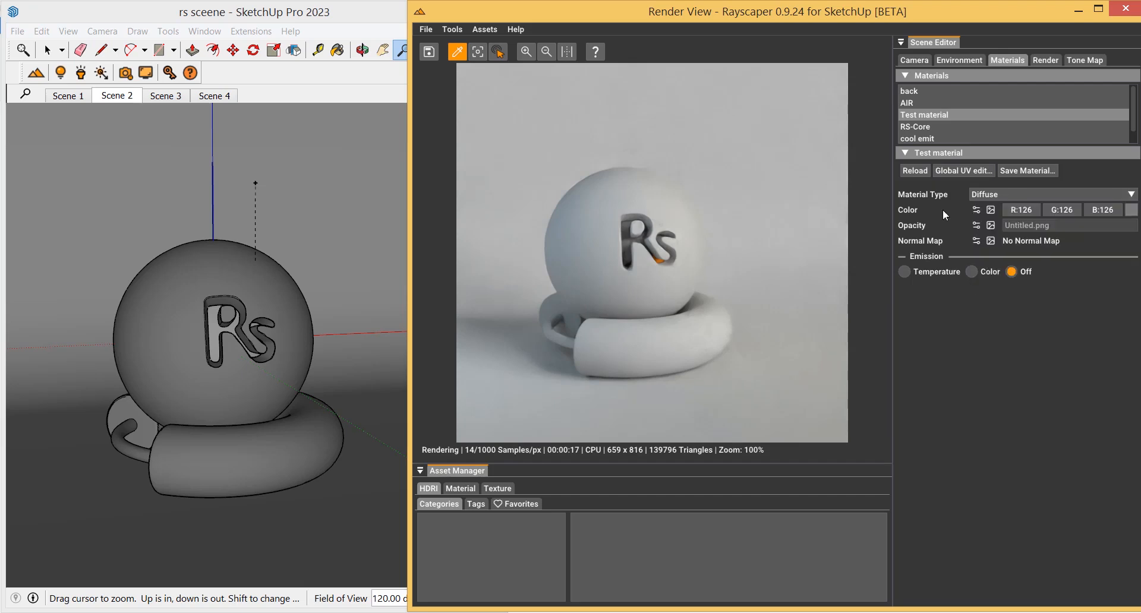
Change the Test material's colour to red, R192 G27 B27
{"action": "left_click", "coordinate": [1131, 211]}
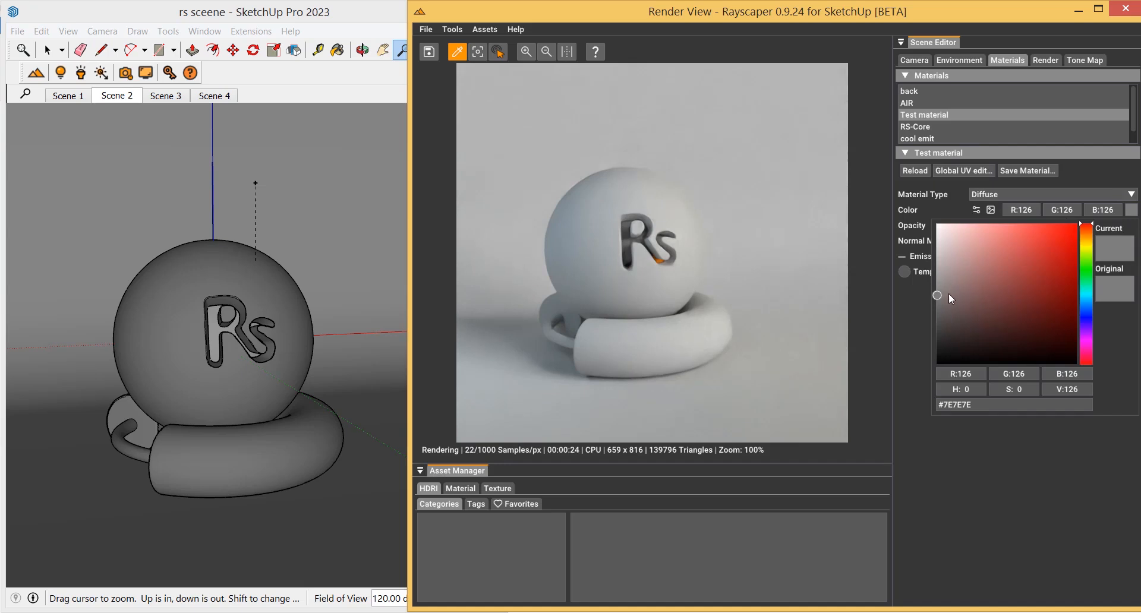
{"action": "left_click", "coordinate": [1015, 280]}
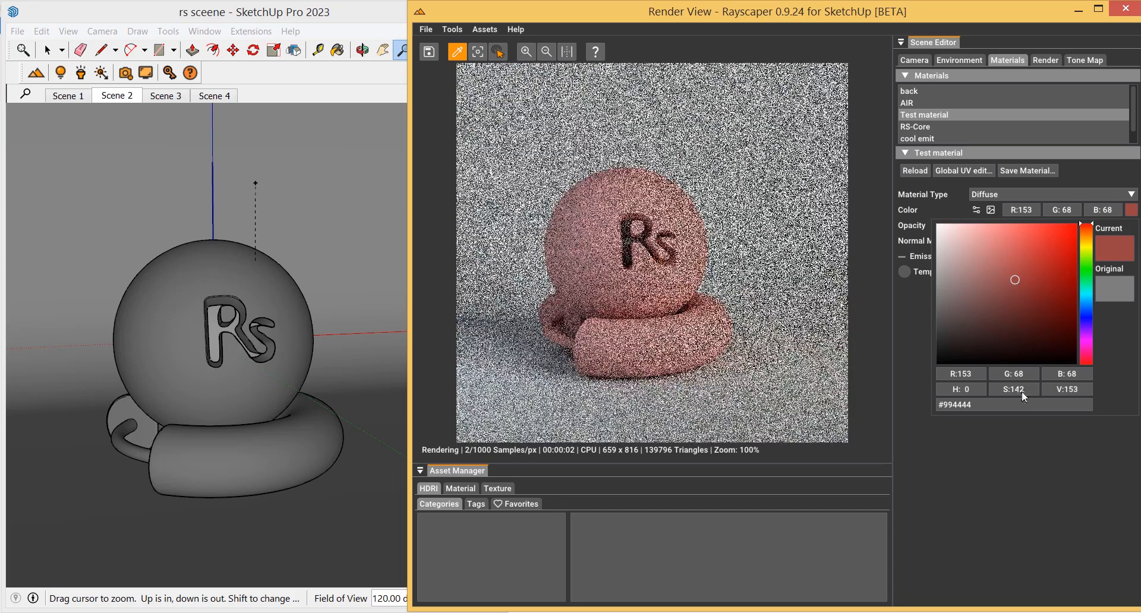
{"action": "left_click", "coordinate": [1057, 259]}
{"action": "left_click", "coordinate": [1055, 489]}
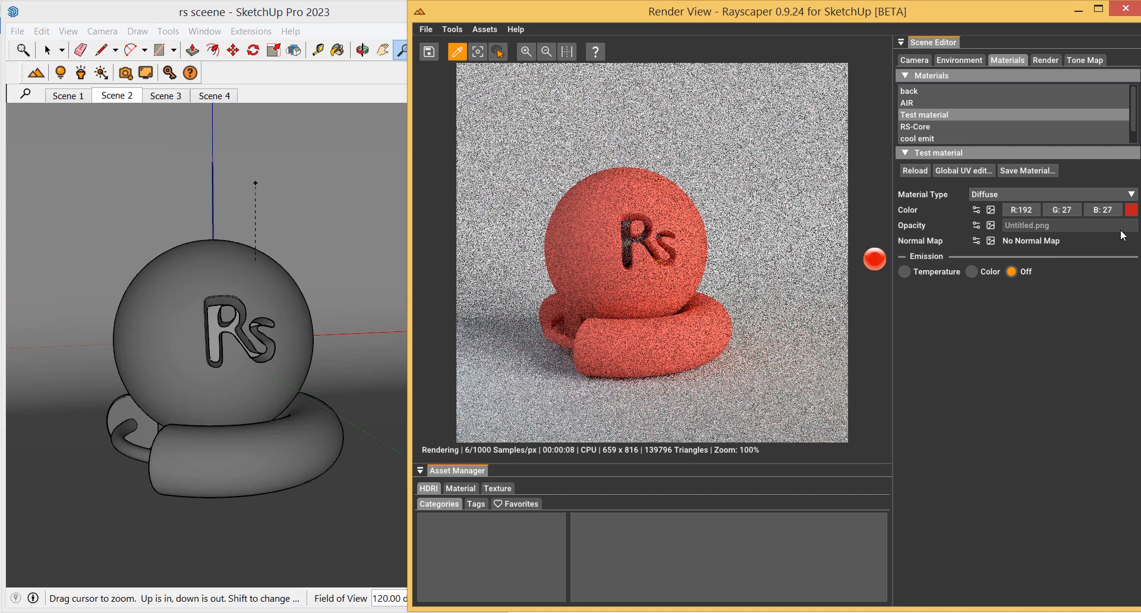
Set the opacity texture type to Value and test dragging the opacity down, returning it to 1.00
{"action": "left_click", "coordinate": [977, 229]}
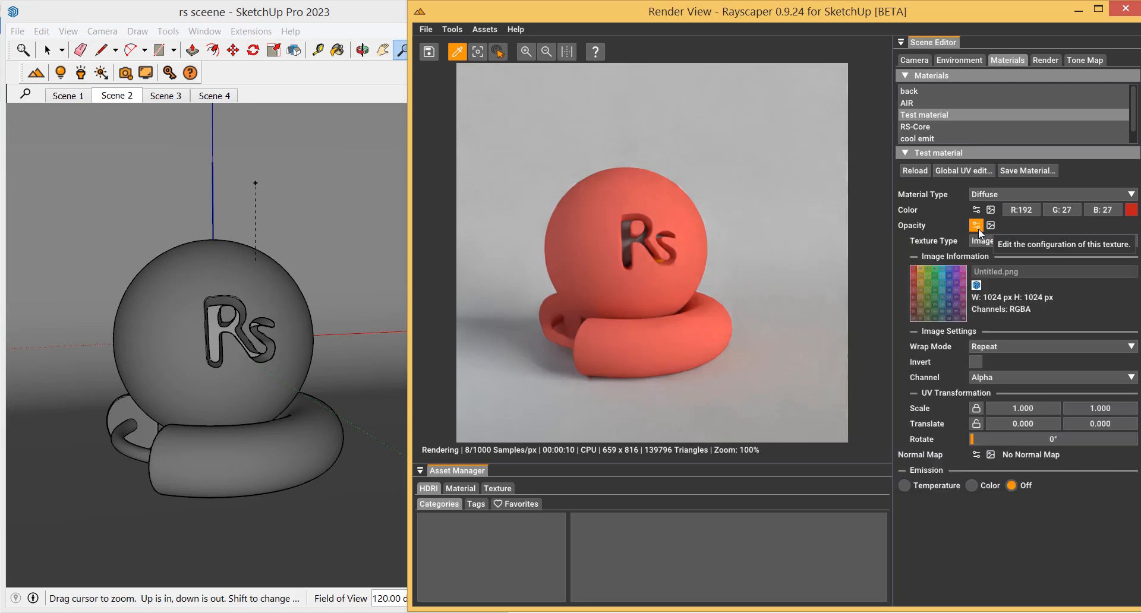
{"action": "left_click", "coordinate": [1003, 242]}
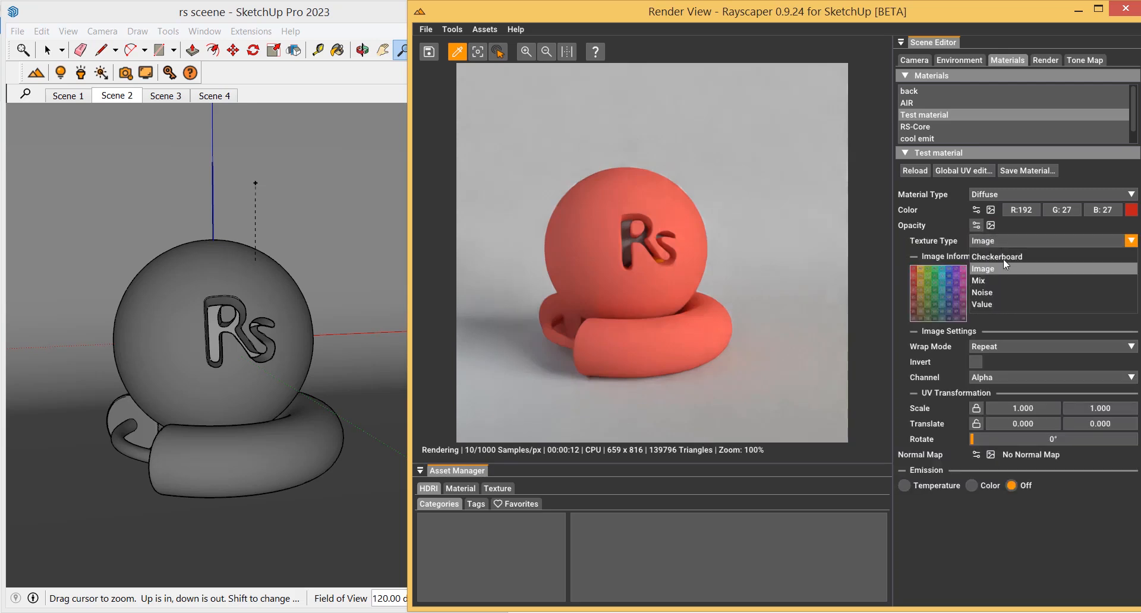
{"action": "left_click", "coordinate": [988, 305]}
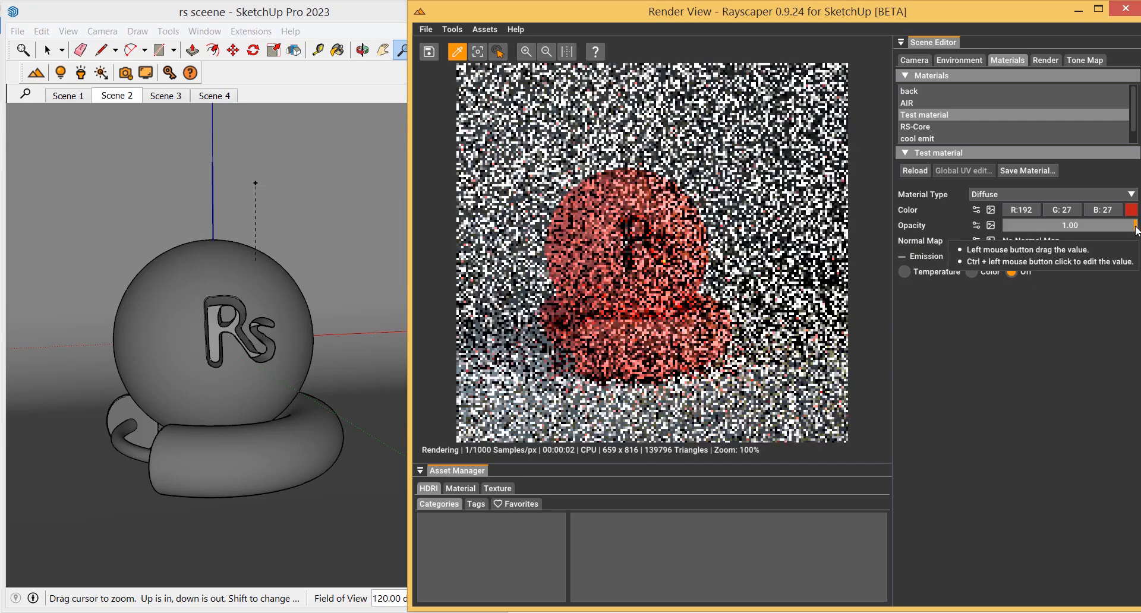
{"action": "left_click_drag", "start_coordinate": [1136, 228], "coordinate": [1055, 230]}
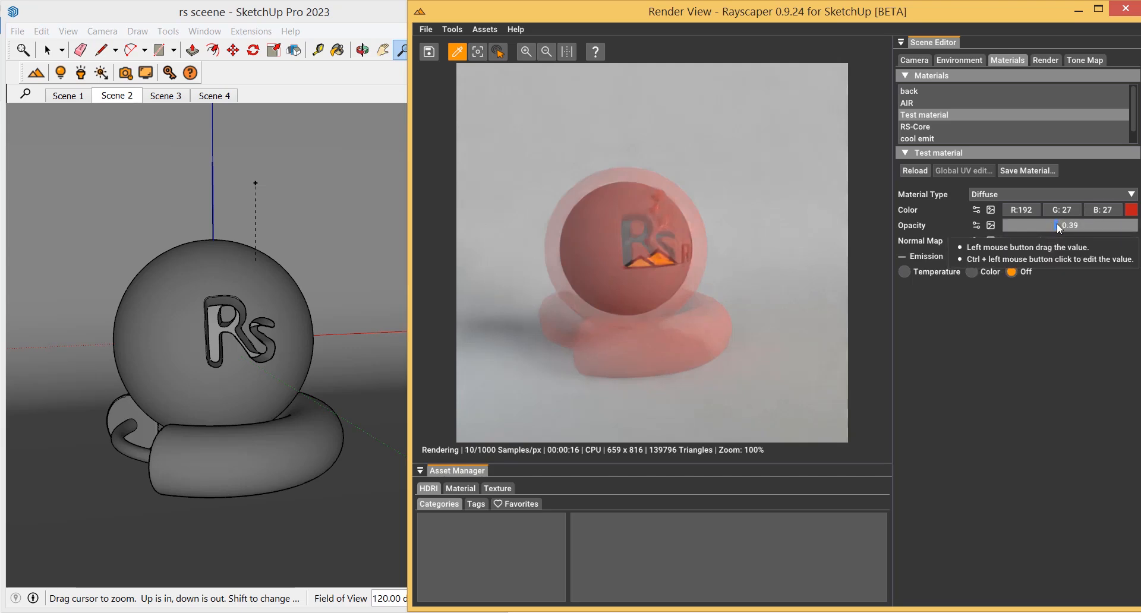
{"action": "left_click_drag", "start_coordinate": [1057, 225], "coordinate": [1137, 225]}
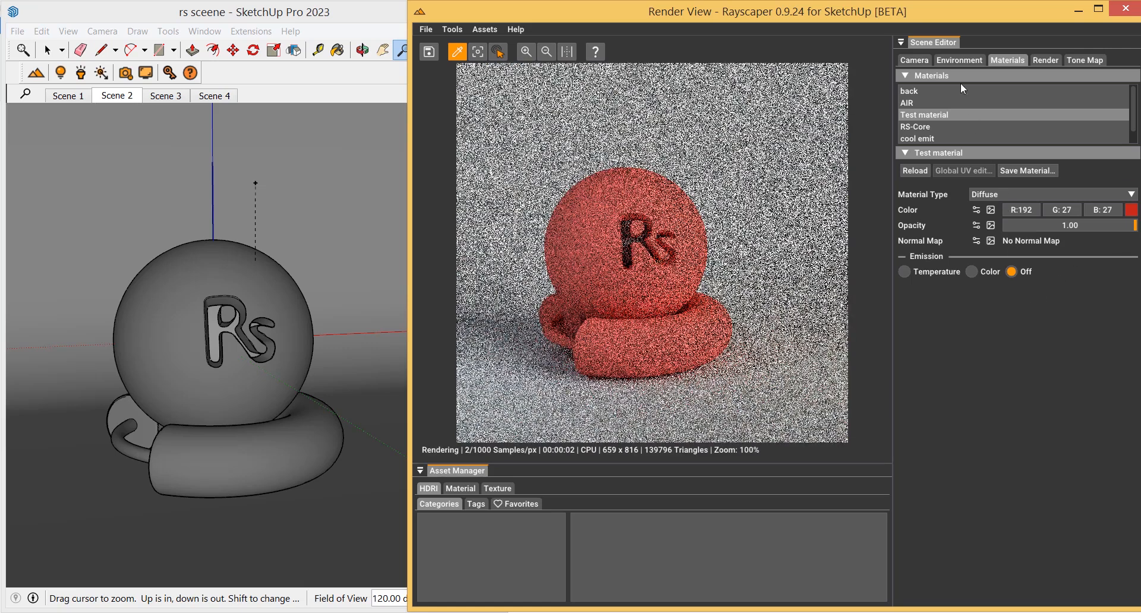
Turn the environment lighting off and return to the Test material settings
{"action": "left_click", "coordinate": [962, 59]}
{"action": "left_click", "coordinate": [976, 75]}
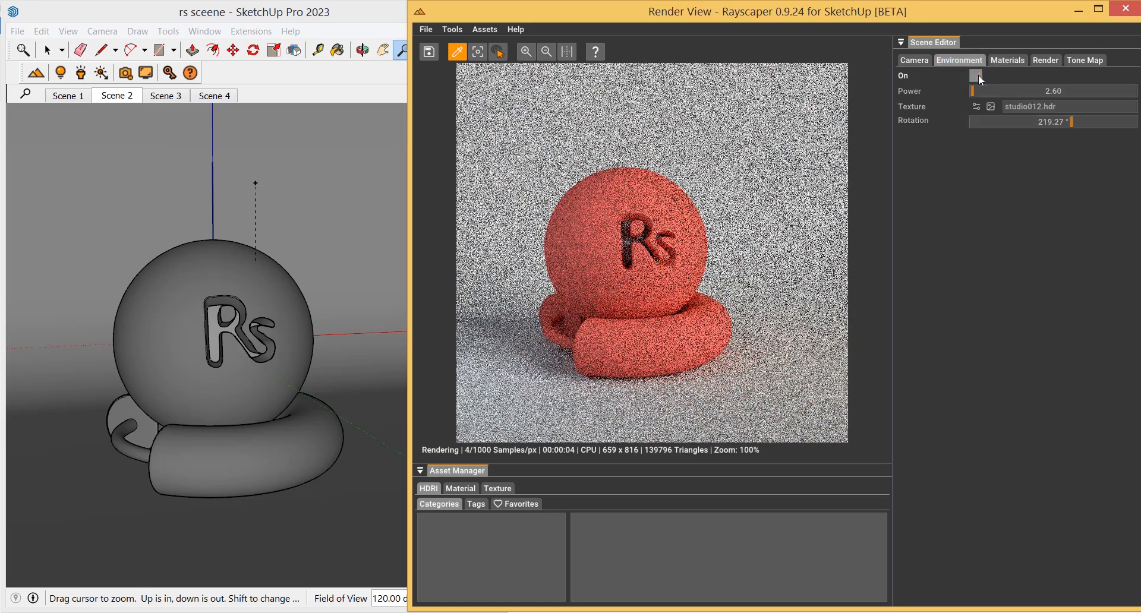
{"action": "left_click", "coordinate": [1003, 62]}
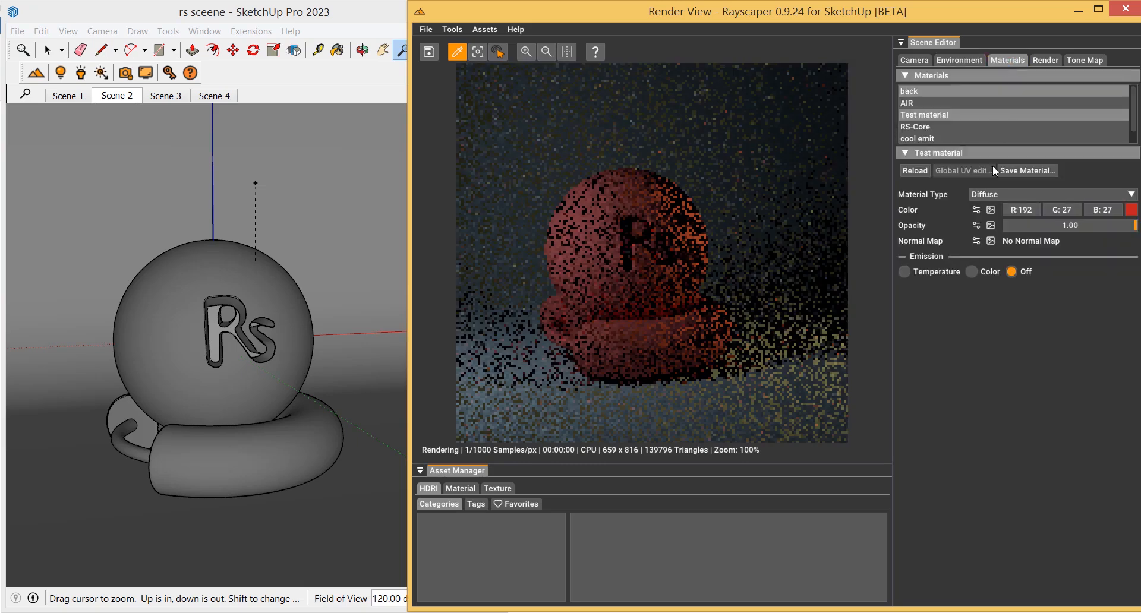
Switch the Test material's emission to Temperature and drag the temperature to about 5647
{"action": "left_click", "coordinate": [972, 272]}
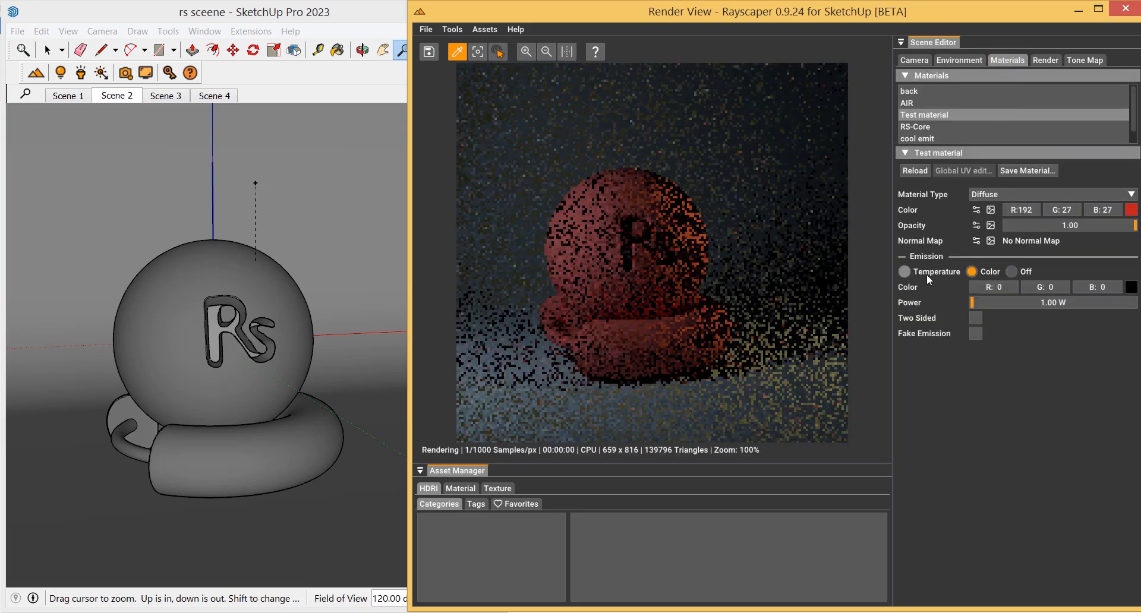
{"action": "left_click", "coordinate": [912, 274]}
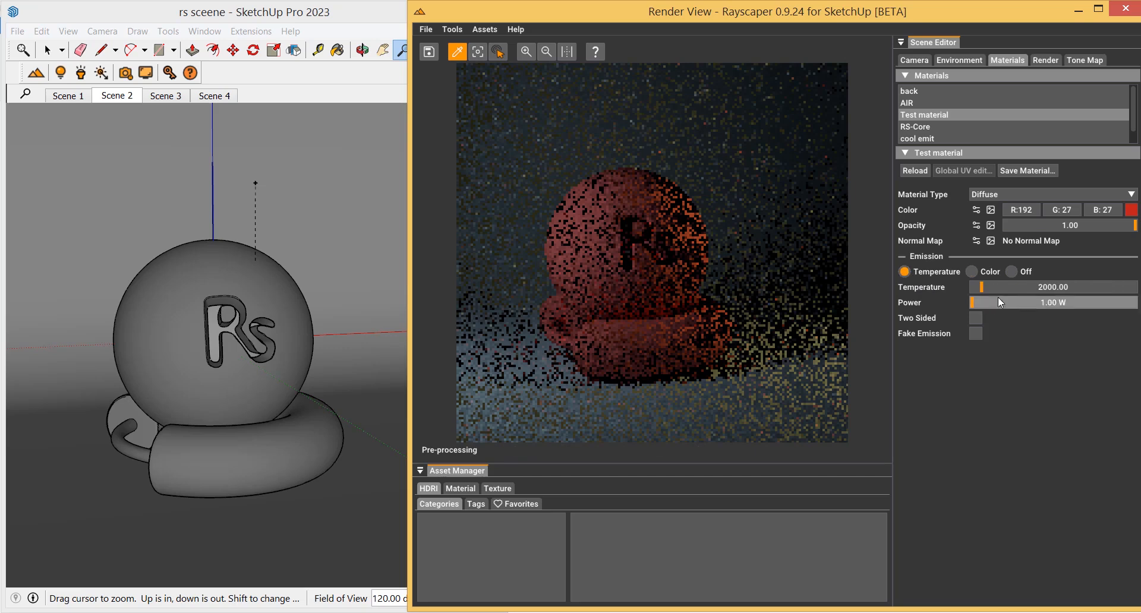
{"action": "left_click", "coordinate": [1049, 304]}
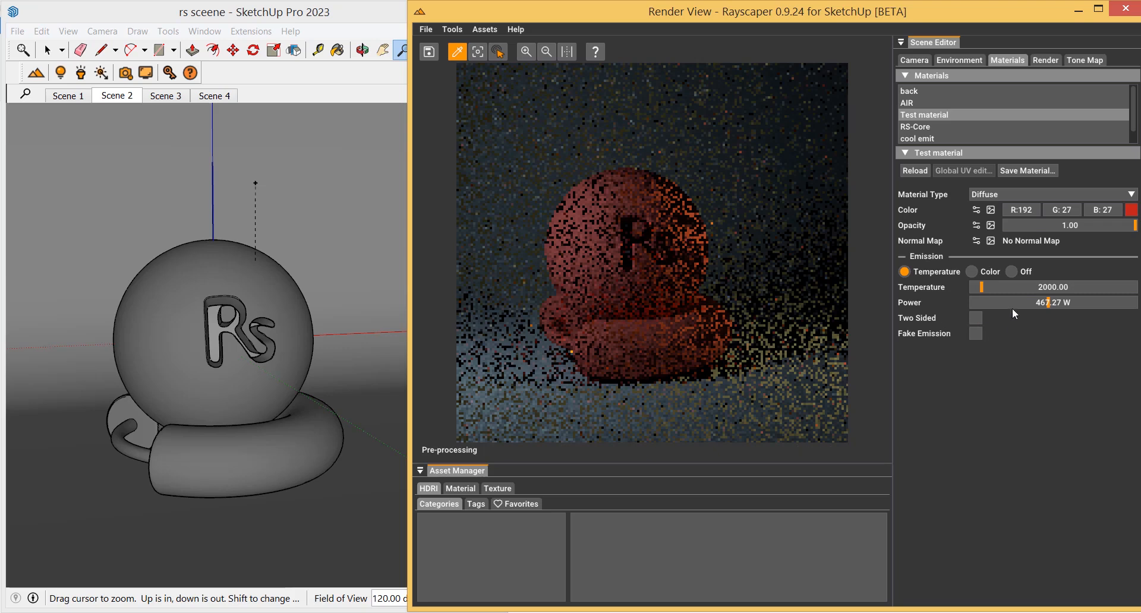
{"action": "left_click_drag", "start_coordinate": [982, 287], "coordinate": [1049, 292]}
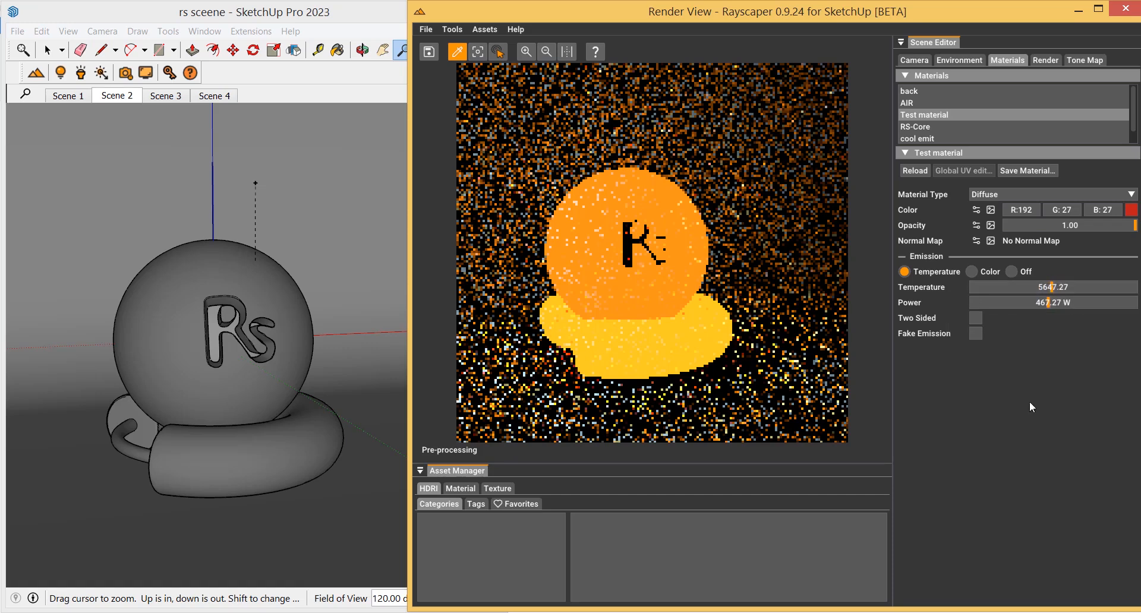
Set the emission power to 500 W and raise the temperature to about 9356
{"action": "left_click", "coordinate": [1042, 302], "text": "ctrl"}
{"action": "type", "text": "500"}
{"action": "key", "text": "Return"}
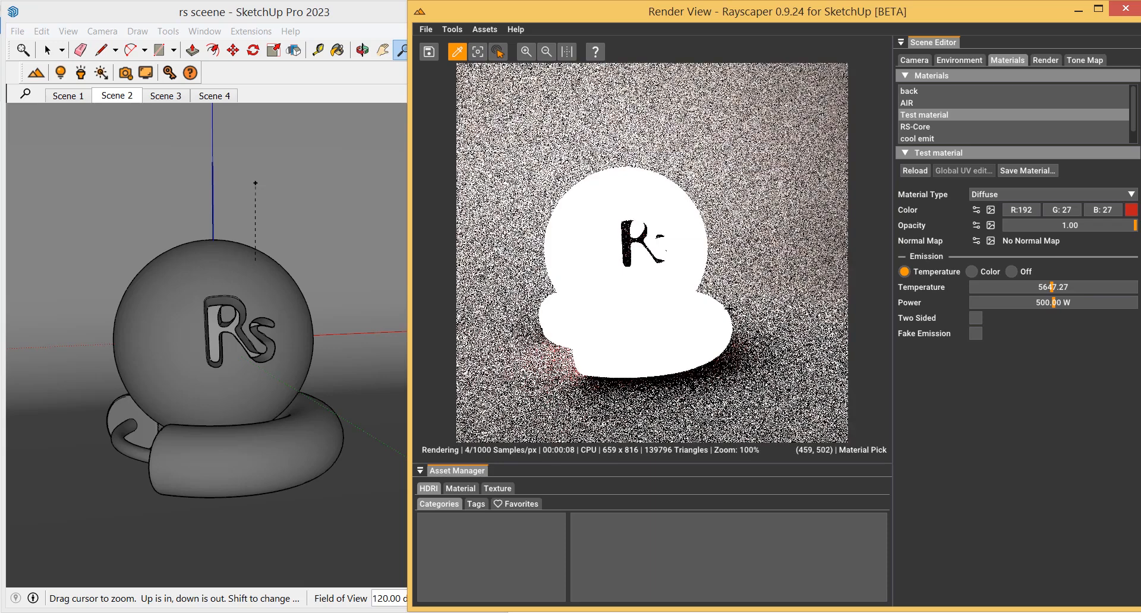
{"action": "left_click_drag", "start_coordinate": [1042, 290], "coordinate": [1106, 286]}
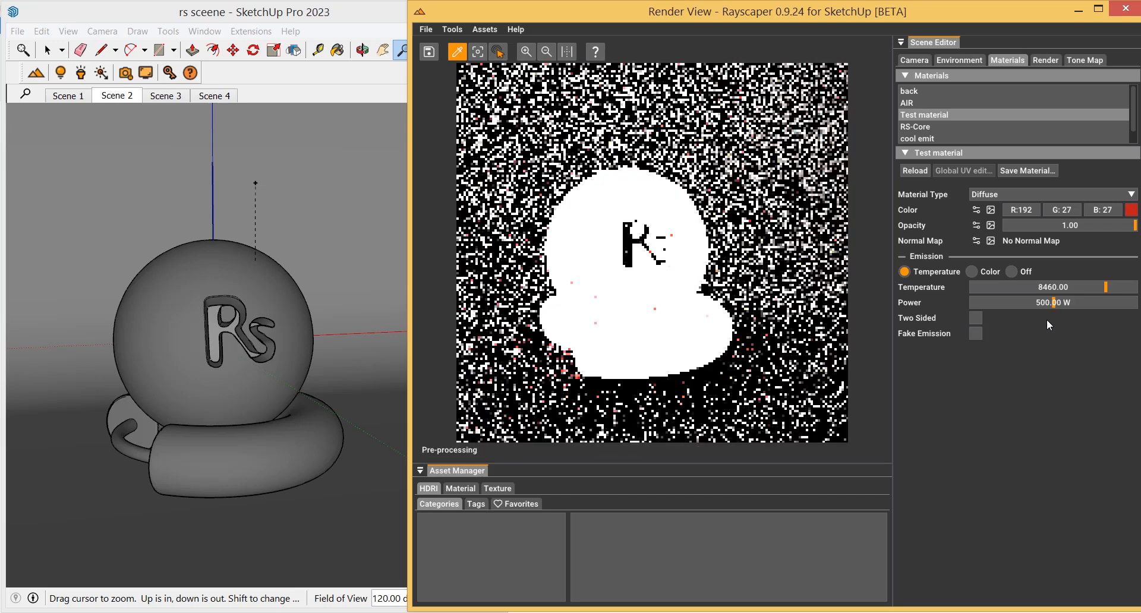
{"action": "left_click_drag", "start_coordinate": [1101, 291], "coordinate": [1123, 290]}
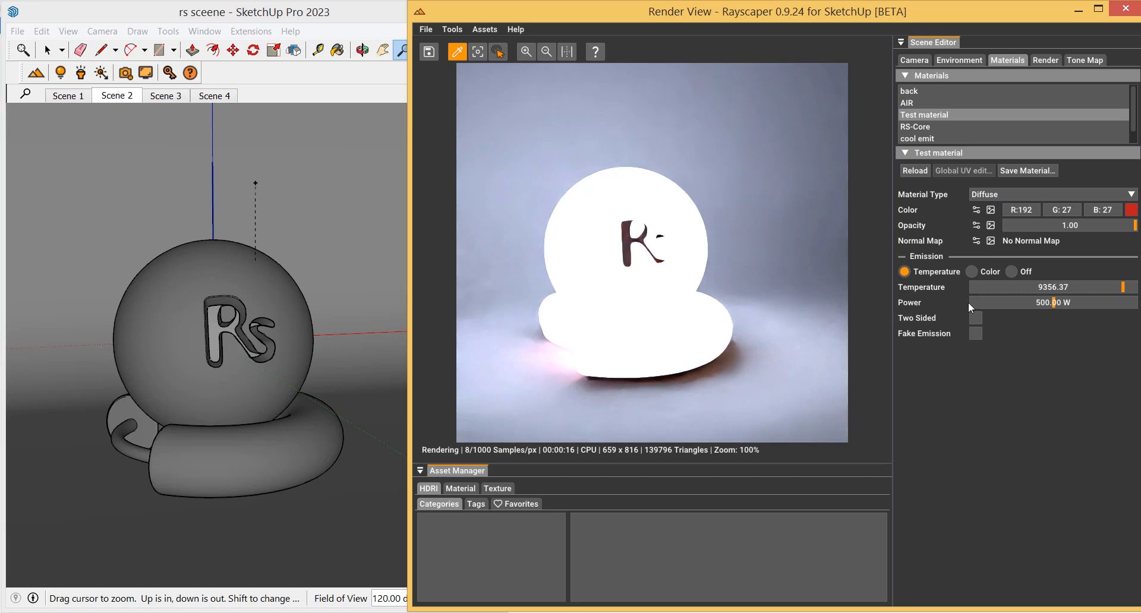
Switch emission to Color and pick a pale yellow emission colour, R213 G216 B126
{"action": "left_click", "coordinate": [971, 272]}
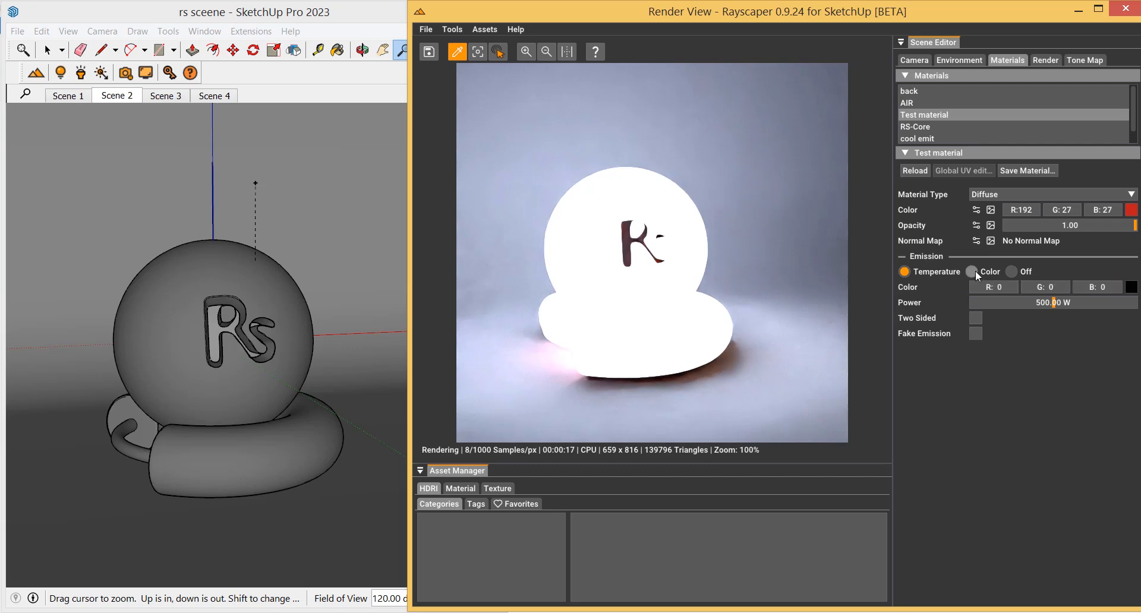
{"action": "left_click", "coordinate": [1131, 287]}
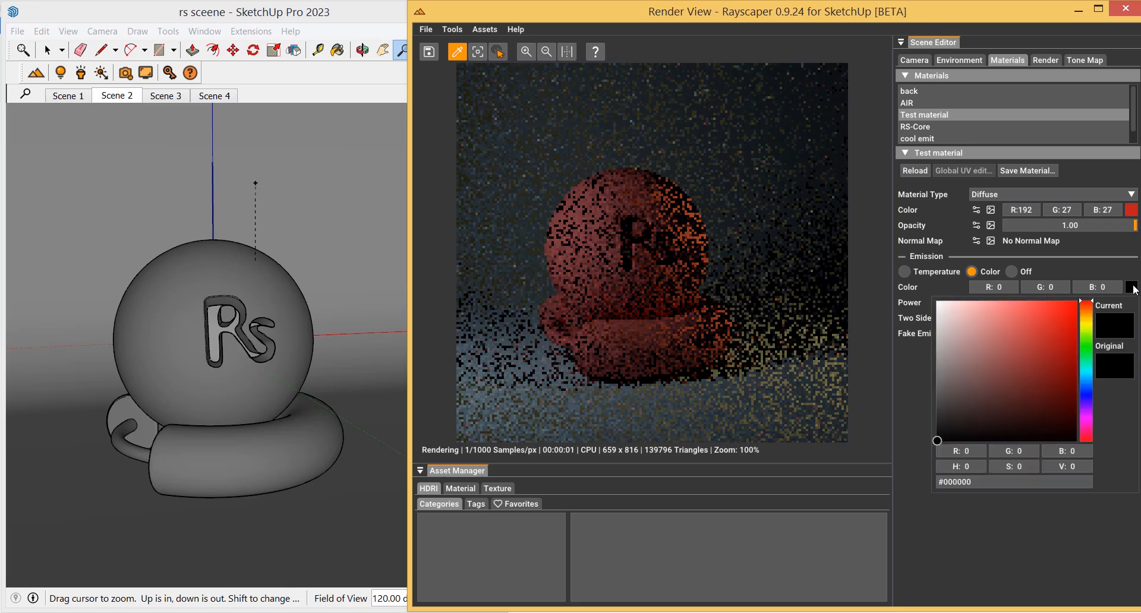
{"action": "left_click", "coordinate": [1086, 328]}
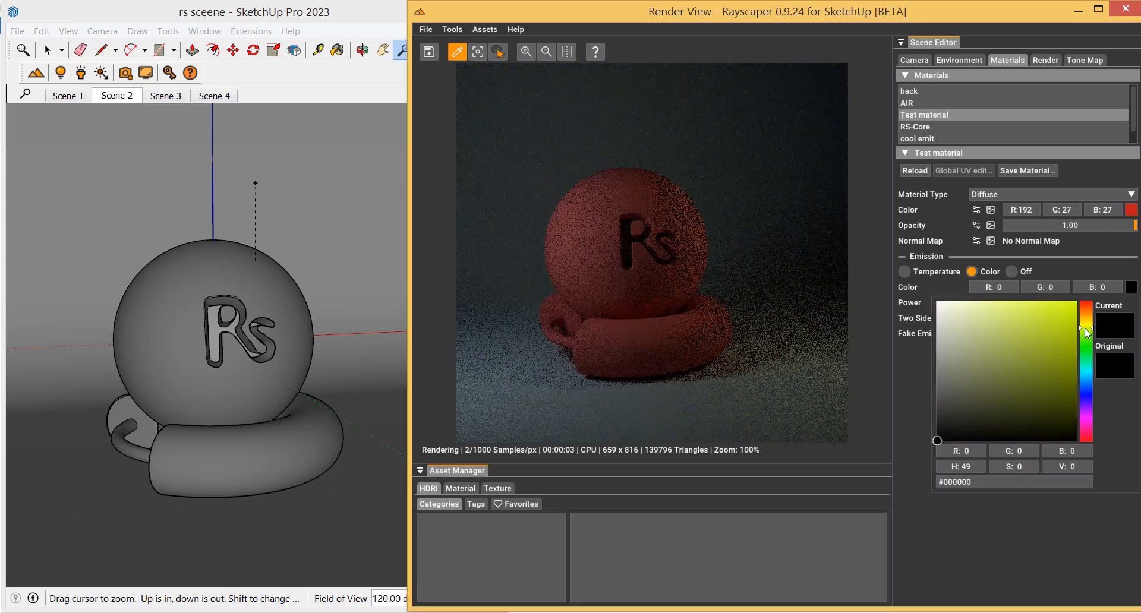
{"action": "left_click", "coordinate": [995, 322]}
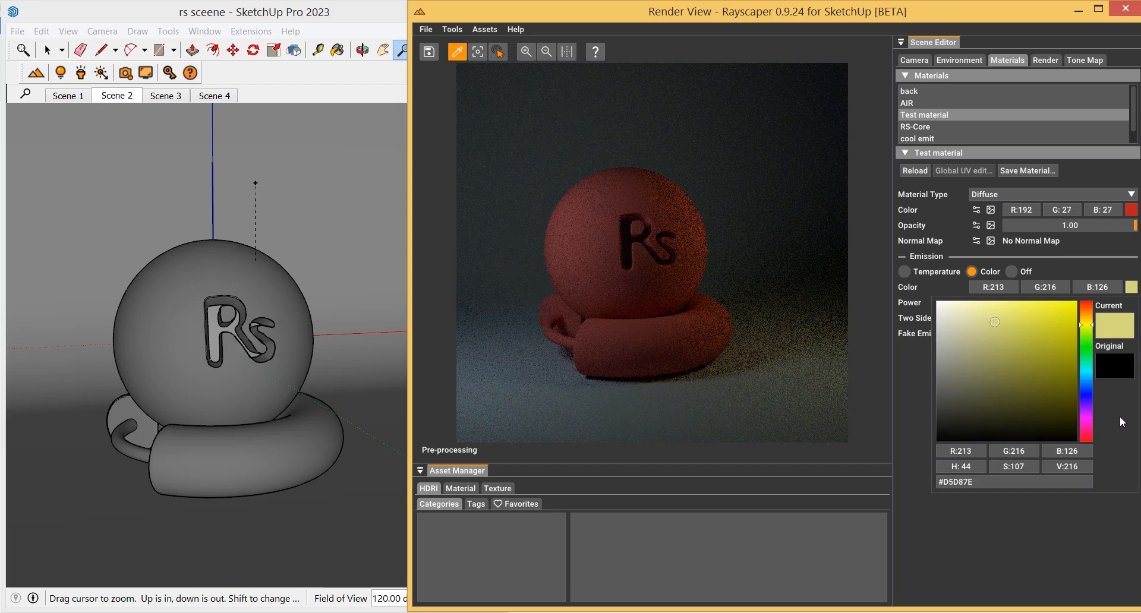
{"action": "left_click", "coordinate": [914, 370]}
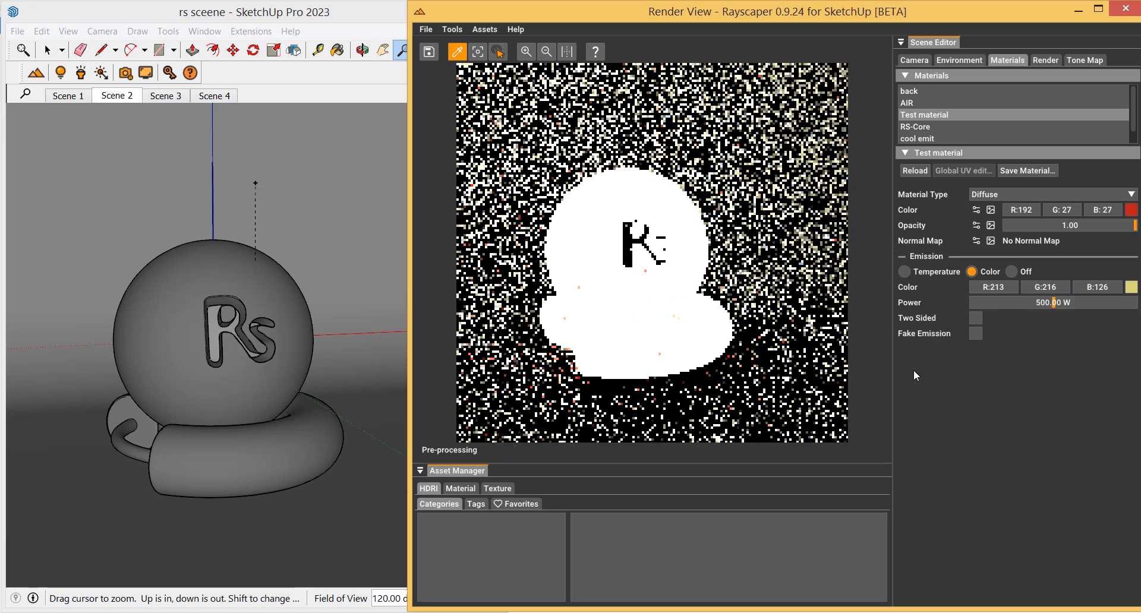
Set the emission power to 50 W
{"action": "left_click", "coordinate": [1048, 304], "text": "ctrl"}
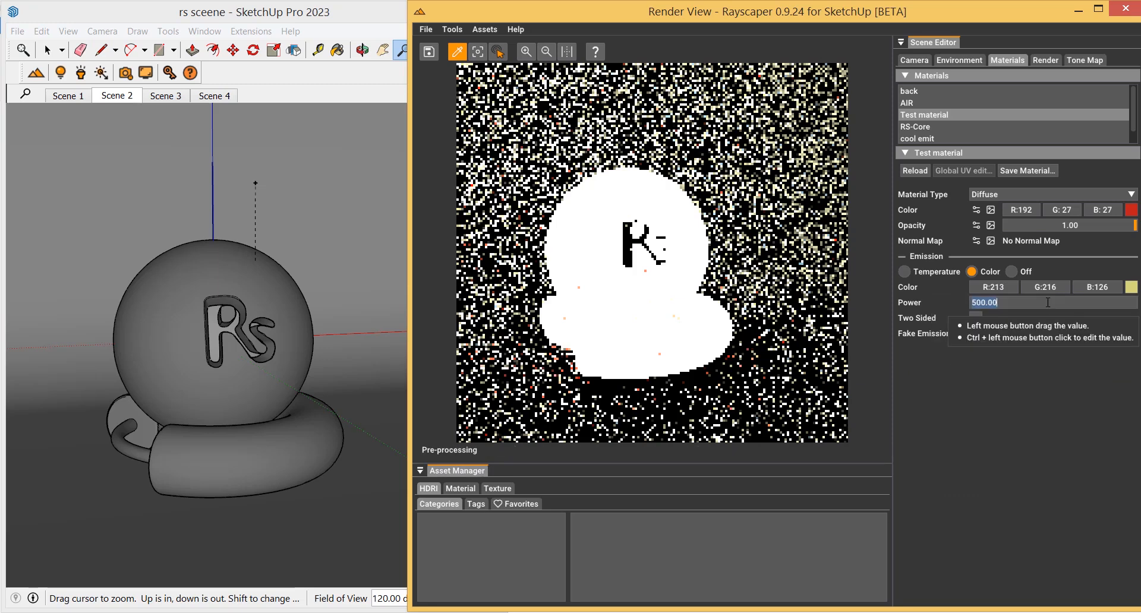
{"action": "type", "text": "50"}
{"action": "key", "text": "Return"}
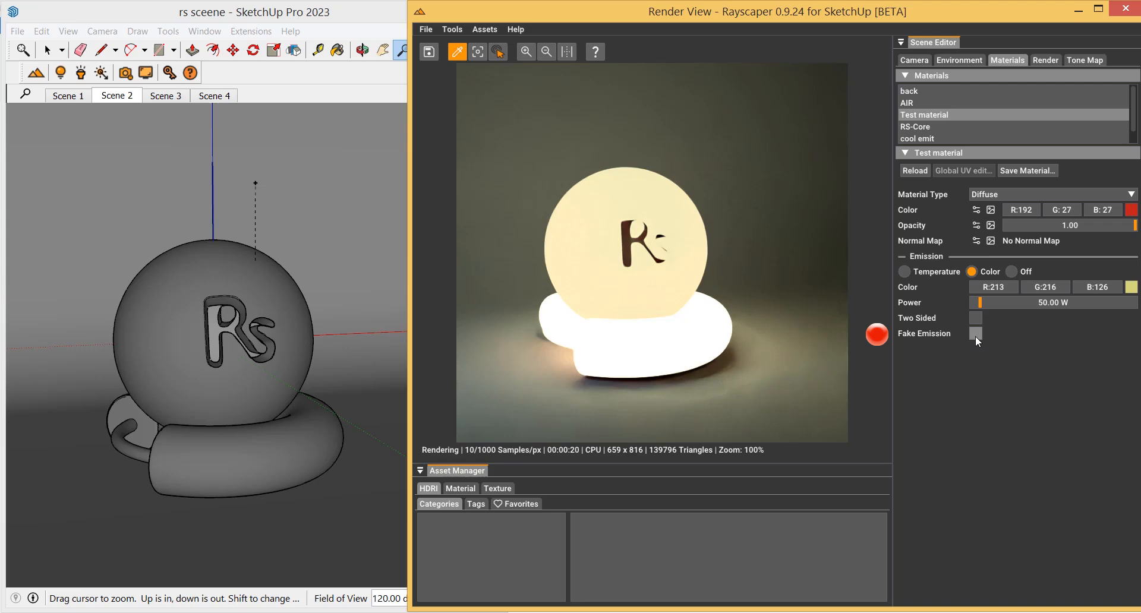
Toggle Fake Emission on and off, then set the Test material's emission to Off
{"action": "left_click", "coordinate": [976, 333]}
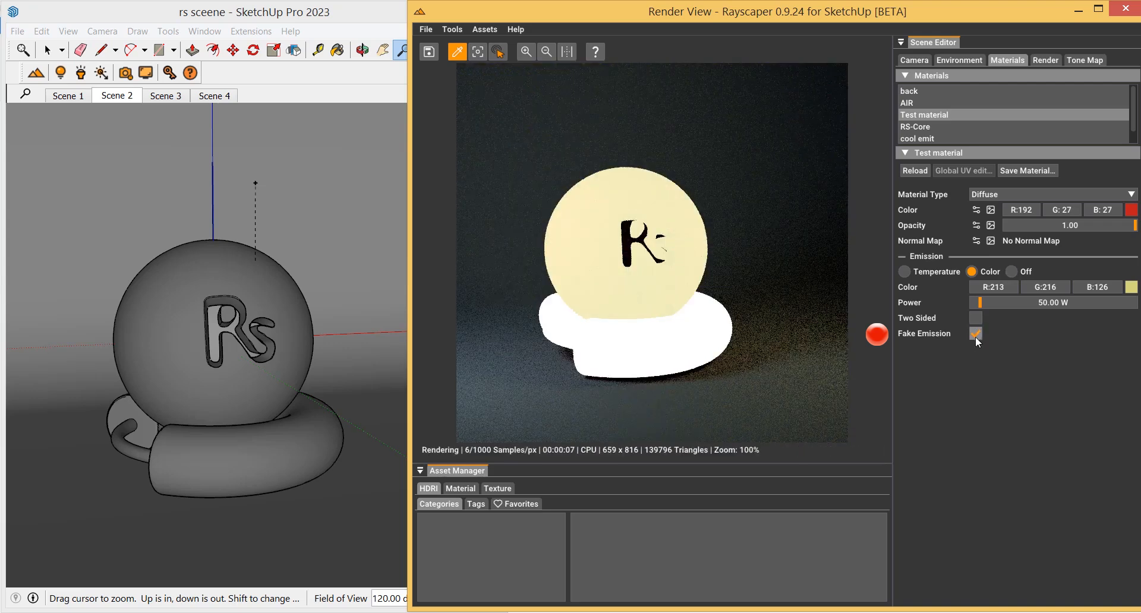
{"action": "left_click", "coordinate": [975, 334]}
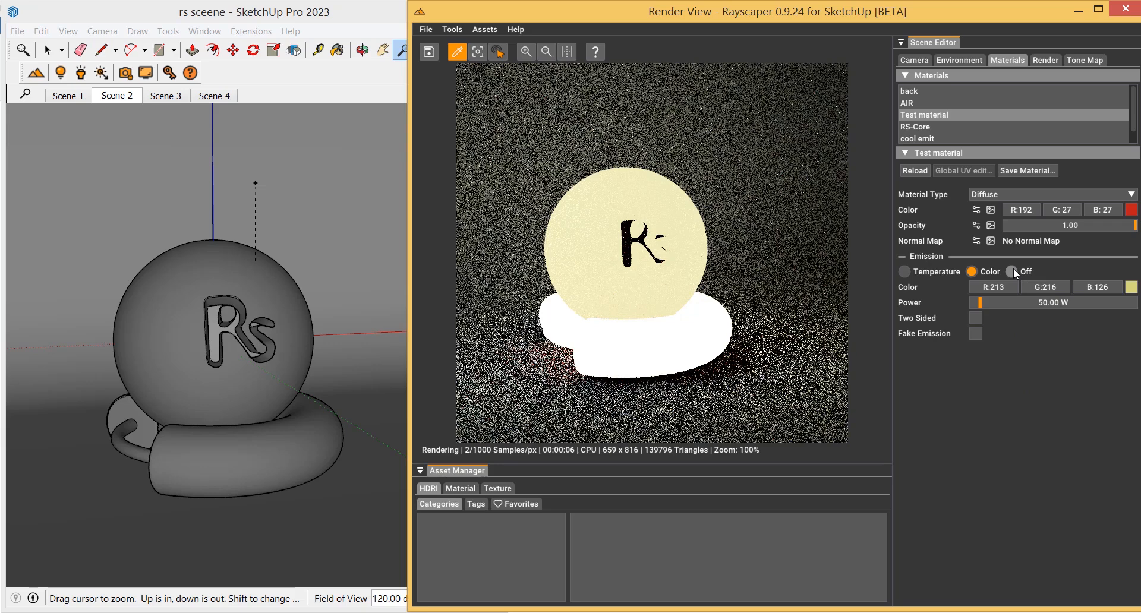
{"action": "left_click", "coordinate": [1012, 271]}
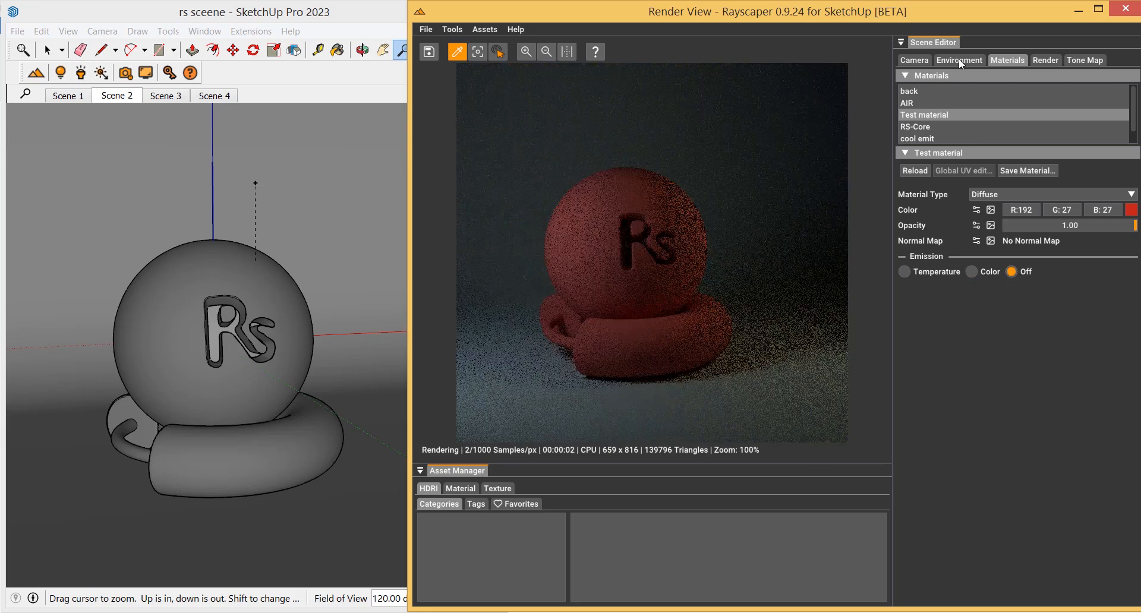
Turn the environment lighting back on and return to the Test material settings
{"action": "left_click", "coordinate": [955, 60]}
{"action": "left_click", "coordinate": [976, 75]}
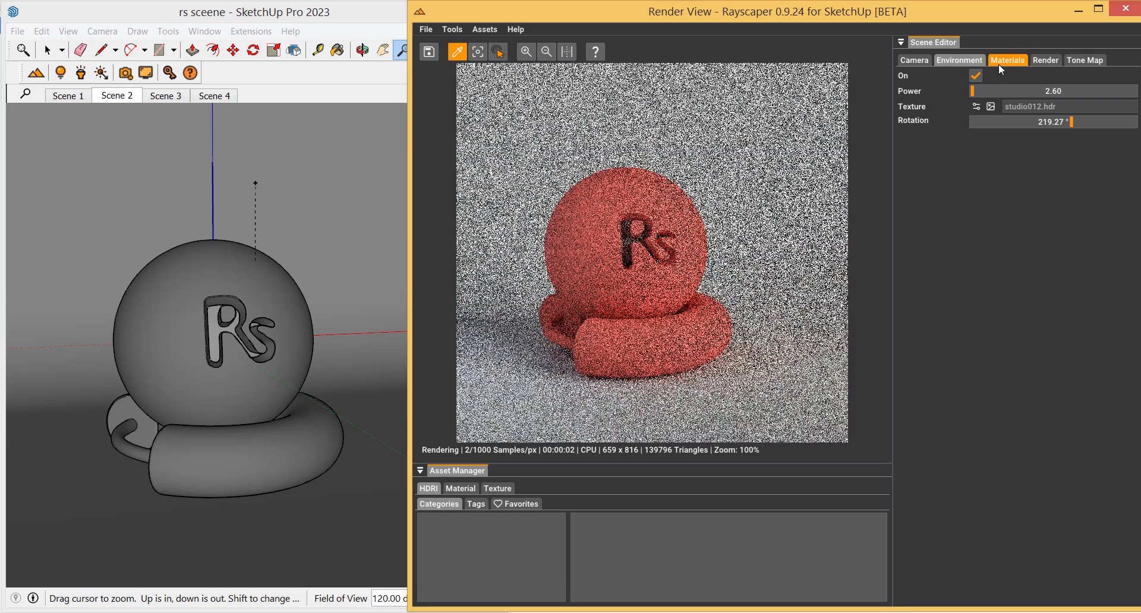
{"action": "left_click", "coordinate": [998, 63]}
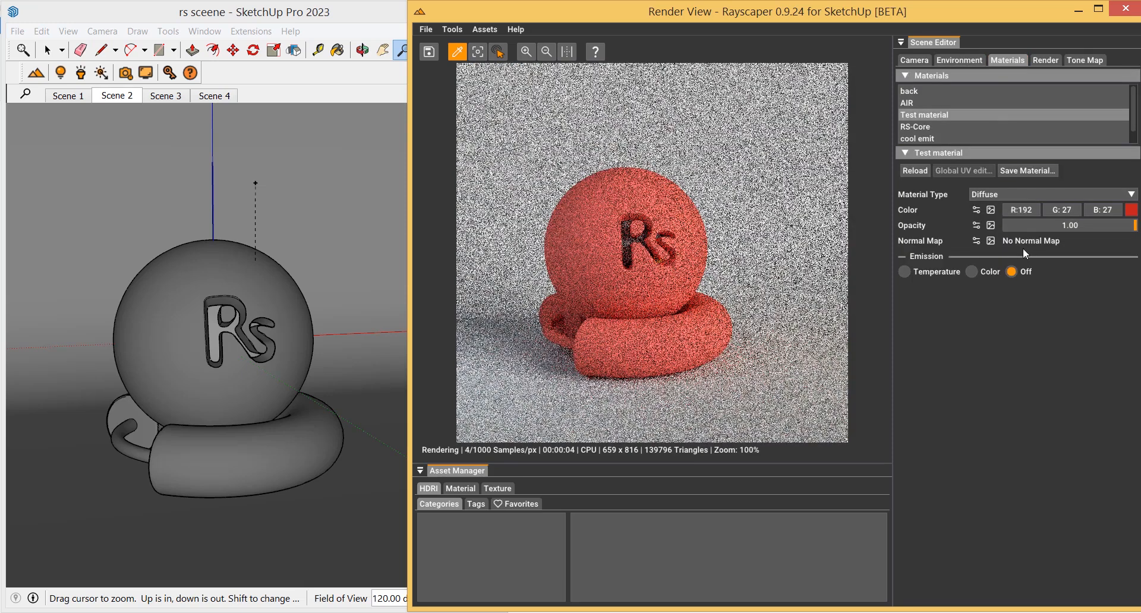
Reload the Test material from disk and set its material type to Diffuse
{"action": "left_click", "coordinate": [991, 213]}
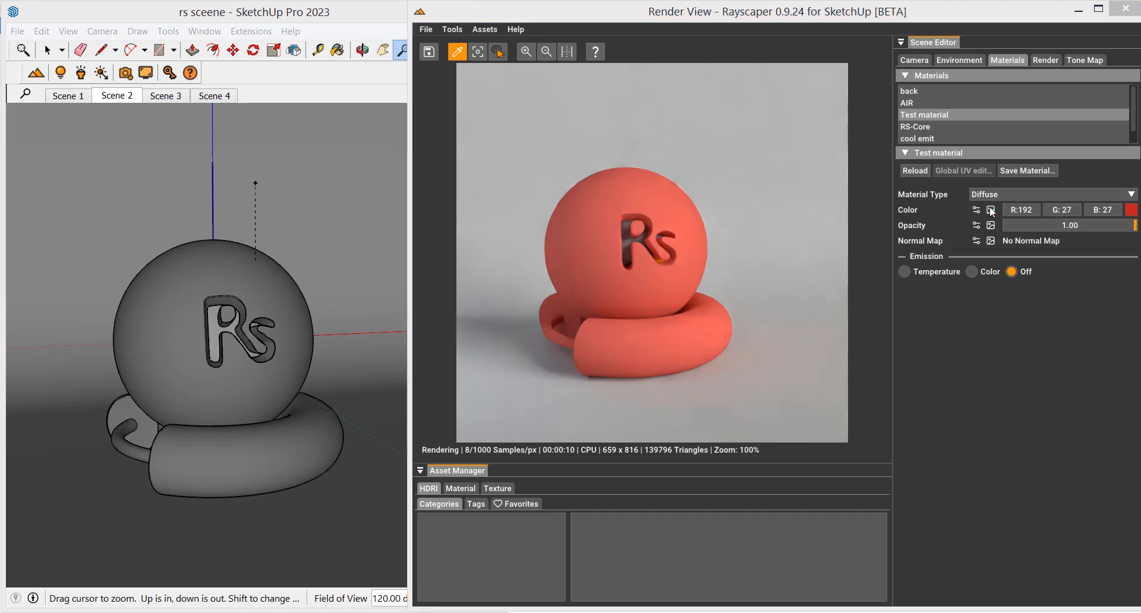
{"action": "left_click", "coordinate": [915, 172]}
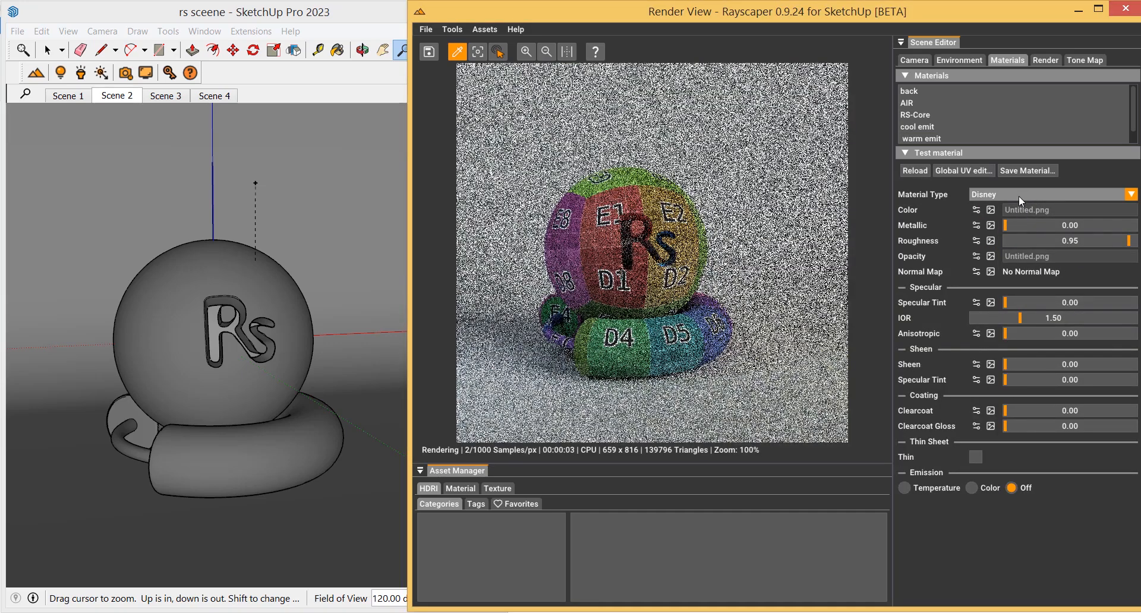
{"action": "left_click", "coordinate": [1018, 195]}
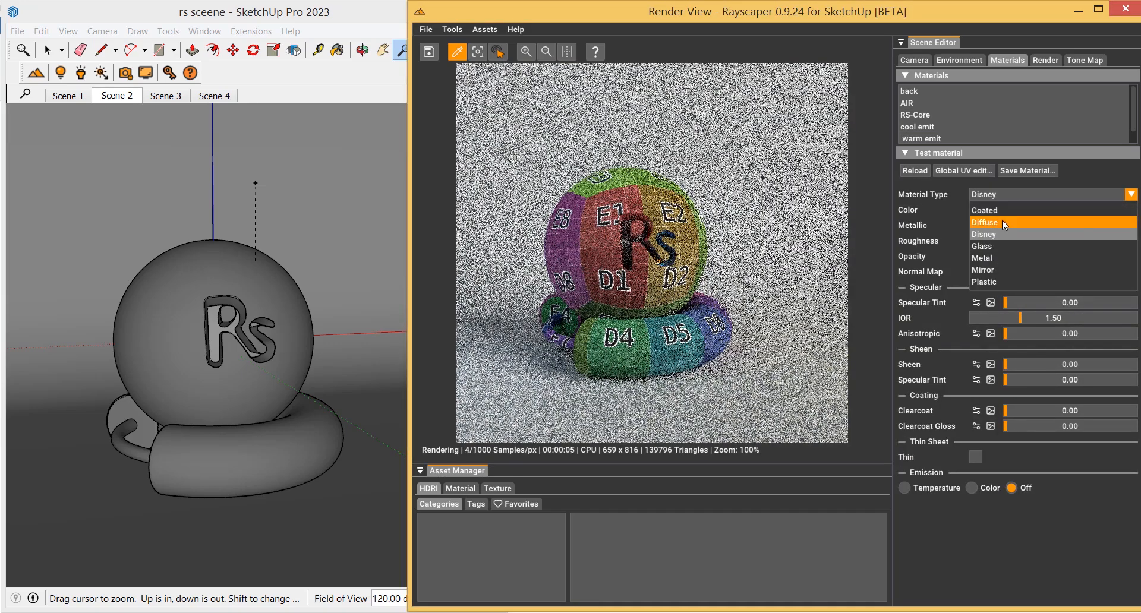
{"action": "left_click", "coordinate": [1002, 222]}
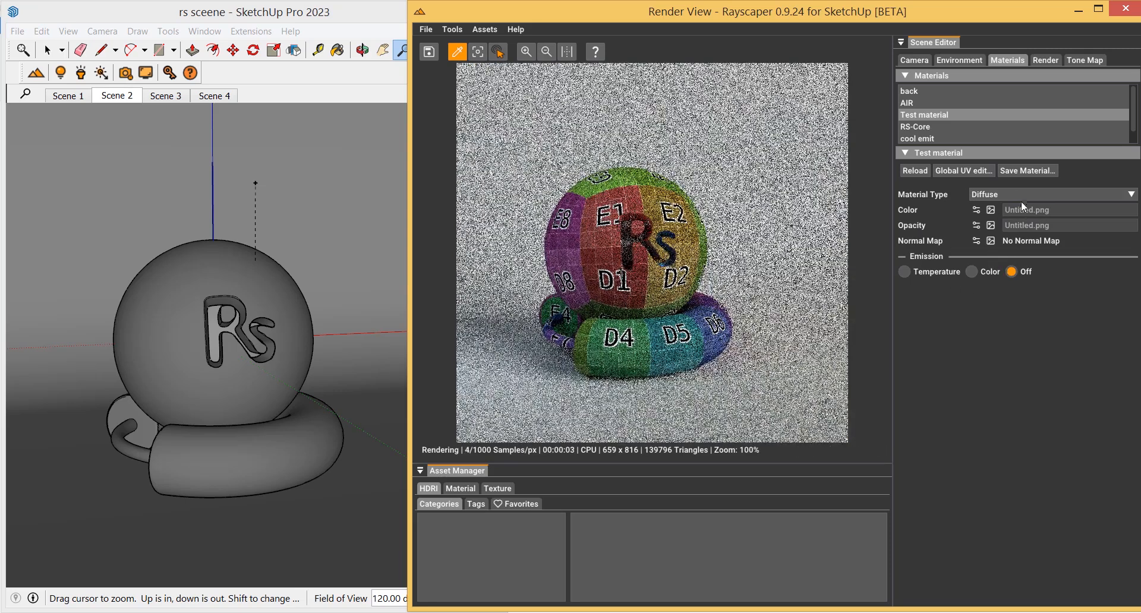
Expand and collapse the colour and opacity texture settings to inspect them
{"action": "left_click", "coordinate": [982, 211]}
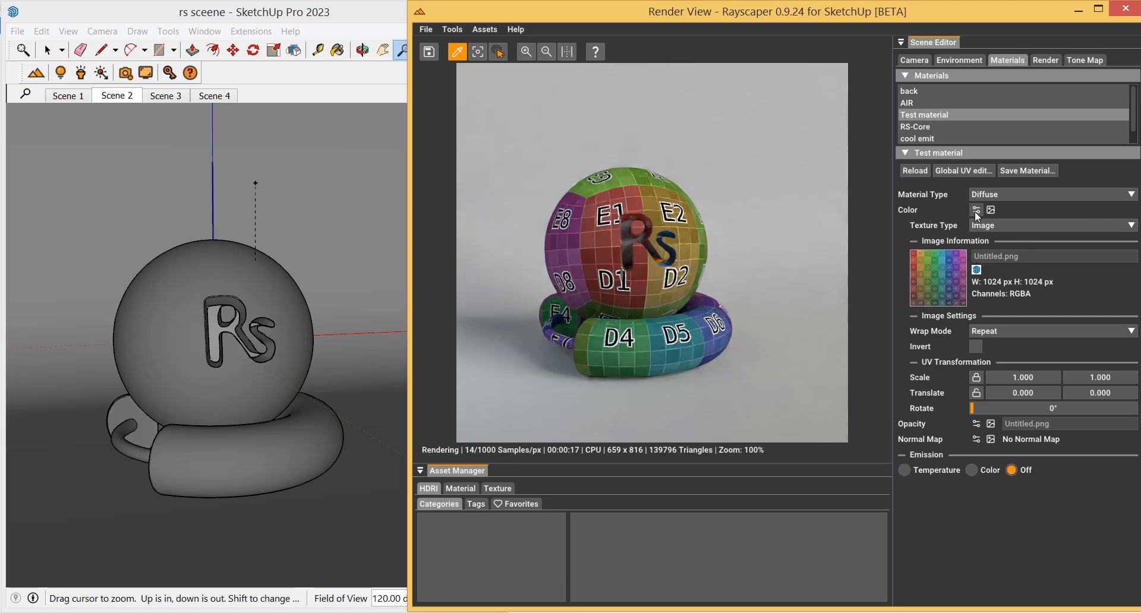
{"action": "left_click", "coordinate": [977, 212]}
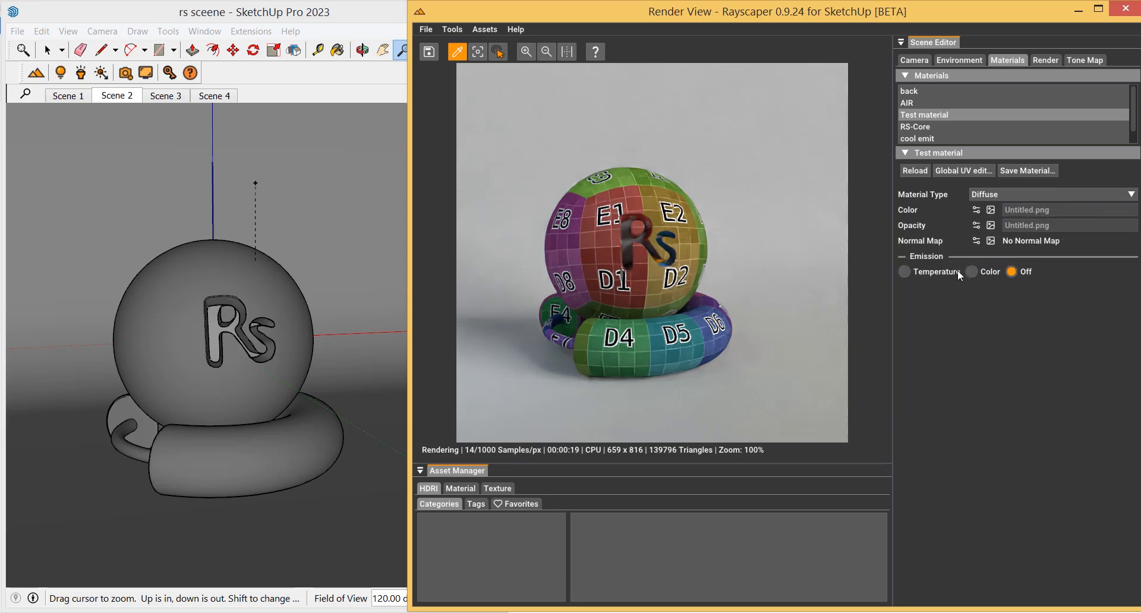
{"action": "left_click", "coordinate": [976, 225]}
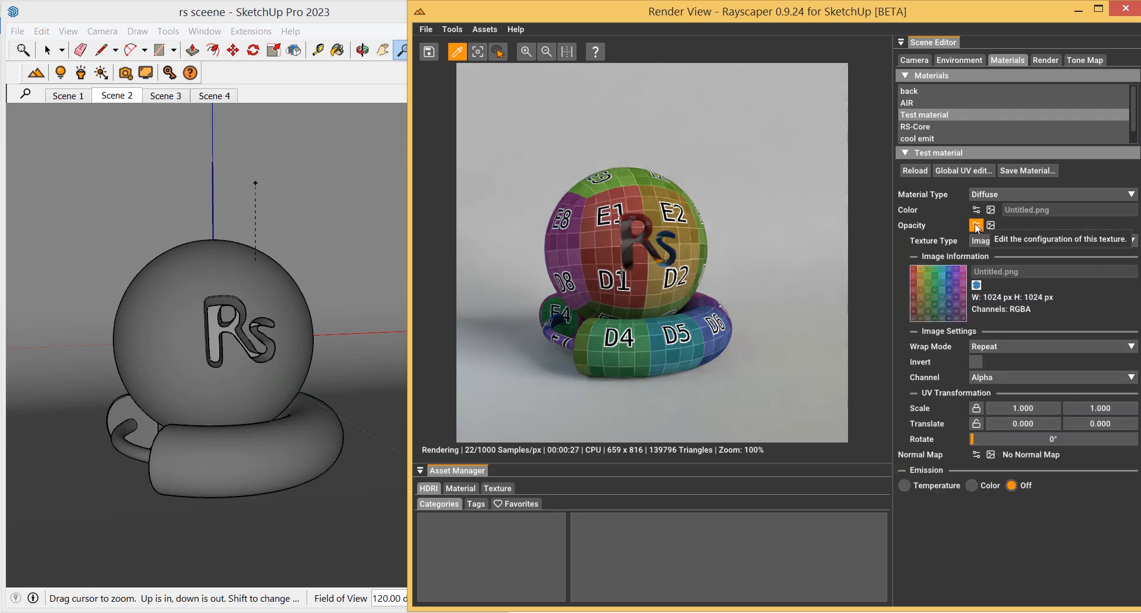
{"action": "left_click", "coordinate": [977, 225]}
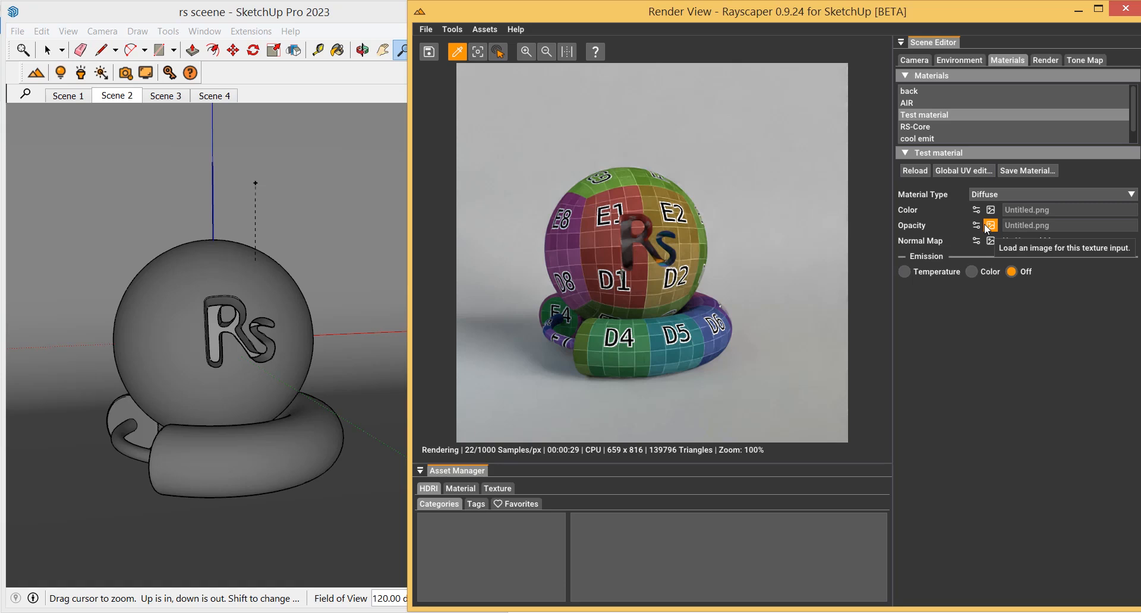
{"action": "left_click", "coordinate": [986, 226]}
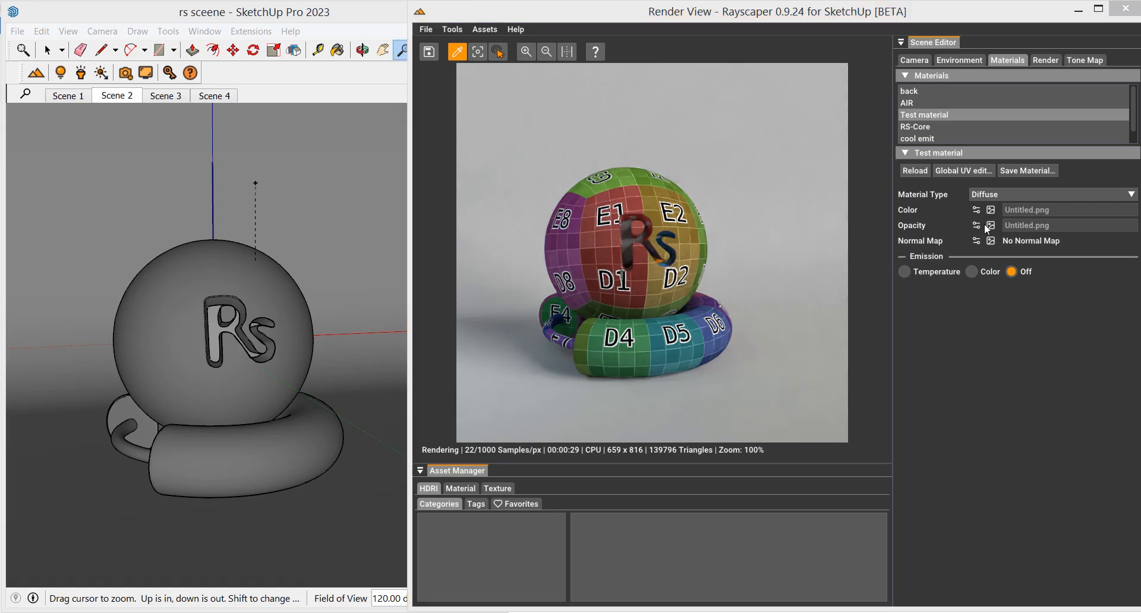
Load glass_06_mask.jpg from the mats folder as the opacity texture with Invert enabled
{"action": "left_click", "coordinate": [993, 226]}
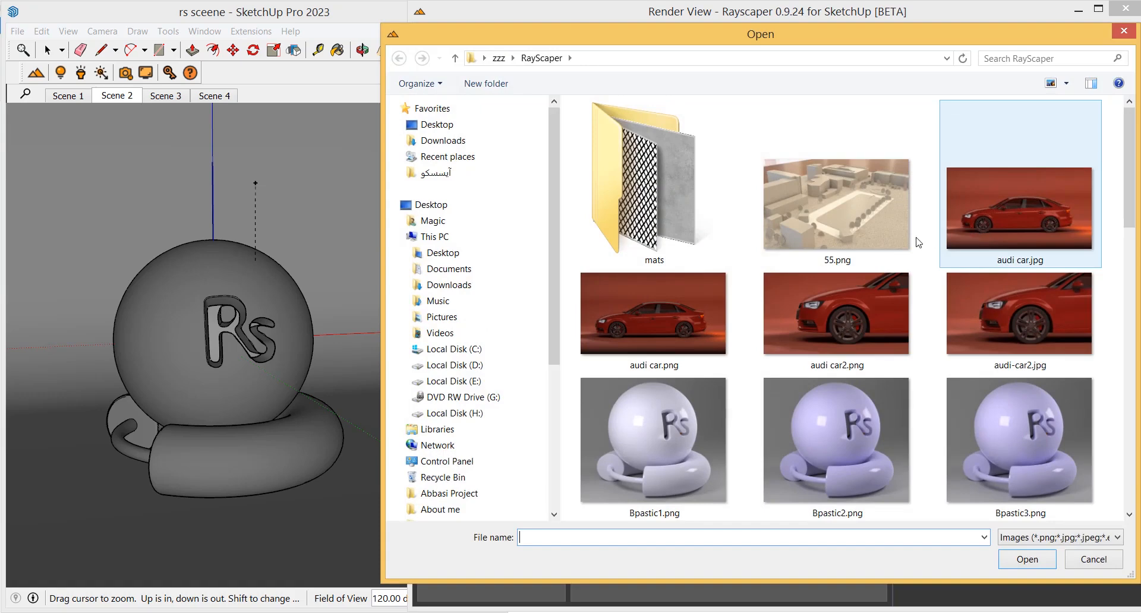
{"action": "double_click", "coordinate": [671, 215]}
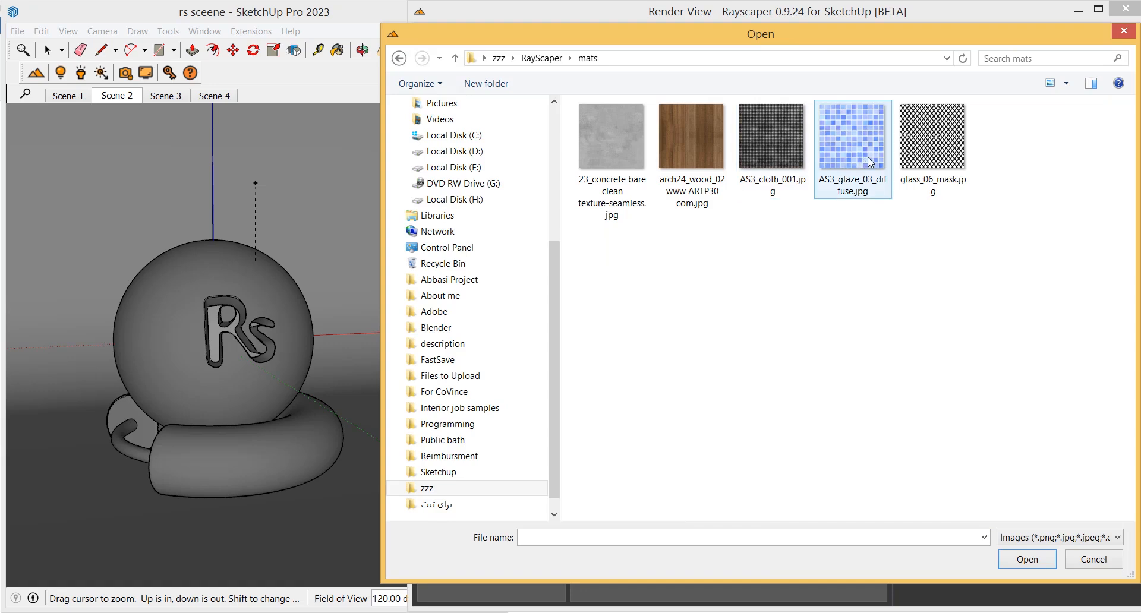
{"action": "double_click", "coordinate": [906, 159]}
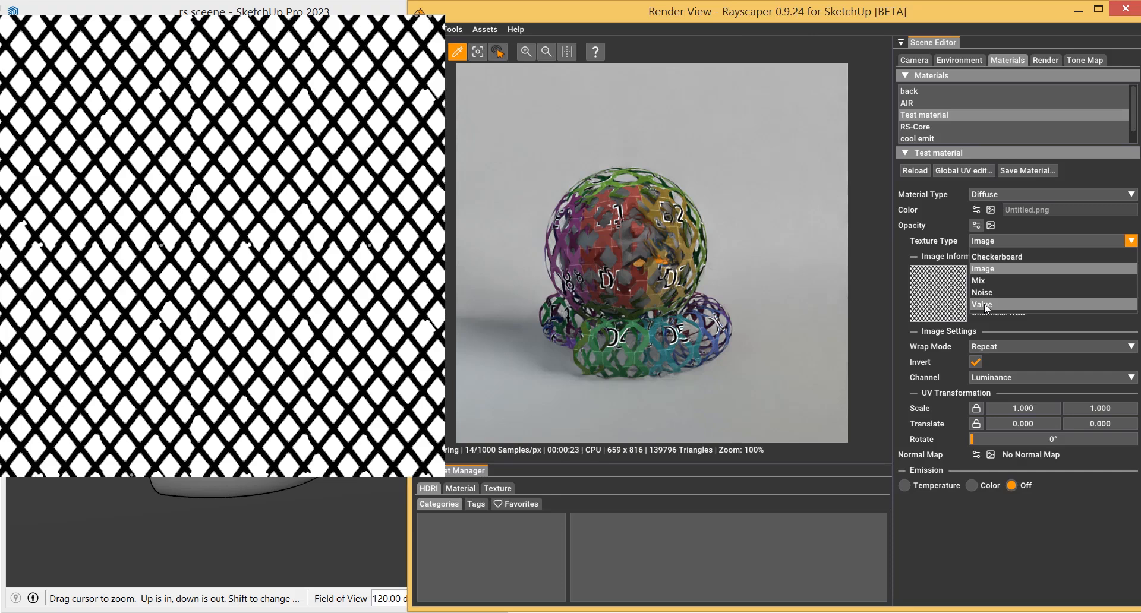
{"action": "left_click", "coordinate": [980, 269]}
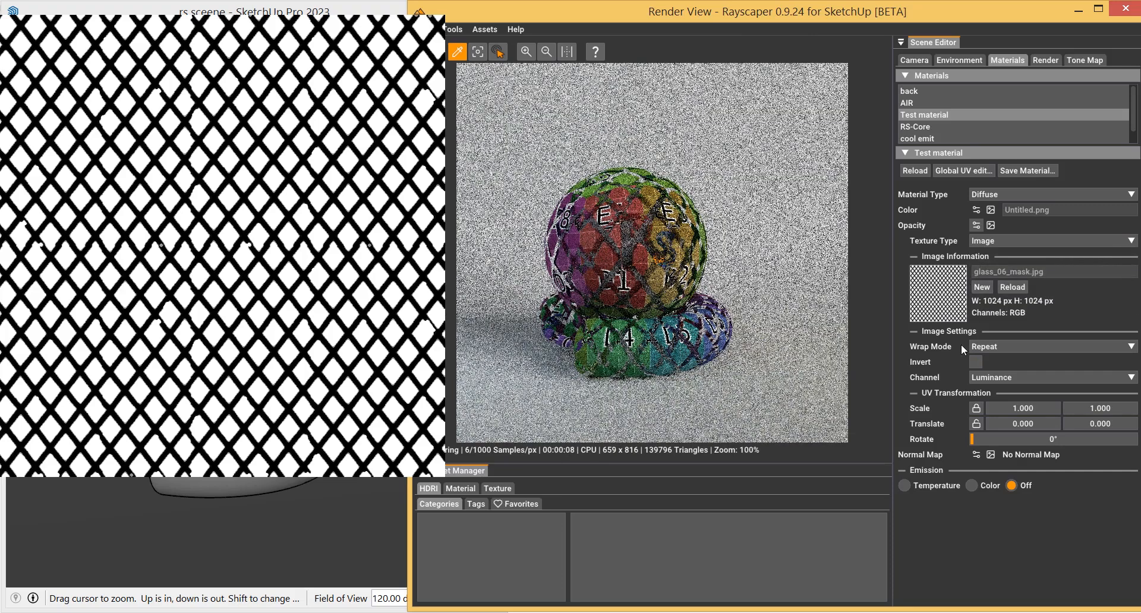
{"action": "left_click", "coordinate": [976, 362]}
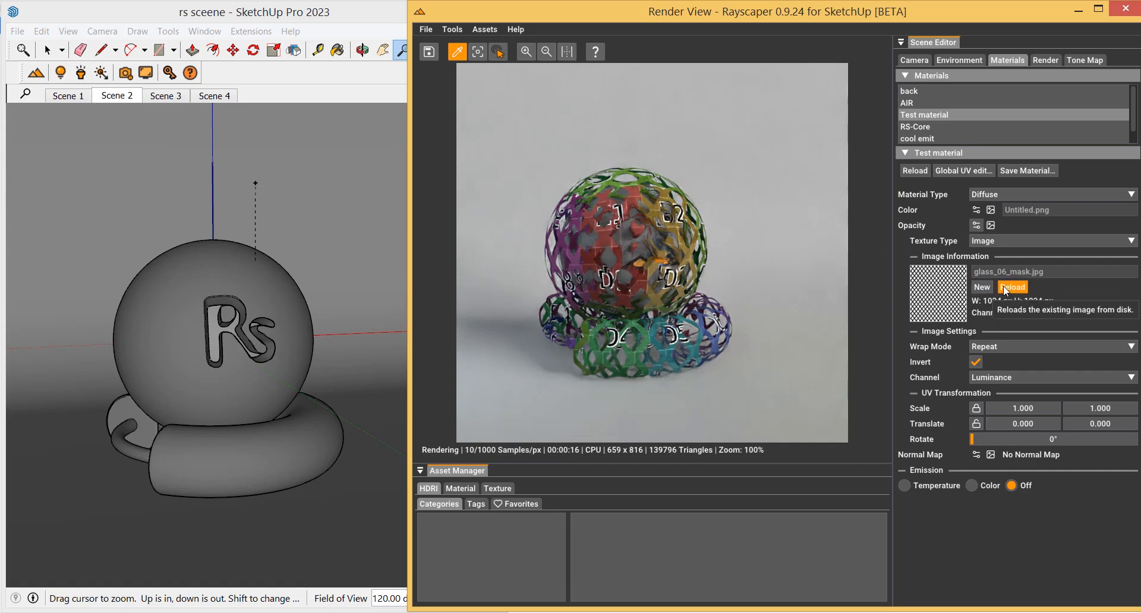
Set the opacity texture type back to Value
{"action": "left_click", "coordinate": [989, 246]}
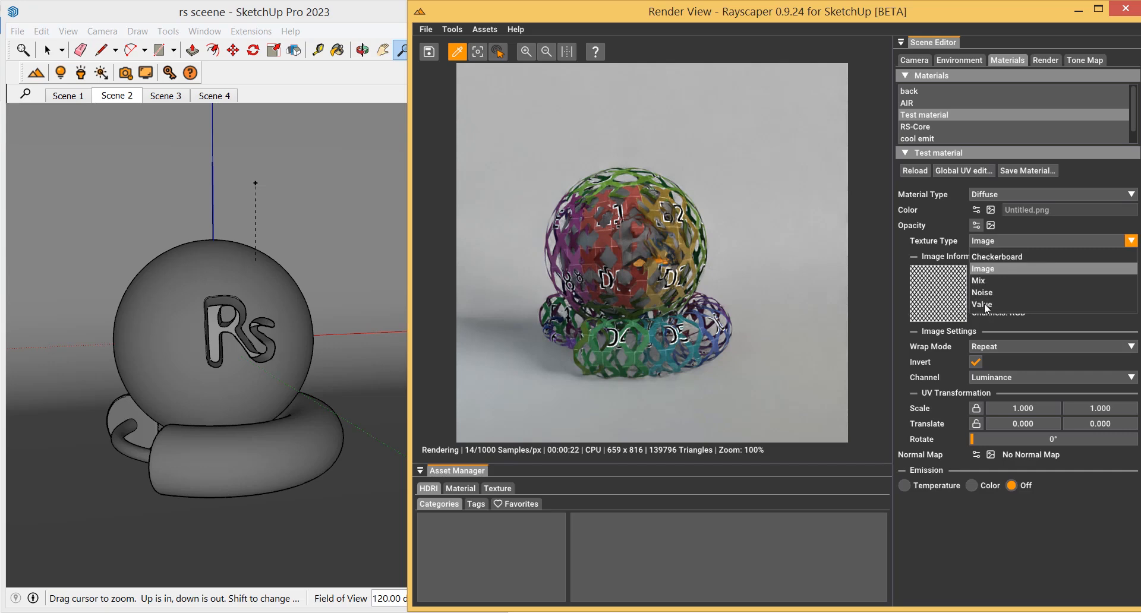
{"action": "left_click", "coordinate": [985, 303]}
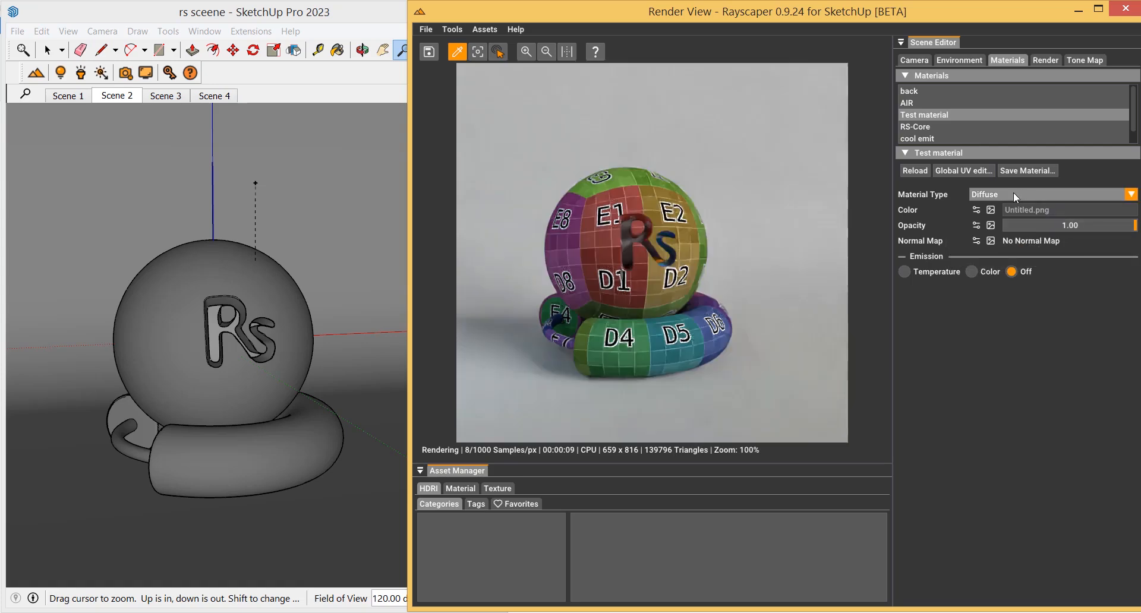
Change the Test material's type to Plastic
{"action": "left_click", "coordinate": [1014, 195]}
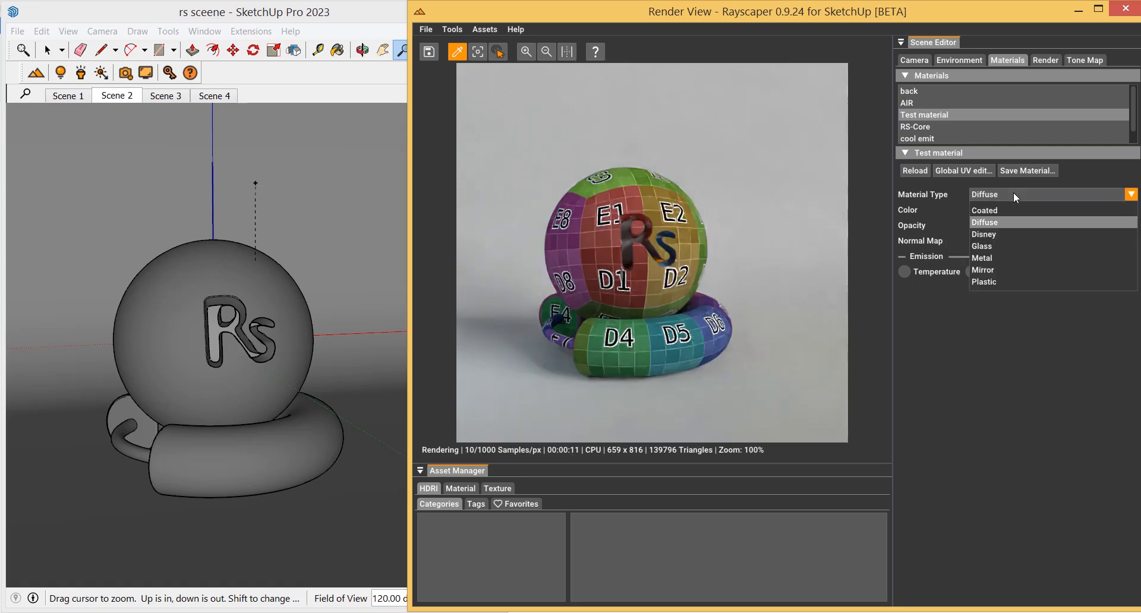
{"action": "left_click", "coordinate": [995, 277]}
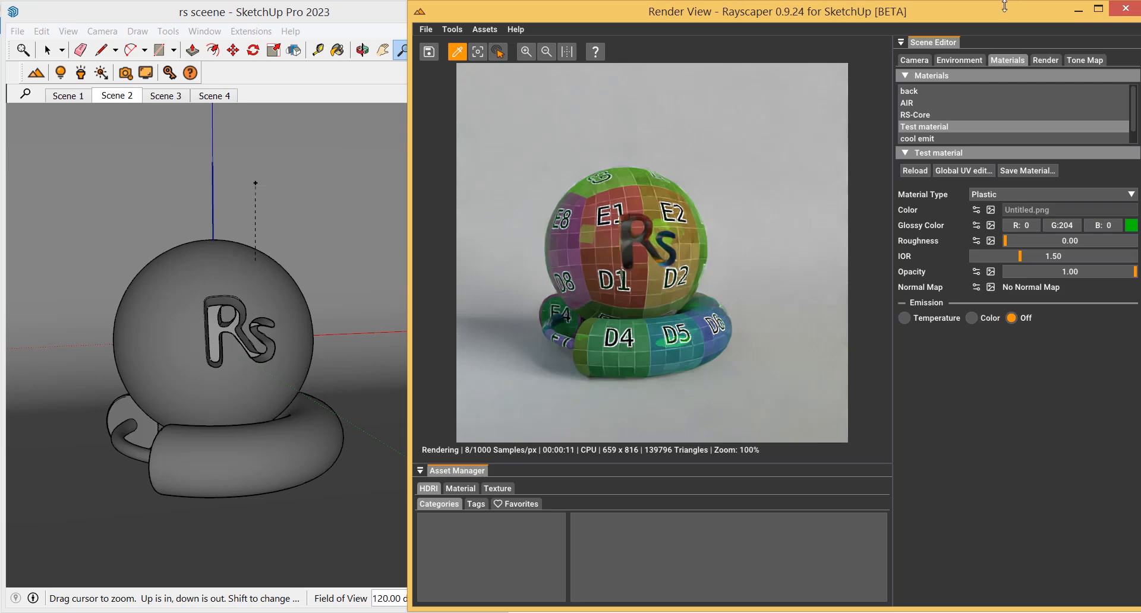
Switch the Color from an image texture to a plain value and pick a dark red colour (#A20505)
{"action": "left_click", "coordinate": [976, 210]}
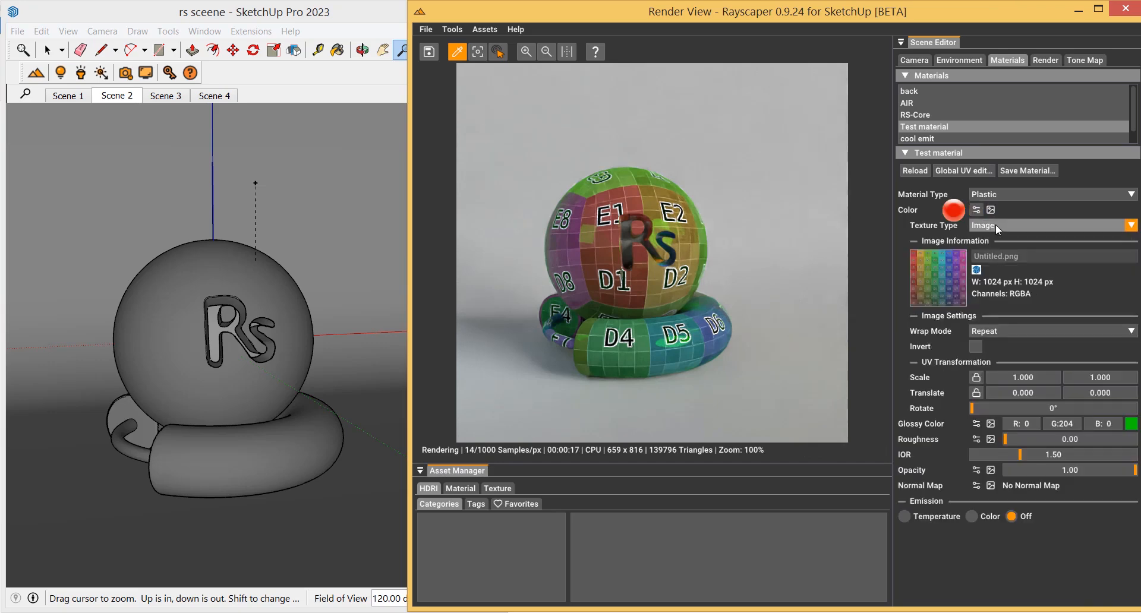
{"action": "left_click", "coordinate": [997, 229]}
{"action": "left_click", "coordinate": [990, 252]}
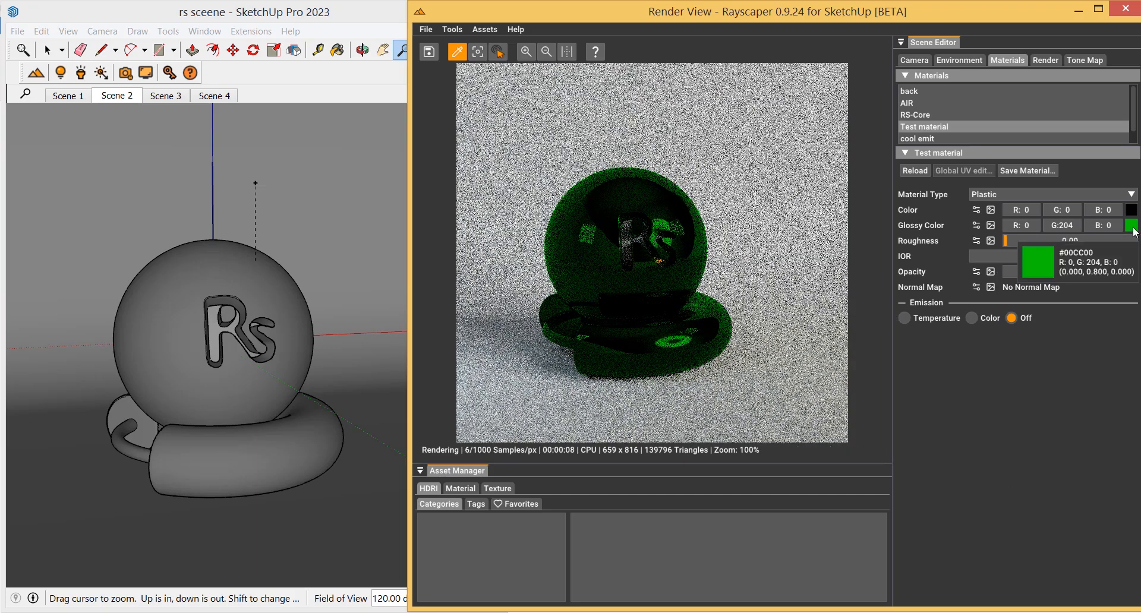
{"action": "left_click", "coordinate": [1131, 210]}
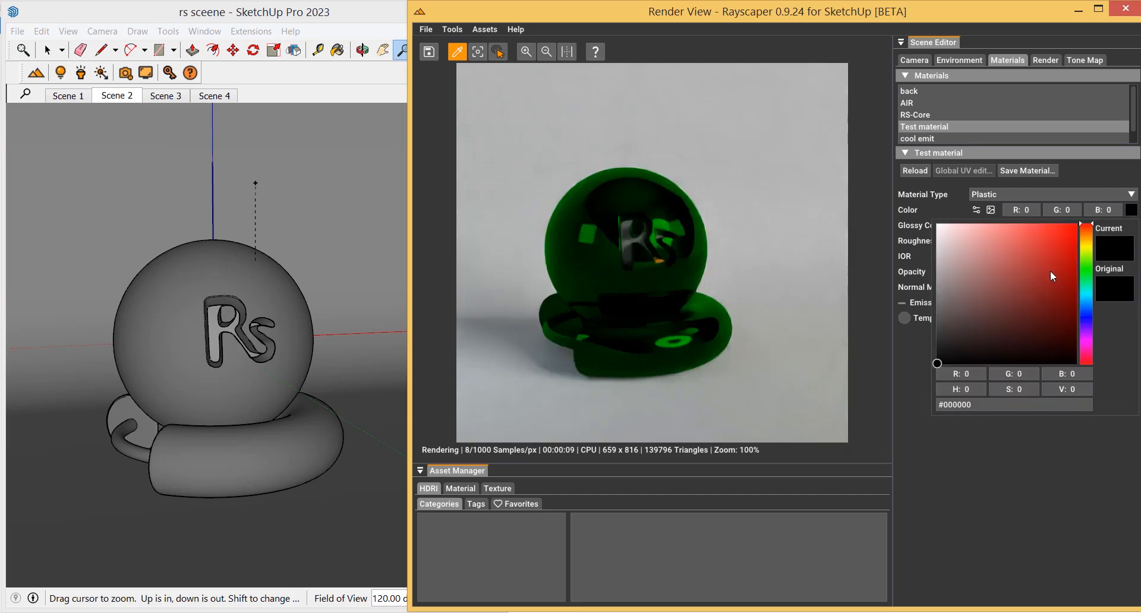
{"action": "left_click", "coordinate": [1072, 273]}
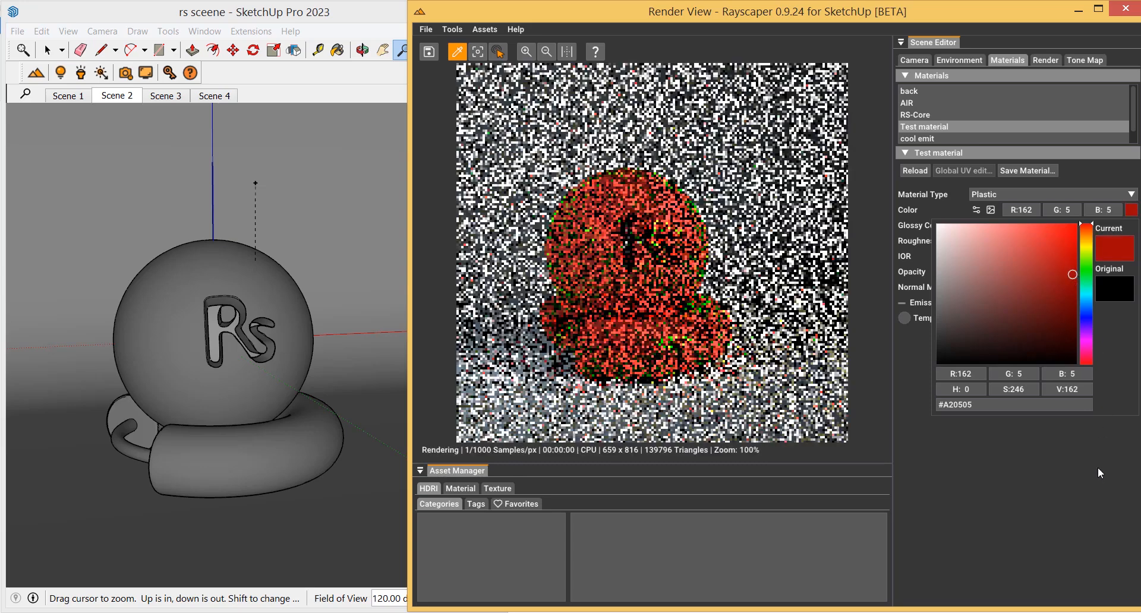
{"action": "left_click", "coordinate": [1097, 473]}
Set the Glossy Color to a light salmon tone (#E3967D)
{"action": "left_click", "coordinate": [1131, 225]}
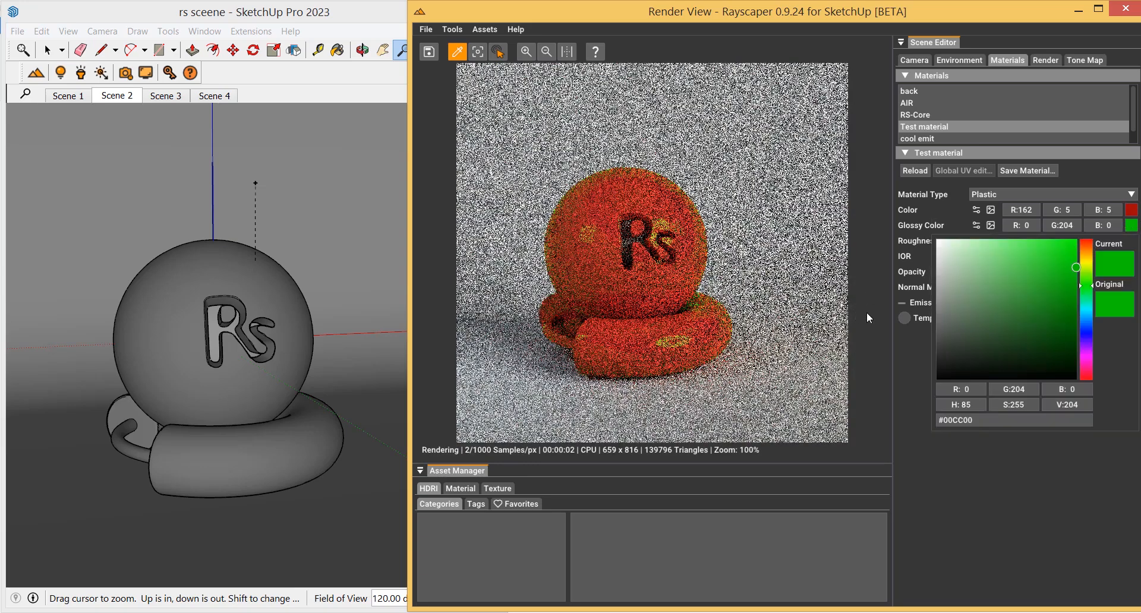
{"action": "left_click", "coordinate": [1083, 245]}
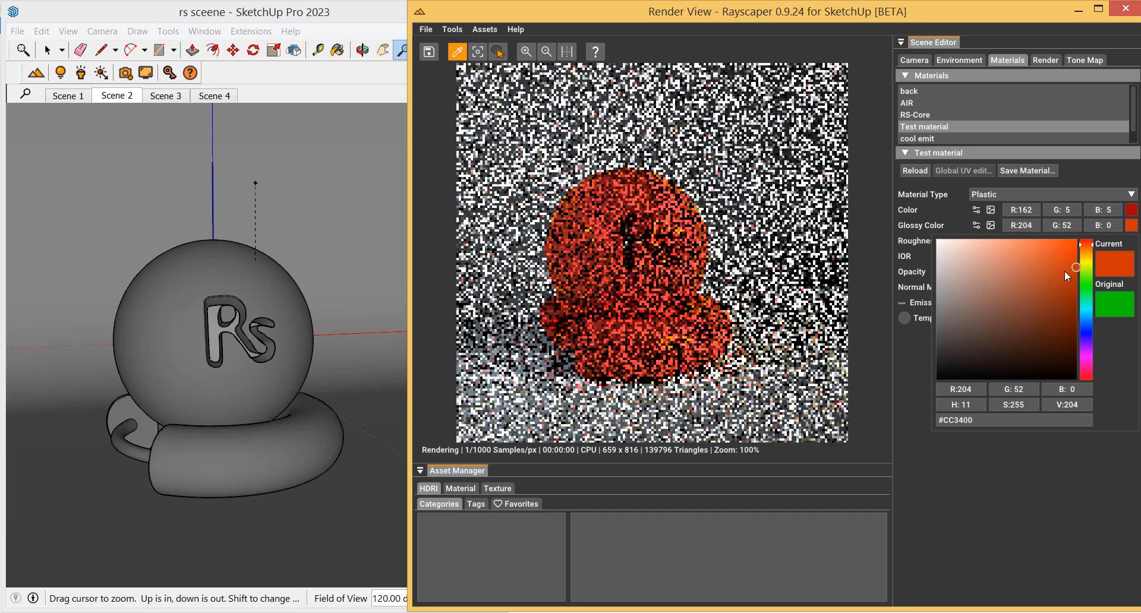
{"action": "left_click", "coordinate": [1068, 267]}
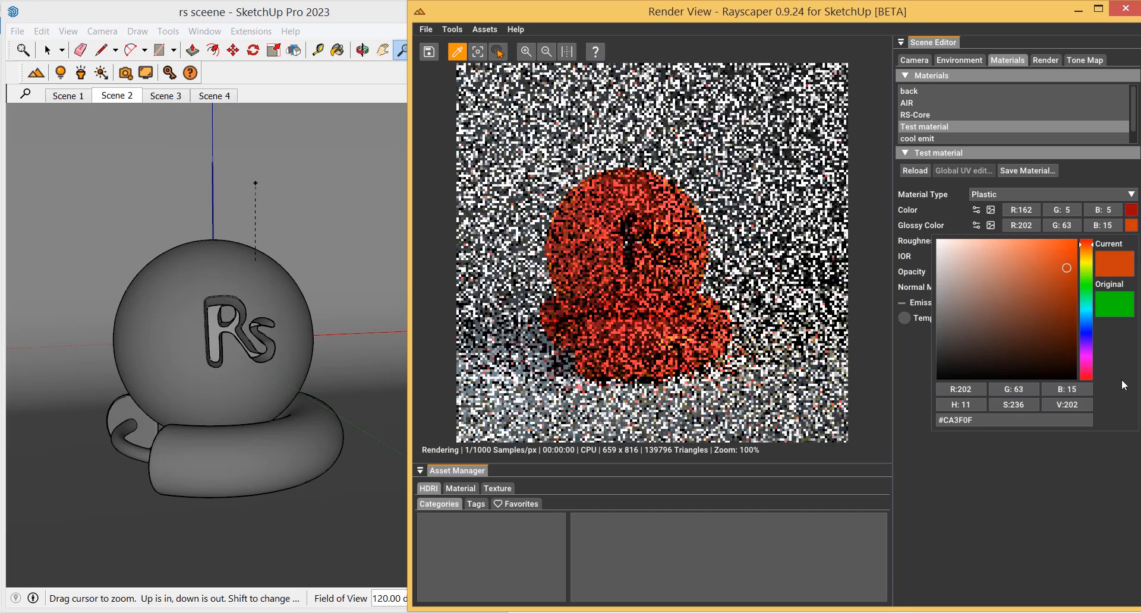
{"action": "left_click", "coordinate": [999, 255]}
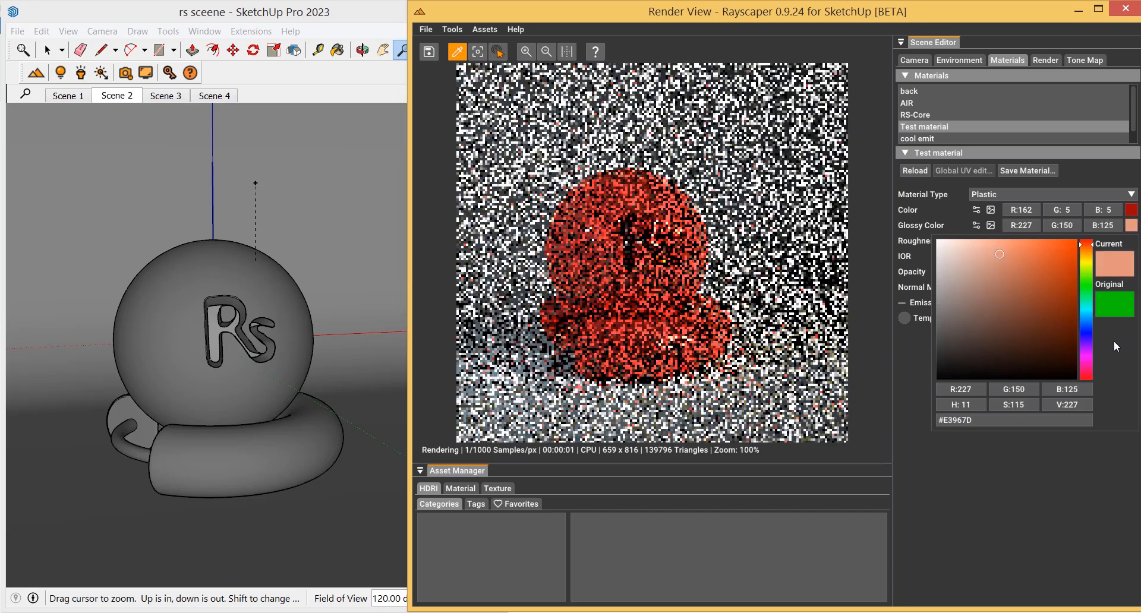
{"action": "left_click", "coordinate": [1063, 492]}
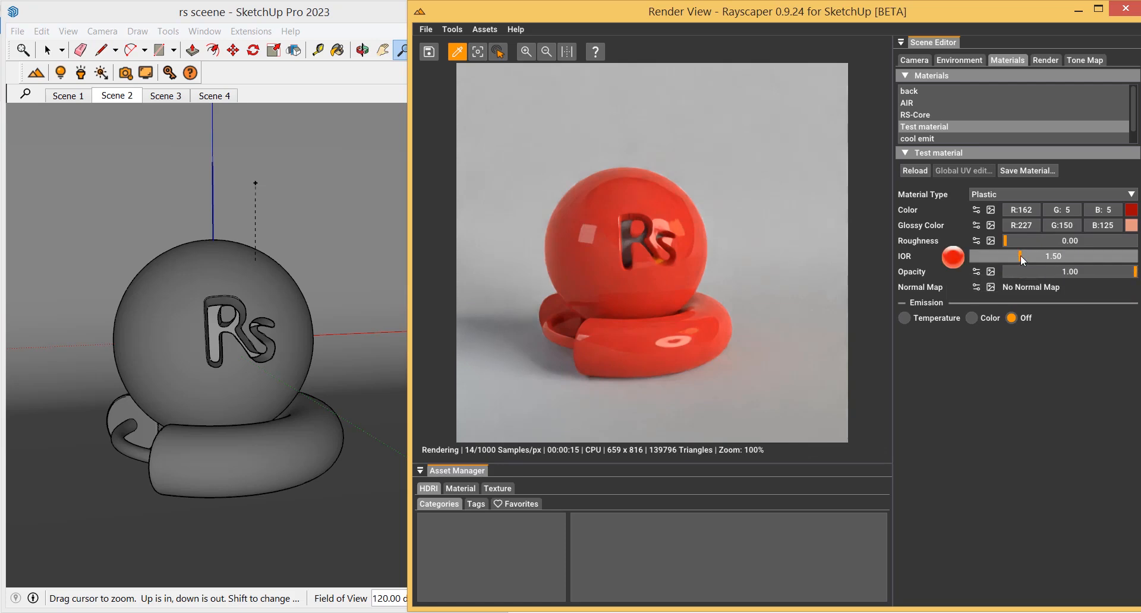
Adjust the IOR slider, settling on 1.44
{"action": "left_click_drag", "start_coordinate": [1021, 255], "coordinate": [1104, 256]}
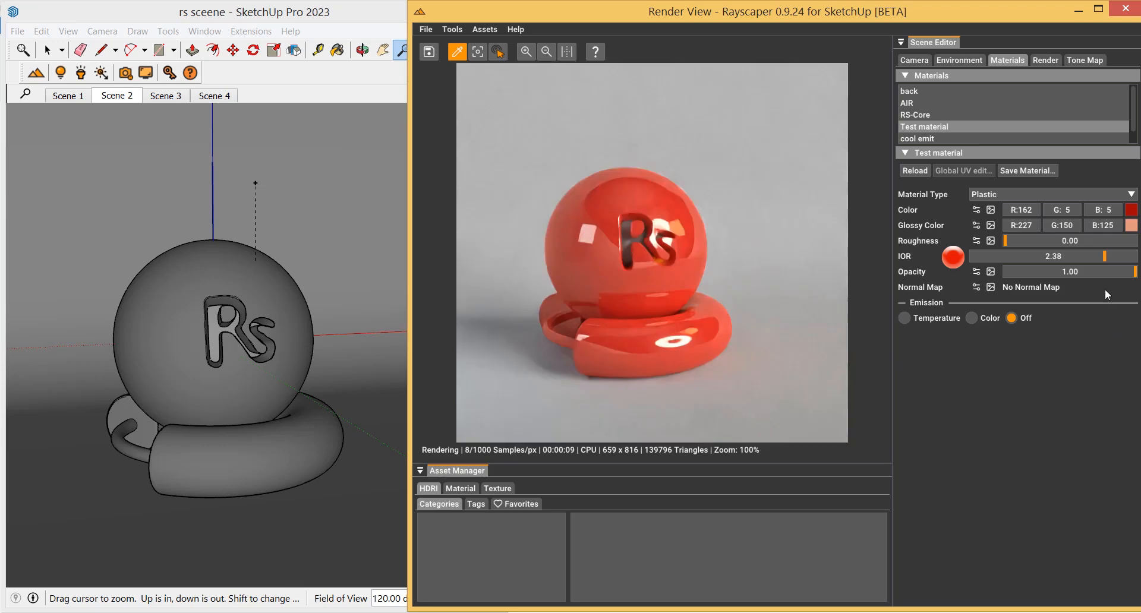
{"action": "left_click", "coordinate": [1103, 257]}
{"action": "left_click_drag", "start_coordinate": [1103, 257], "coordinate": [1014, 255]}
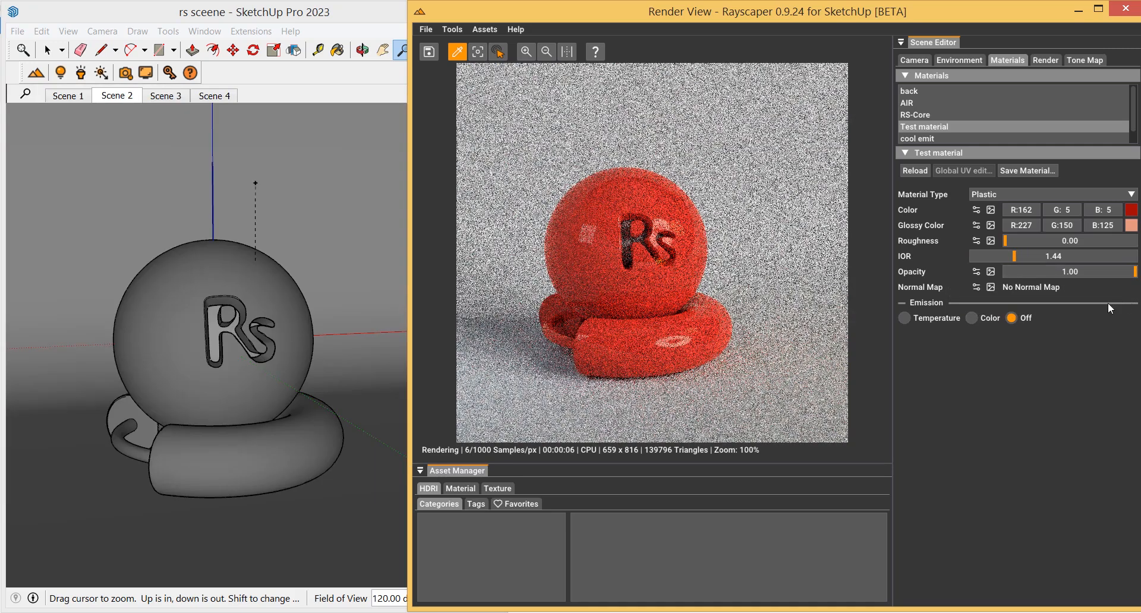
Test green colour emission (#3ED03E) at 234.55 W power, then turn emission off again
{"action": "left_click", "coordinate": [972, 317]}
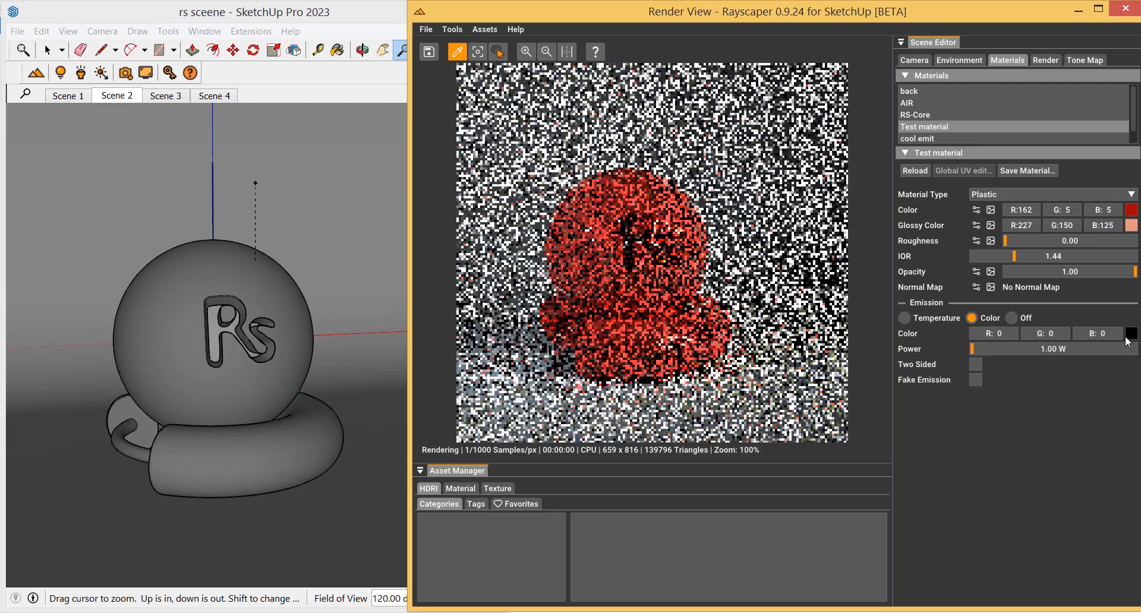
{"action": "left_click", "coordinate": [1130, 334]}
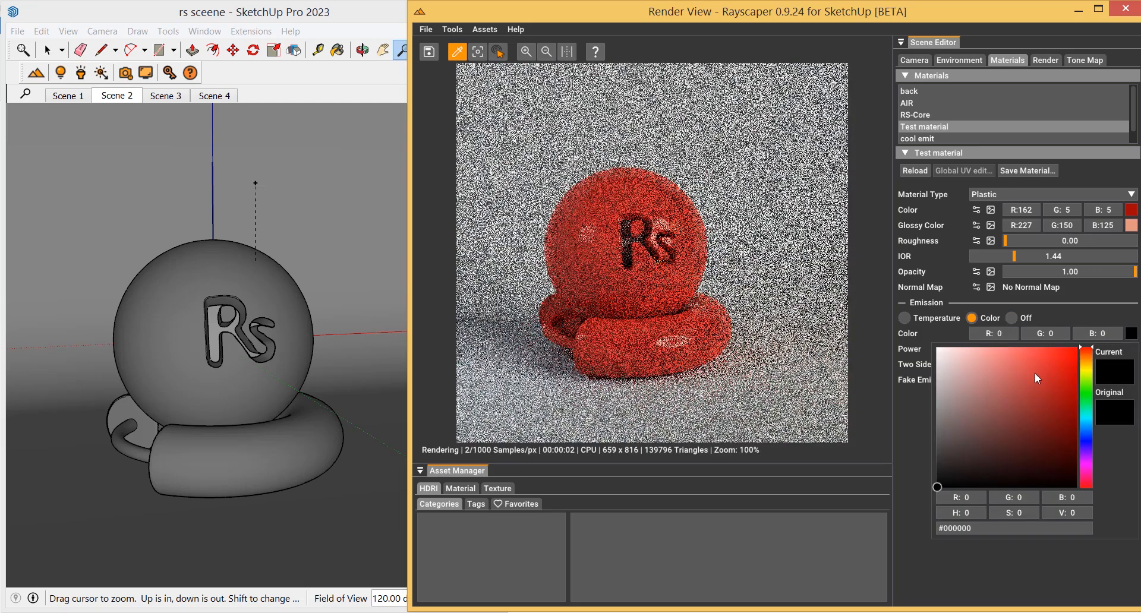
{"action": "left_click", "coordinate": [1036, 372]}
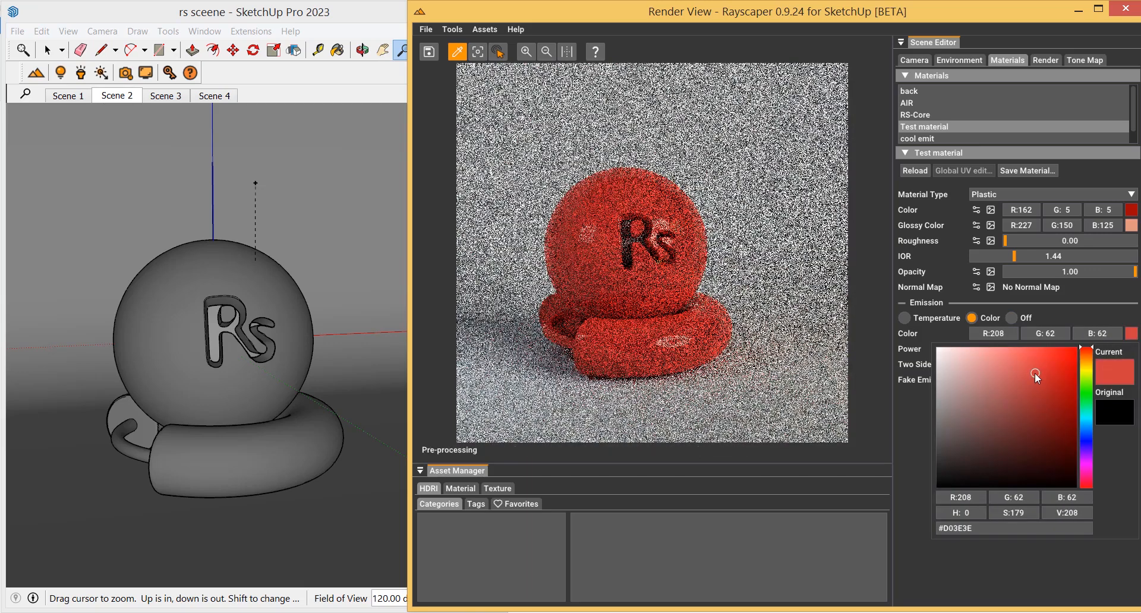
{"action": "left_click", "coordinate": [1086, 394]}
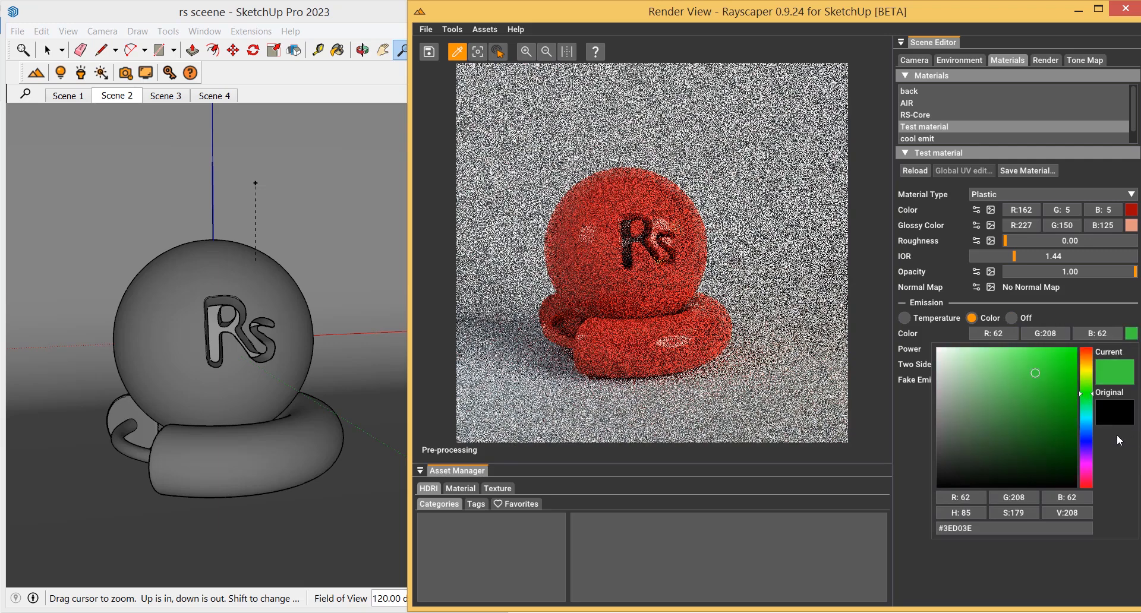
{"action": "left_click", "coordinate": [904, 423]}
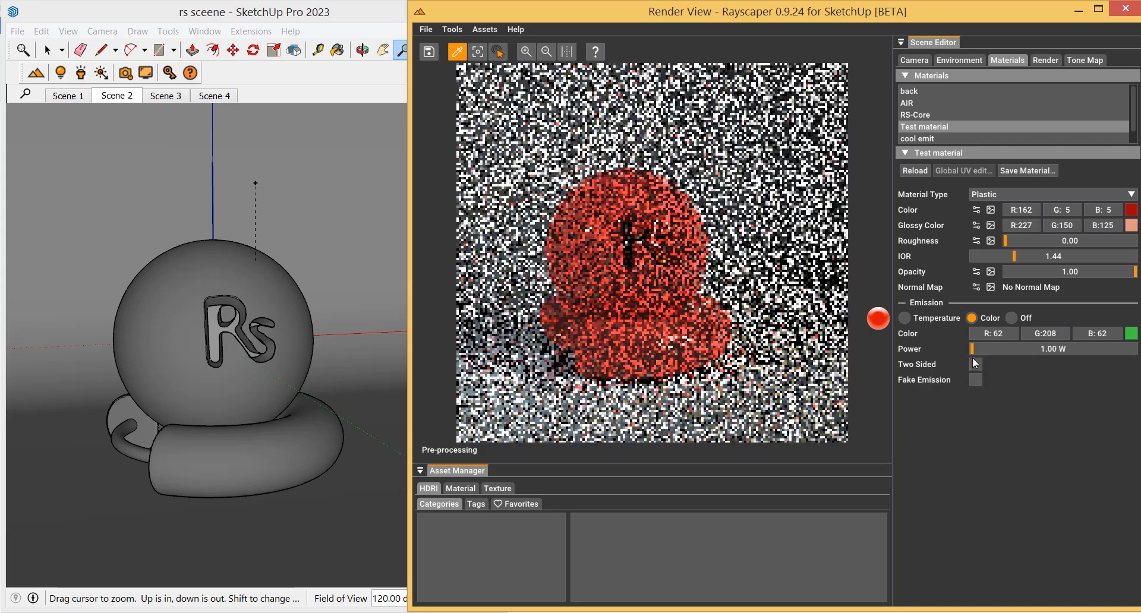
{"action": "left_click_drag", "start_coordinate": [993, 354], "coordinate": [1012, 354]}
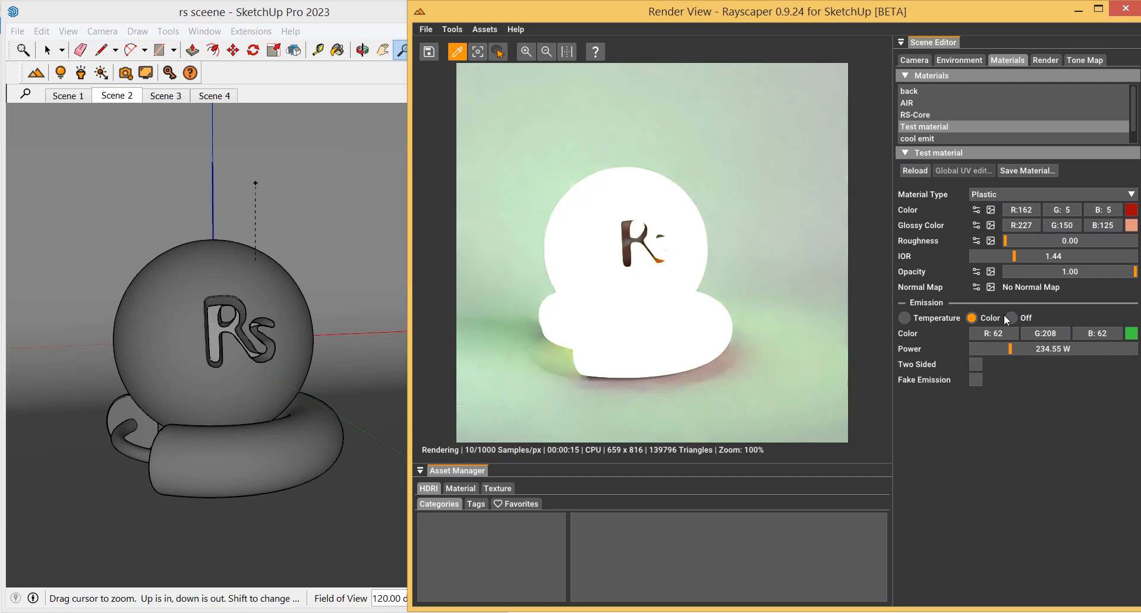
{"action": "left_click", "coordinate": [1012, 318]}
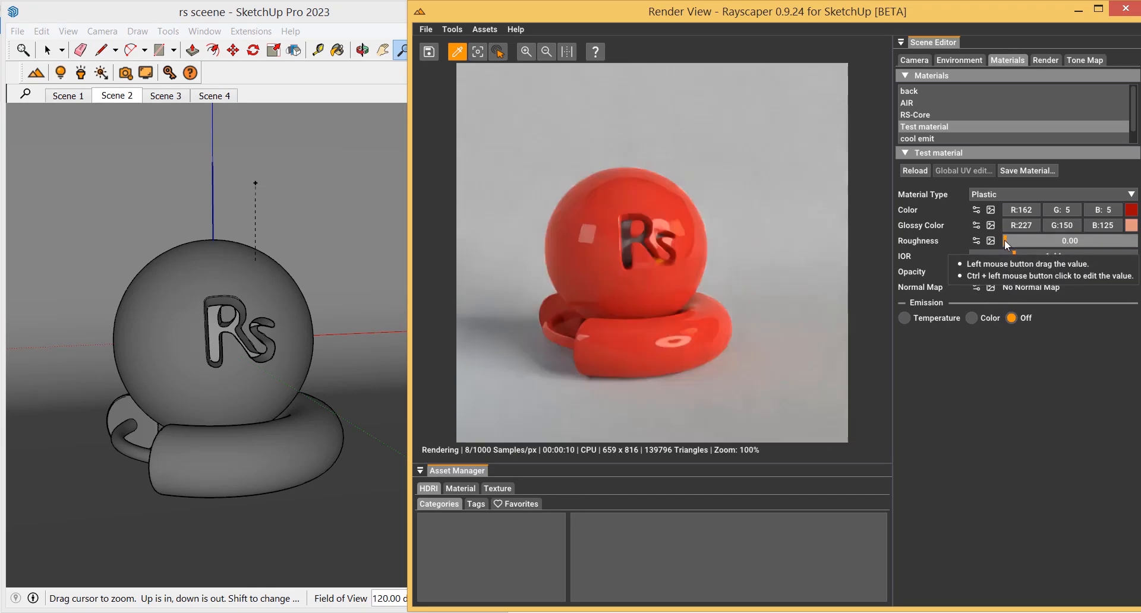
Set the roughness to 0.84 and zoom in on the render
{"action": "left_click_drag", "start_coordinate": [1007, 244], "coordinate": [1116, 249]}
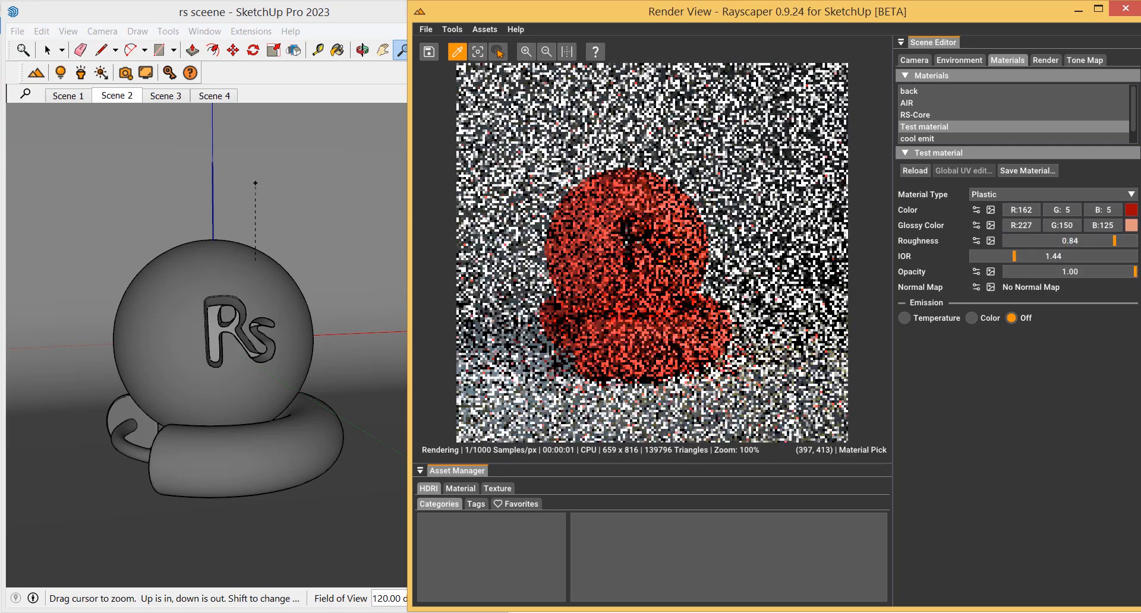
{"action": "left_click", "coordinate": [526, 53]}
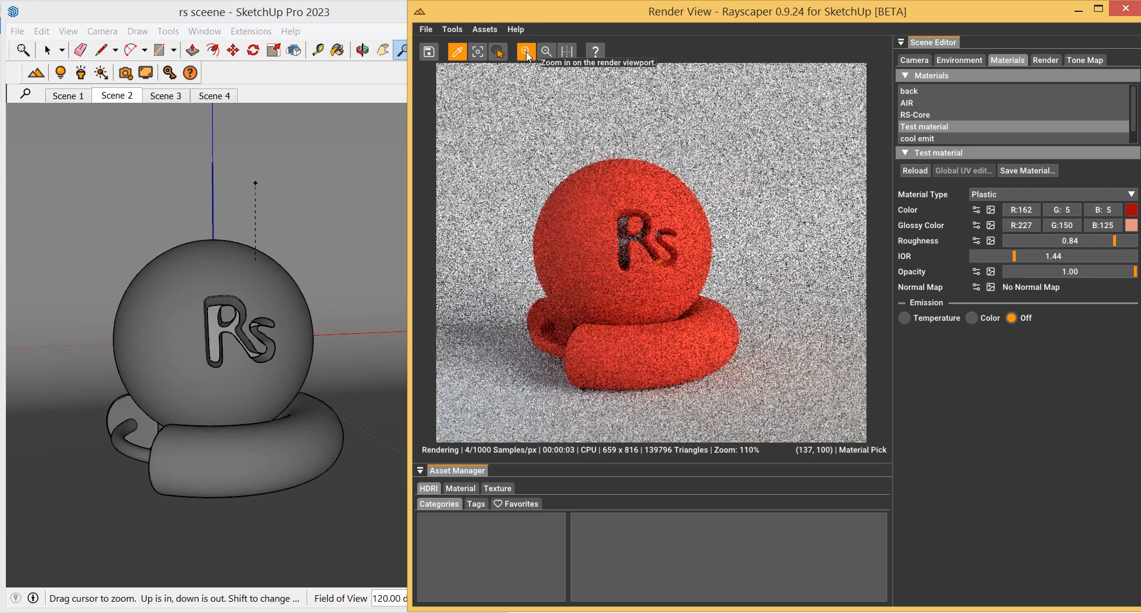
{"action": "left_click", "coordinate": [527, 52]}
{"action": "left_click", "coordinate": [526, 52]}
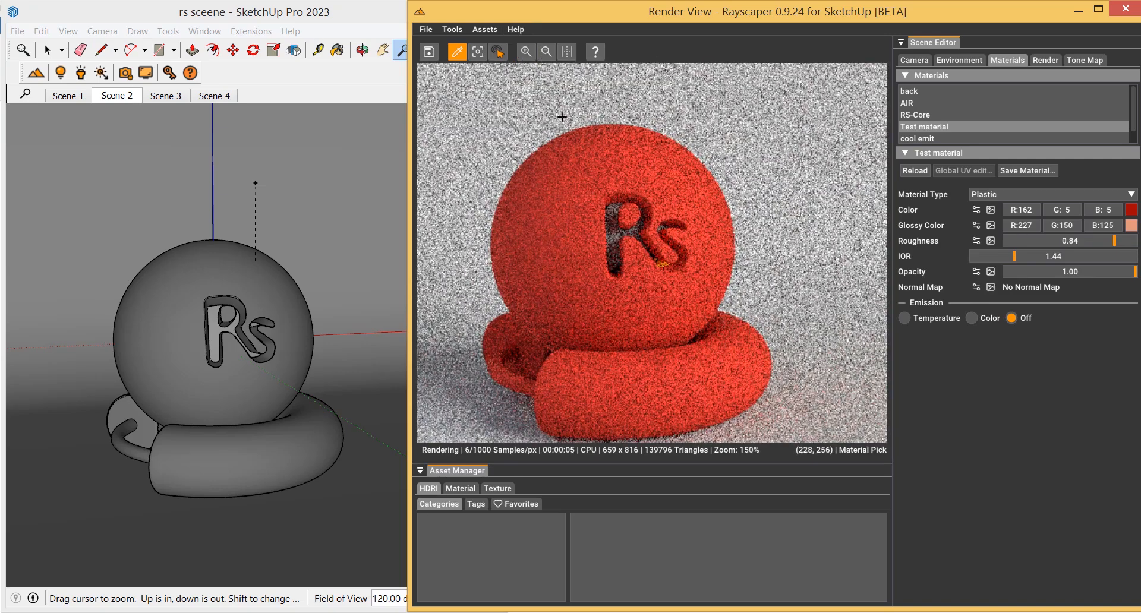
Preview the render from Scenes 3, 4 and 2, ending on Scene 1, and fit the render to the viewport
{"action": "left_click", "coordinate": [163, 97]}
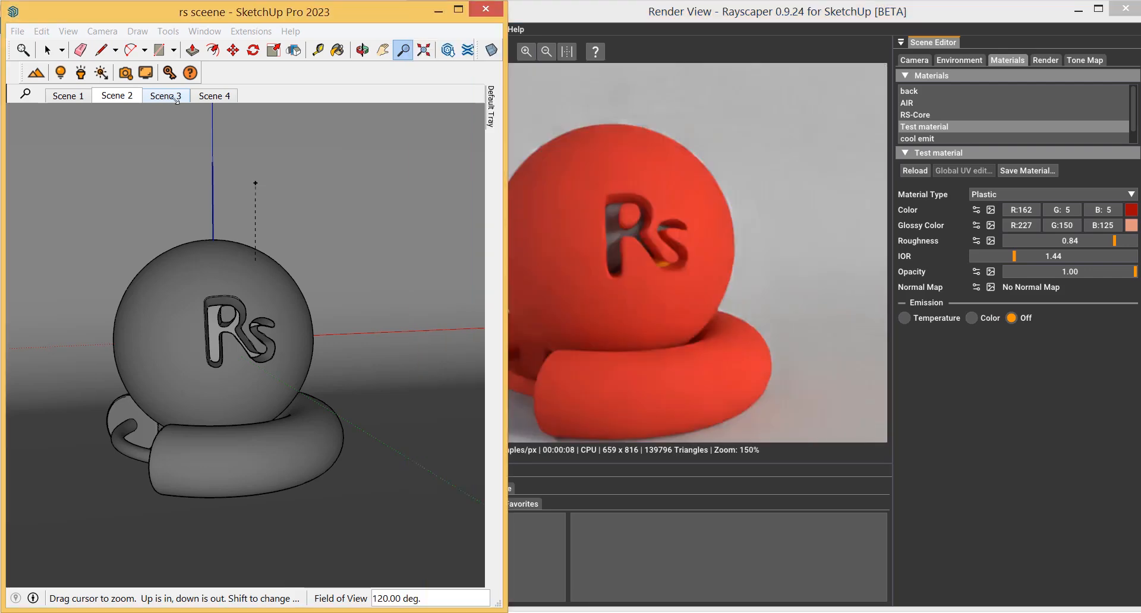
{"action": "left_click", "coordinate": [207, 97]}
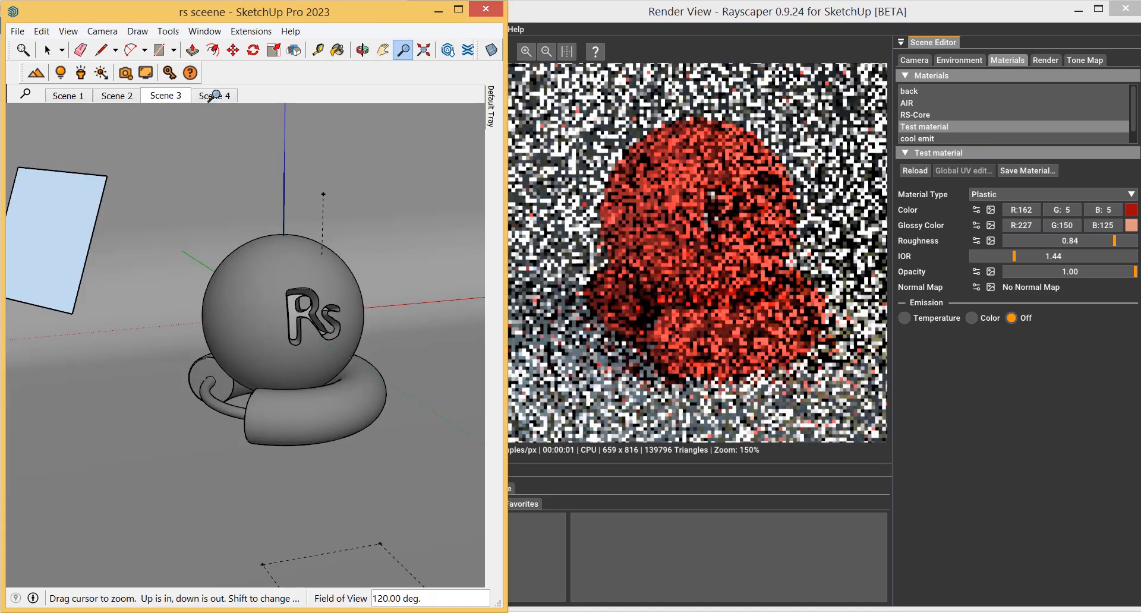
{"action": "left_click", "coordinate": [214, 96]}
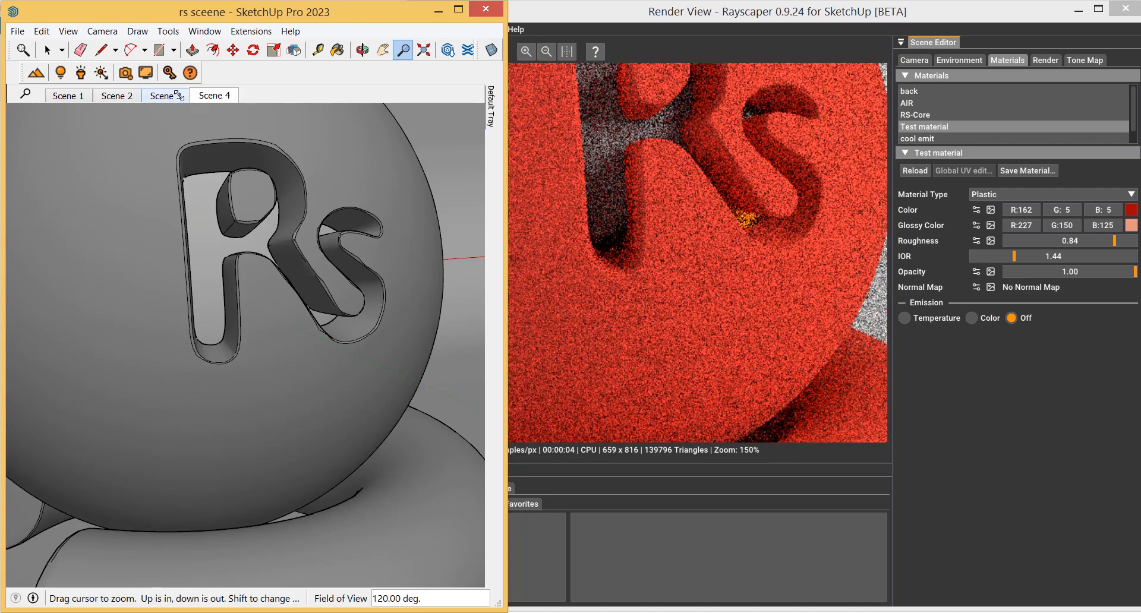
{"action": "left_click", "coordinate": [176, 95]}
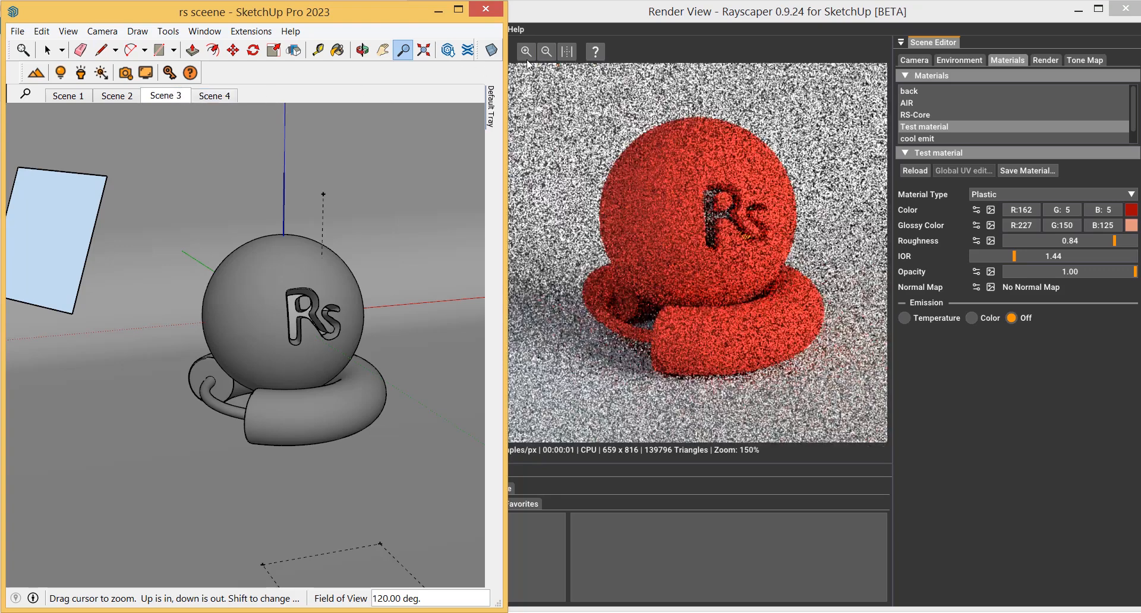
{"action": "left_click", "coordinate": [569, 51]}
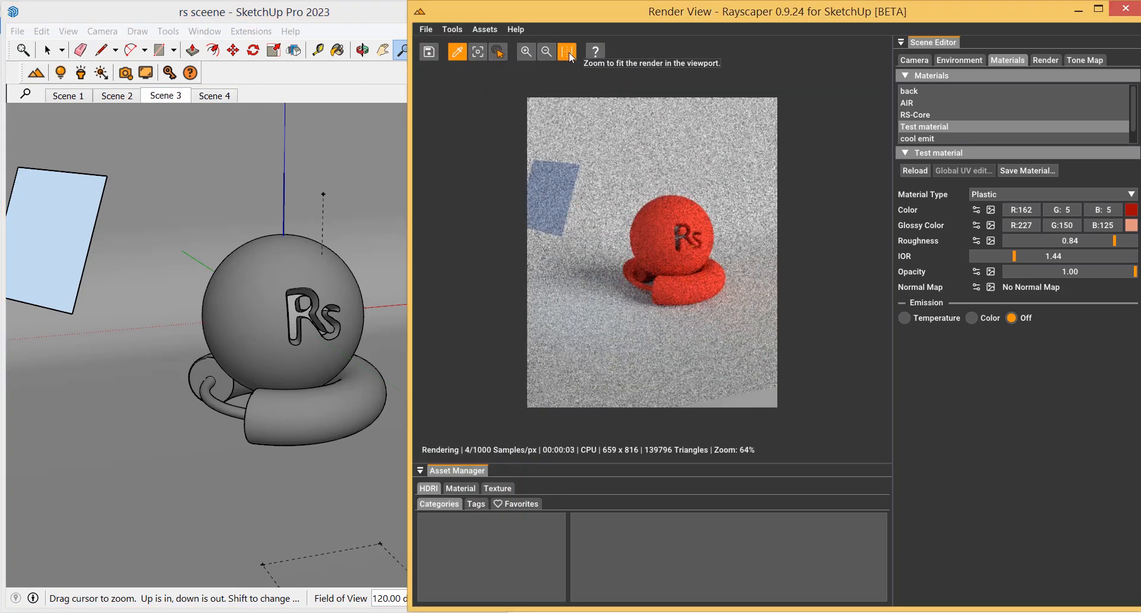
{"action": "left_click", "coordinate": [123, 95]}
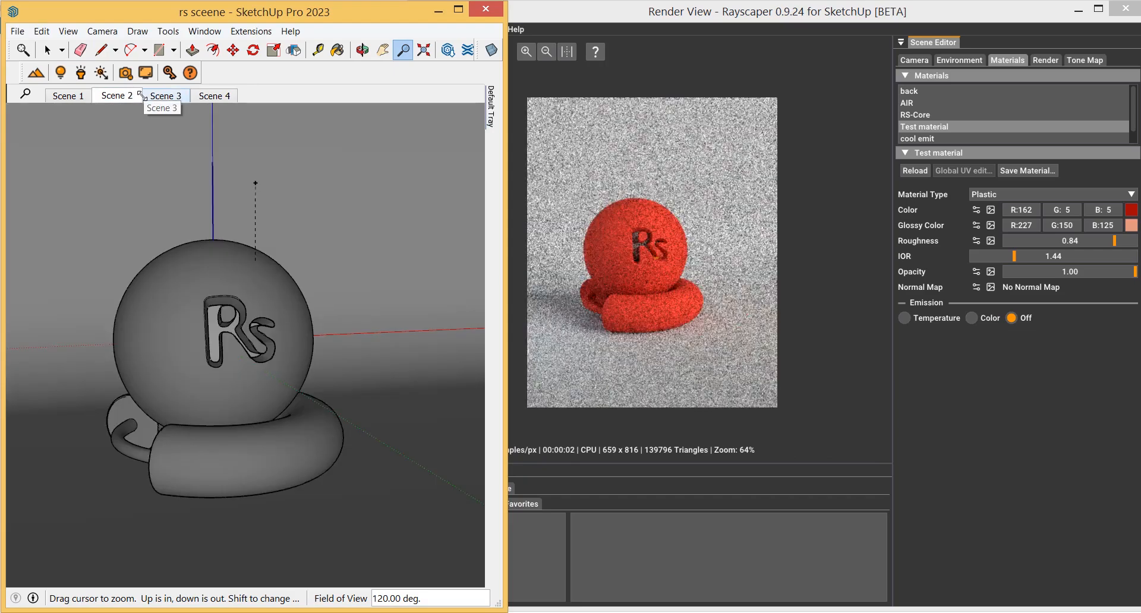
{"action": "left_click", "coordinate": [67, 95]}
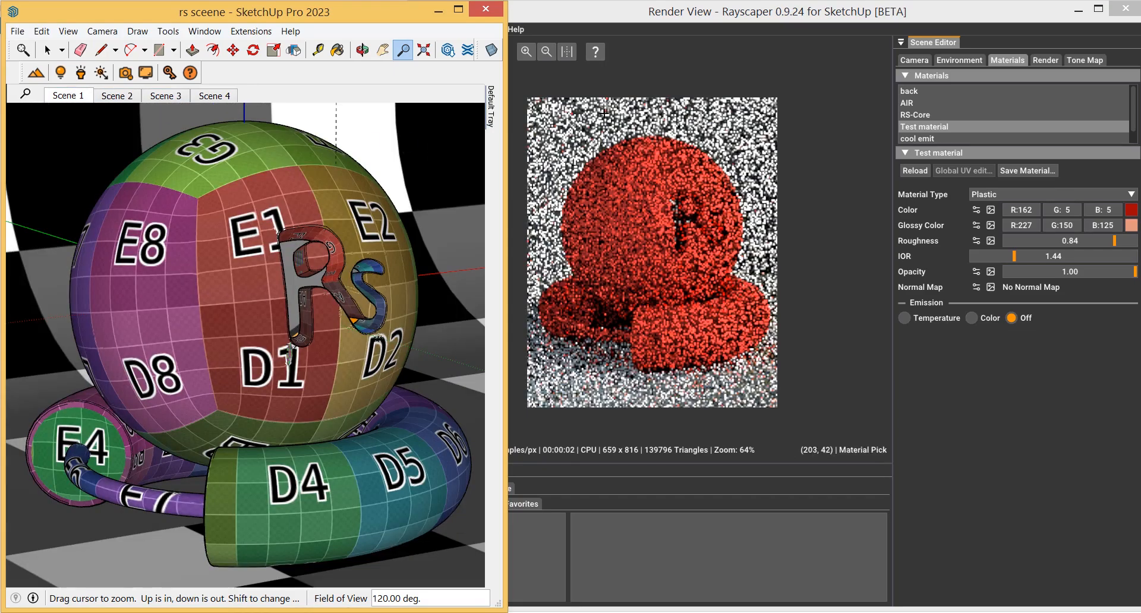
{"action": "left_click", "coordinate": [572, 52]}
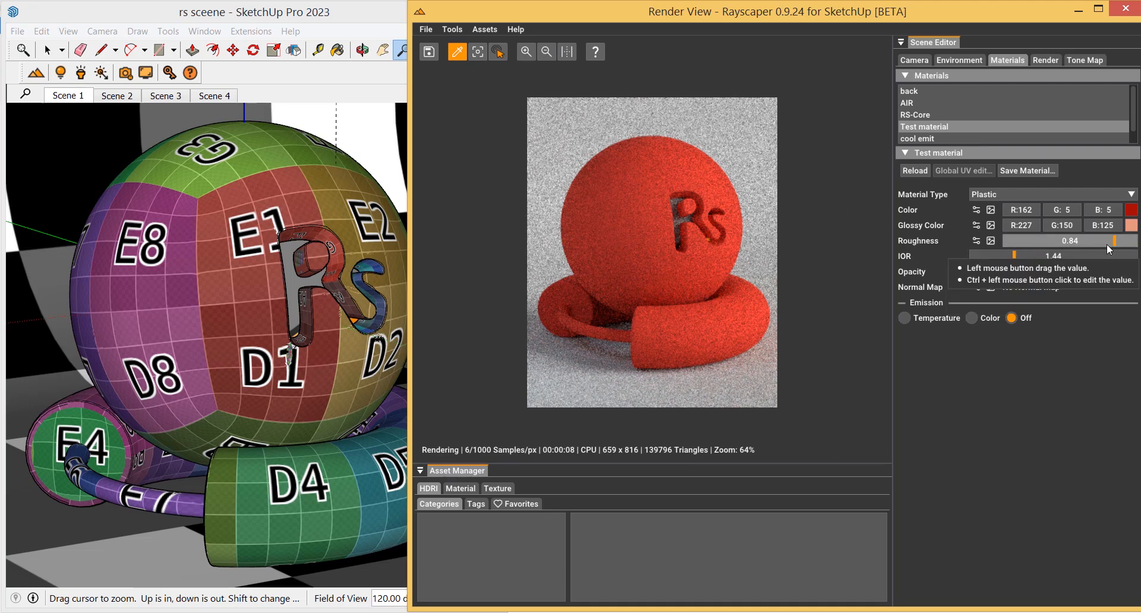
Set the roughness to 0.09 and load AS3_glaze_03_diffuse.jpg from the mats folder as the normal map
{"action": "left_click_drag", "start_coordinate": [1112, 243], "coordinate": [1018, 241]}
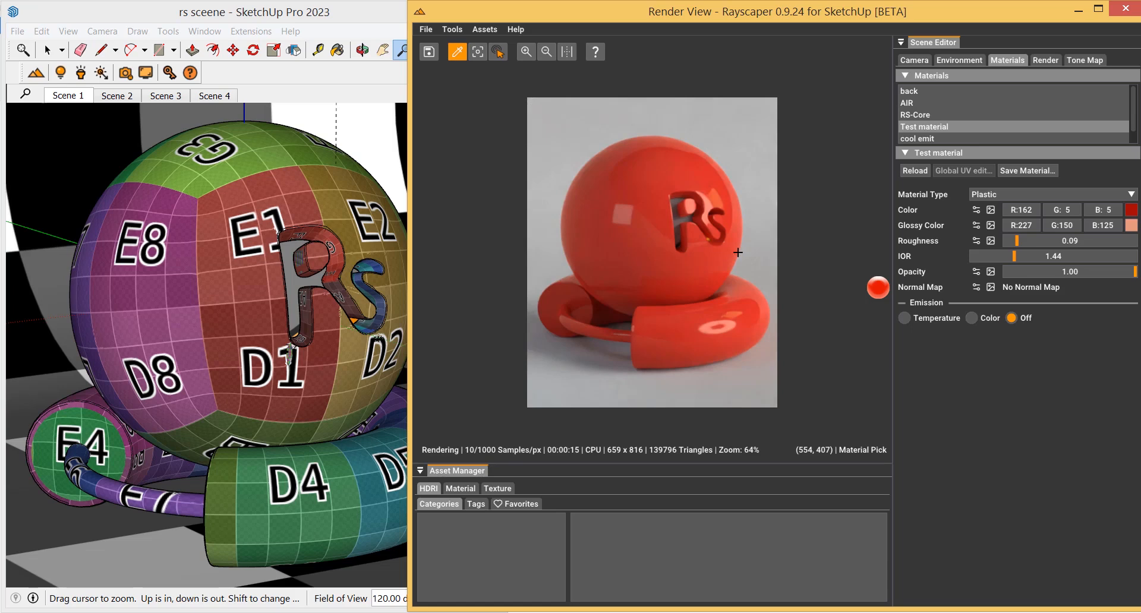
{"action": "left_click", "coordinate": [991, 287]}
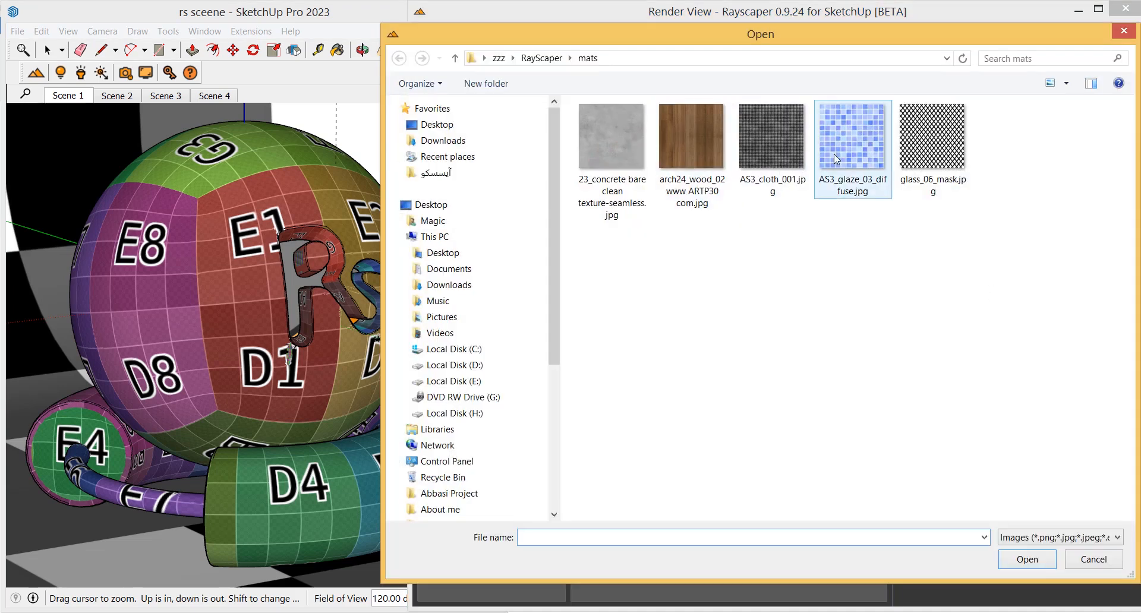
{"action": "double_click", "coordinate": [834, 156]}
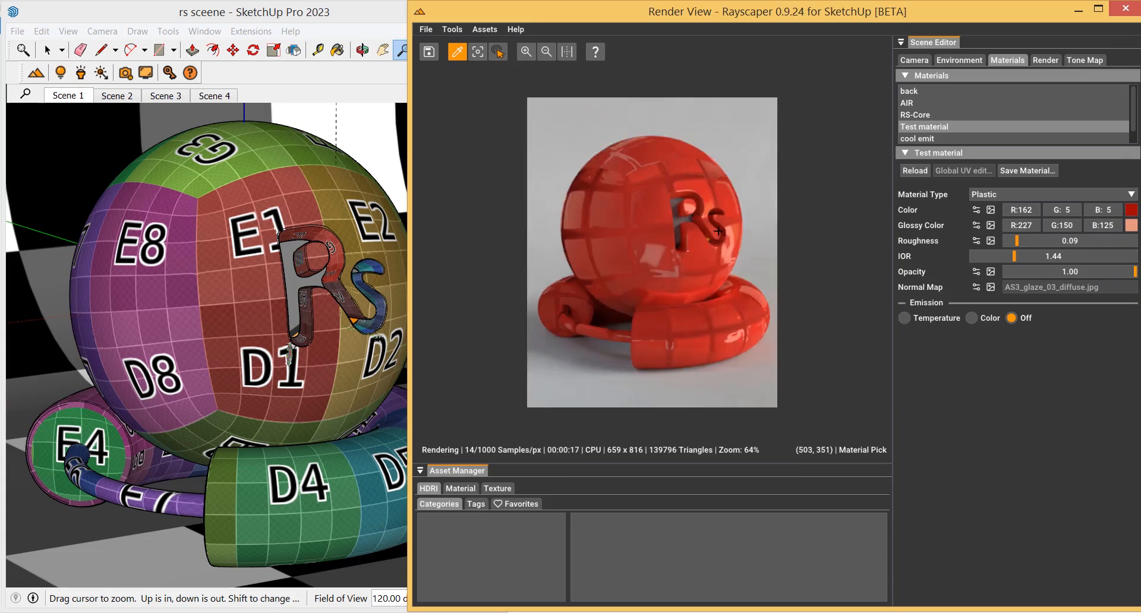
Open the normal map settings and set its Strength to 0.00
{"action": "left_click", "coordinate": [977, 288]}
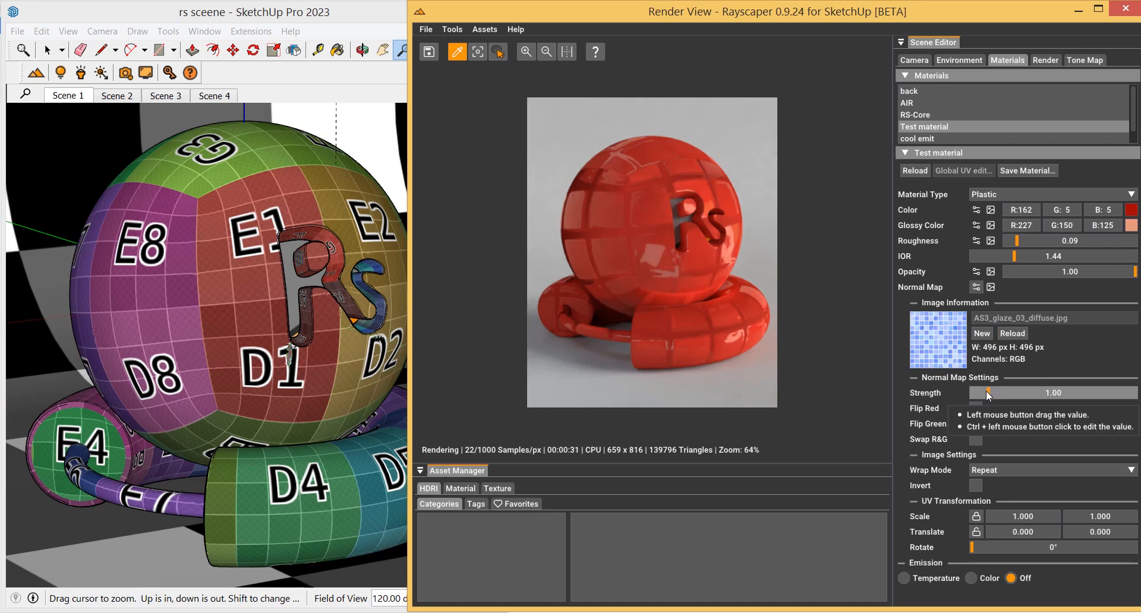
{"action": "mouse_move", "coordinate": [986, 391]}
{"action": "left_mouse_down"}
{"action": "mouse_move", "coordinate": [1044, 391]}
{"action": "mouse_move", "coordinate": [943, 401]}
{"action": "left_mouse_up"}
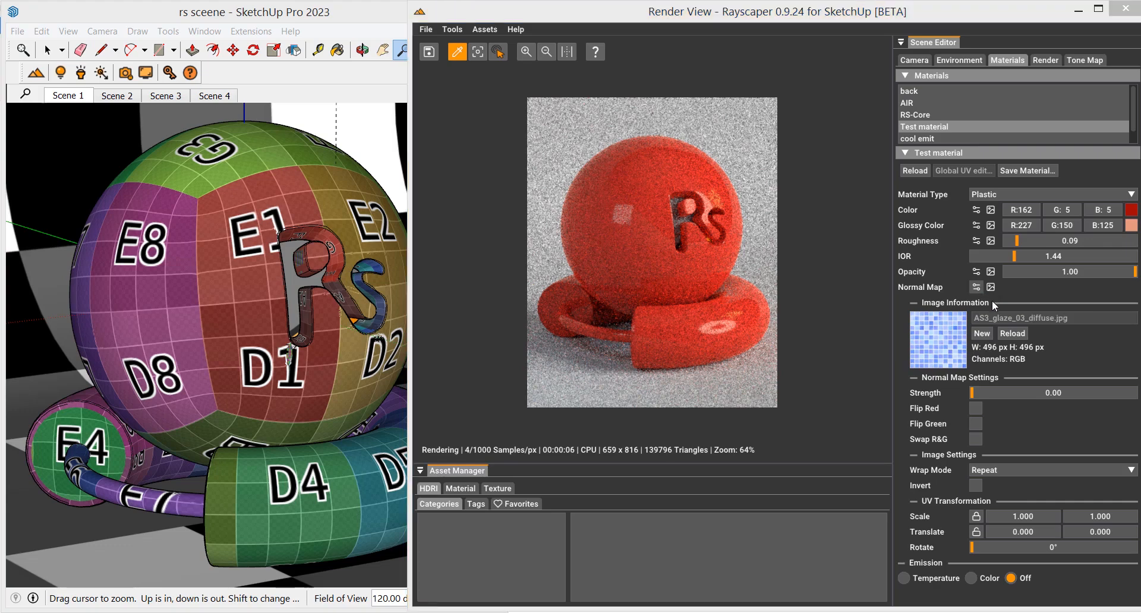
Load glass_06_mask.jpg from the mats folder as the normal map and set its Strength to 0.44
{"action": "left_click", "coordinate": [991, 288]}
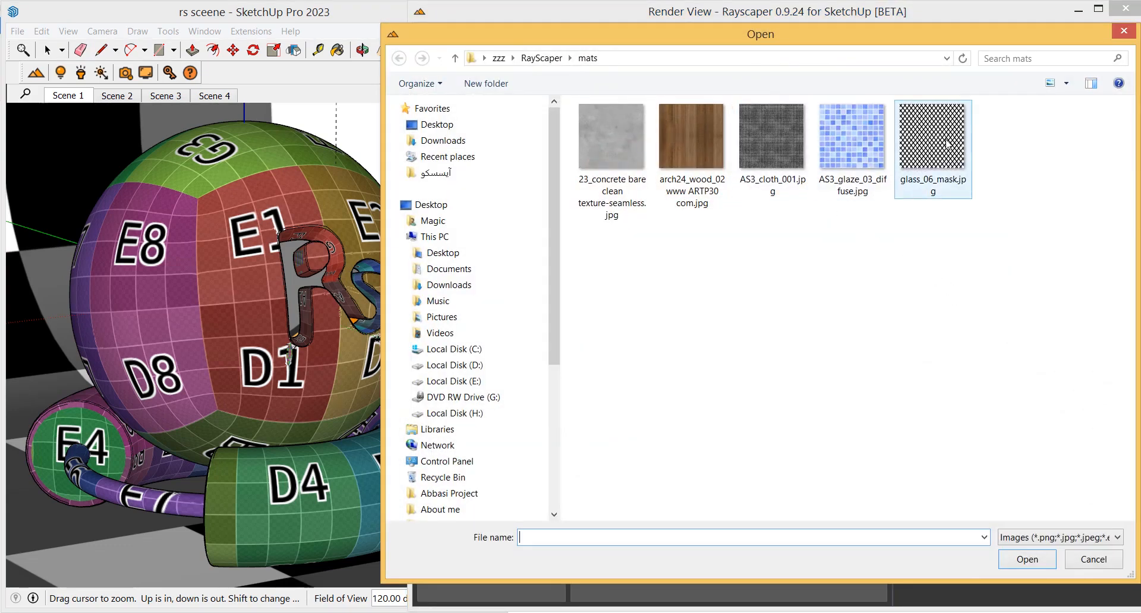
{"action": "double_click", "coordinate": [943, 158]}
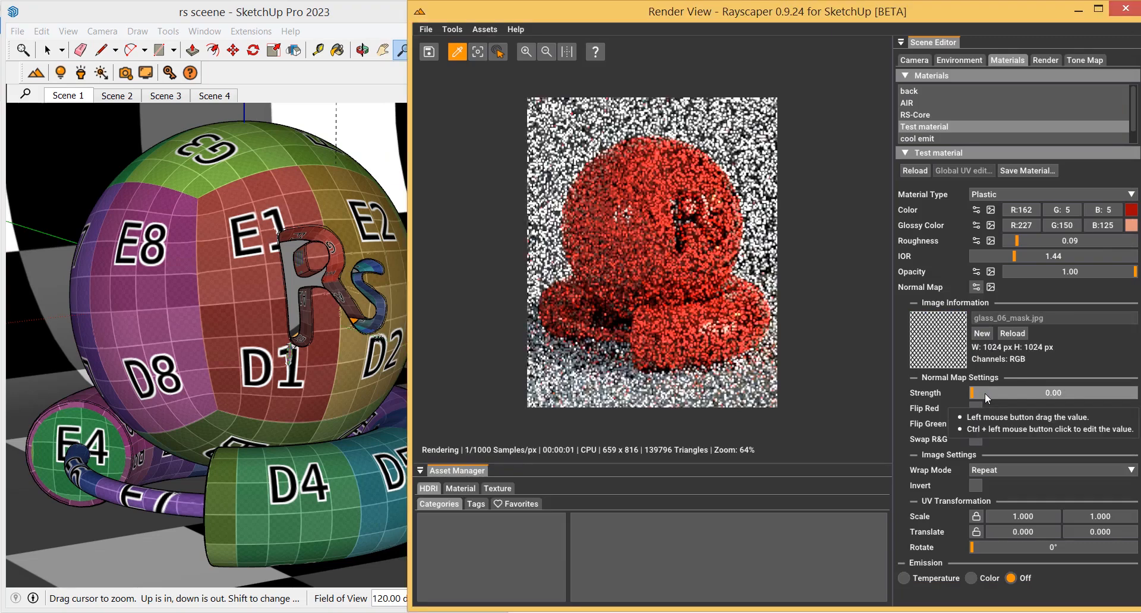
{"action": "left_click_drag", "start_coordinate": [986, 394], "coordinate": [976, 391]}
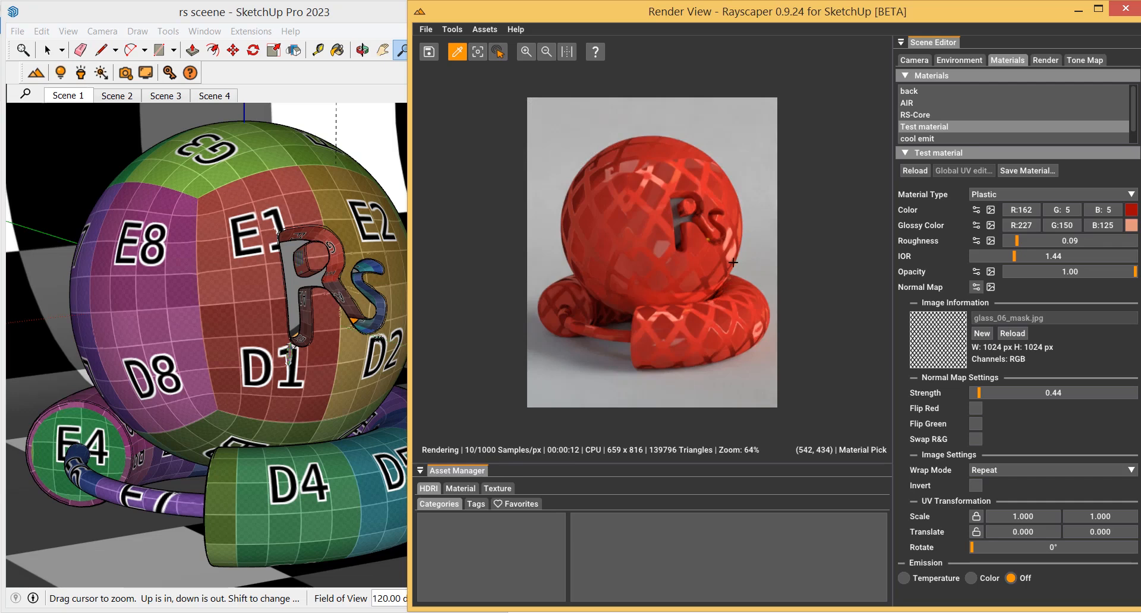
Reload the Test material and switch its material type to Mirror
{"action": "left_click", "coordinate": [1021, 194]}
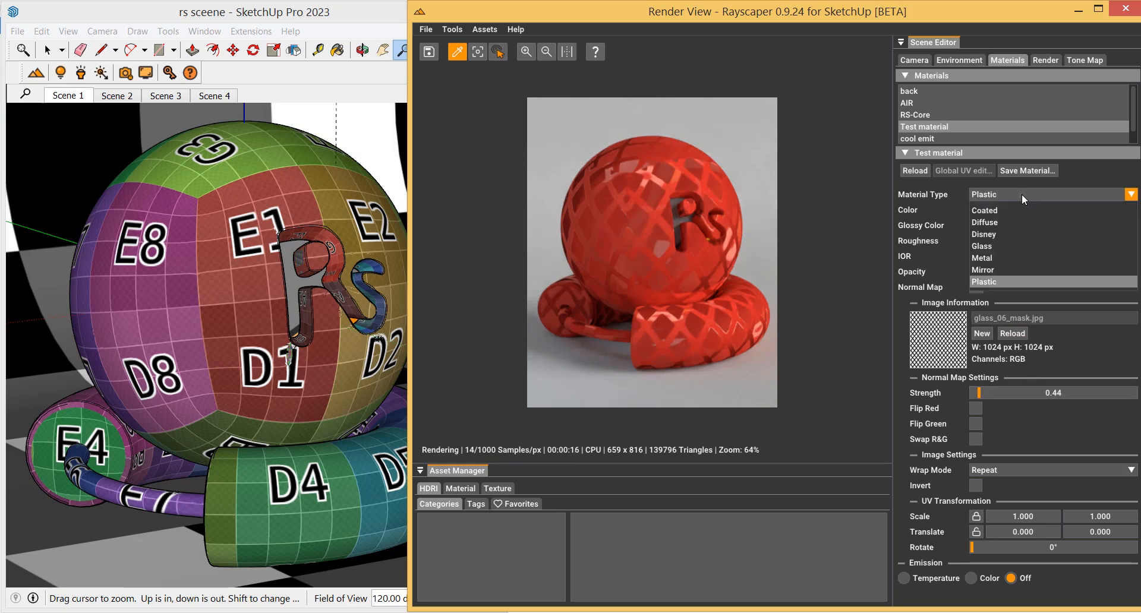
{"action": "left_click", "coordinate": [999, 272]}
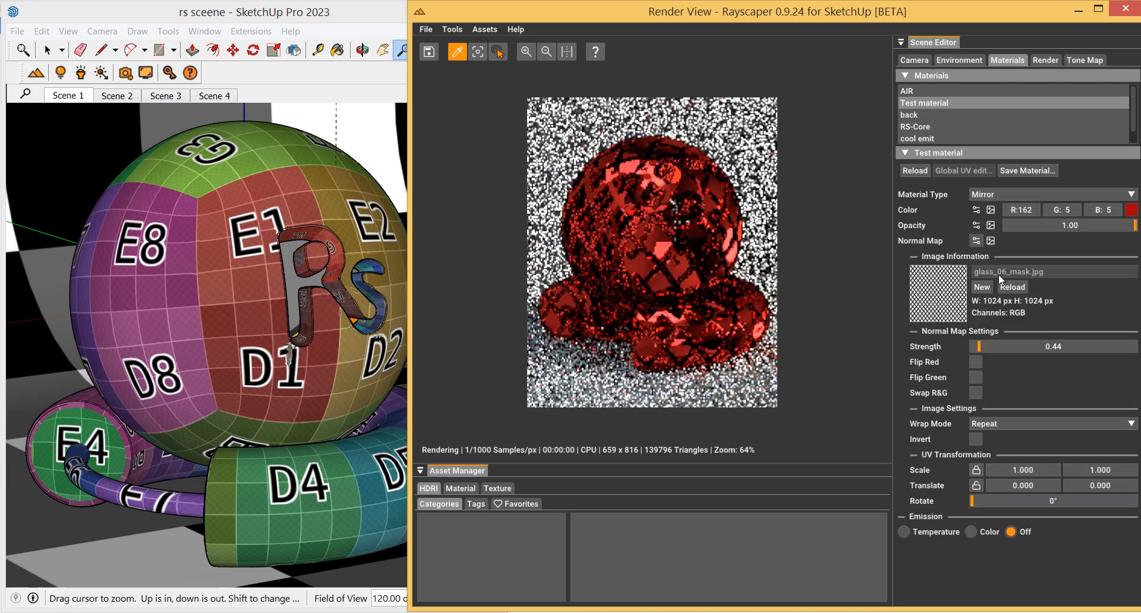
{"action": "left_click", "coordinate": [915, 170]}
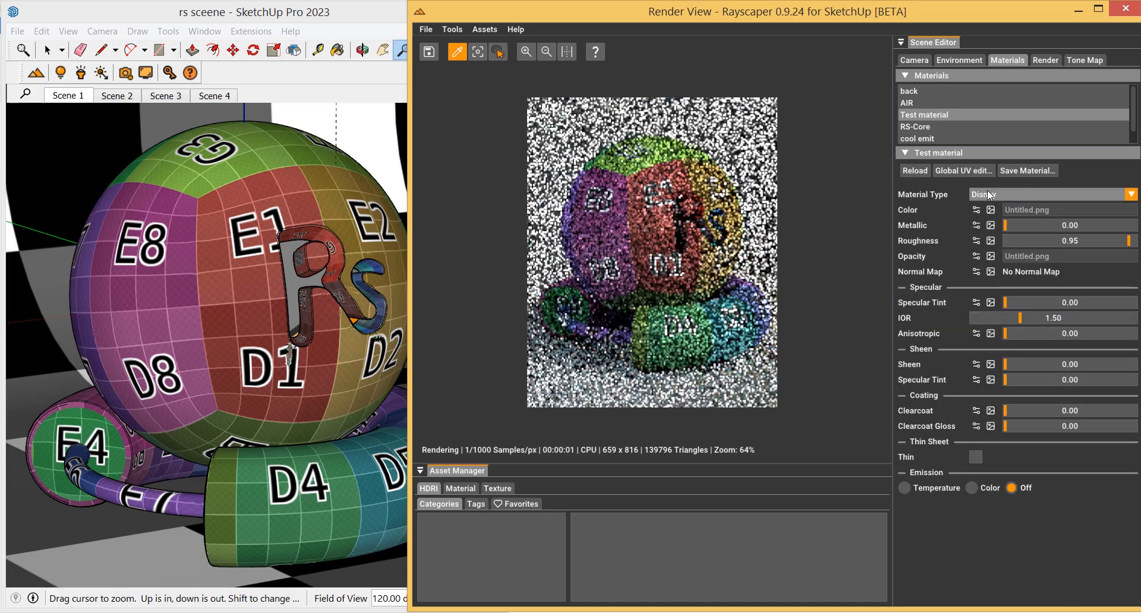
{"action": "left_click", "coordinate": [987, 194]}
{"action": "left_click", "coordinate": [983, 271]}
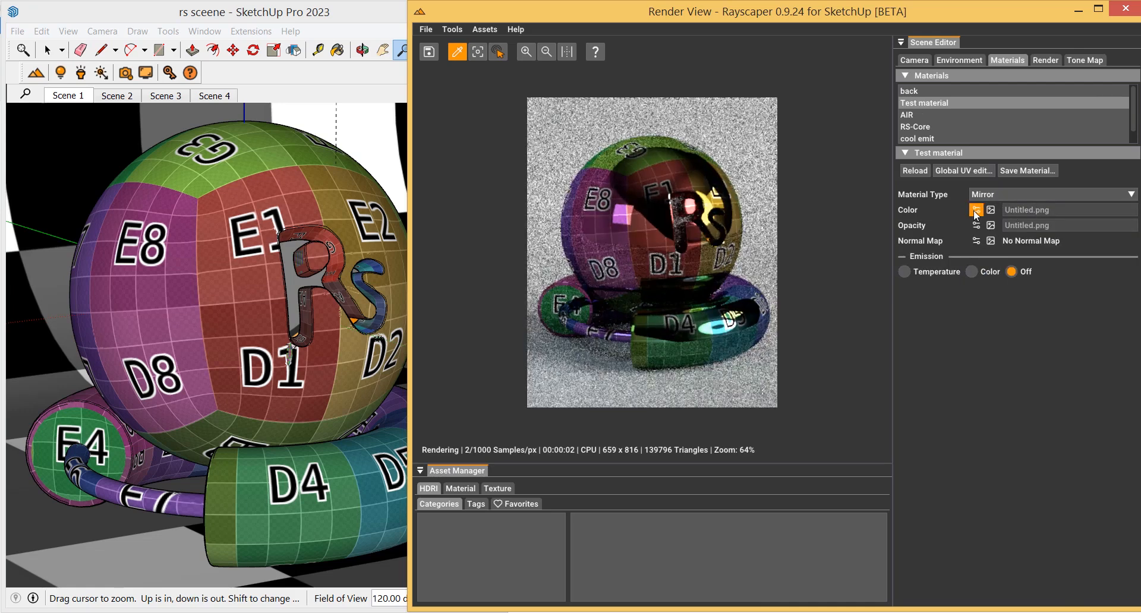
Change the Mirror colour input from an image texture to a plain colour and set it to R 103, G 62, B 62
{"action": "left_click", "coordinate": [976, 209]}
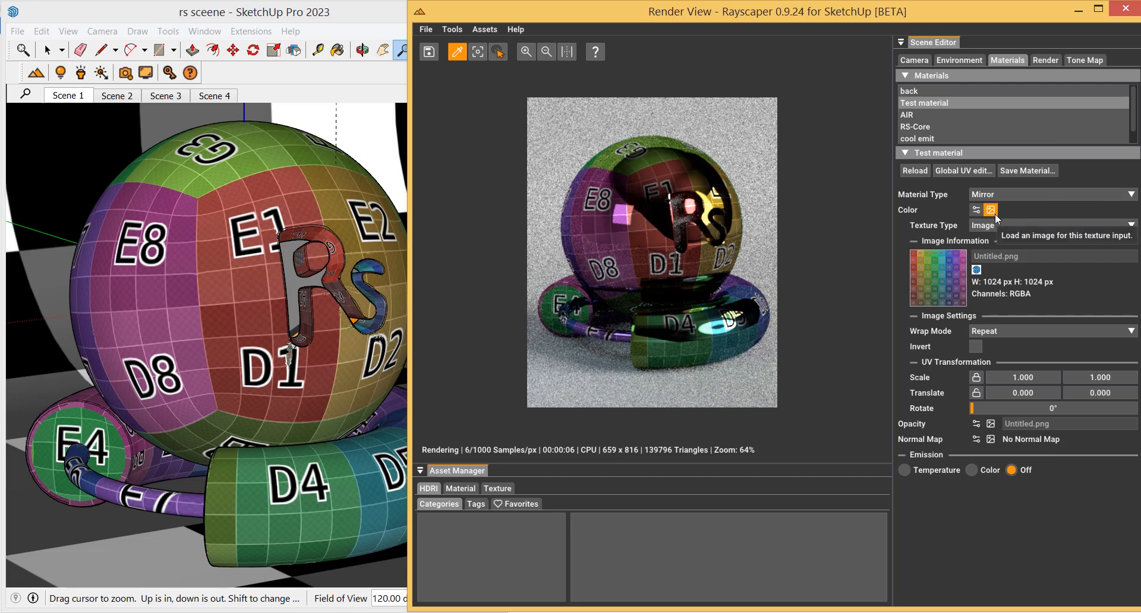
{"action": "left_click", "coordinate": [1013, 225]}
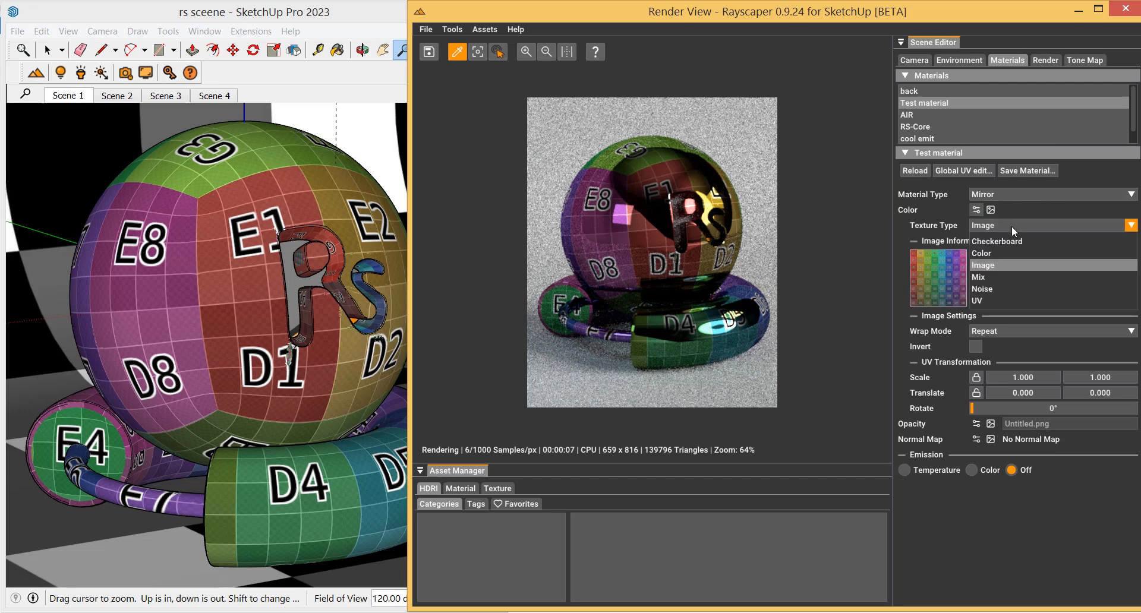
{"action": "left_click", "coordinate": [995, 254]}
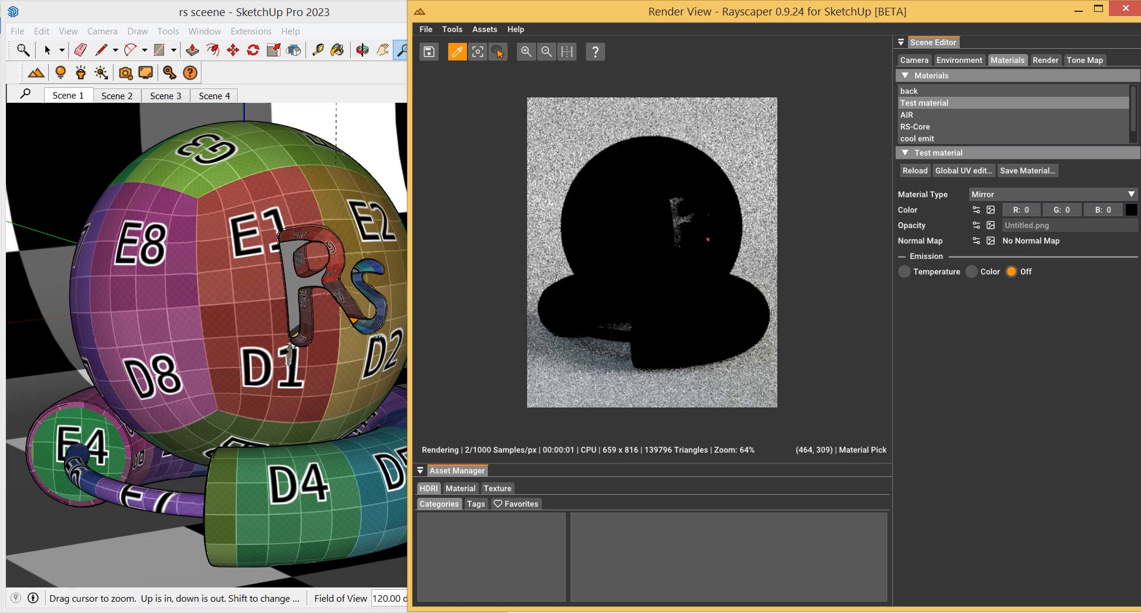
{"action": "left_click", "coordinate": [1131, 210]}
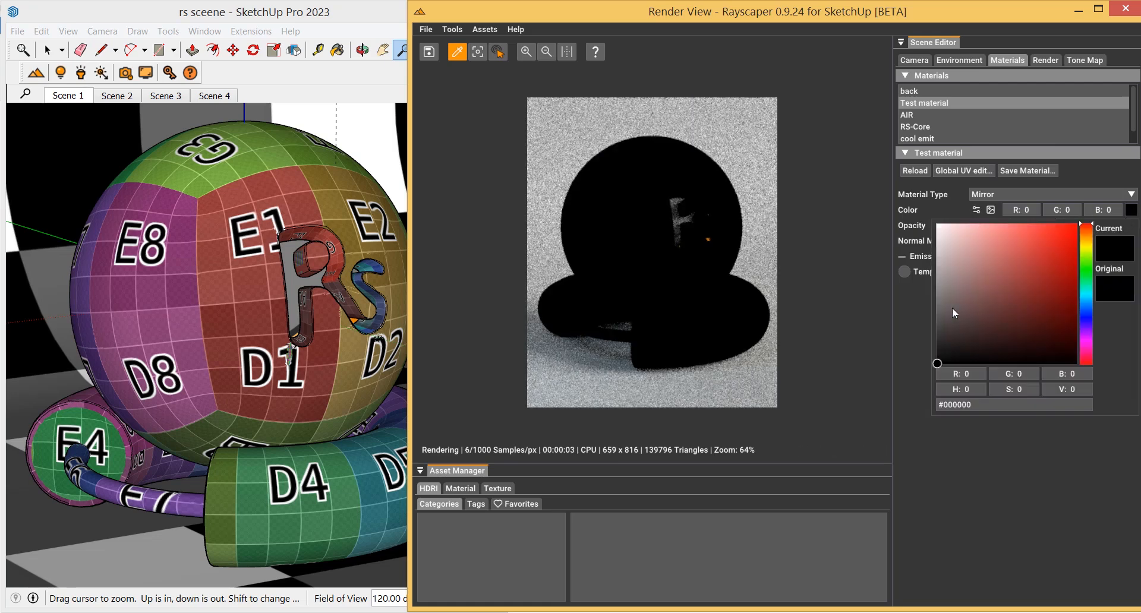
{"action": "mouse_move", "coordinate": [952, 309]}
{"action": "left_mouse_down"}
{"action": "mouse_move", "coordinate": [940, 308]}
{"action": "mouse_move", "coordinate": [990, 309]}
{"action": "left_mouse_up"}
{"action": "left_click", "coordinate": [1008, 447]}
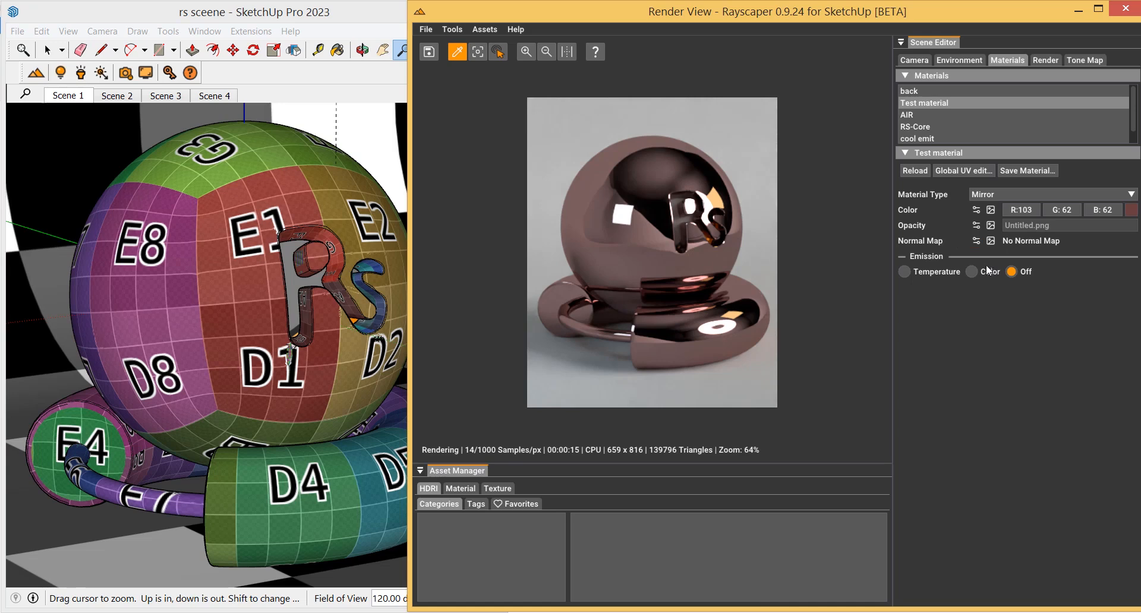
Switch the material type to Metal and load glass_06_mask.jpg from the mats folder as the roughness texture
{"action": "left_click", "coordinate": [1024, 194]}
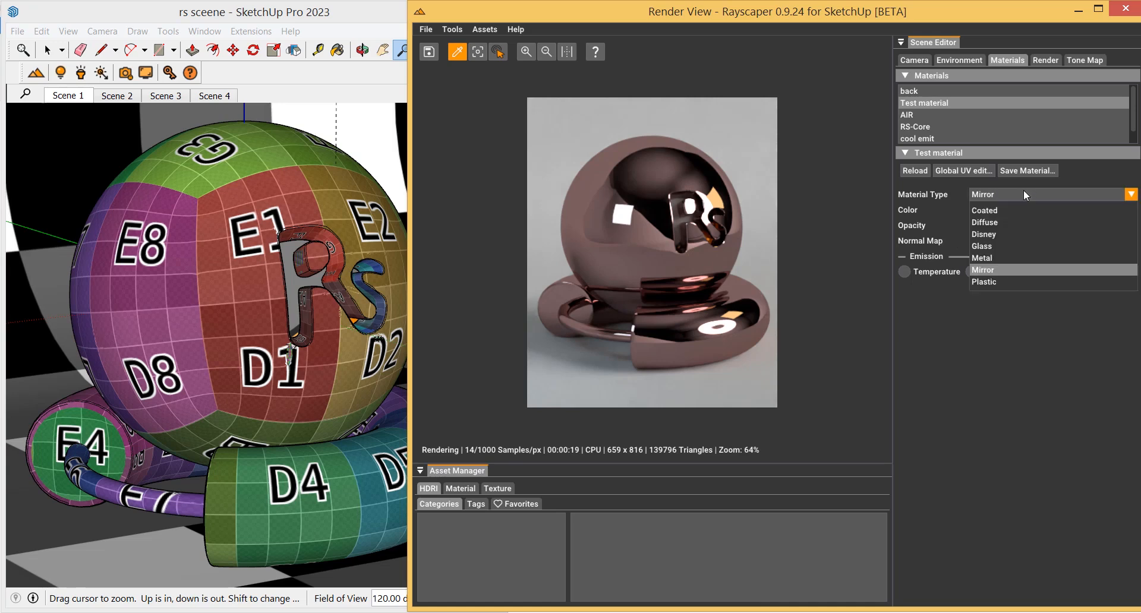
{"action": "left_click", "coordinate": [1001, 258]}
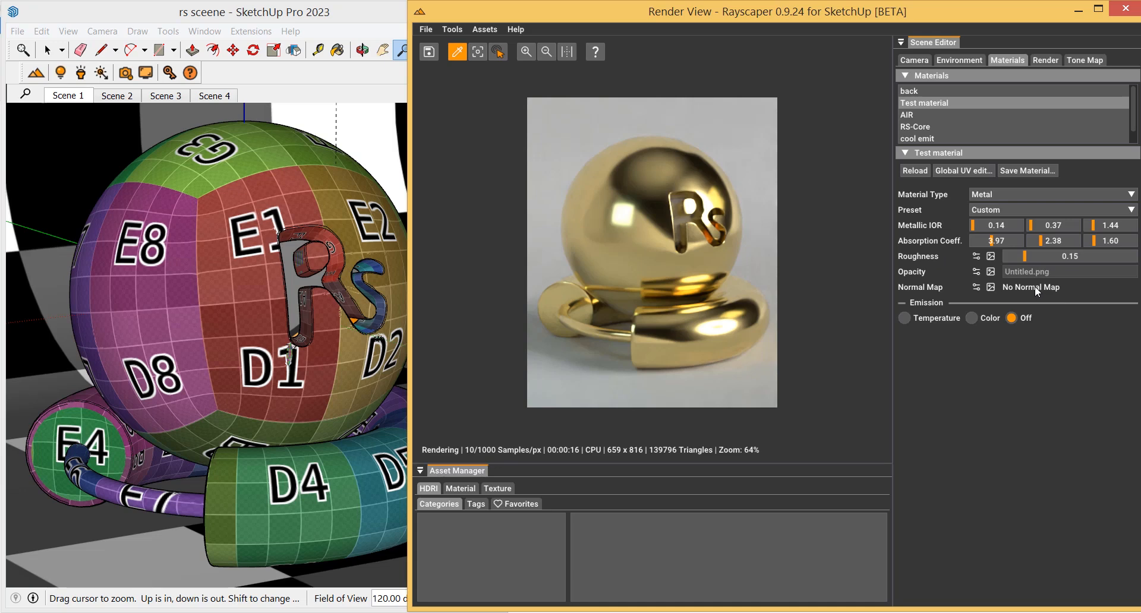
{"action": "left_click", "coordinate": [991, 257]}
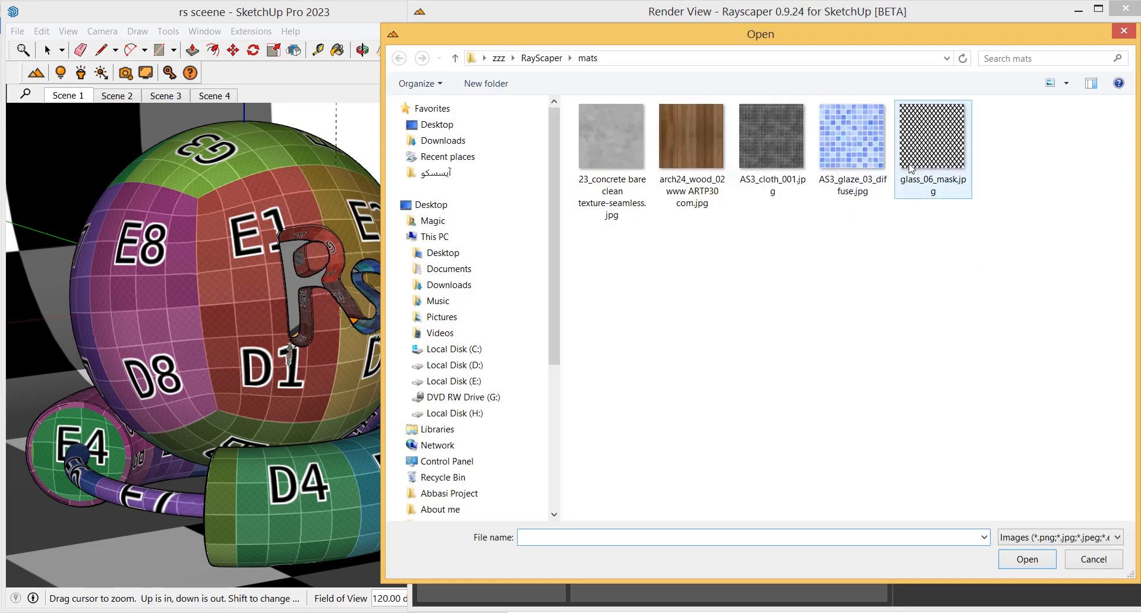
{"action": "left_click", "coordinate": [910, 168]}
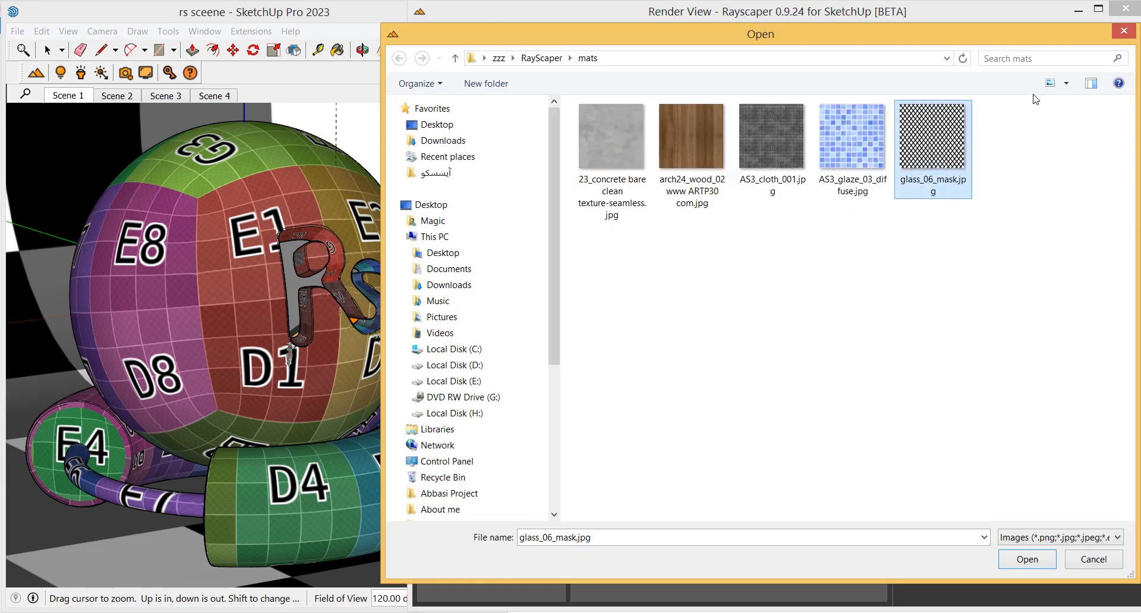
{"action": "left_click", "coordinate": [1067, 83]}
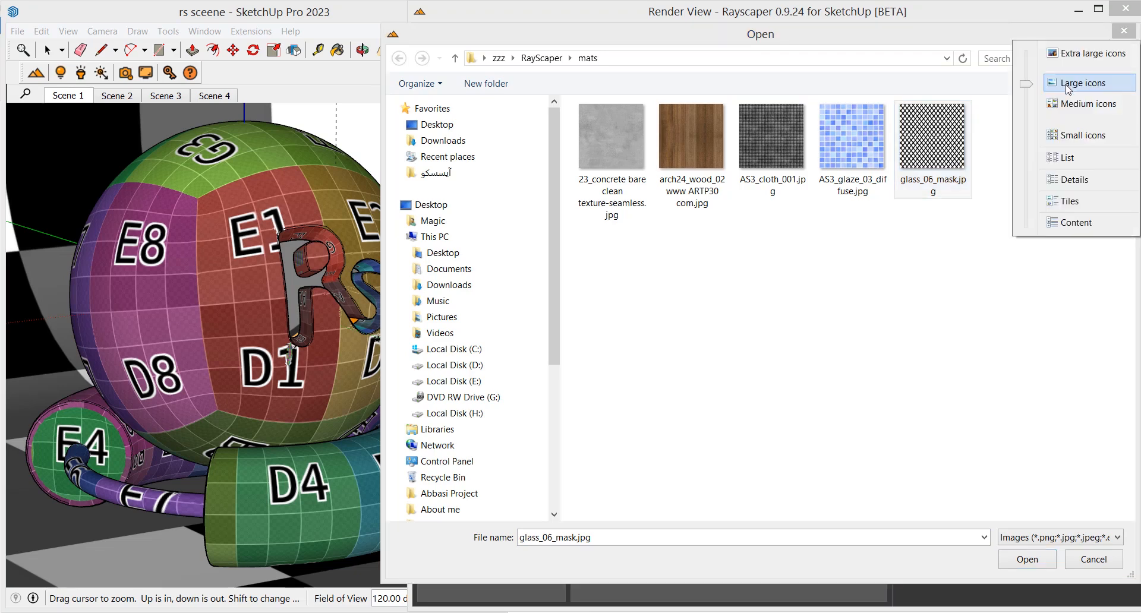
{"action": "left_click", "coordinate": [1064, 54]}
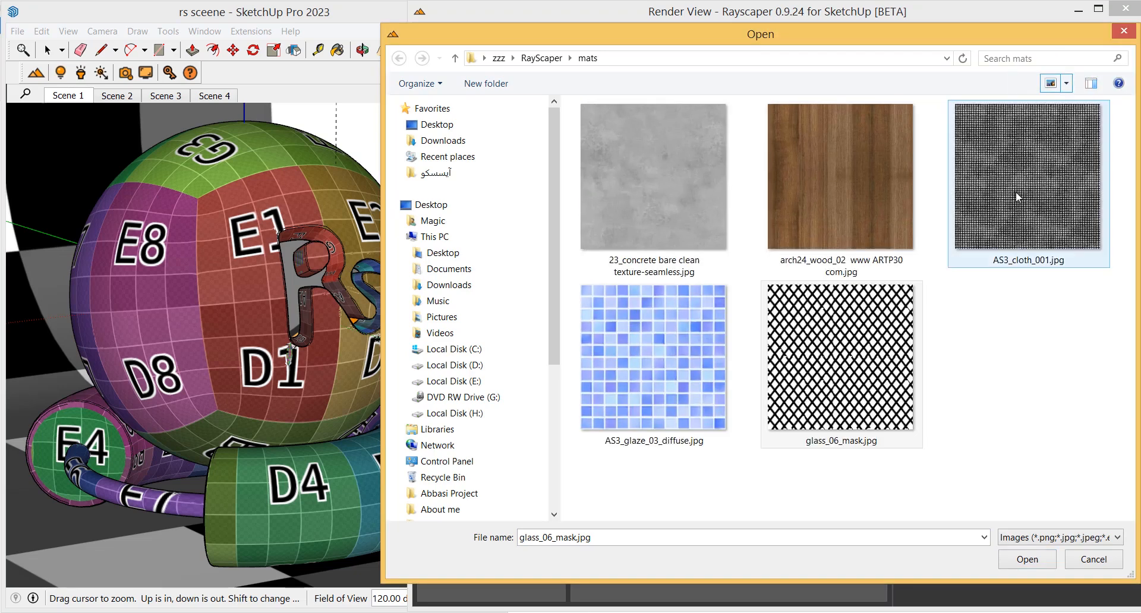
{"action": "double_click", "coordinate": [835, 375]}
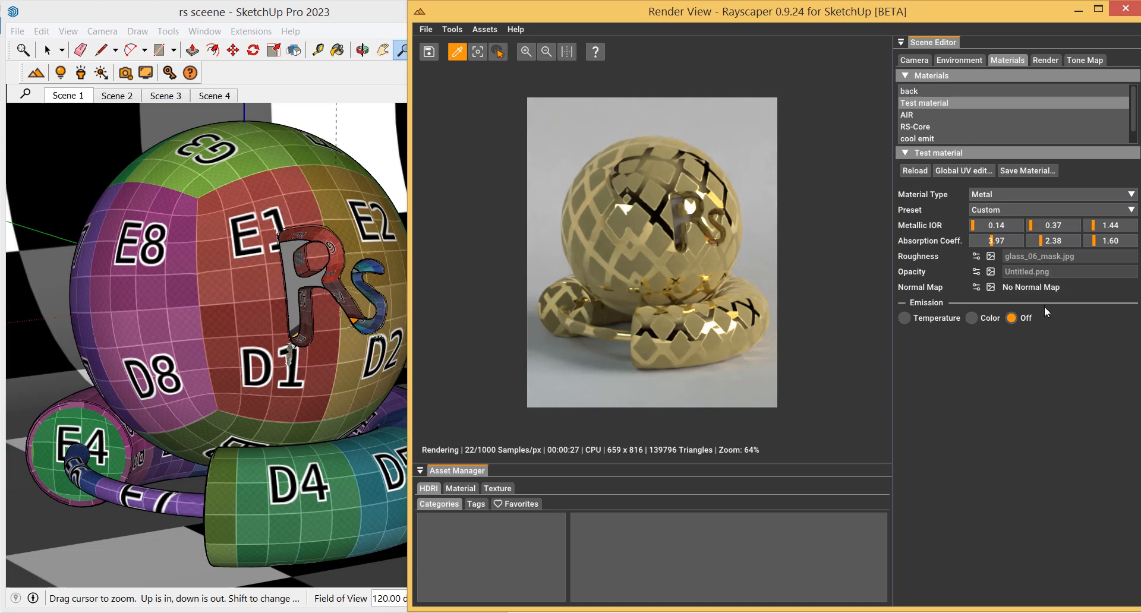
Apply the Aluminium (Al) preset and replace the roughness texture with a plain value of 0.28
{"action": "left_click", "coordinate": [1025, 209]}
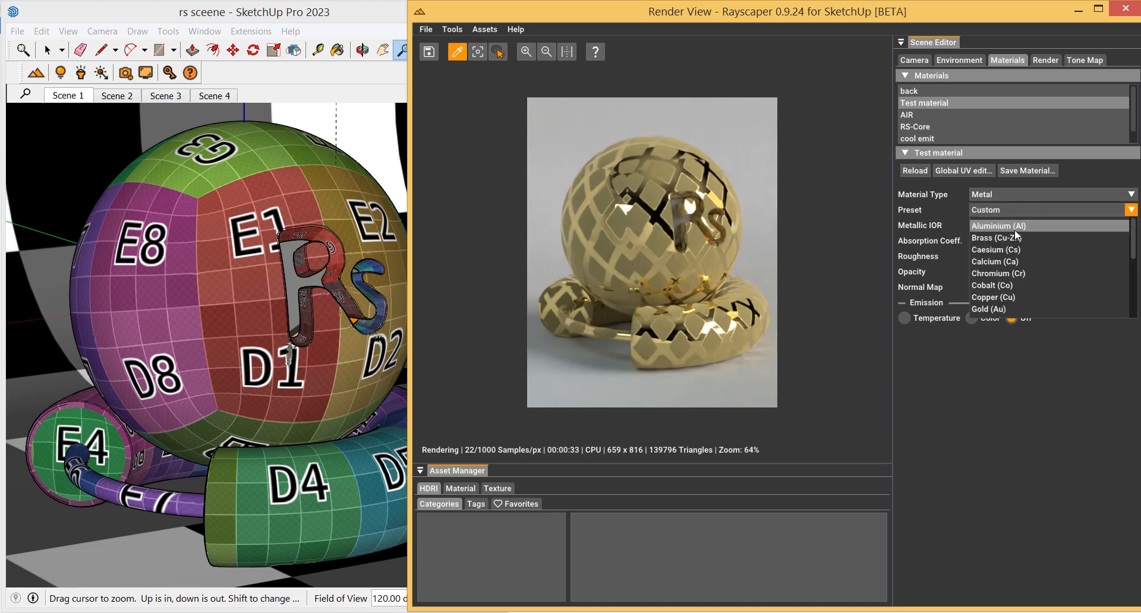
{"action": "left_click", "coordinate": [1016, 229]}
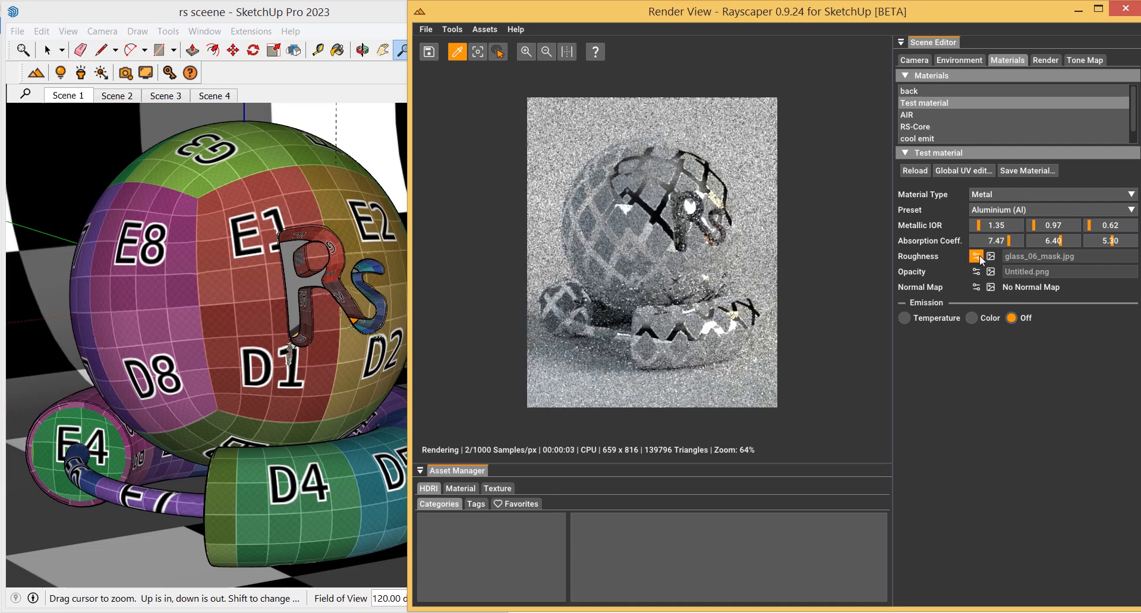
{"action": "left_click", "coordinate": [990, 257]}
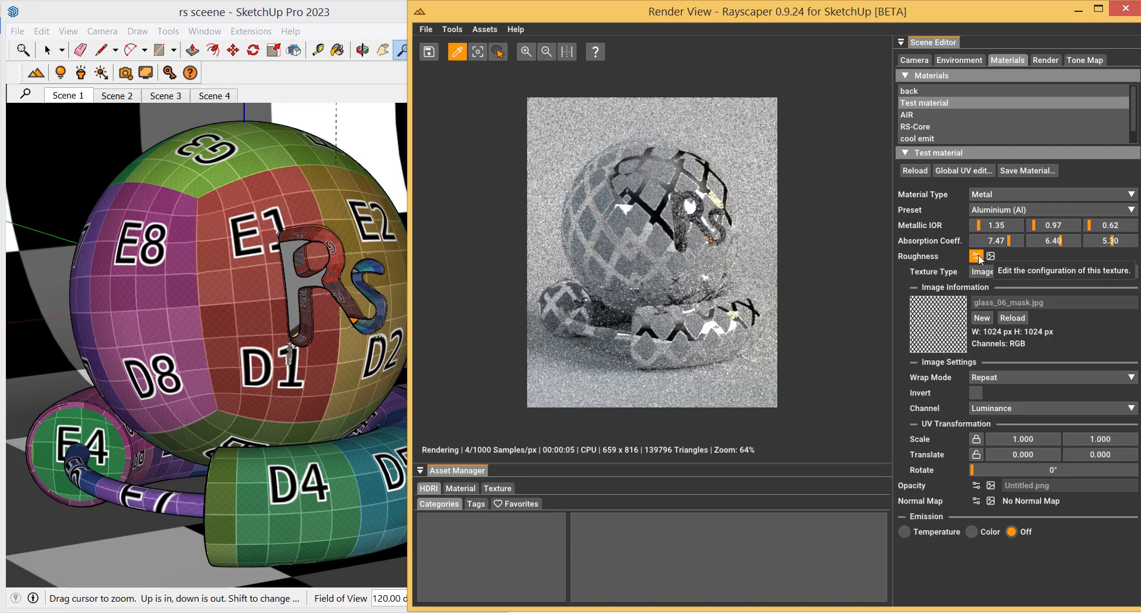
{"action": "left_click", "coordinate": [1036, 273]}
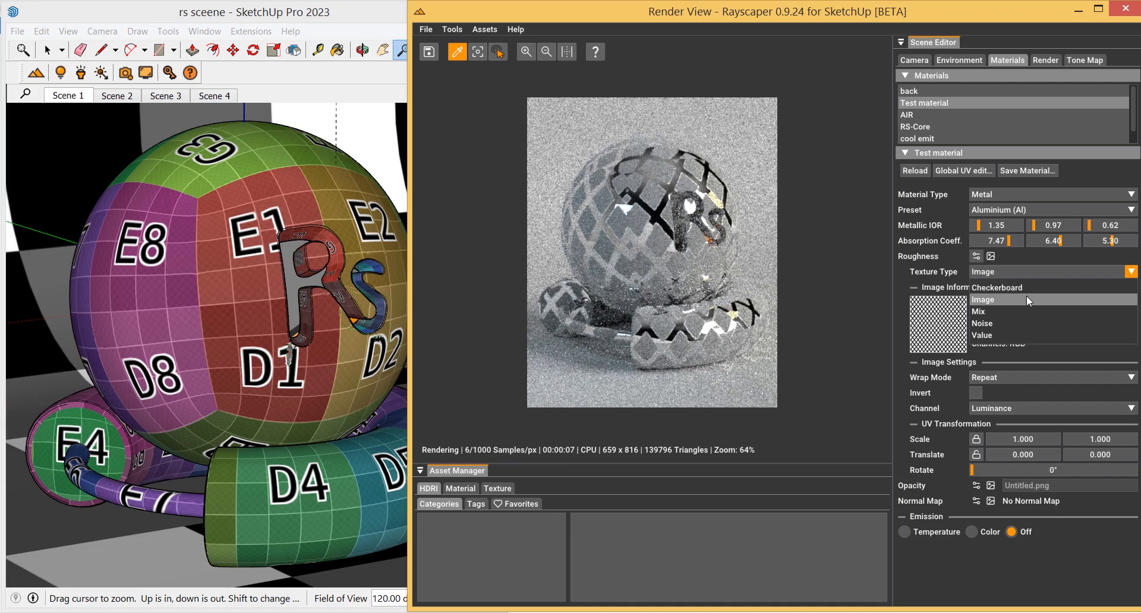
{"action": "left_click", "coordinate": [1005, 334]}
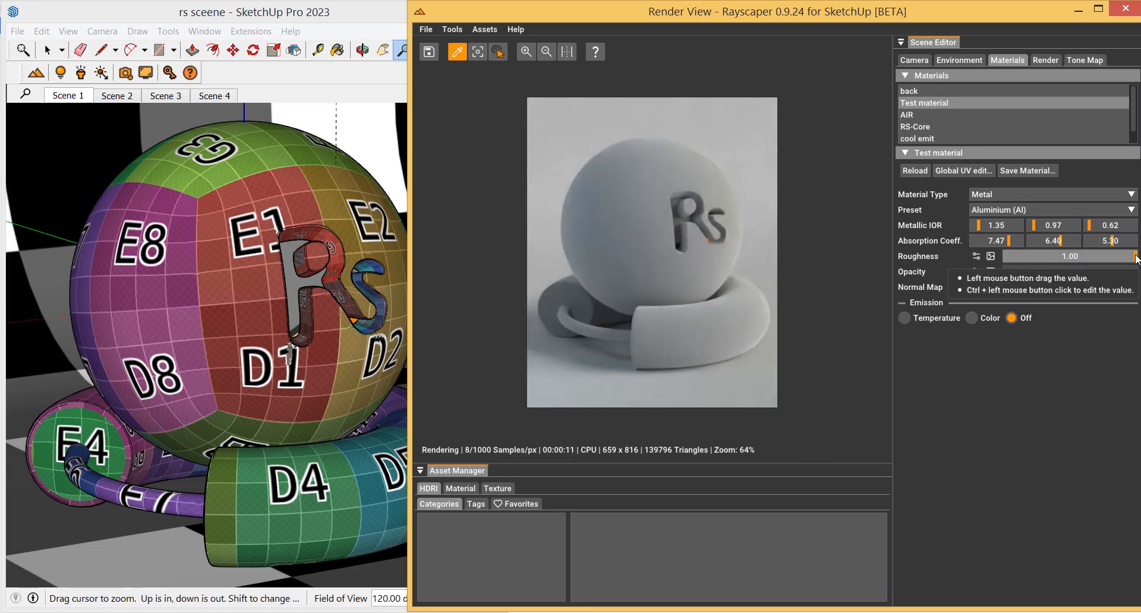
{"action": "left_click_drag", "start_coordinate": [1137, 257], "coordinate": [1073, 258]}
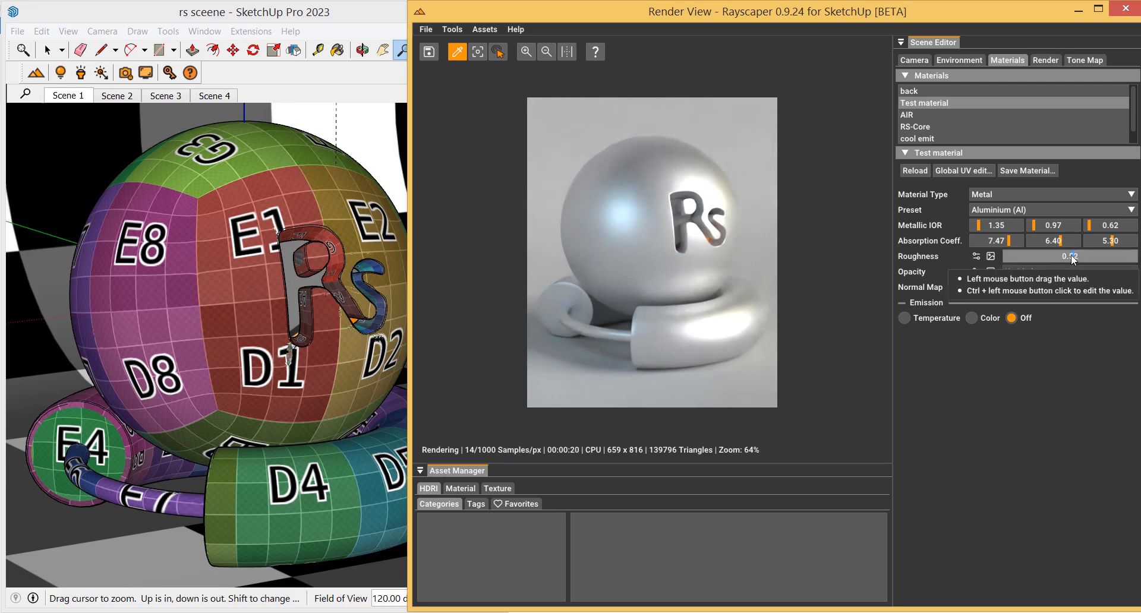
{"action": "mouse_move", "coordinate": [1074, 259]}
{"action": "left_mouse_down"}
{"action": "mouse_move", "coordinate": [1030, 262]}
{"action": "mouse_move", "coordinate": [1041, 260]}
{"action": "left_mouse_up"}
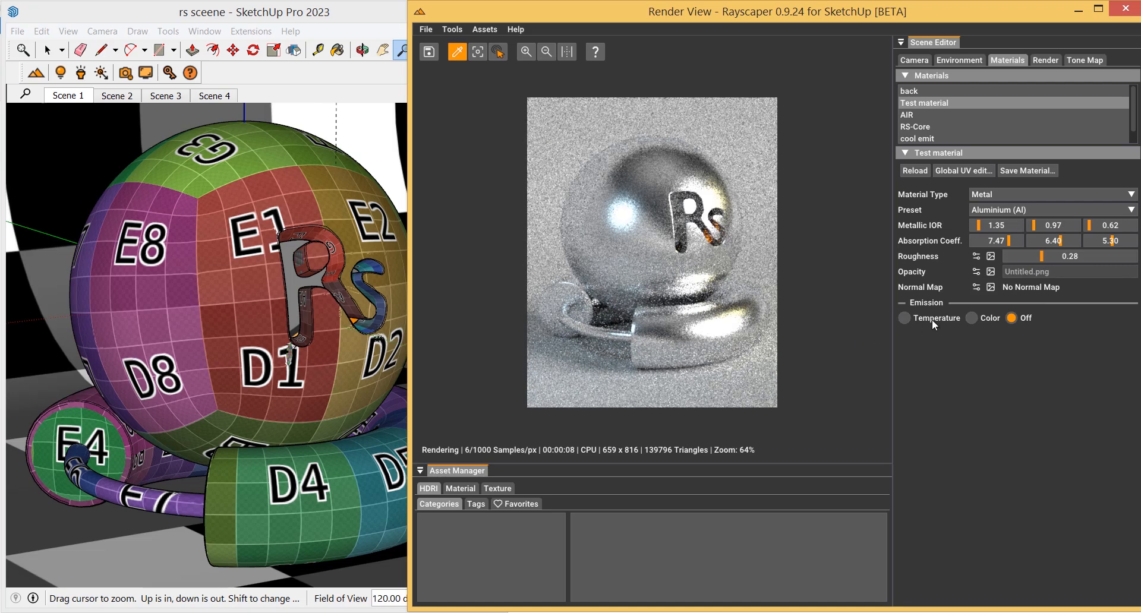
Try the Copper (Cu) metal preset, then switch the preset to Gold (Au)
{"action": "left_click", "coordinate": [1034, 214]}
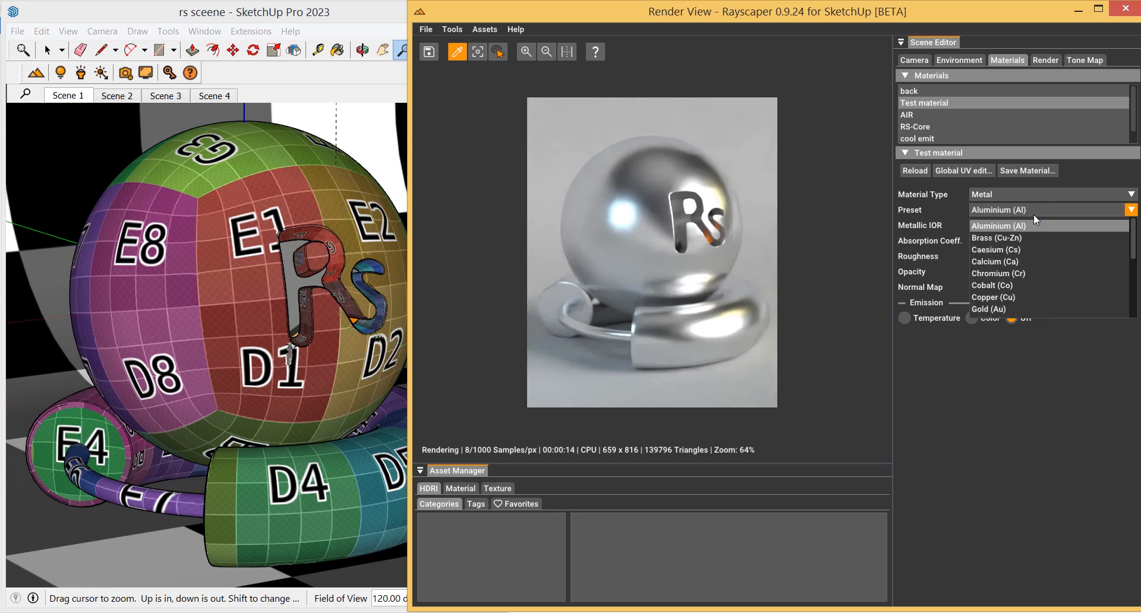
{"action": "left_click", "coordinate": [1018, 298]}
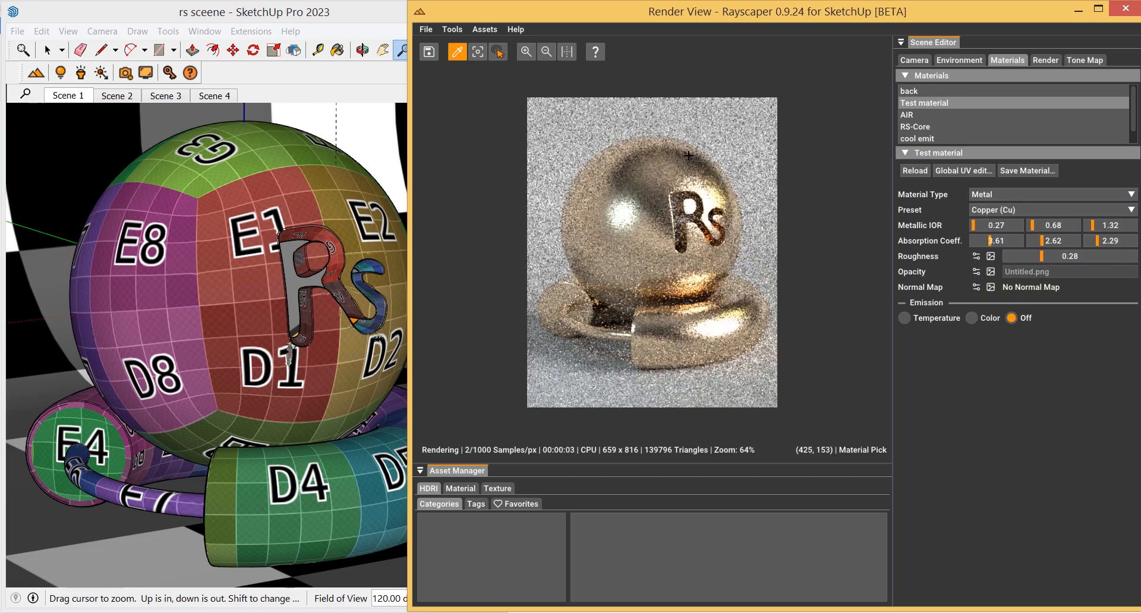
{"action": "left_click", "coordinate": [1057, 211]}
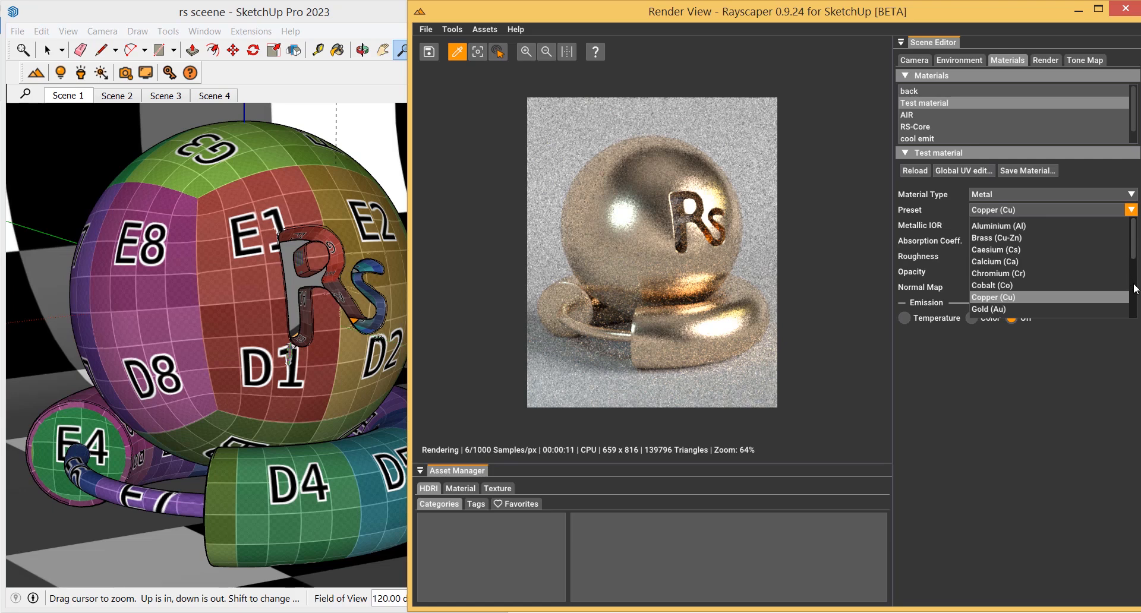
{"action": "left_click_drag", "start_coordinate": [1131, 256], "coordinate": [1138, 288]}
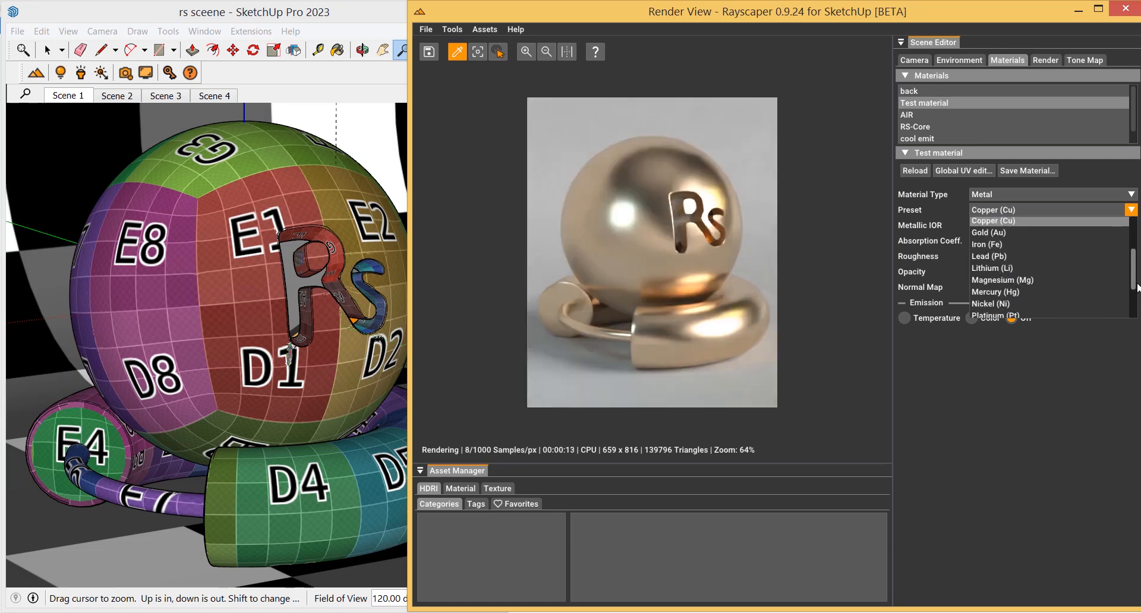
{"action": "left_click", "coordinate": [1041, 236]}
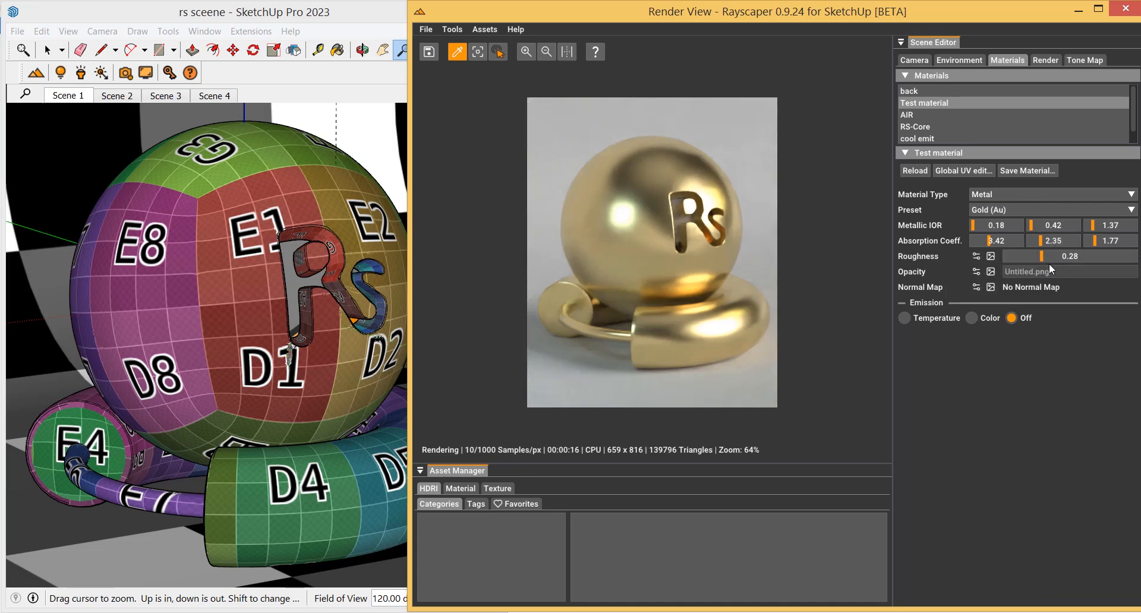
Switch the material type to Coated and set its base colour to black
{"action": "left_click", "coordinate": [1022, 199]}
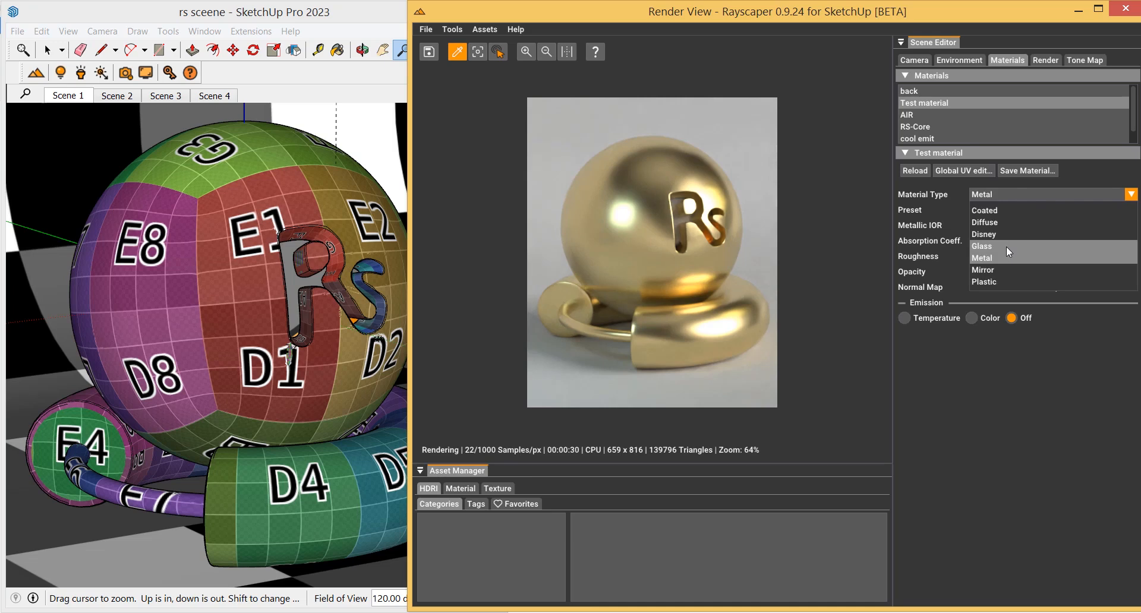
{"action": "left_click", "coordinate": [1005, 209]}
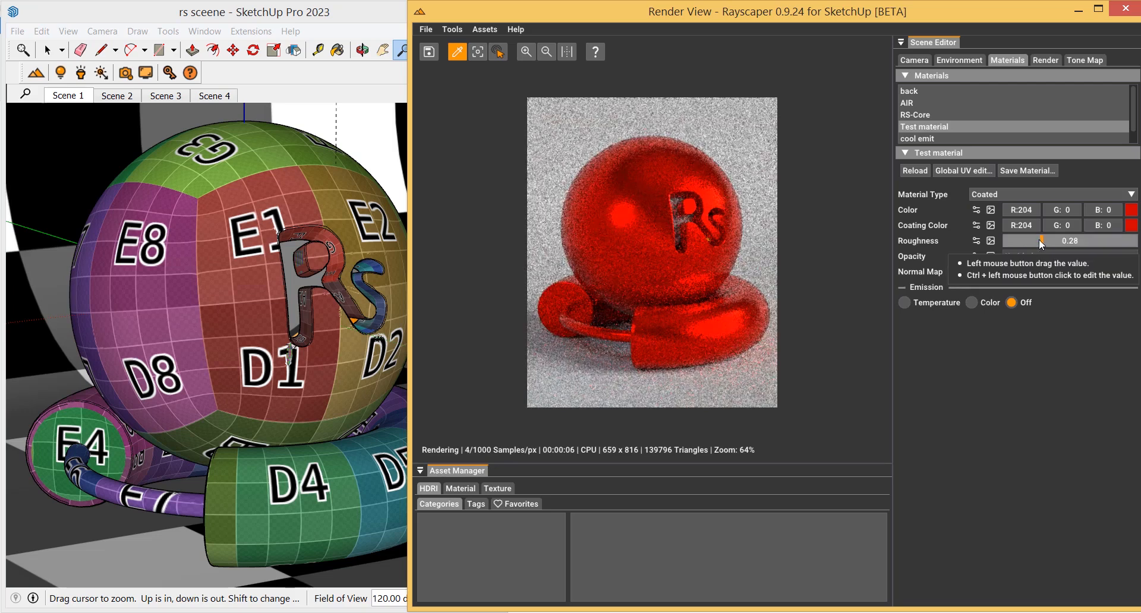
{"action": "left_click", "coordinate": [1132, 210]}
{"action": "left_click_drag", "start_coordinate": [1065, 244], "coordinate": [1077, 363]}
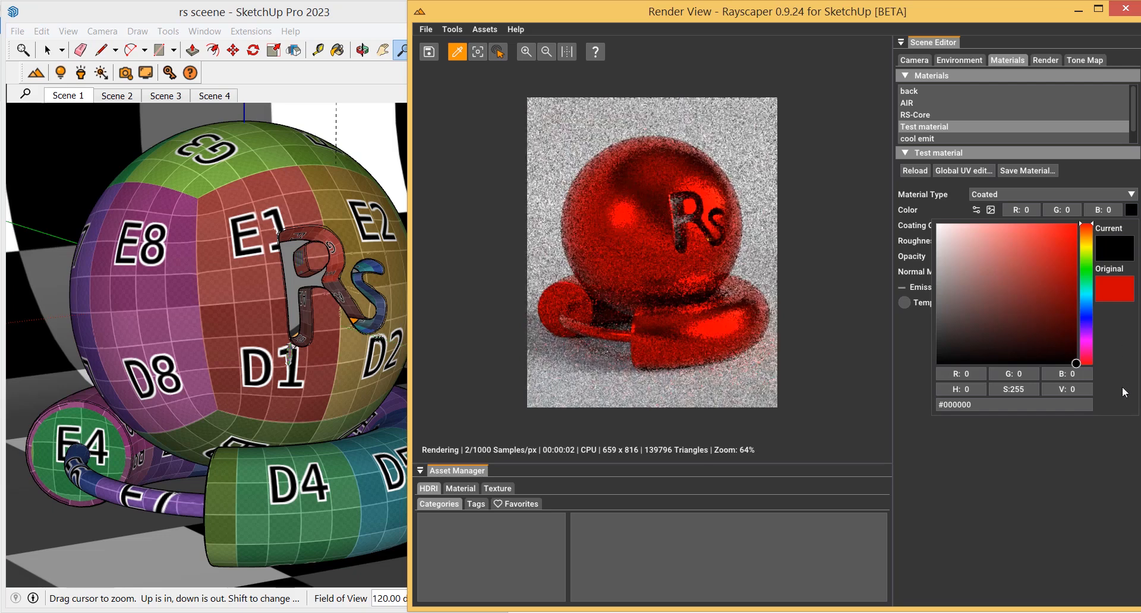
{"action": "left_click", "coordinate": [1041, 465]}
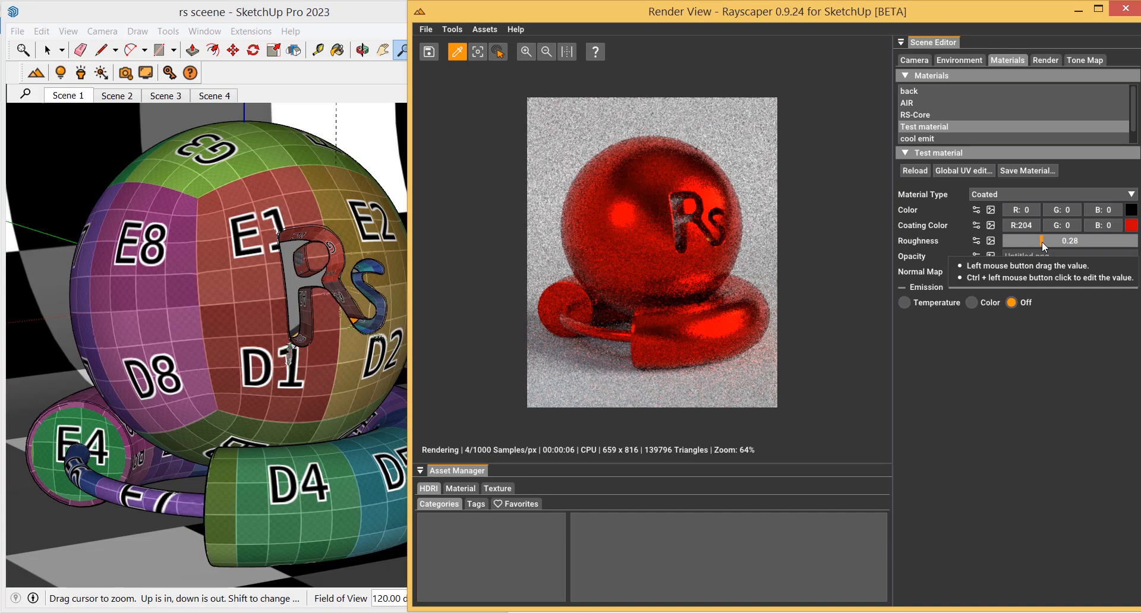
Adjust the coated material's roughness to about 0.13 and set its base colour to blue #105BB4
{"action": "left_click_drag", "start_coordinate": [1039, 242], "coordinate": [1116, 246]}
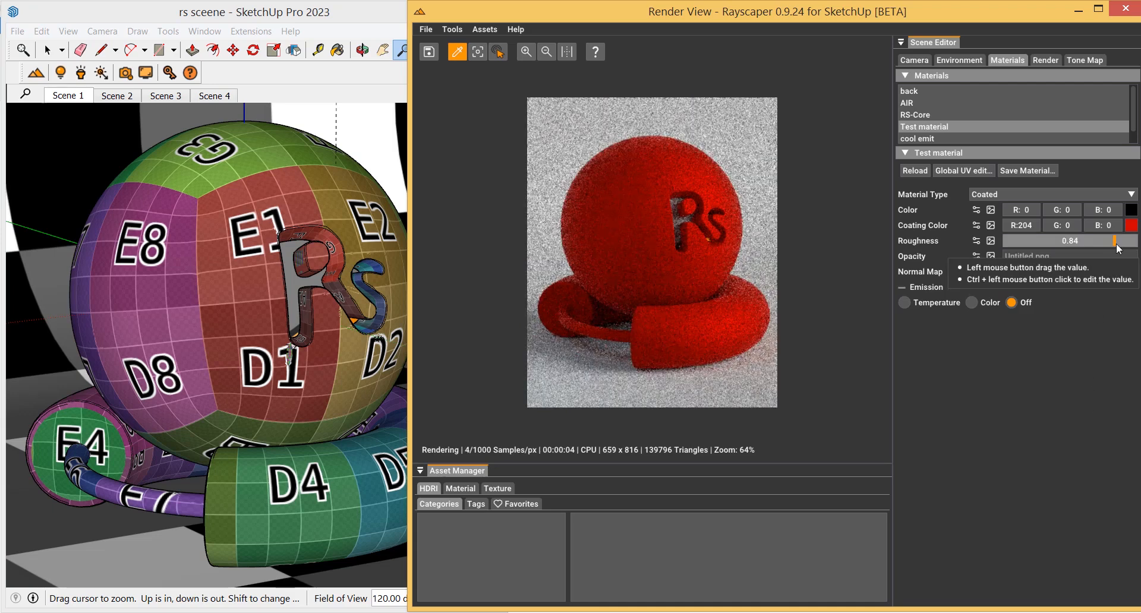
{"action": "left_click_drag", "start_coordinate": [1115, 244], "coordinate": [1020, 244]}
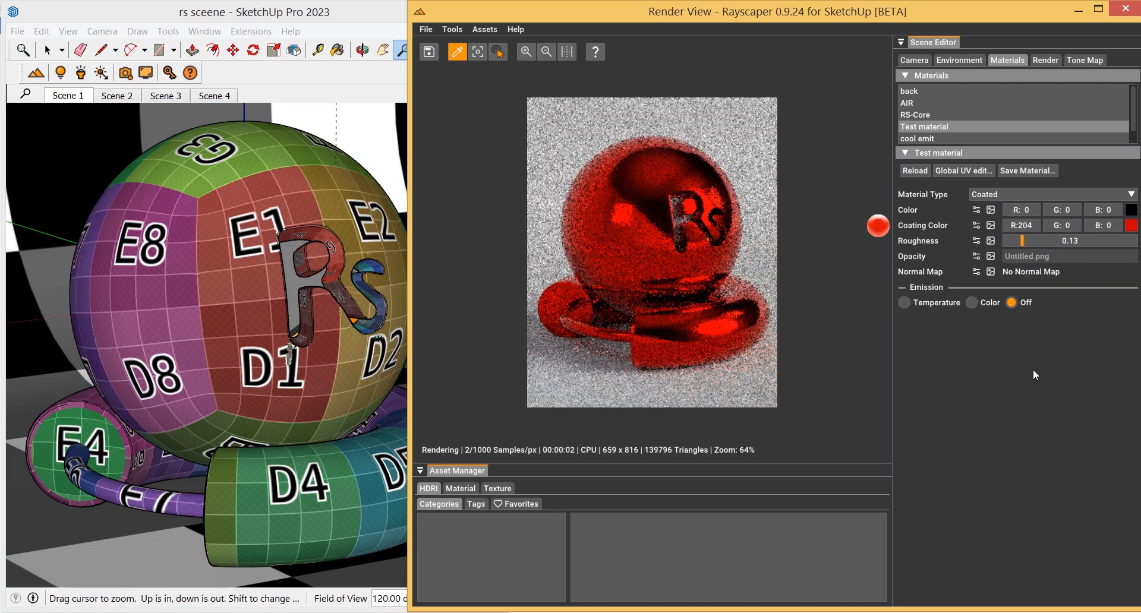
{"action": "left_click", "coordinate": [1132, 211]}
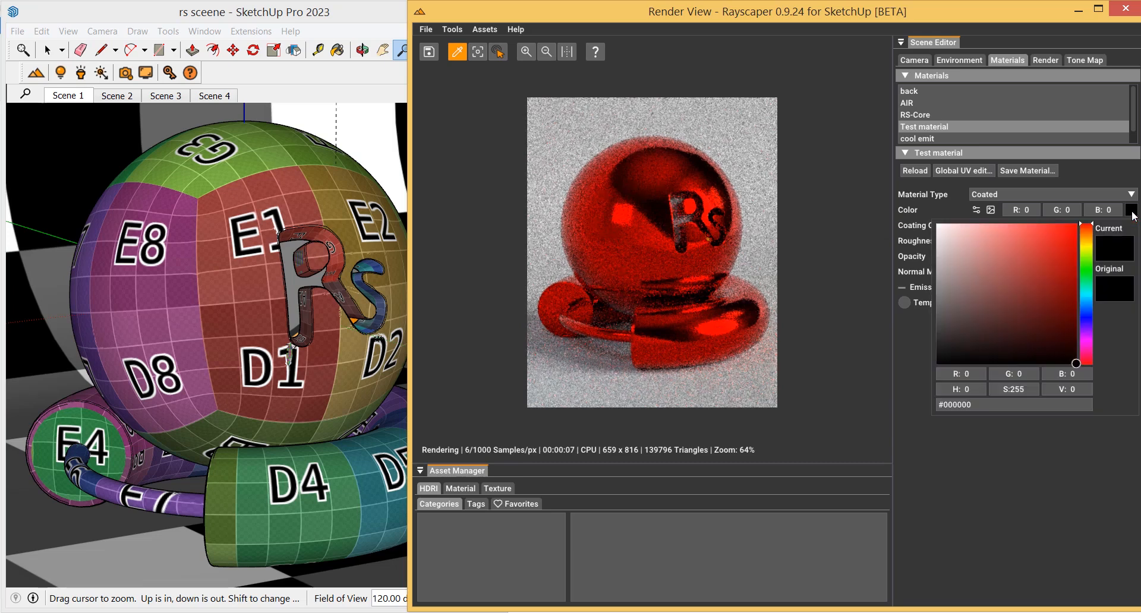
{"action": "left_click_drag", "start_coordinate": [1085, 274], "coordinate": [1090, 305]}
{"action": "left_click", "coordinate": [1065, 266]}
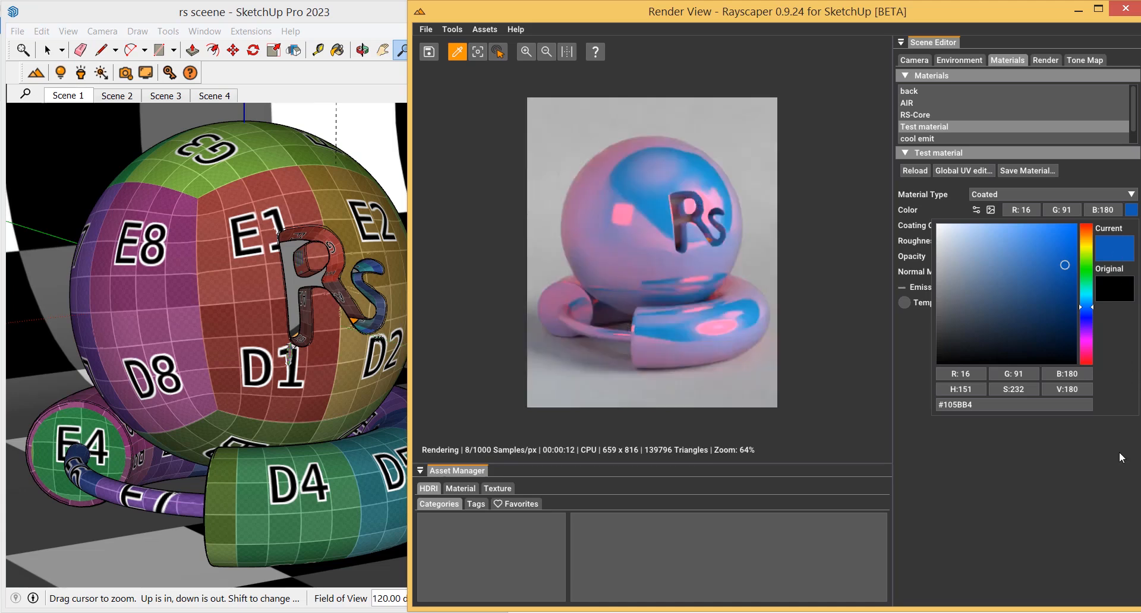
{"action": "left_click", "coordinate": [976, 479]}
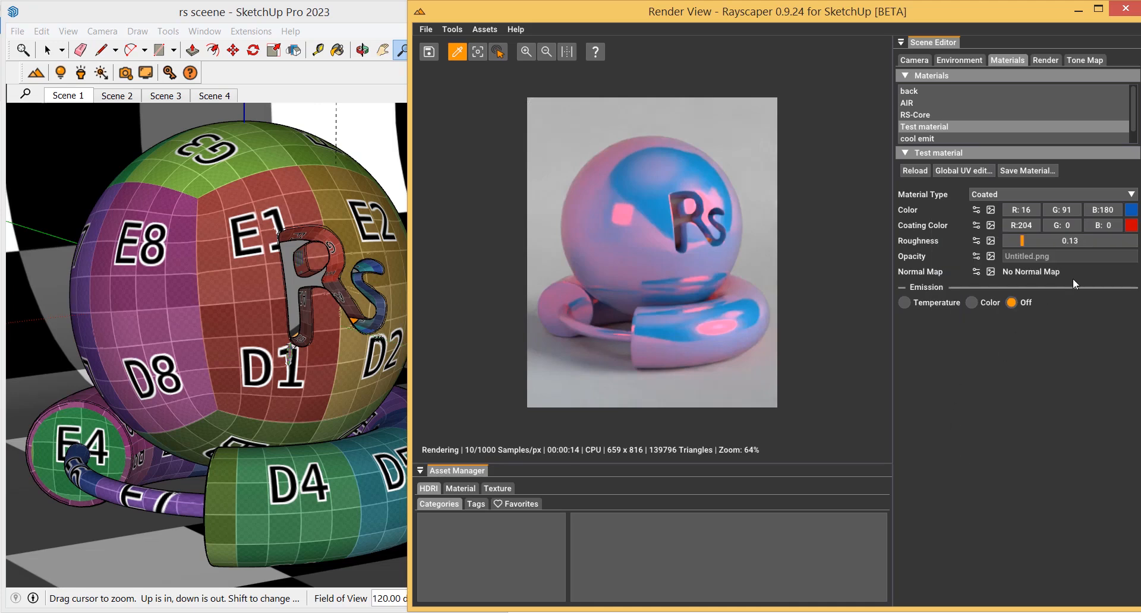
Set the coating colour to black and adjust the roughness to 0.58
{"action": "left_click", "coordinate": [1131, 225]}
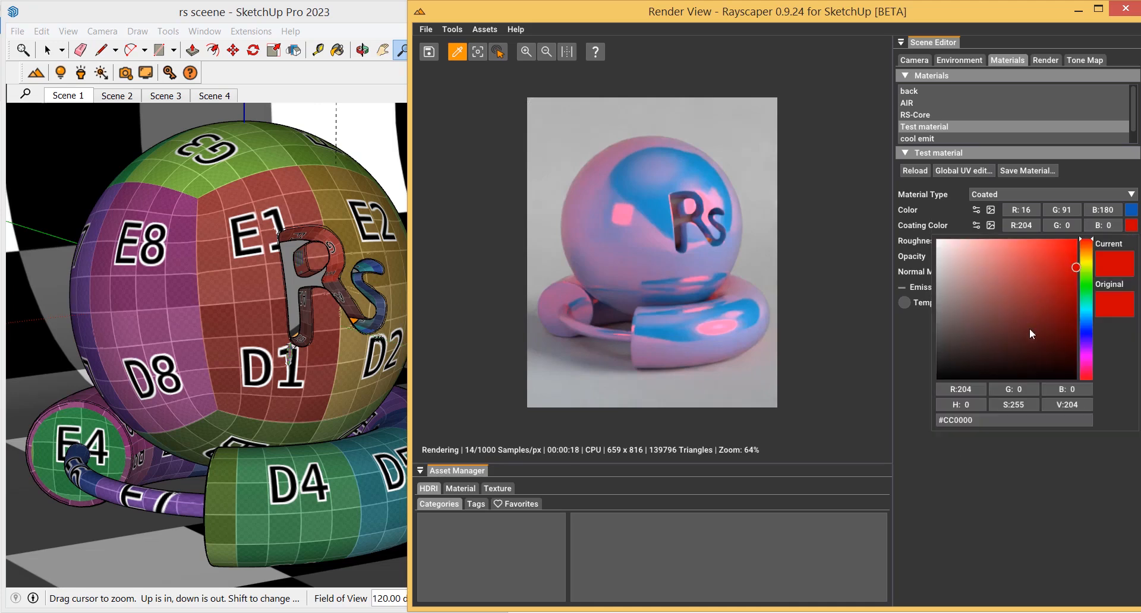
{"action": "left_click_drag", "start_coordinate": [1030, 328], "coordinate": [1085, 378]}
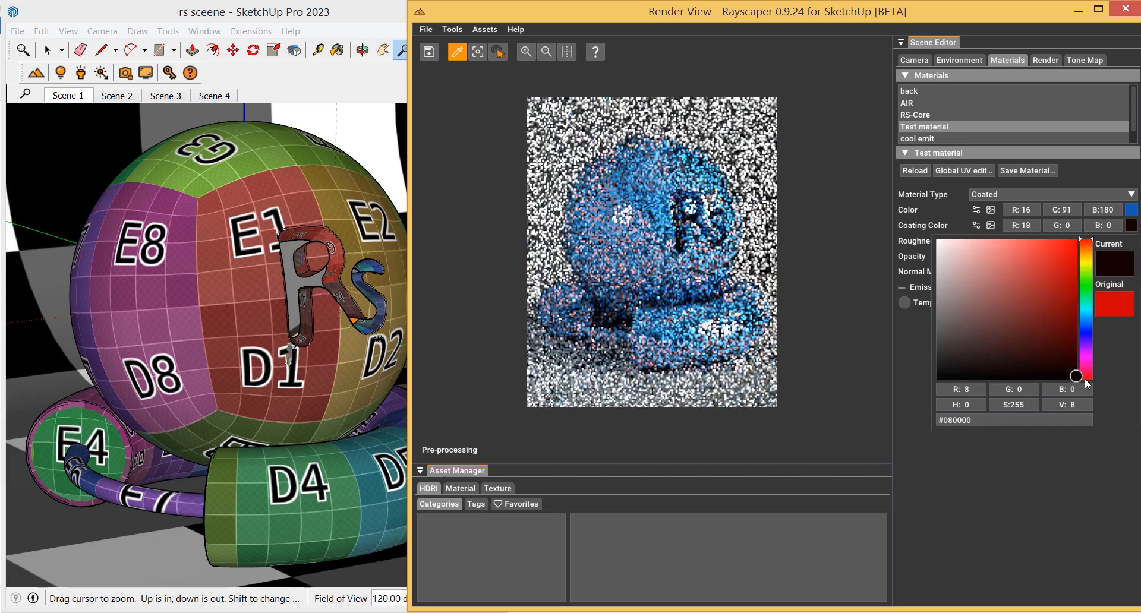
{"action": "left_click", "coordinate": [1122, 473]}
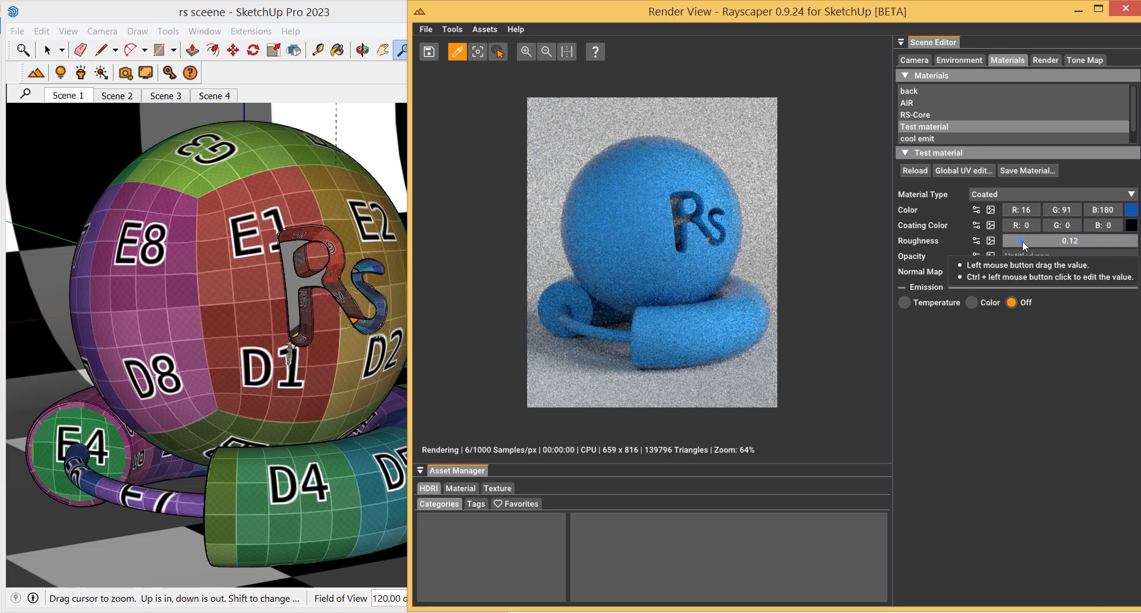
{"action": "left_click_drag", "start_coordinate": [1023, 241], "coordinate": [1001, 245]}
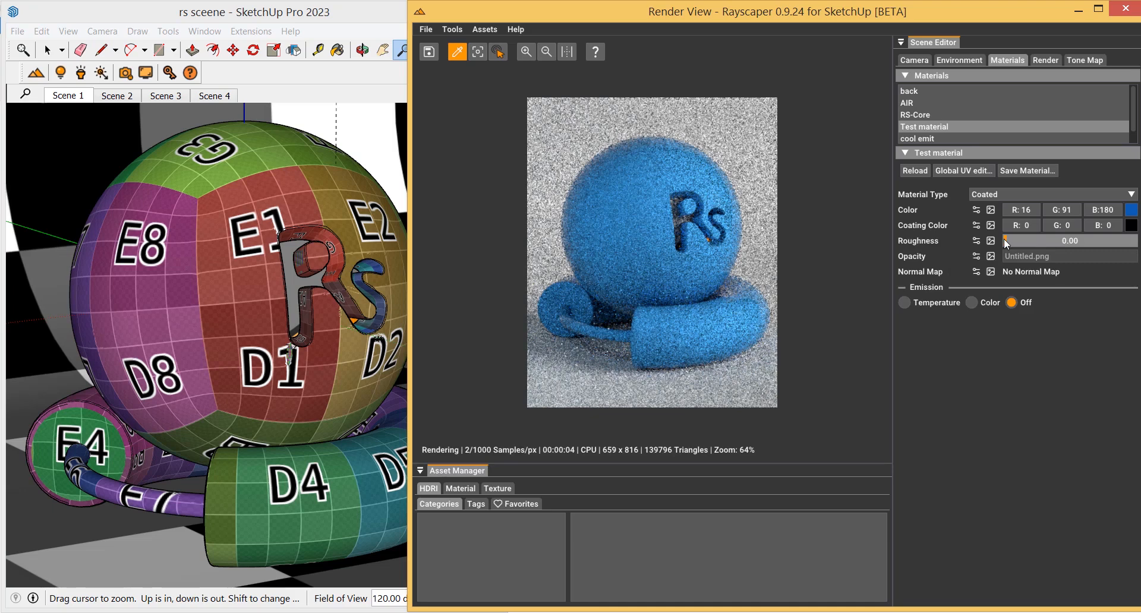
{"action": "left_click_drag", "start_coordinate": [1005, 241], "coordinate": [1077, 244]}
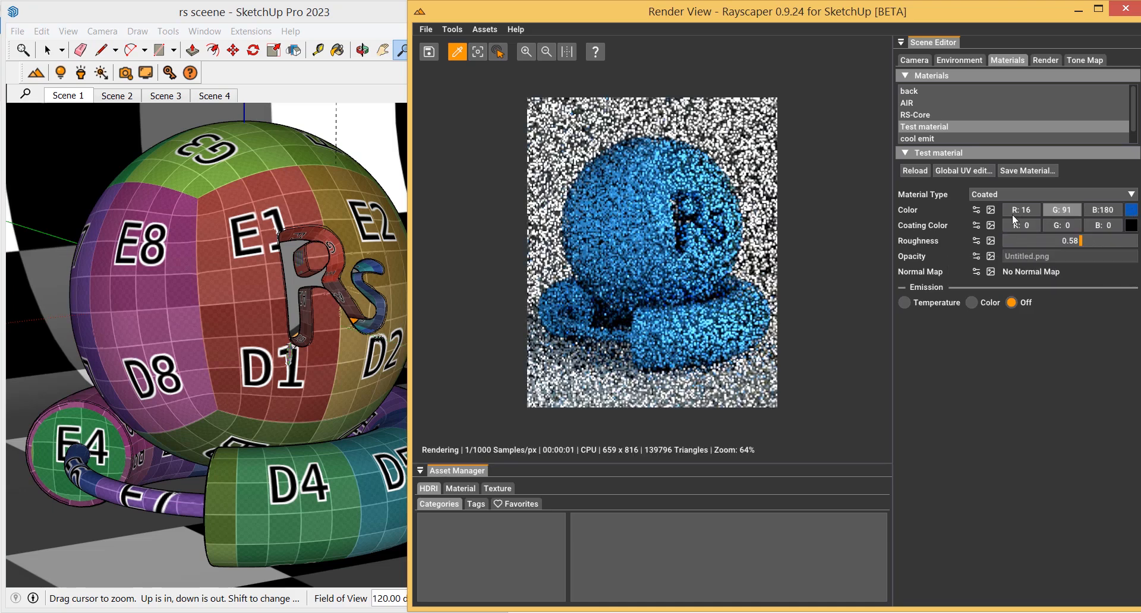
{"action": "left_click", "coordinate": [991, 211]}
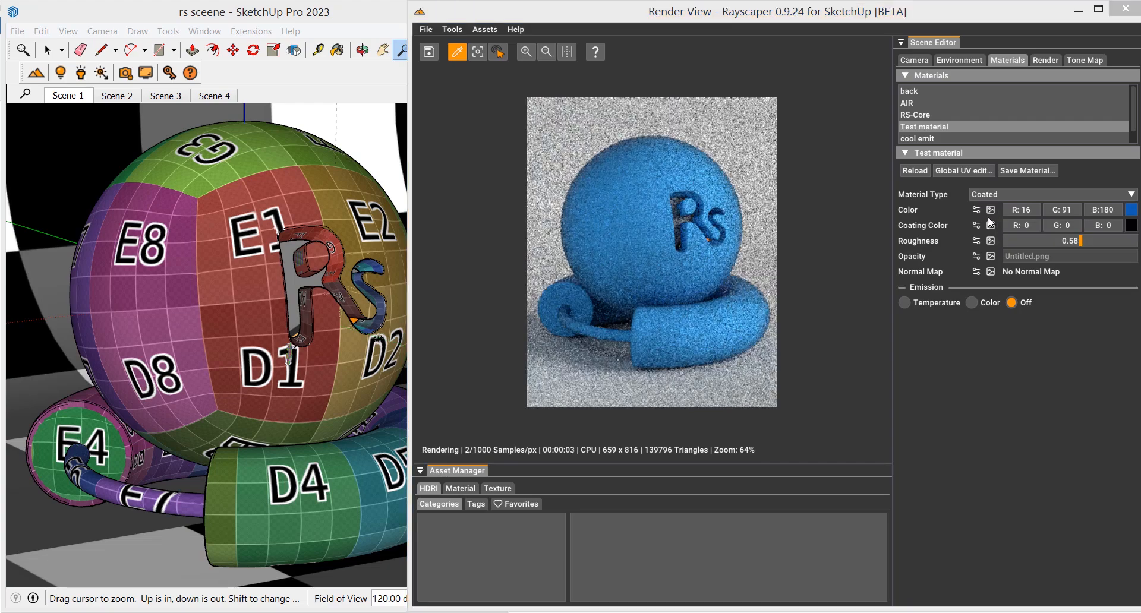
{"action": "double_click", "coordinate": [868, 196]}
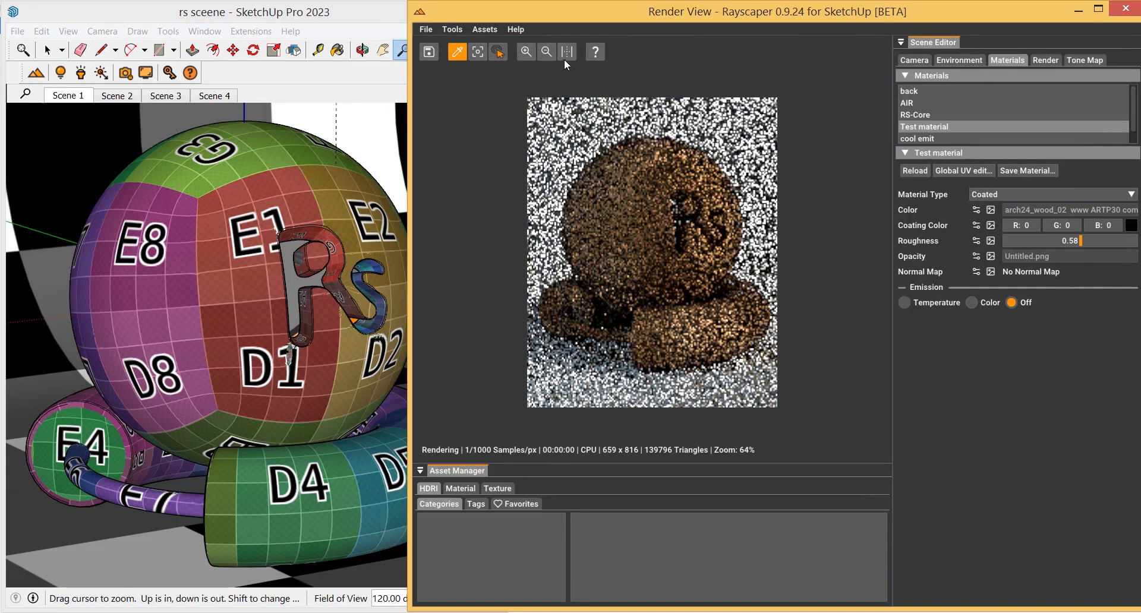
{"action": "left_click", "coordinate": [527, 52]}
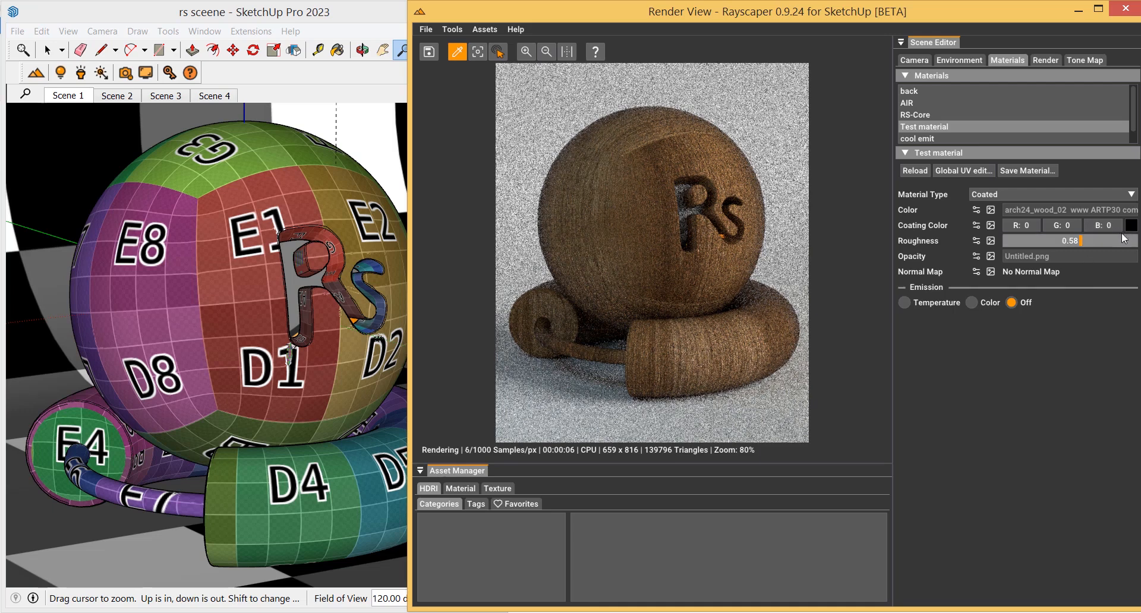
Set the coating colour to white
{"action": "mouse_move", "coordinate": [1130, 226]}
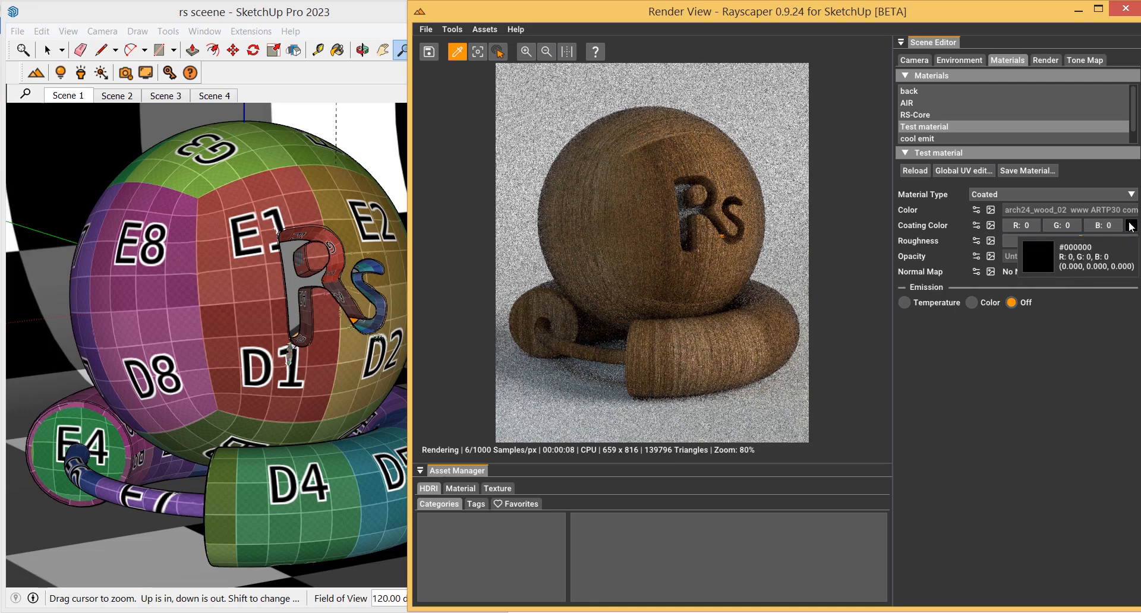
{"action": "left_click", "coordinate": [1131, 226]}
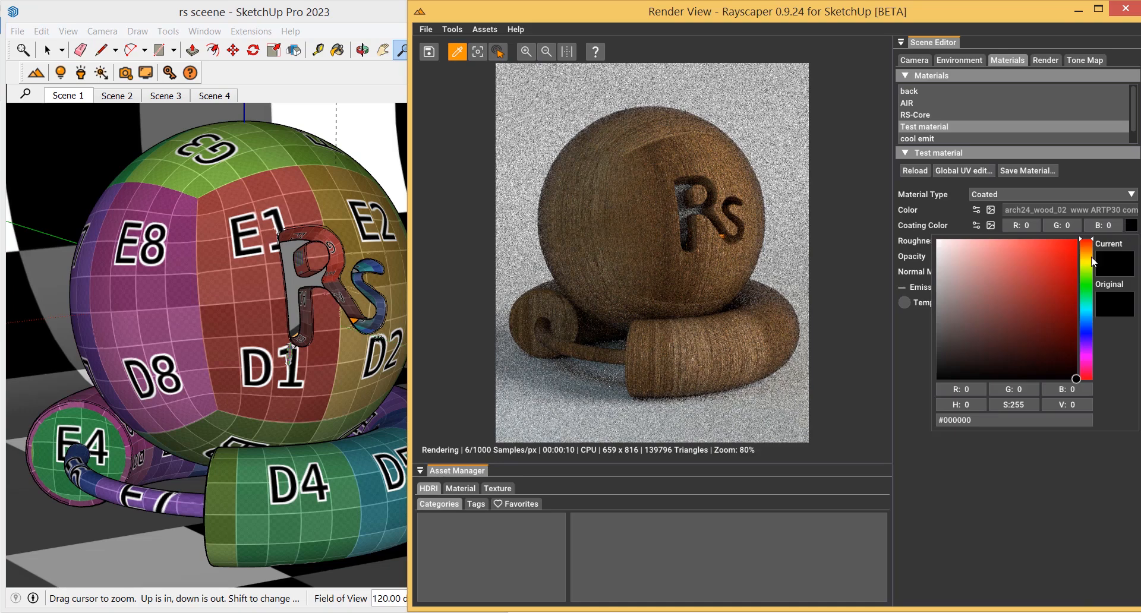
{"action": "left_click", "coordinate": [937, 240]}
{"action": "left_click", "coordinate": [989, 502]}
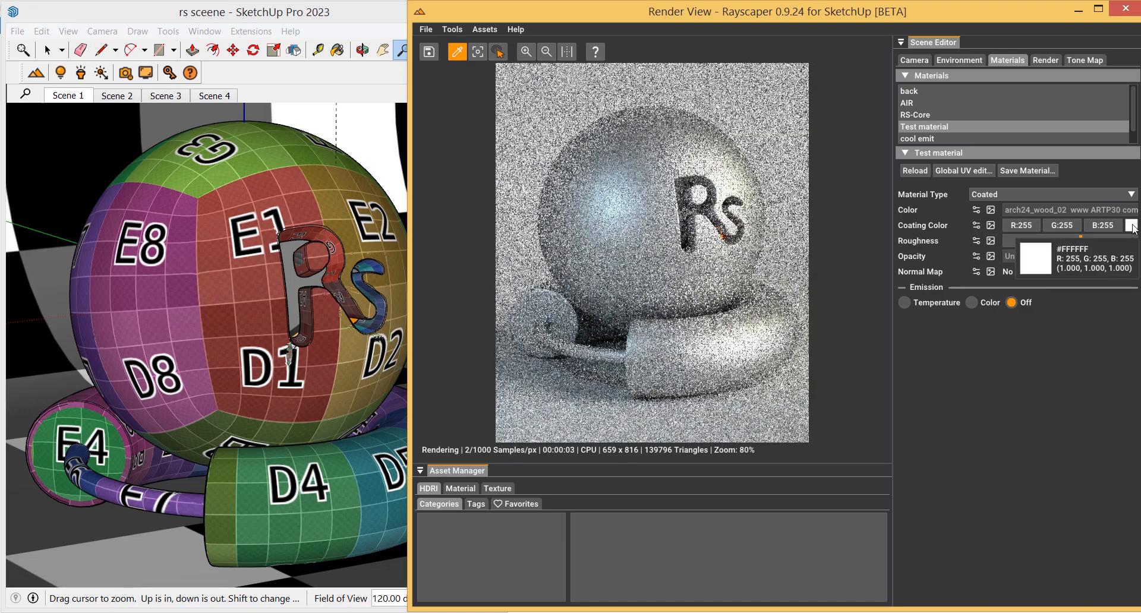
Set the coating colour to grey 53, 53, 53 and lower the roughness to 0.10
{"action": "left_click", "coordinate": [1131, 226]}
{"action": "mouse_move", "coordinate": [1019, 303]}
{"action": "left_mouse_down"}
{"action": "mouse_move", "coordinate": [938, 330]}
{"action": "mouse_move", "coordinate": [938, 355]}
{"action": "left_mouse_up"}
{"action": "left_click", "coordinate": [1000, 475]}
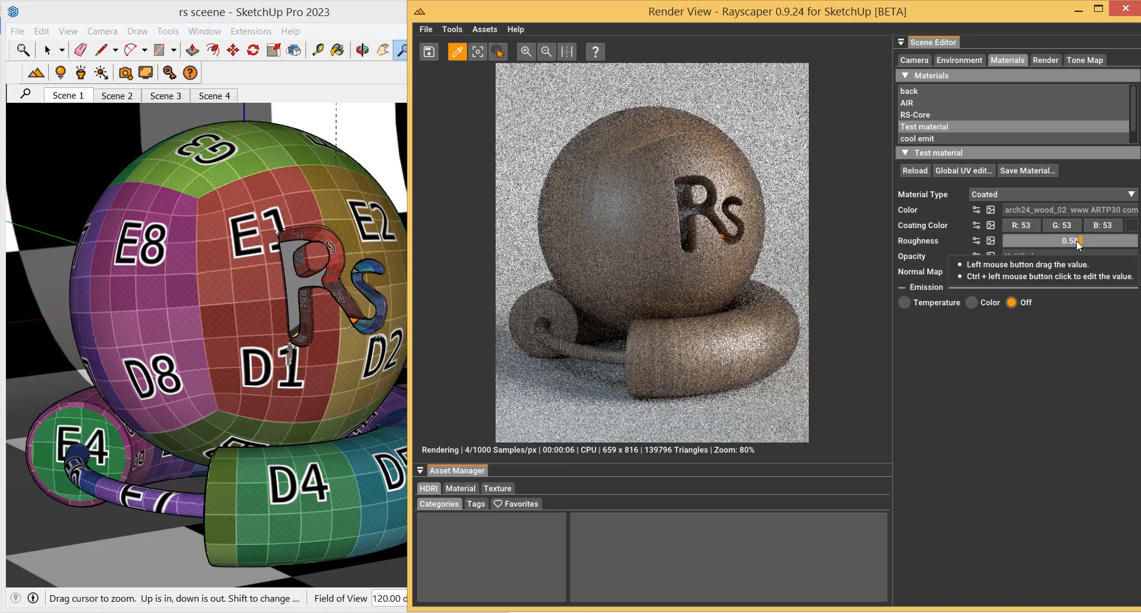
{"action": "left_click_drag", "start_coordinate": [1079, 243], "coordinate": [1019, 246]}
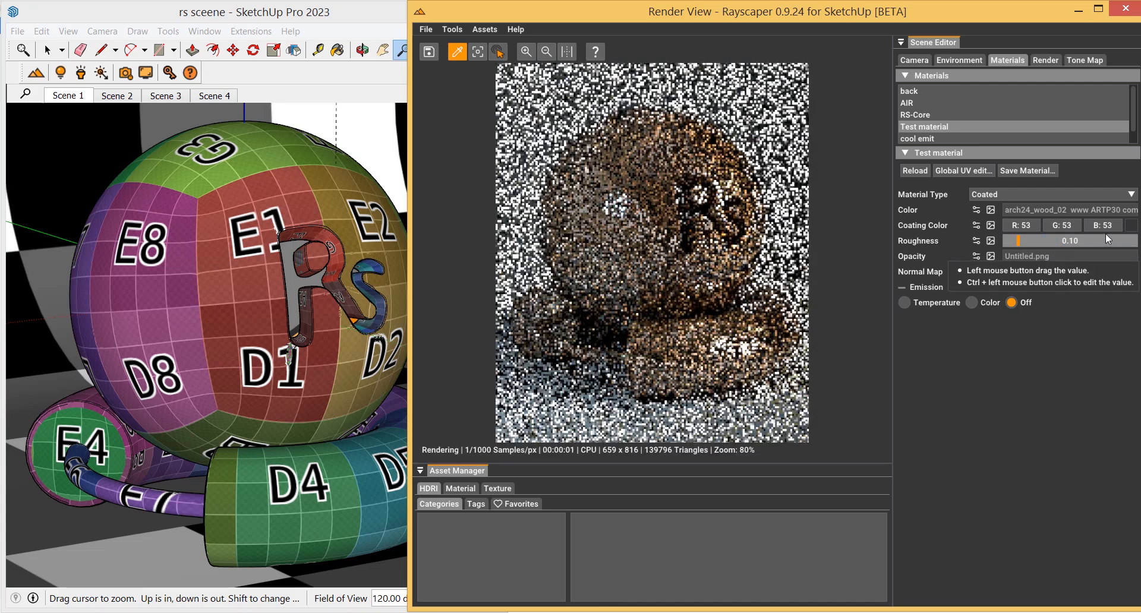
Darken the coating colour to near-black #080808
{"action": "left_click", "coordinate": [1132, 226]}
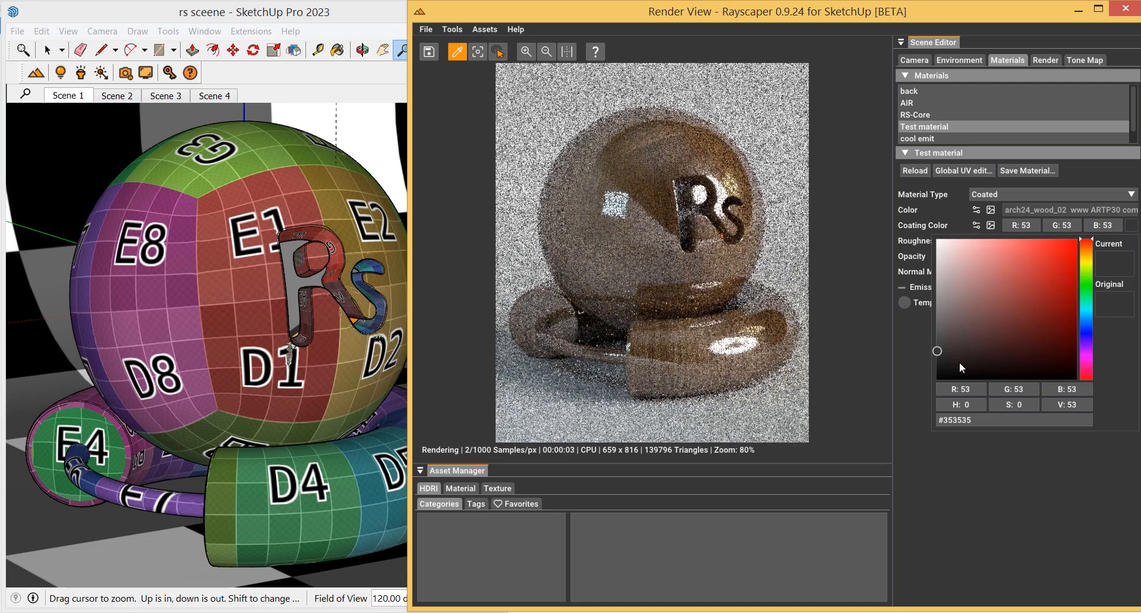
{"action": "left_click_drag", "start_coordinate": [939, 368], "coordinate": [938, 373]}
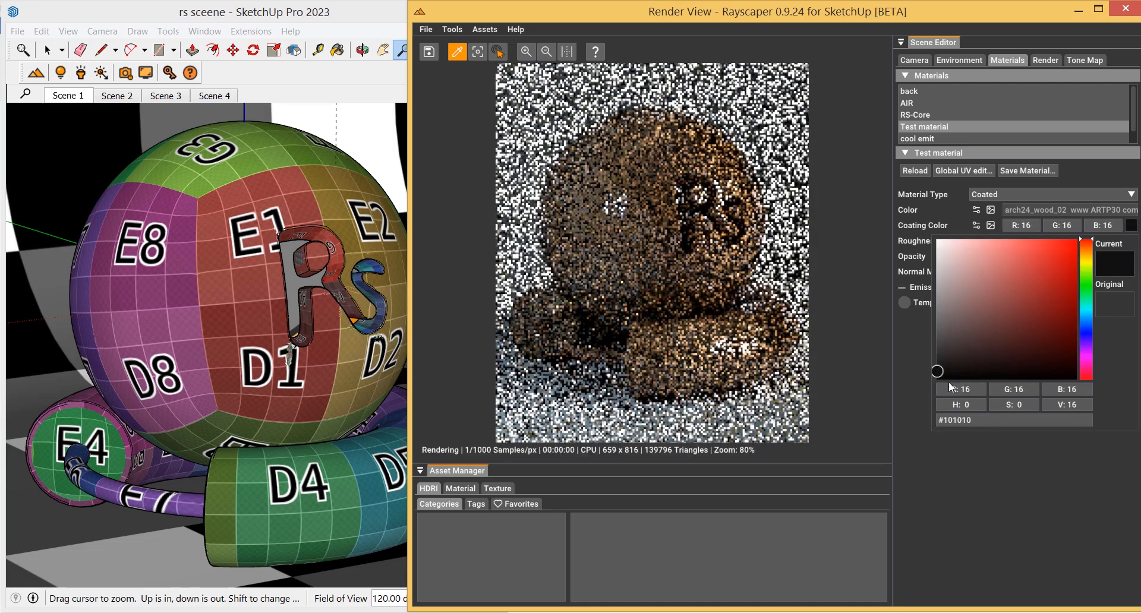
{"action": "left_click", "coordinate": [1011, 505]}
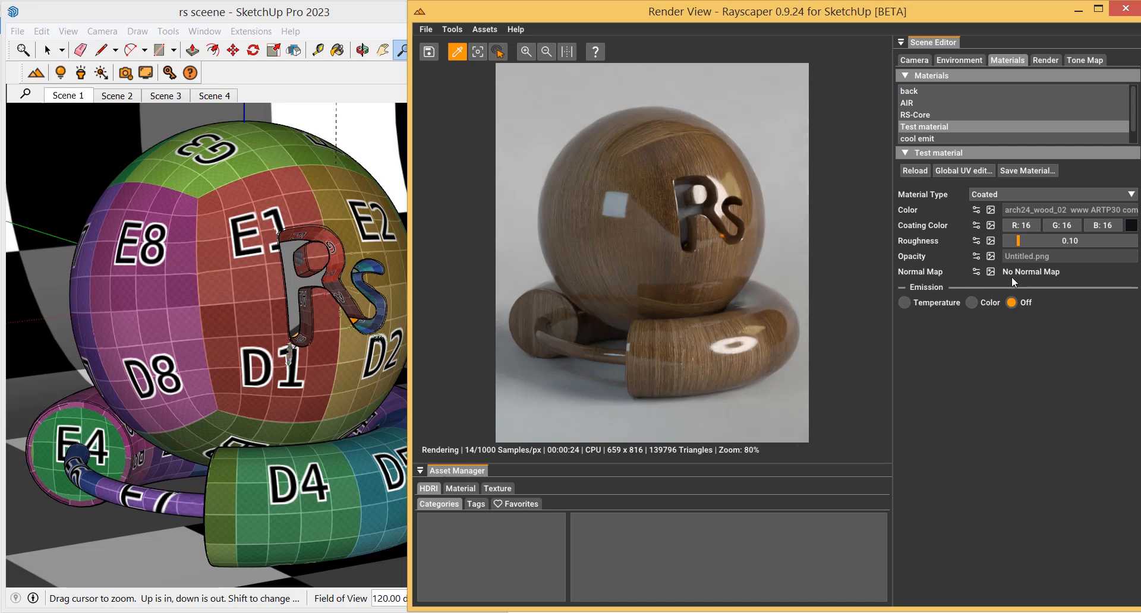
{"action": "left_click", "coordinate": [1132, 225]}
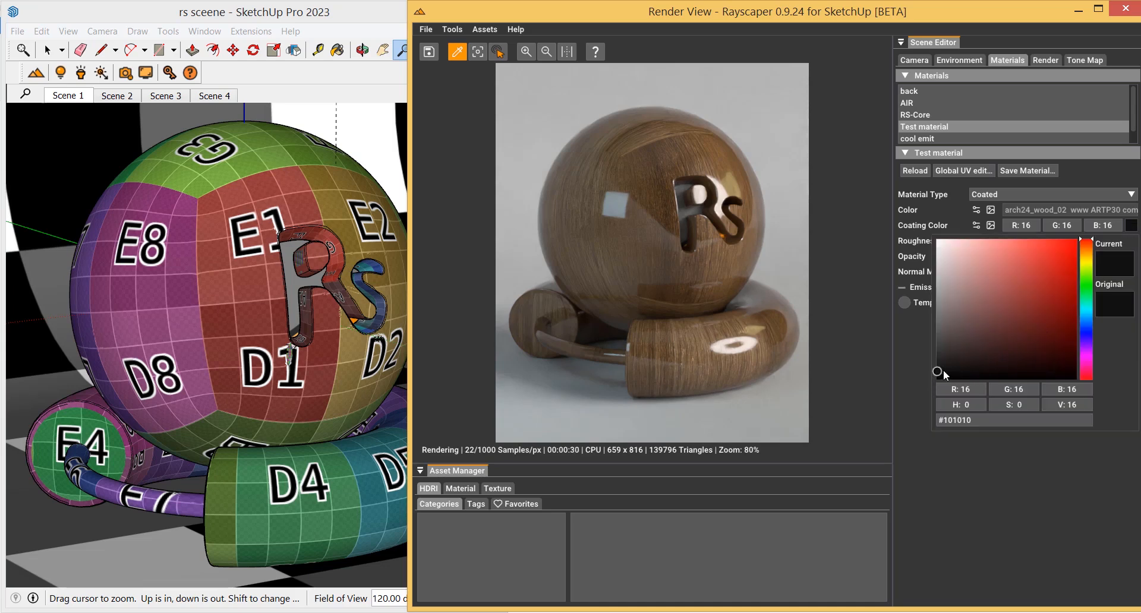
{"action": "left_click_drag", "start_coordinate": [944, 371], "coordinate": [931, 376]}
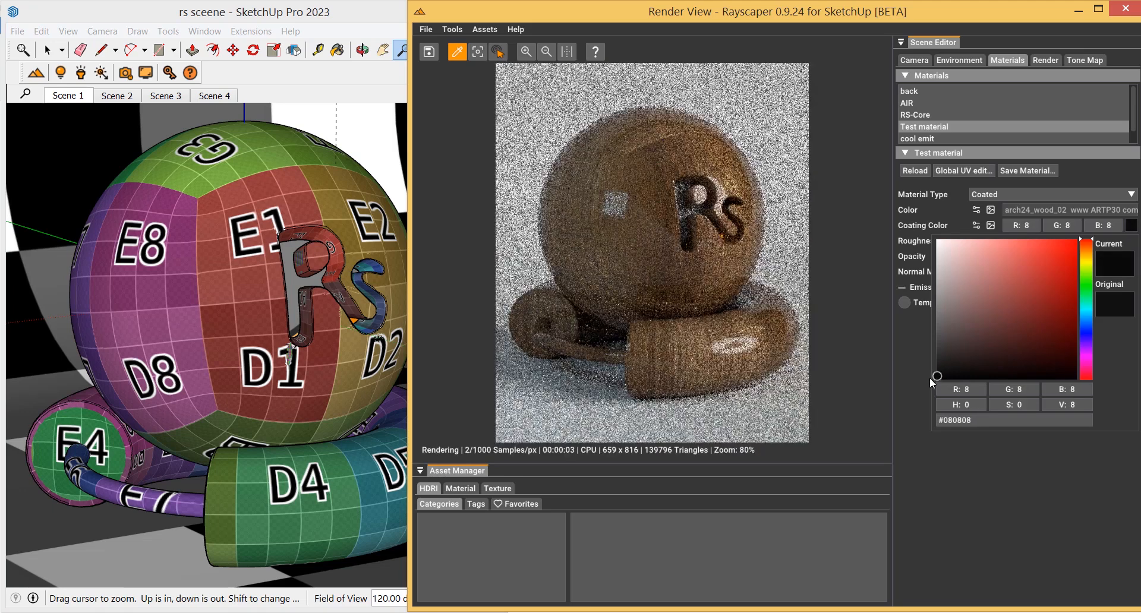
{"action": "left_click", "coordinate": [968, 497]}
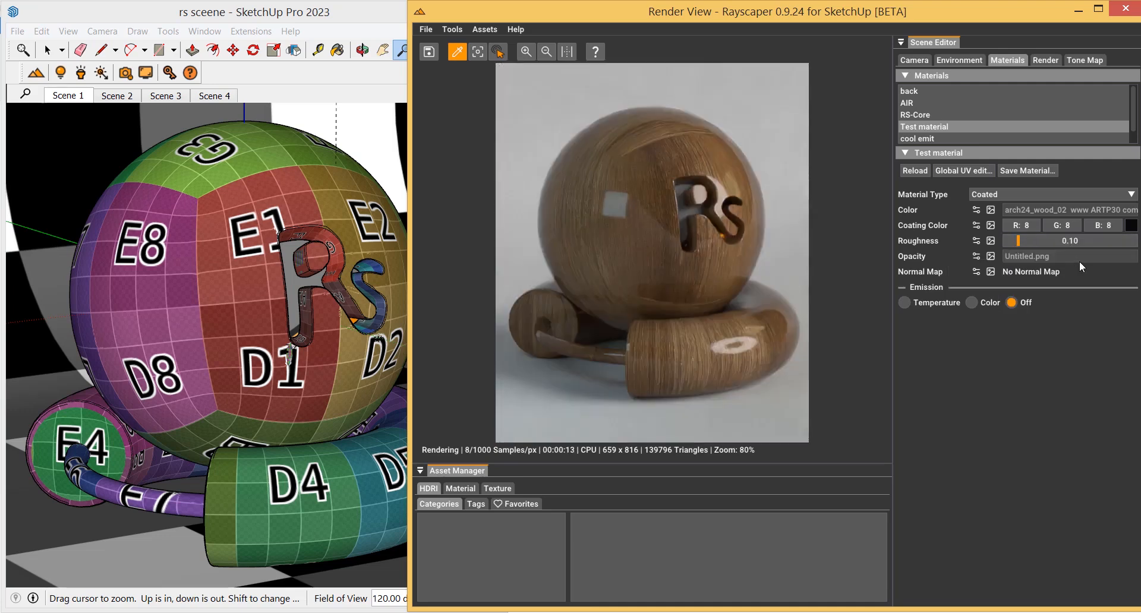
Change the base colour texture type from Image to Color and set it to red #850000
{"action": "left_click", "coordinate": [975, 212]}
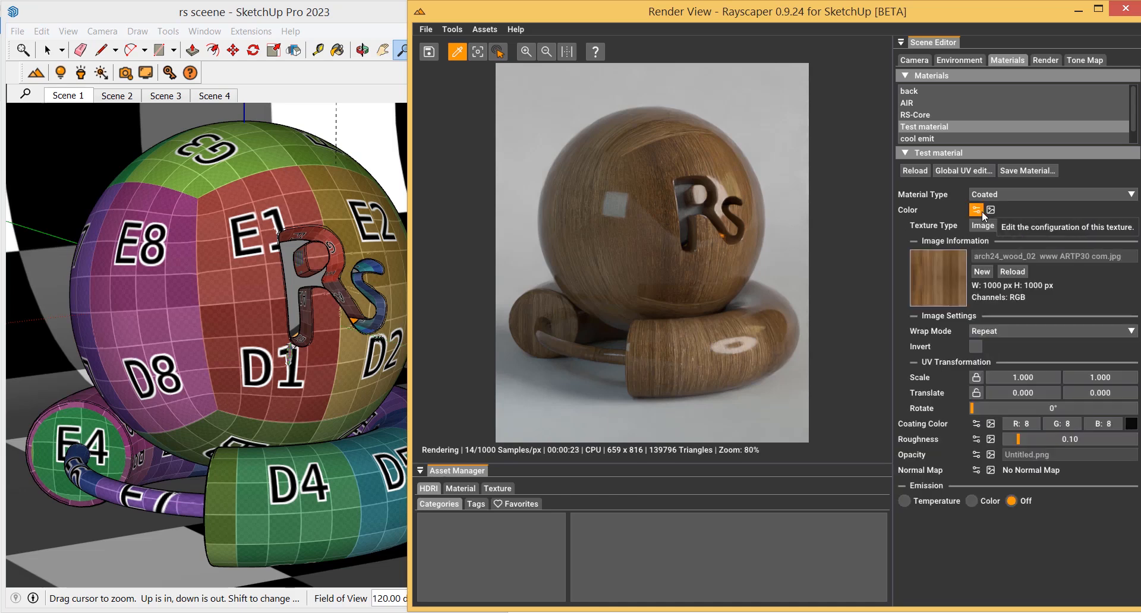
{"action": "left_click", "coordinate": [1020, 226]}
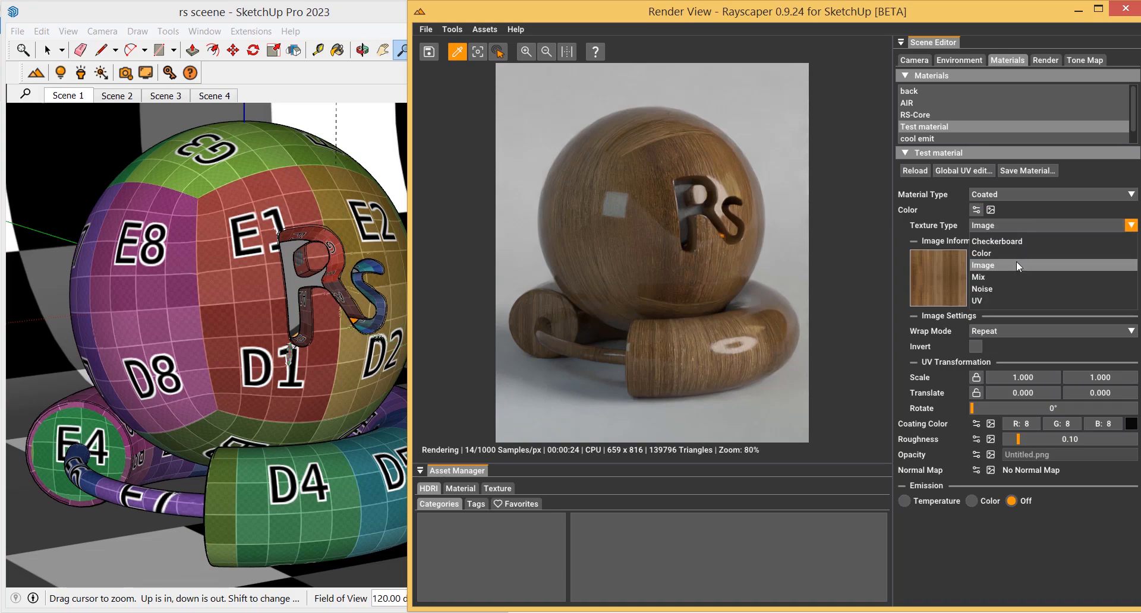
{"action": "left_click", "coordinate": [997, 248]}
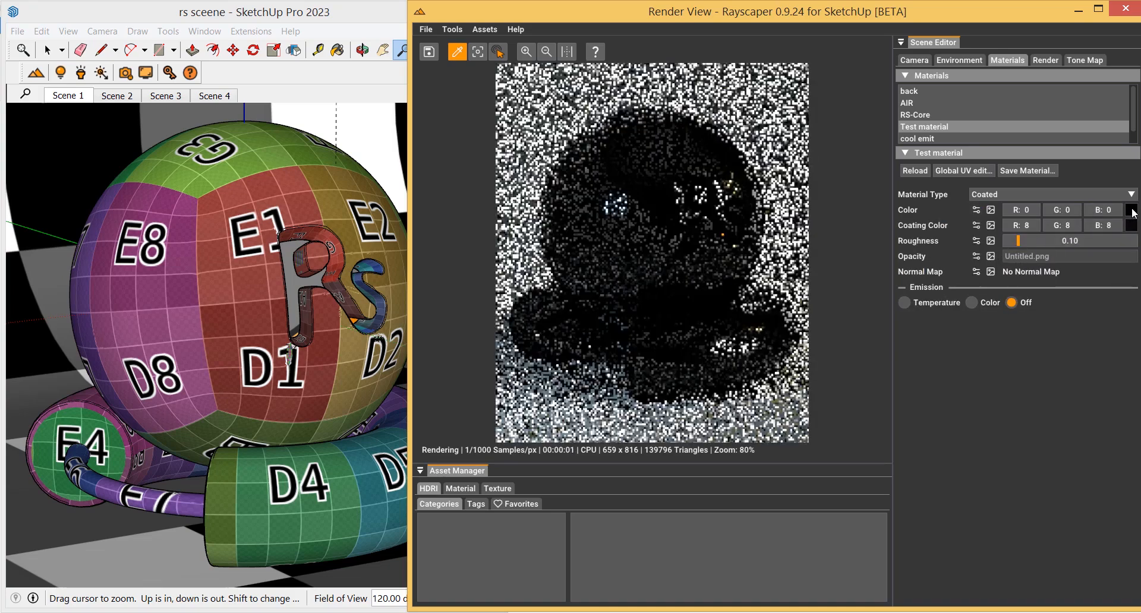
{"action": "left_click", "coordinate": [1132, 209]}
{"action": "left_click_drag", "start_coordinate": [1057, 283], "coordinate": [1079, 290]}
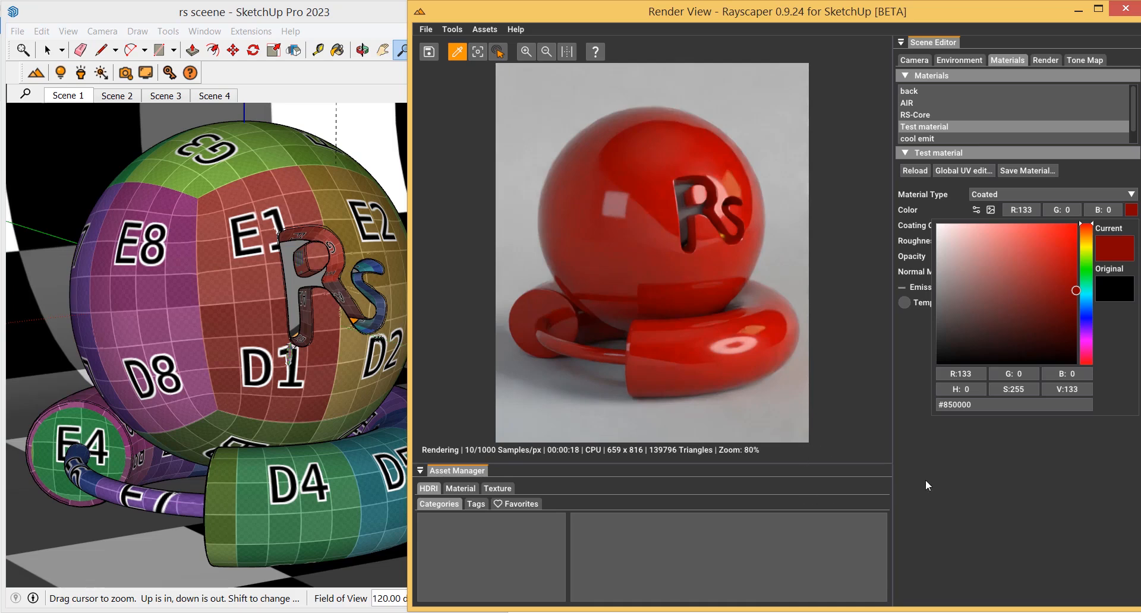
Switch the material type to Glass
{"action": "left_click", "coordinate": [1007, 195]}
{"action": "left_click", "coordinate": [1007, 194]}
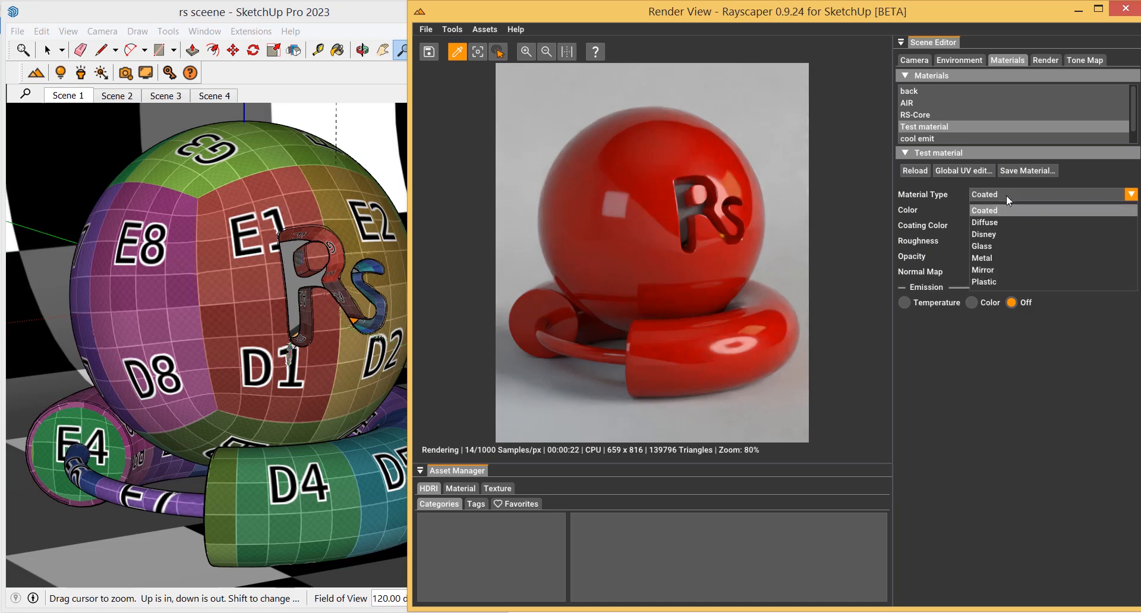
{"action": "left_click", "coordinate": [987, 246]}
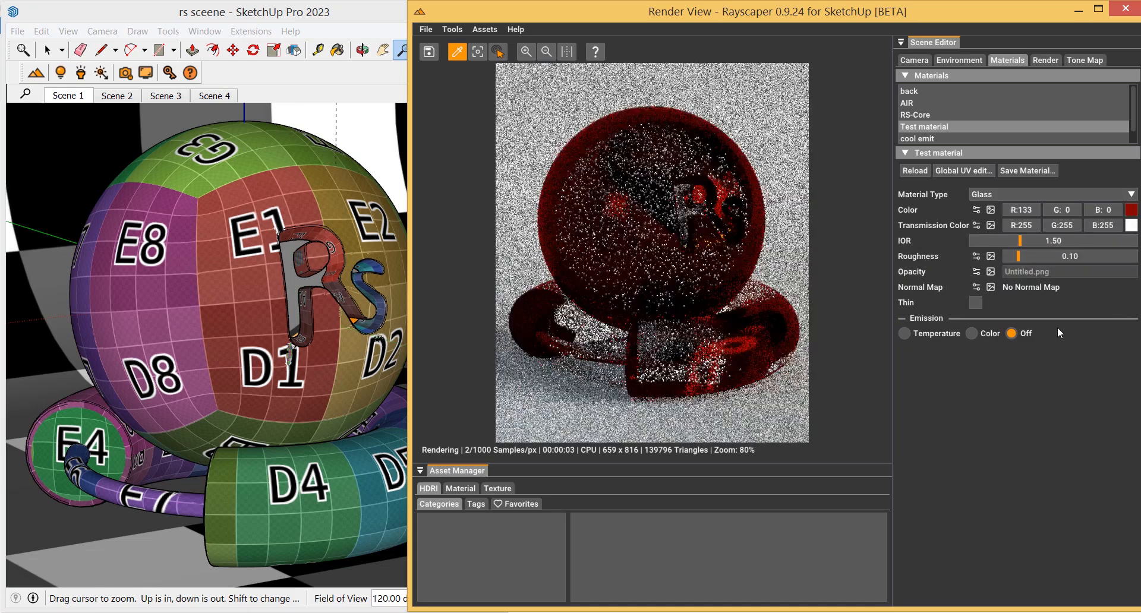
Reload the test material and switch its material type to Glass again
{"action": "left_click", "coordinate": [922, 172]}
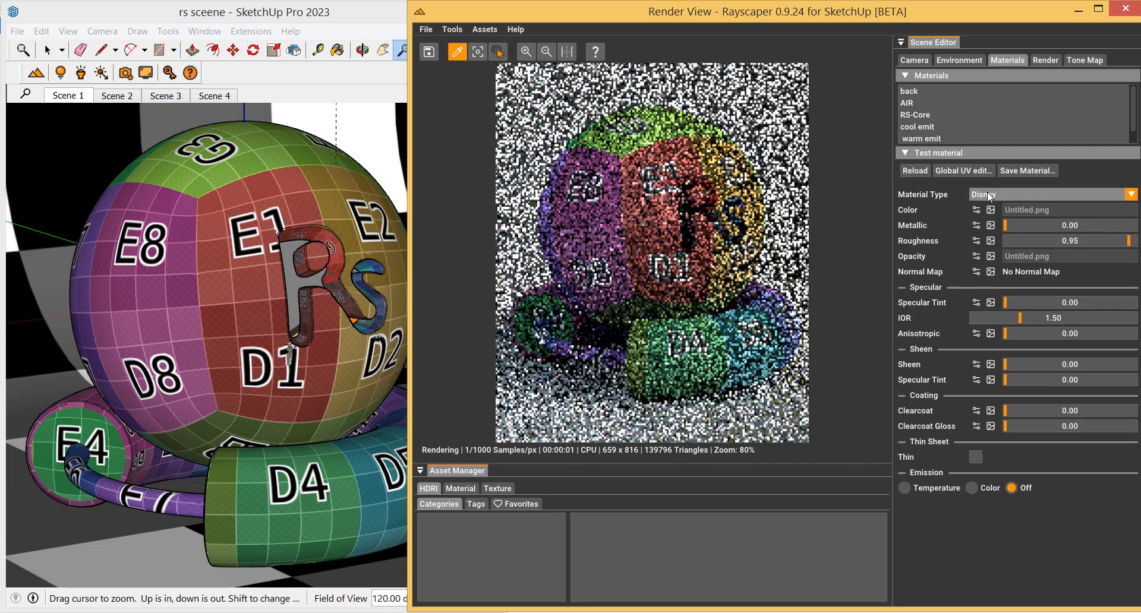
{"action": "left_click", "coordinate": [991, 196]}
{"action": "left_click", "coordinate": [991, 246]}
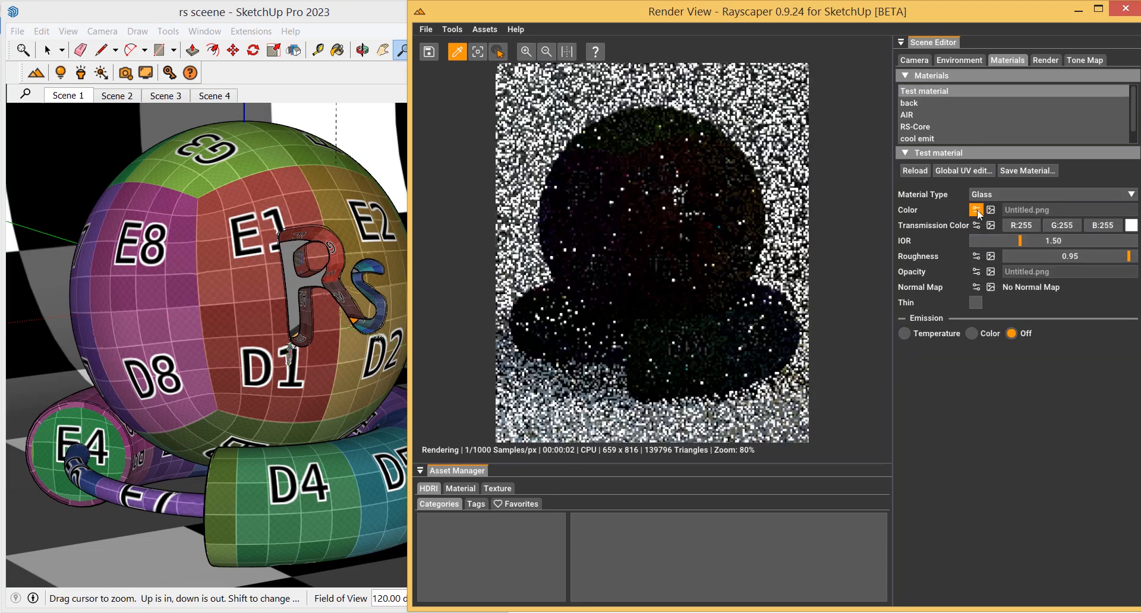
Replace the glass base colour texture with a plain Color of grey 141, 141, 141
{"action": "left_click", "coordinate": [977, 210]}
{"action": "left_click", "coordinate": [1002, 224]}
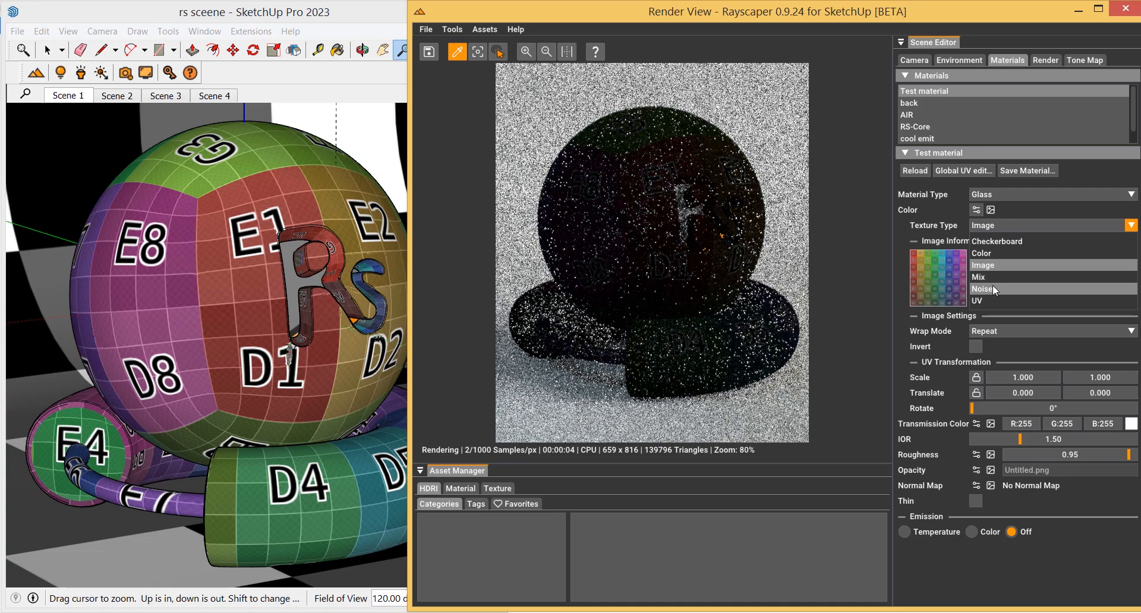
{"action": "left_click", "coordinate": [983, 253]}
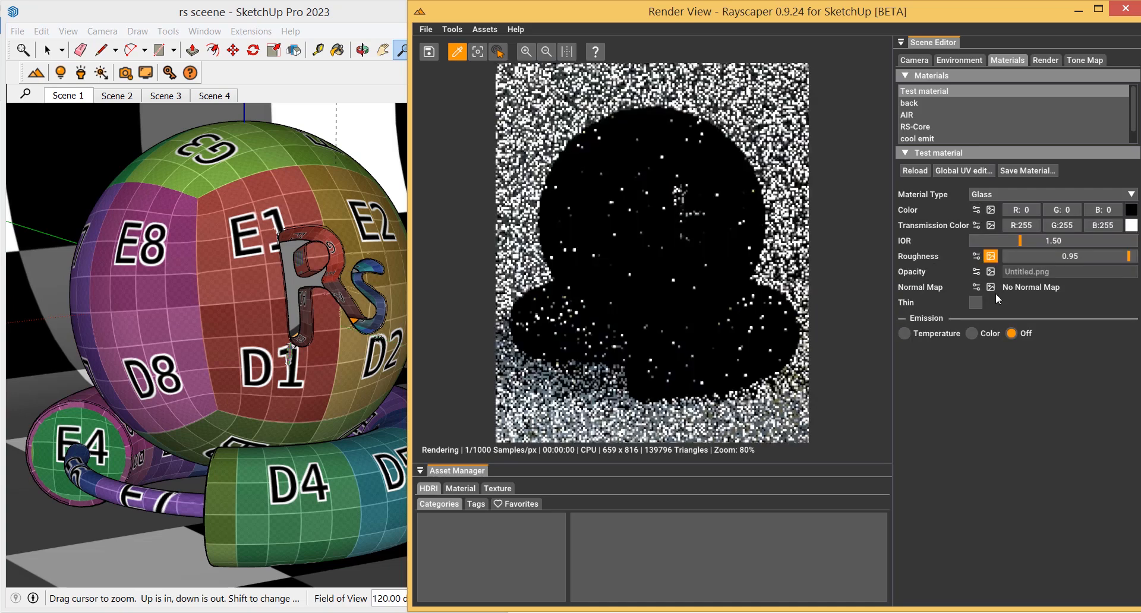
{"action": "left_click", "coordinate": [1131, 210]}
{"action": "left_click_drag", "start_coordinate": [950, 298], "coordinate": [937, 287]}
{"action": "left_click", "coordinate": [1085, 447]}
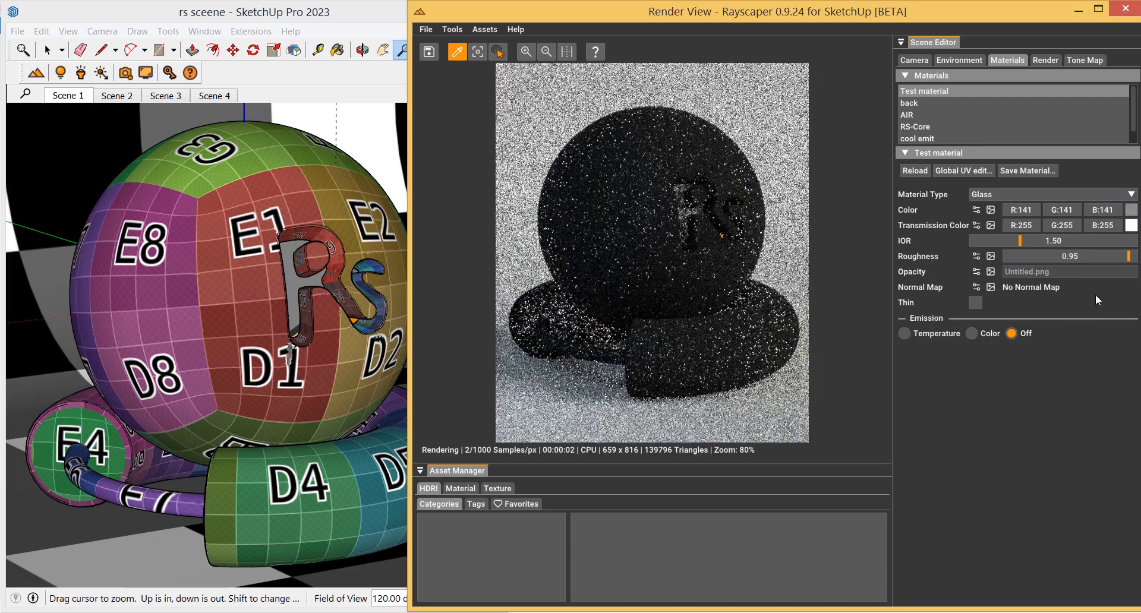
Set the glass base colour to light grey 222, 222, 222
{"action": "left_click", "coordinate": [1132, 215]}
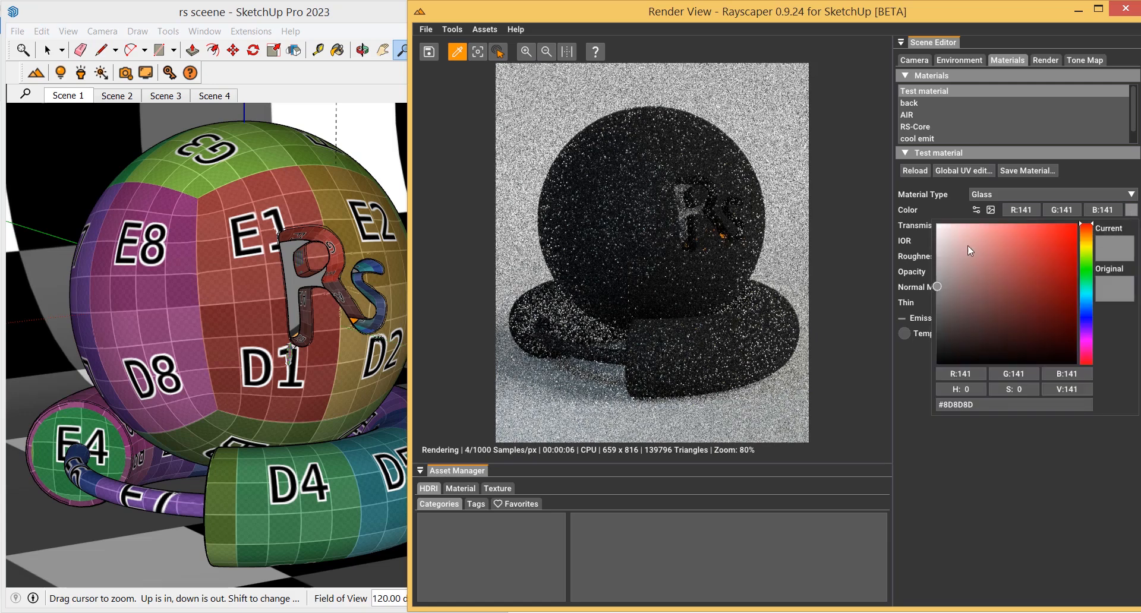
{"action": "left_click_drag", "start_coordinate": [968, 244], "coordinate": [936, 241]}
{"action": "left_click", "coordinate": [955, 491]}
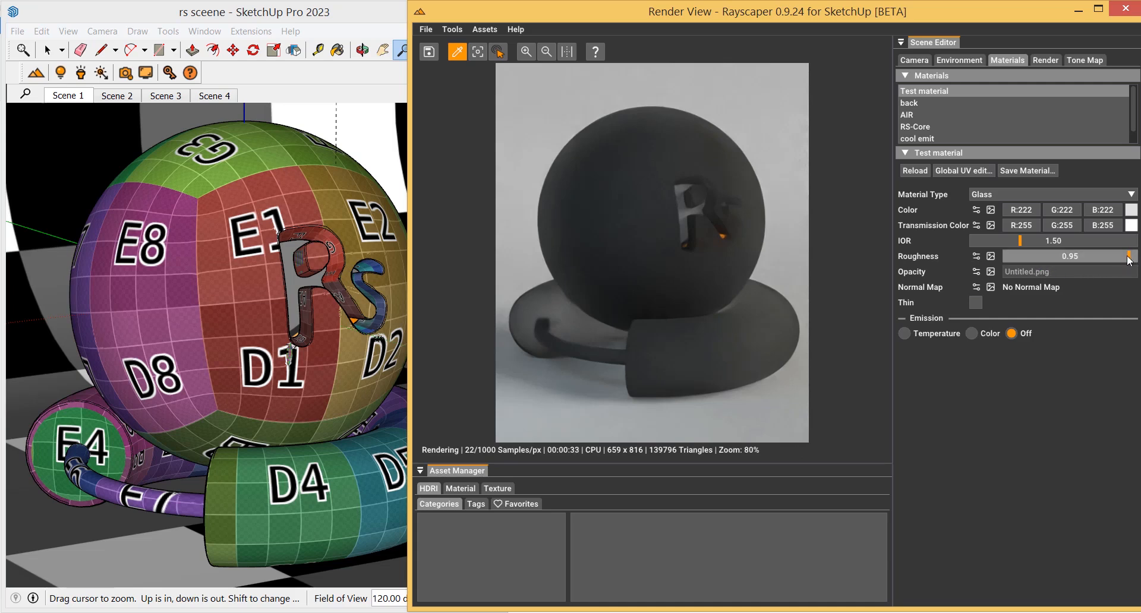
Lower the roughness to 0.49 and set the transmission colour to green 118, 235, 177
{"action": "left_click_drag", "start_coordinate": [1129, 257], "coordinate": [1069, 256]}
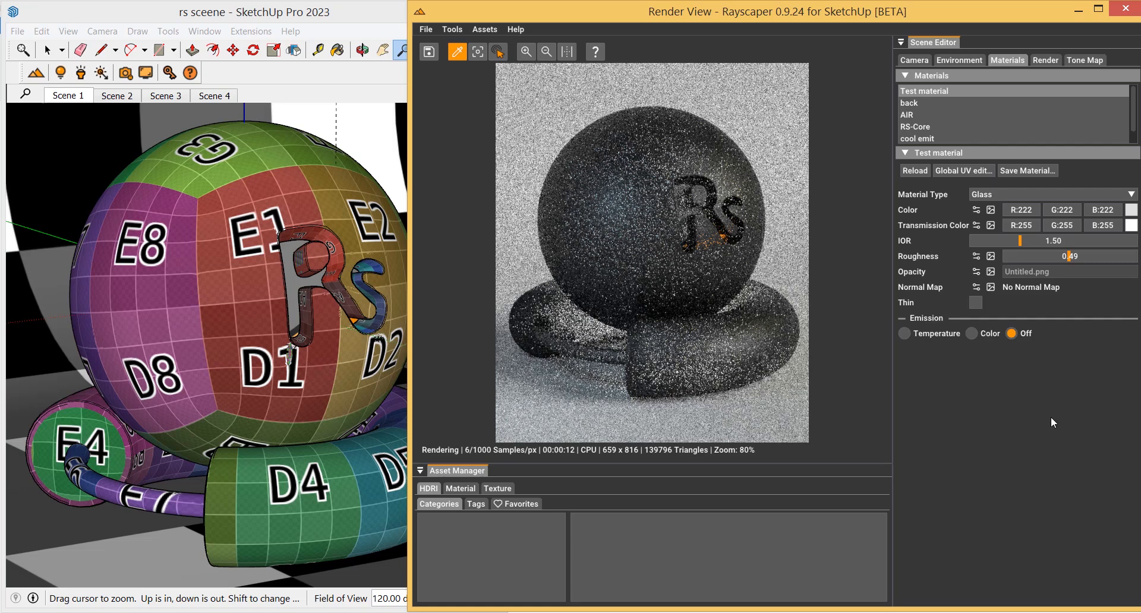
{"action": "left_click", "coordinate": [1131, 226]}
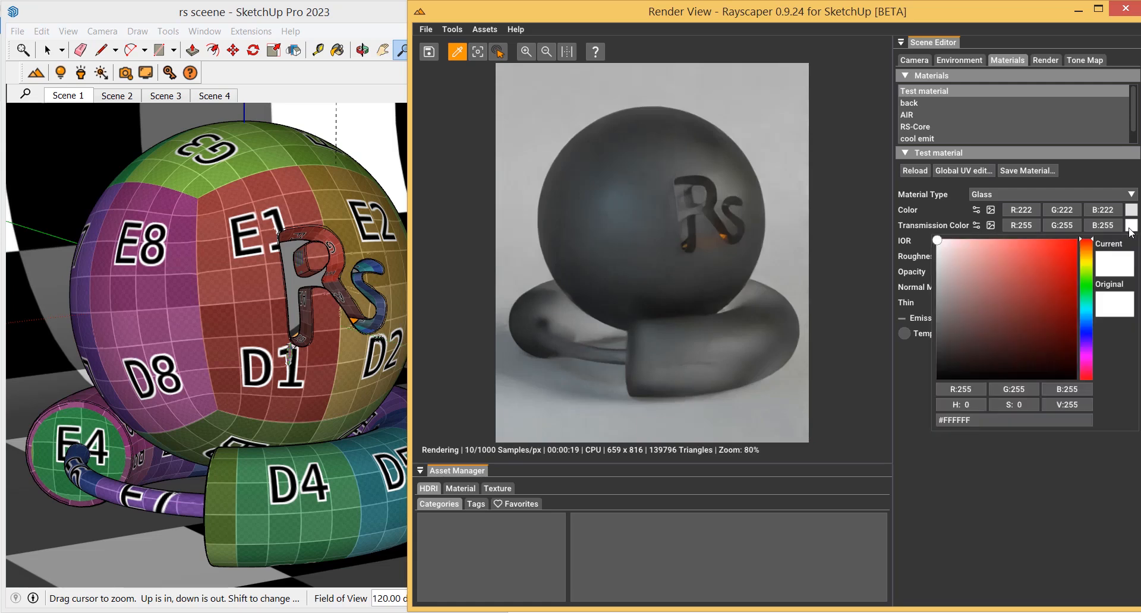
{"action": "left_click", "coordinate": [1042, 248]}
{"action": "left_click", "coordinate": [1086, 298]}
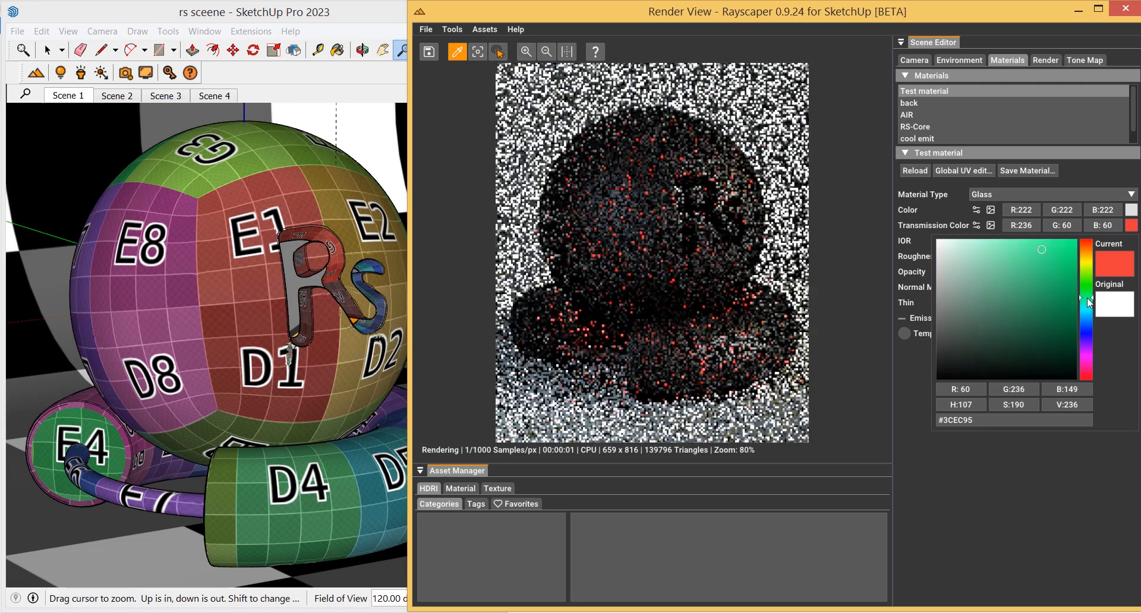
{"action": "left_click", "coordinate": [1007, 255]}
{"action": "left_click", "coordinate": [880, 430]}
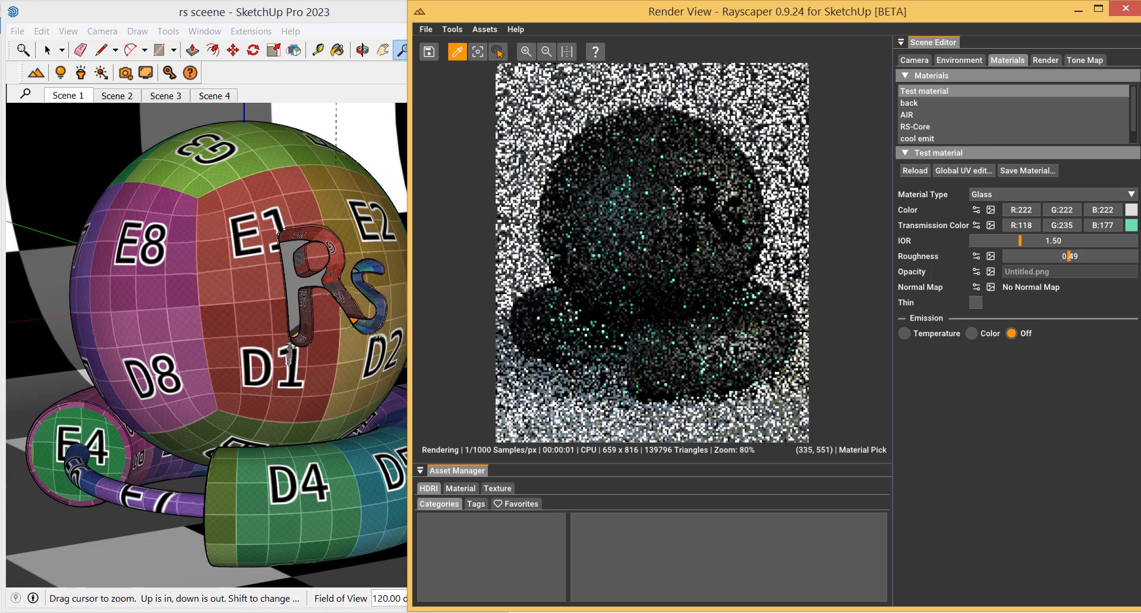
Set the glass base colour to near-white 238, 235, 235
{"action": "left_click", "coordinate": [1131, 209]}
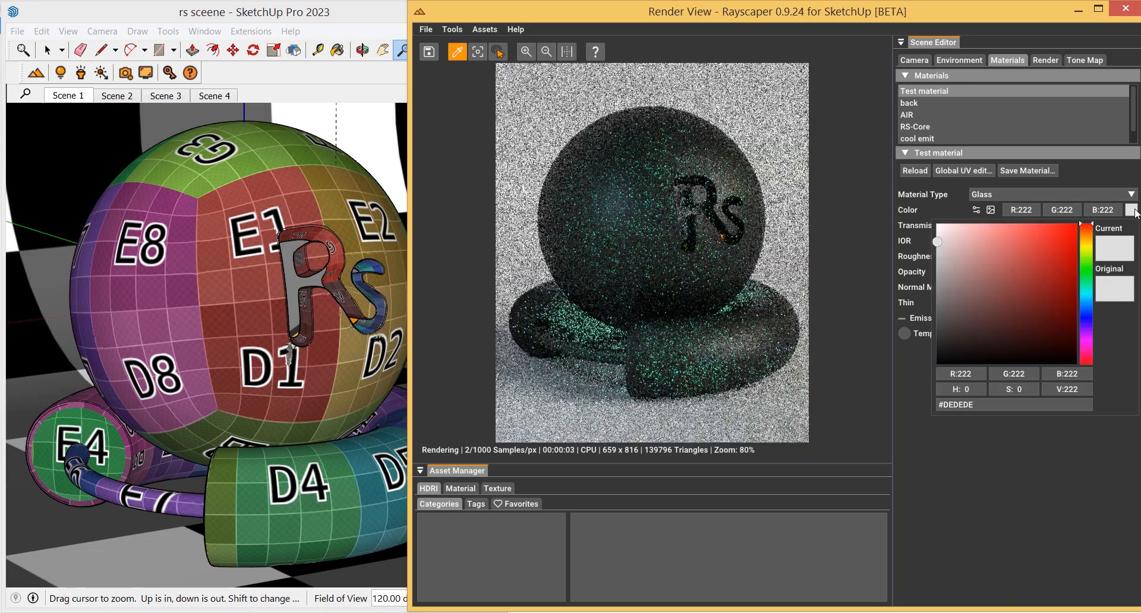
{"action": "left_click_drag", "start_coordinate": [954, 236], "coordinate": [938, 234]}
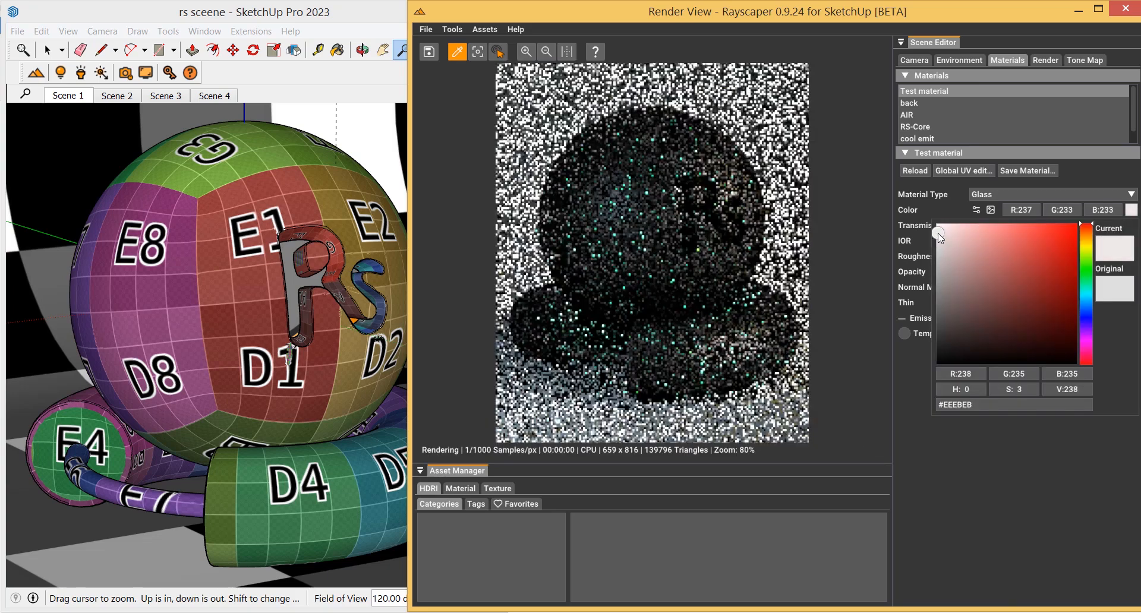
{"action": "left_click", "coordinate": [951, 479]}
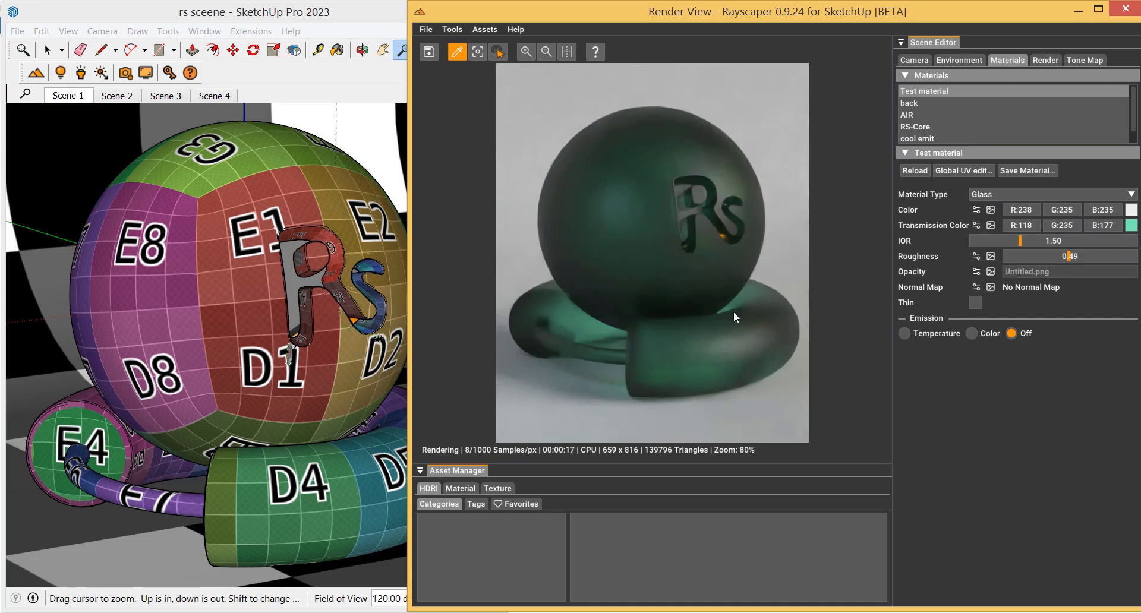
Reduce the glass material's roughness to 0.01
{"action": "left_click_drag", "start_coordinate": [1066, 256], "coordinate": [1011, 255]}
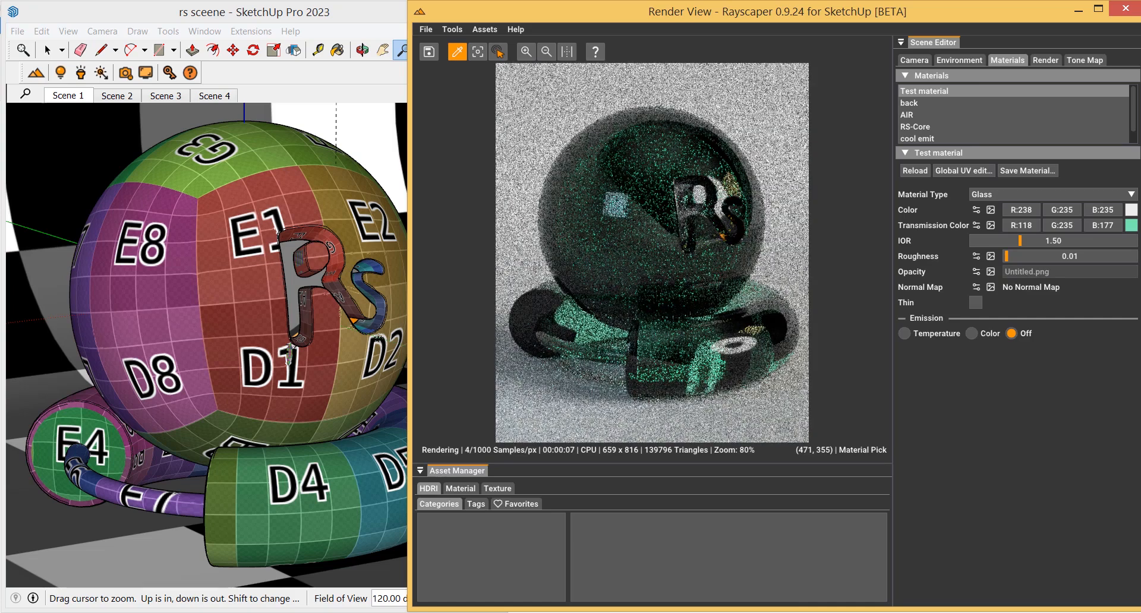
{"action": "left_click", "coordinate": [880, 304]}
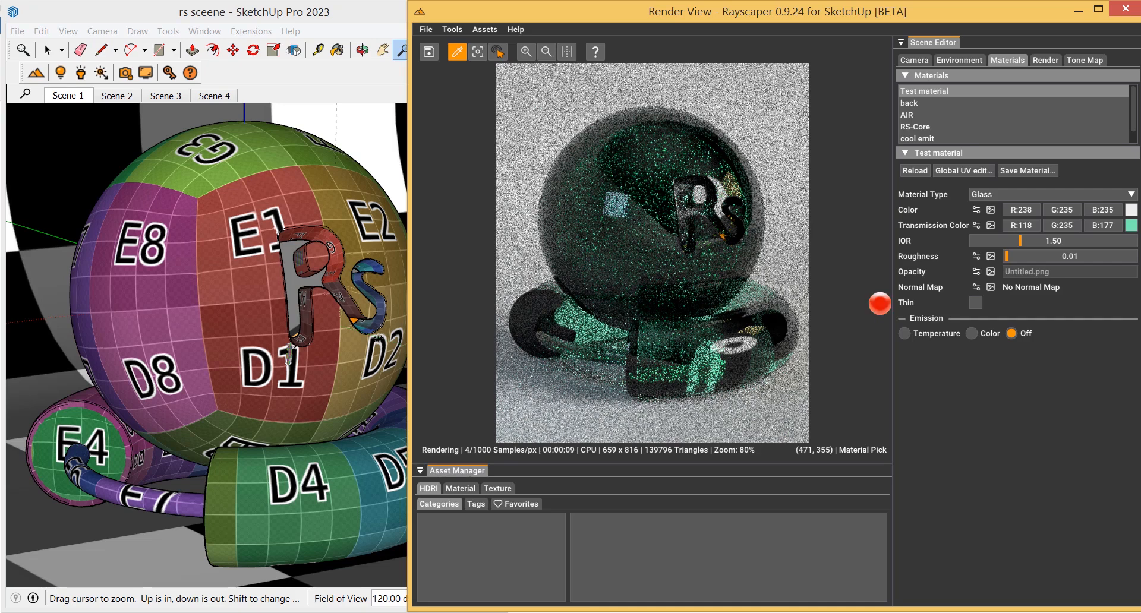
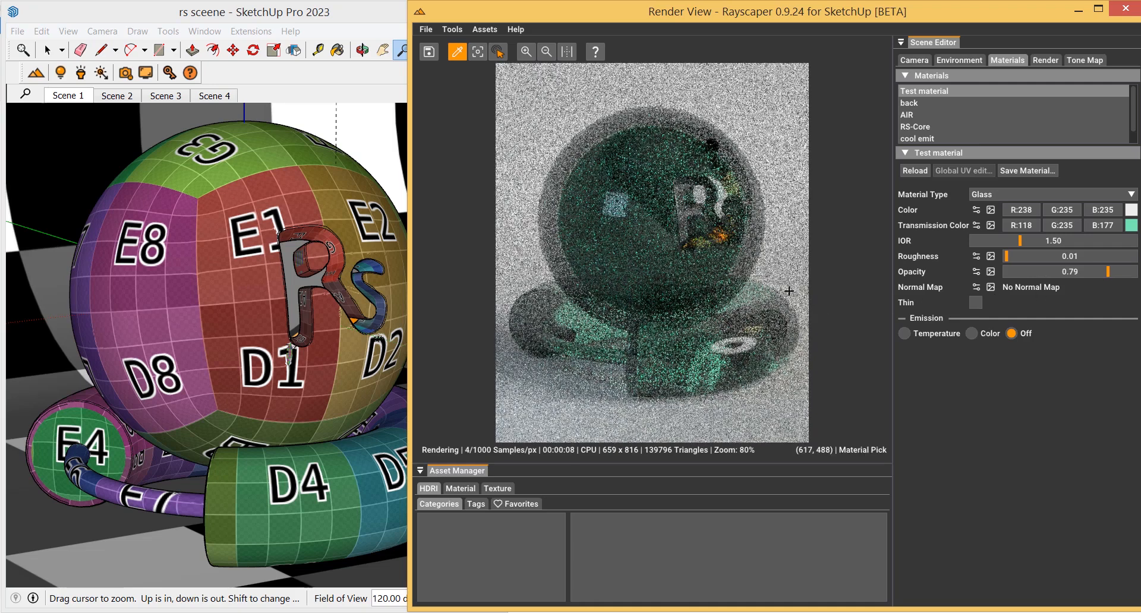
Raise the glass opacity to 1.00 and lower its roughness to 0.00
{"action": "left_click_drag", "start_coordinate": [1107, 271], "coordinate": [1139, 274]}
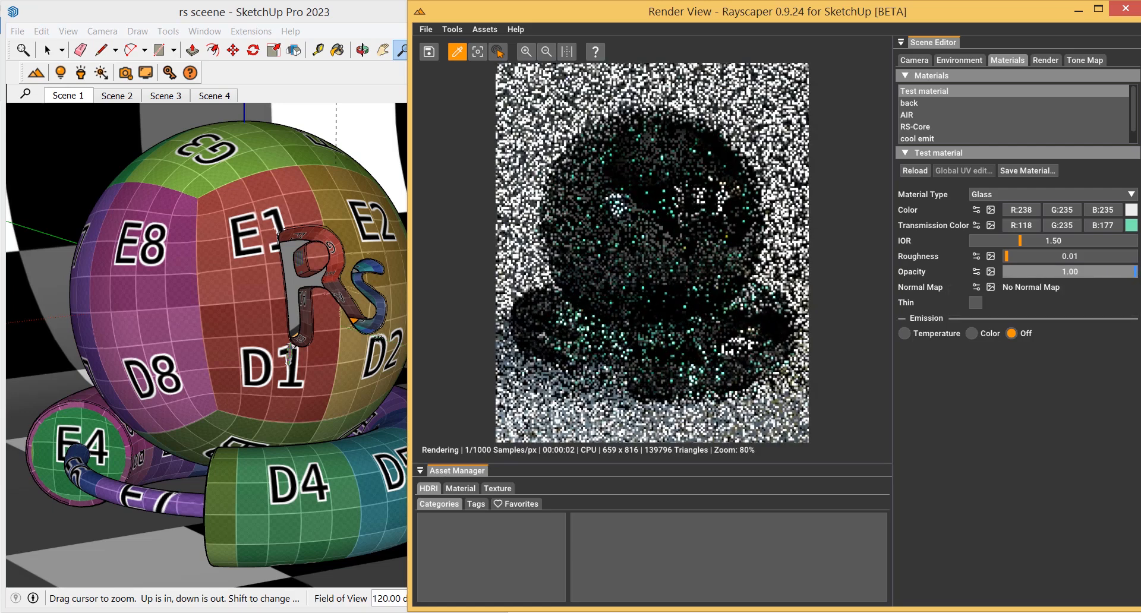
{"action": "left_click_drag", "start_coordinate": [1018, 253], "coordinate": [1004, 255]}
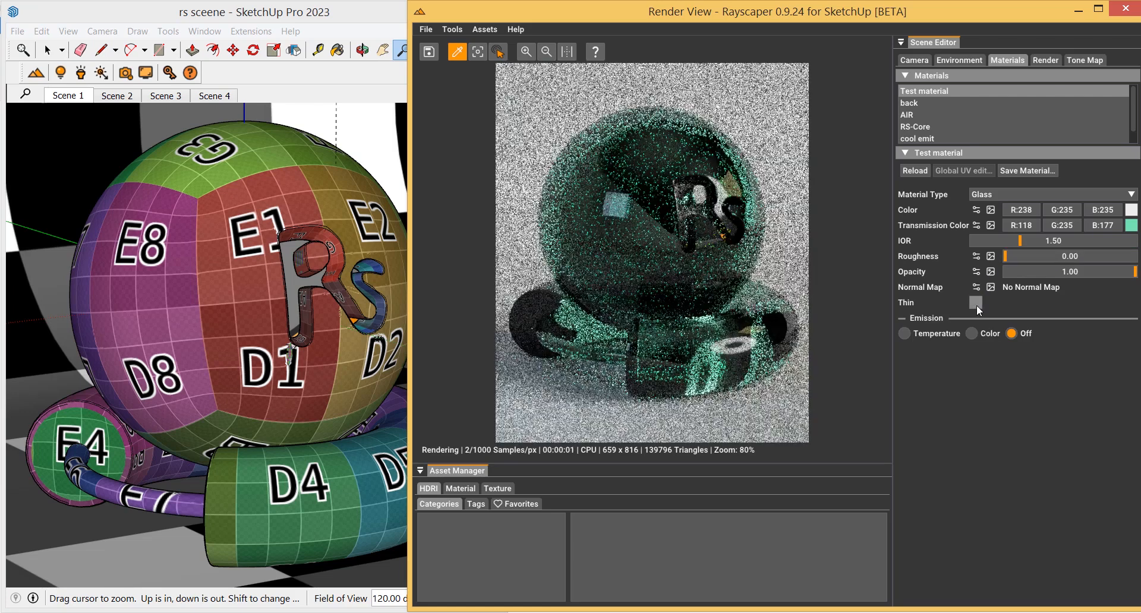
Set the transmission colour to pale green 203, 244, 224 and enable the Thin option
{"action": "left_click", "coordinate": [1132, 225]}
{"action": "left_click", "coordinate": [960, 245]}
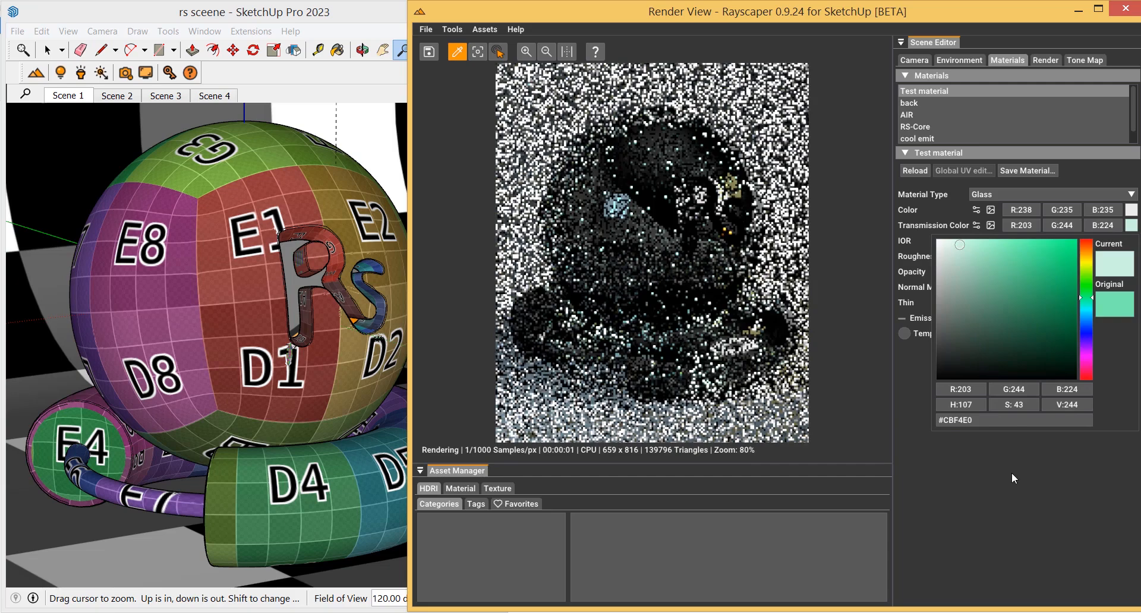
{"action": "left_click", "coordinate": [1011, 472]}
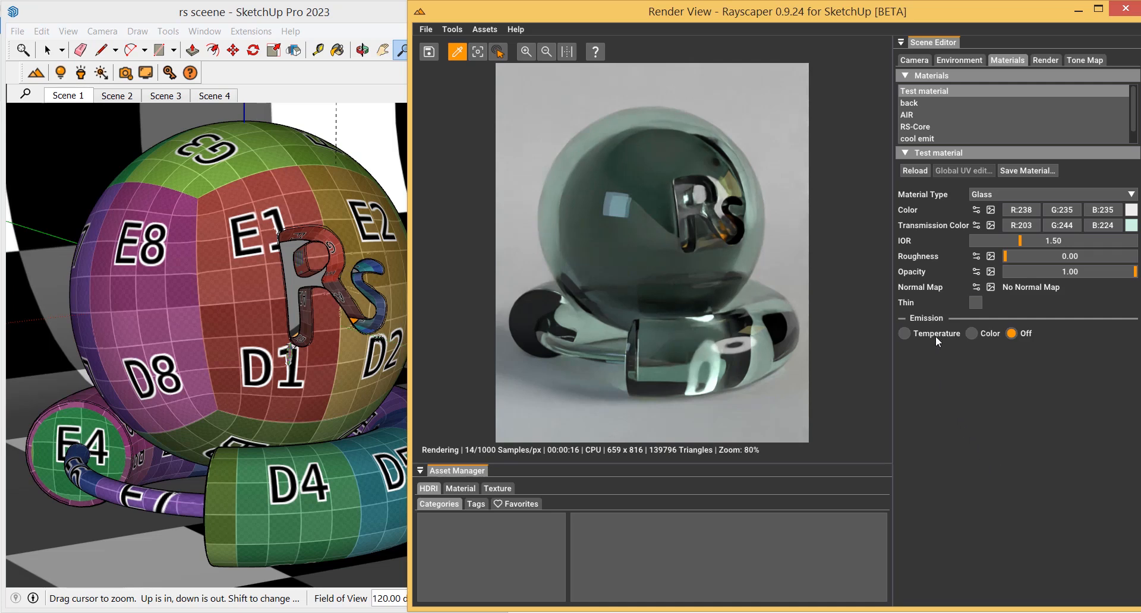
{"action": "left_click", "coordinate": [977, 302]}
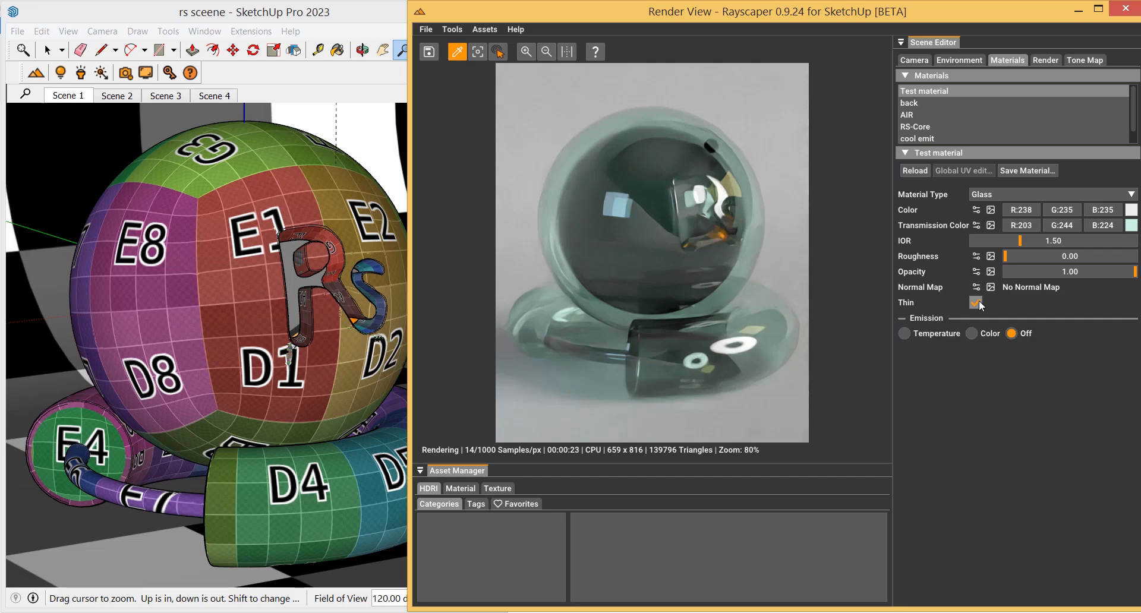
Open the save-material form and enter the category Thin Glass
{"action": "left_click", "coordinate": [1022, 170]}
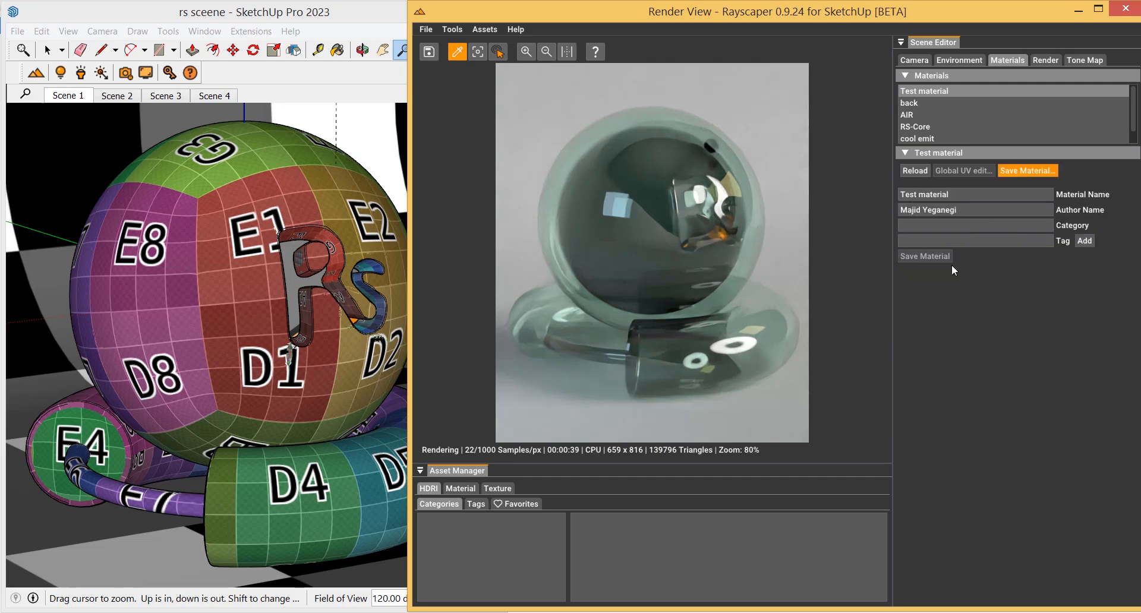
{"action": "left_click", "coordinate": [956, 222]}
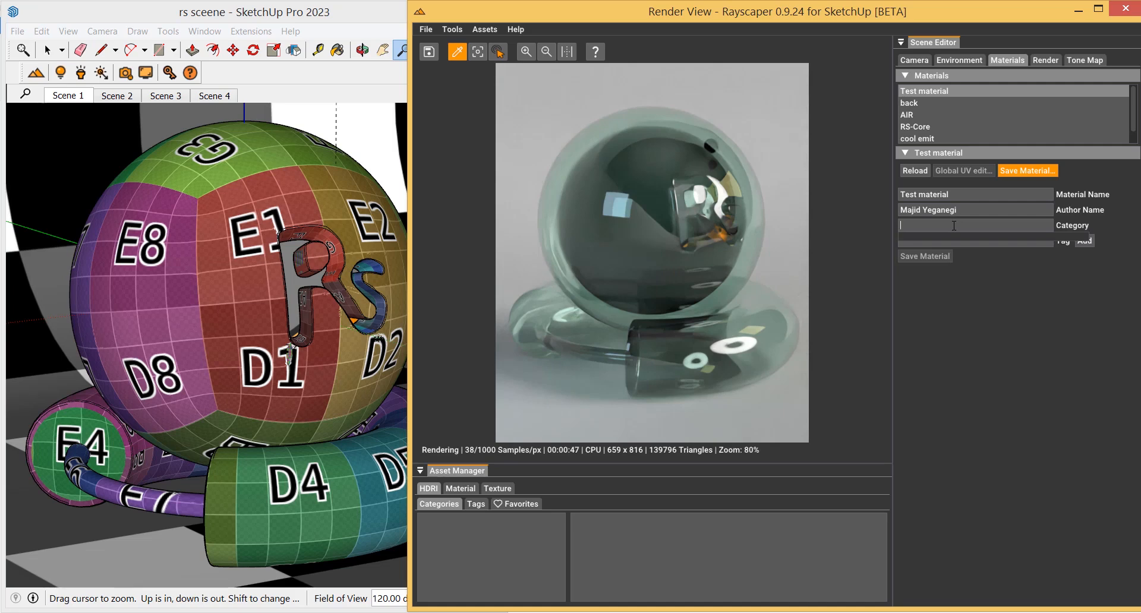
{"action": "type", "text": "Thin "}
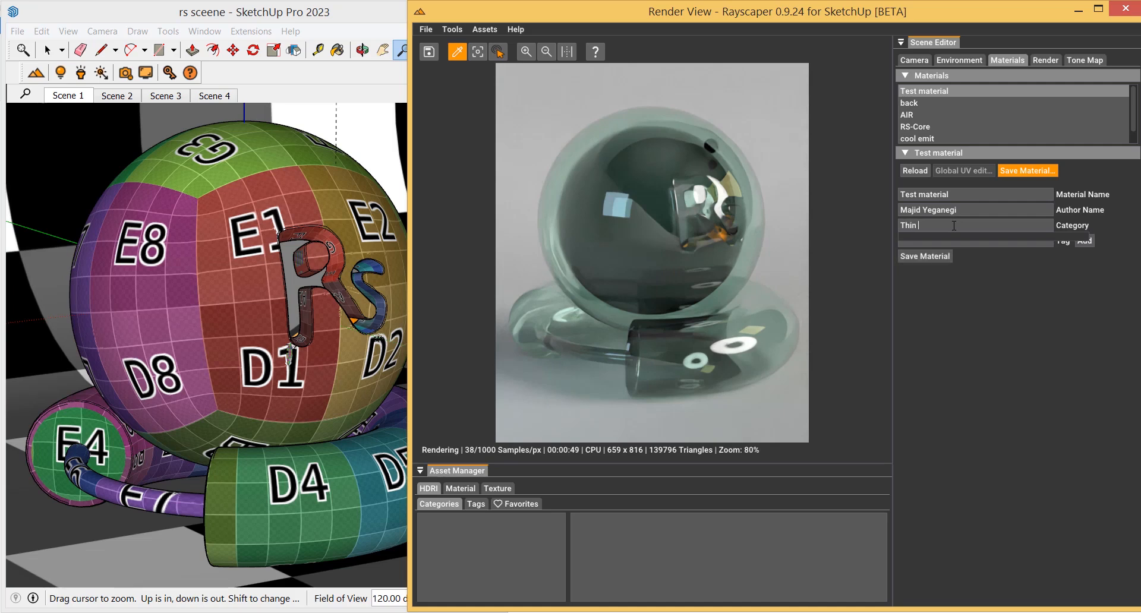
{"action": "type", "text": "Glass"}
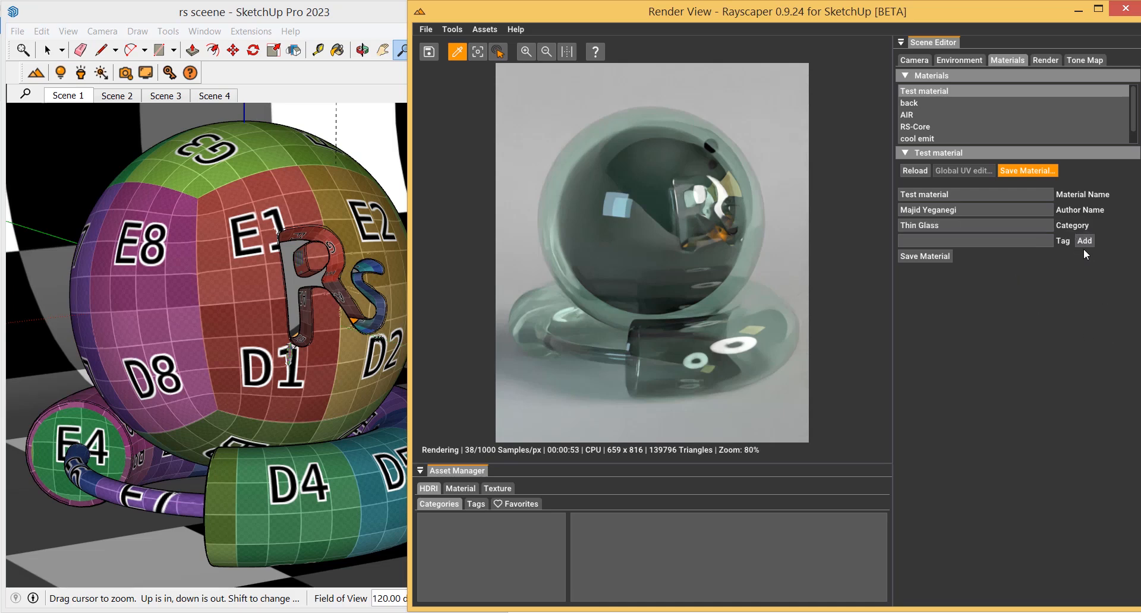
Copy the category text into the tag field and add Thin Glass as a tag
{"action": "left_click_drag", "start_coordinate": [951, 230], "coordinate": [903, 229]}
{"action": "key", "text": "ctrl+c"}
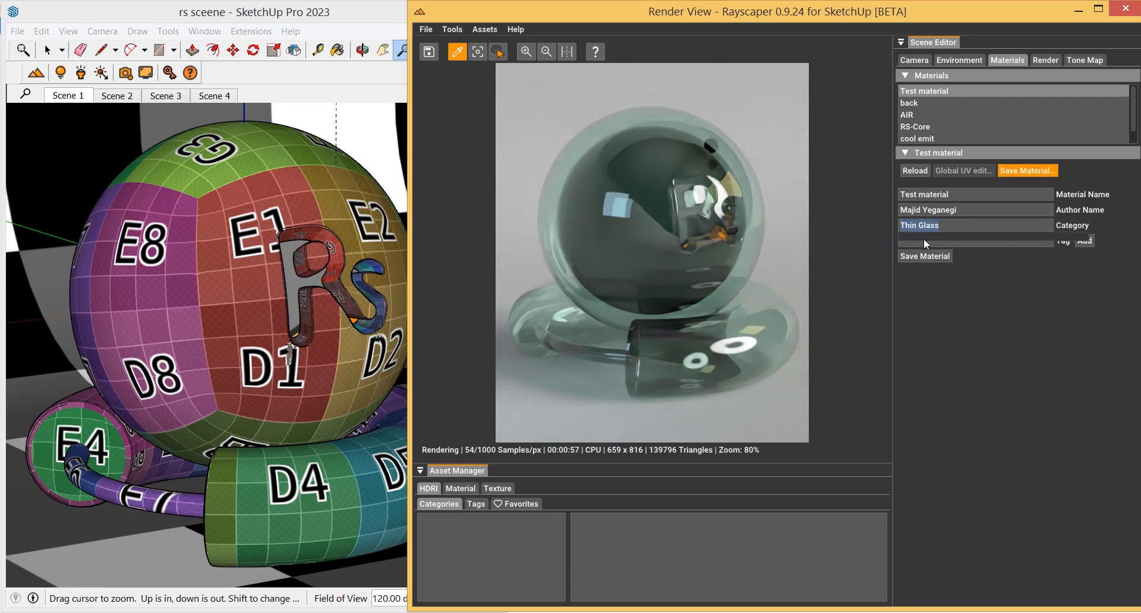
{"action": "left_click", "coordinate": [928, 245]}
{"action": "left_click", "coordinate": [1019, 245]}
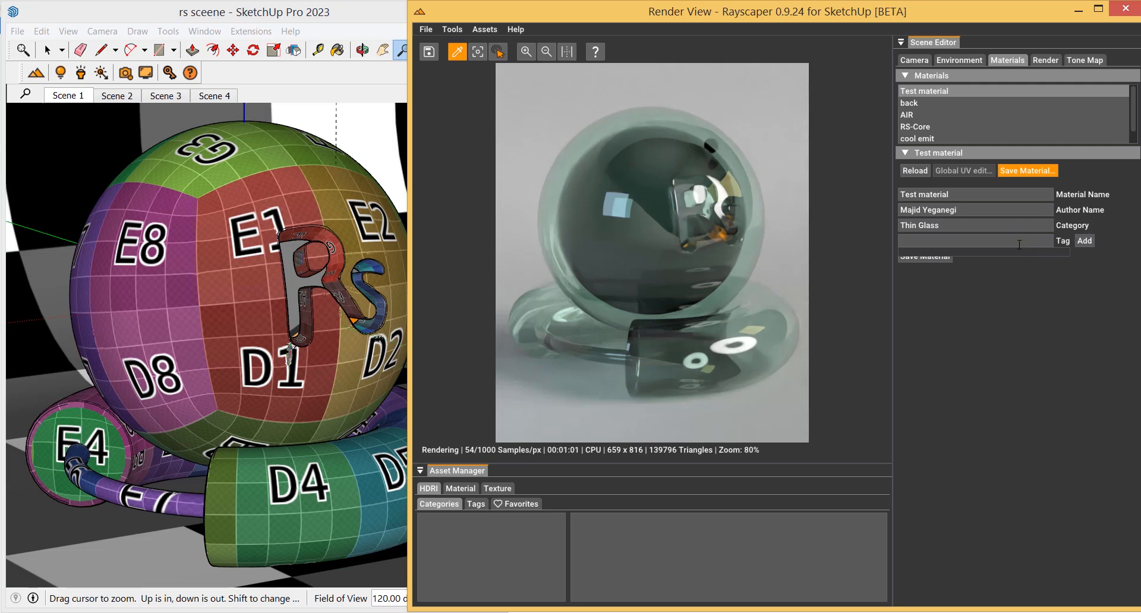
{"action": "key", "text": "ctrl+v"}
{"action": "left_click", "coordinate": [1083, 242]}
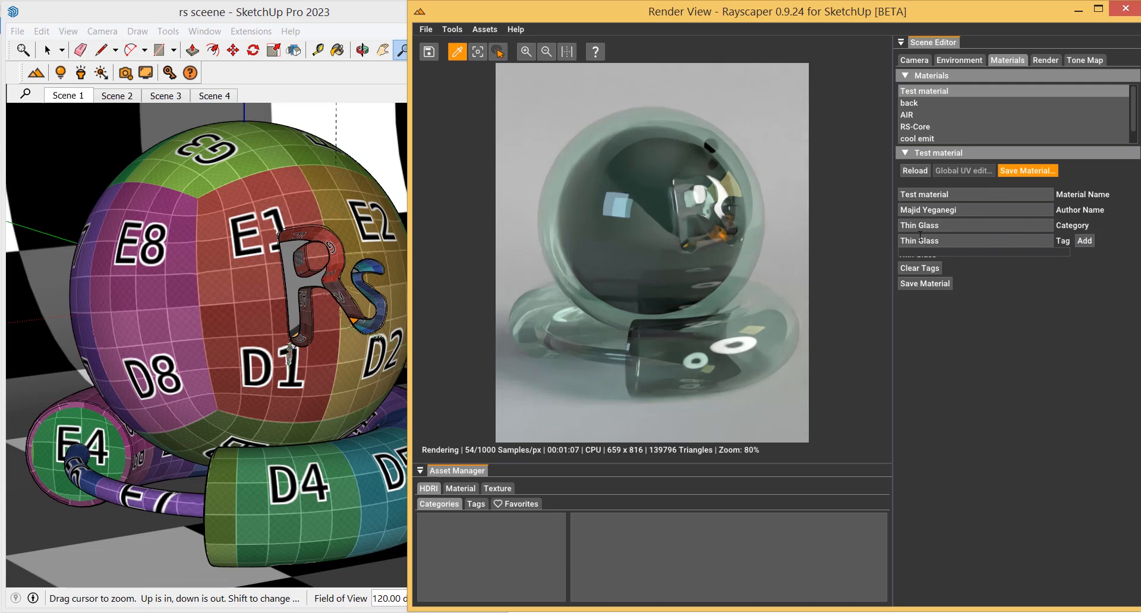
Add a second tag Colored Glass and save the material to the asset library
{"action": "left_click_drag", "start_coordinate": [918, 243], "coordinate": [897, 240]}
{"action": "type", "text": "Colore"}
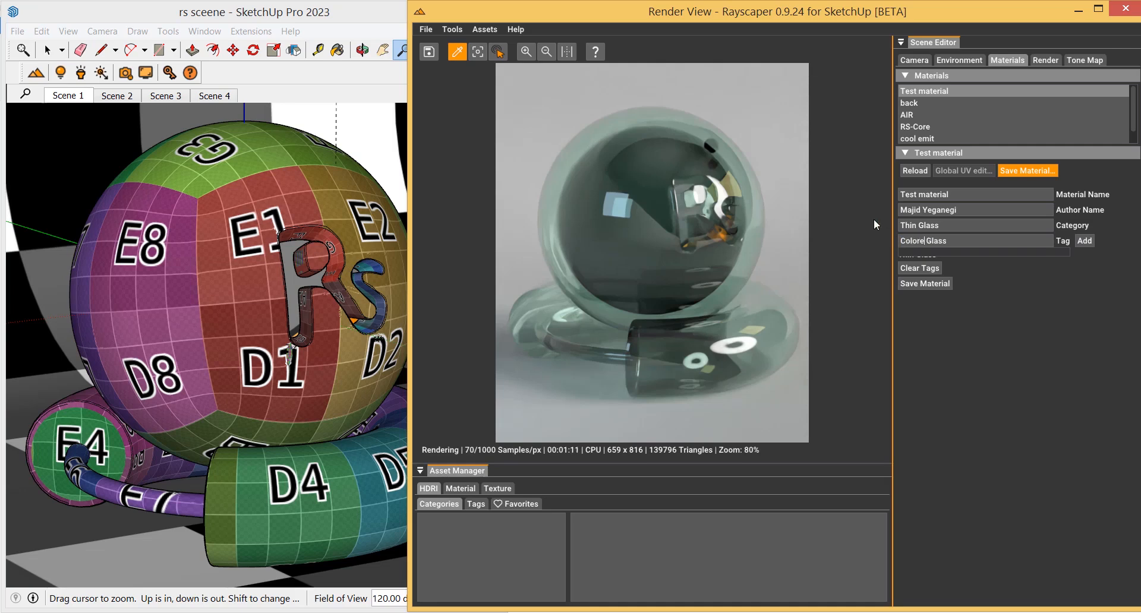
{"action": "type", "text": "d"}
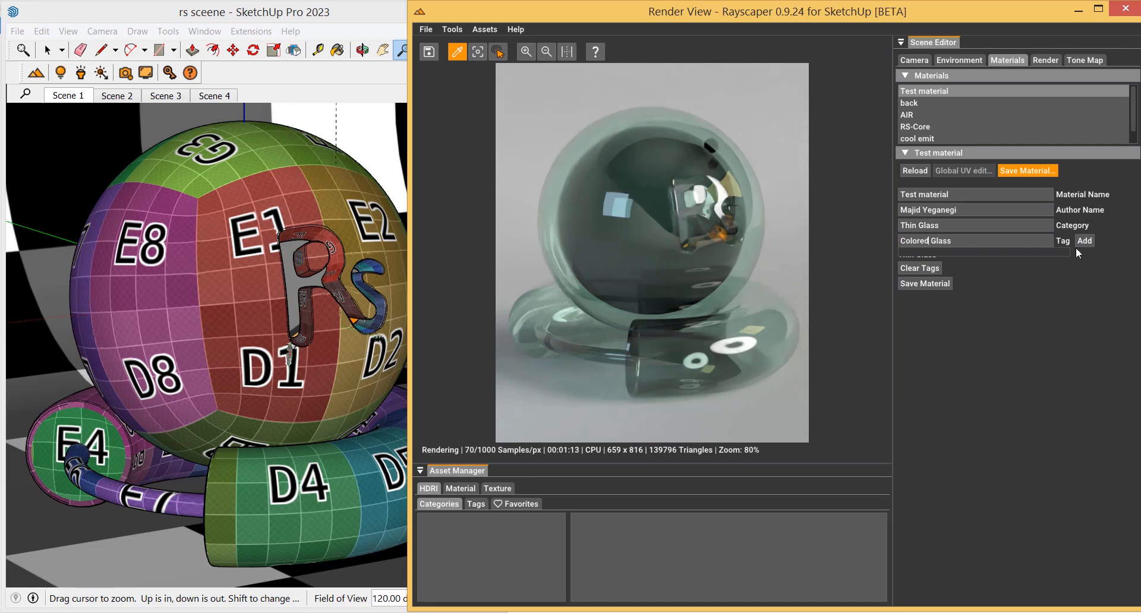
{"action": "left_click", "coordinate": [1080, 246]}
{"action": "key", "text": "shift+Left"}
{"action": "key", "text": "shift+Left"}
{"action": "key", "text": "shift+Left"}
{"action": "key", "text": "shift+Left"}
{"action": "key", "text": "shift+Left"}
{"action": "key", "text": "shift+Left"}
{"action": "key", "text": "shift+Left"}
{"action": "key", "text": "BackSpace"}
{"action": "left_click", "coordinate": [926, 284]}
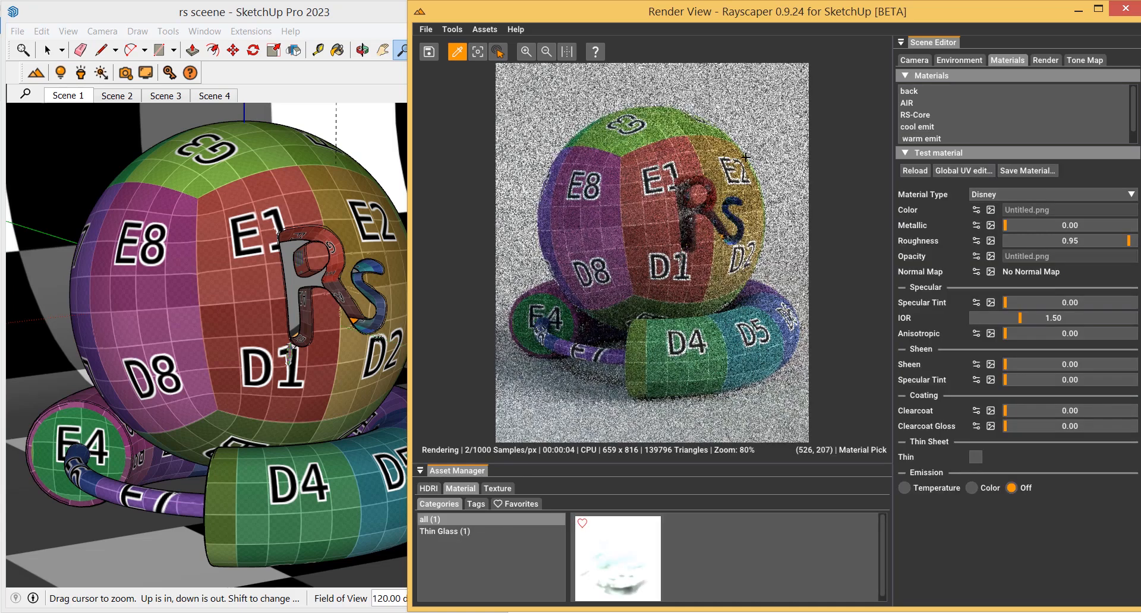
Try rotating the colour image texture to 36° and return the rotation to 0°
{"action": "left_click", "coordinate": [976, 209]}
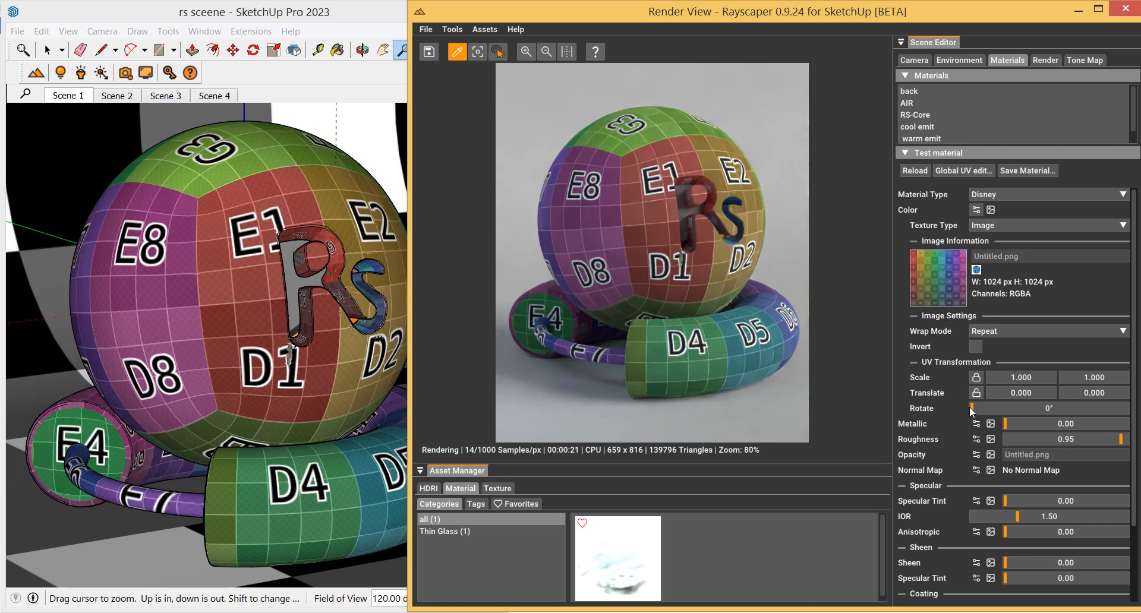
{"action": "left_click_drag", "start_coordinate": [978, 412], "coordinate": [1005, 414]}
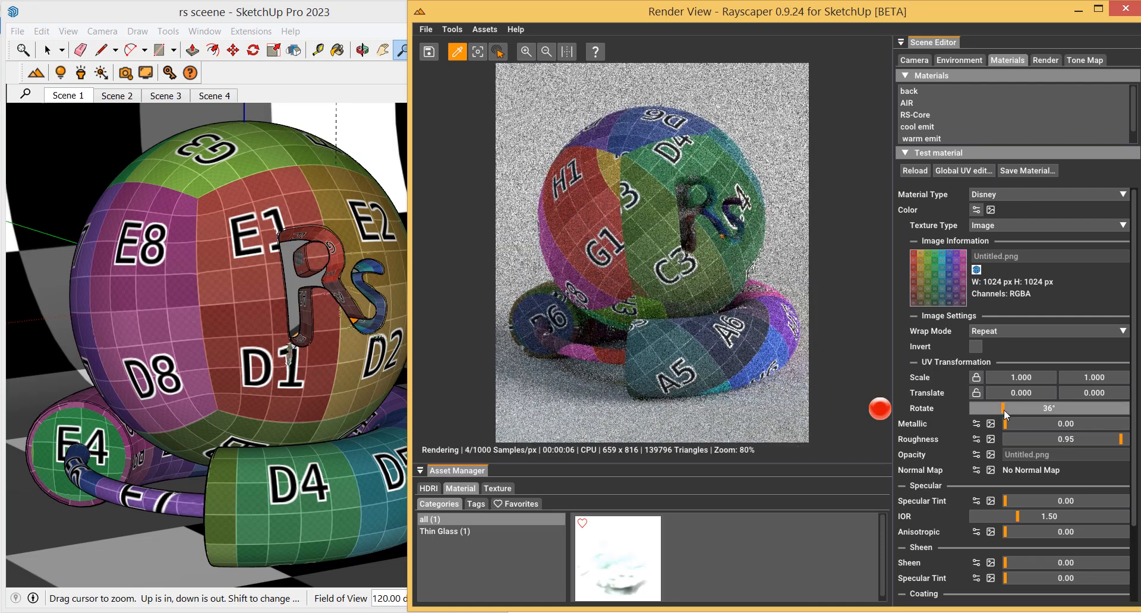
{"action": "left_click_drag", "start_coordinate": [1004, 409], "coordinate": [963, 406]}
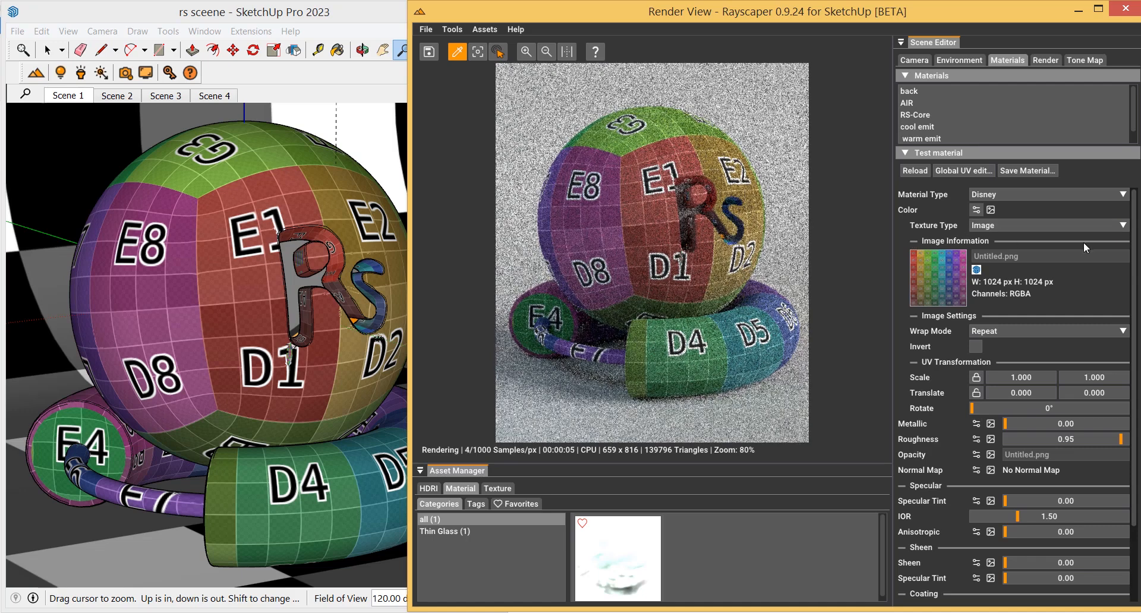
{"action": "left_click", "coordinate": [977, 210]}
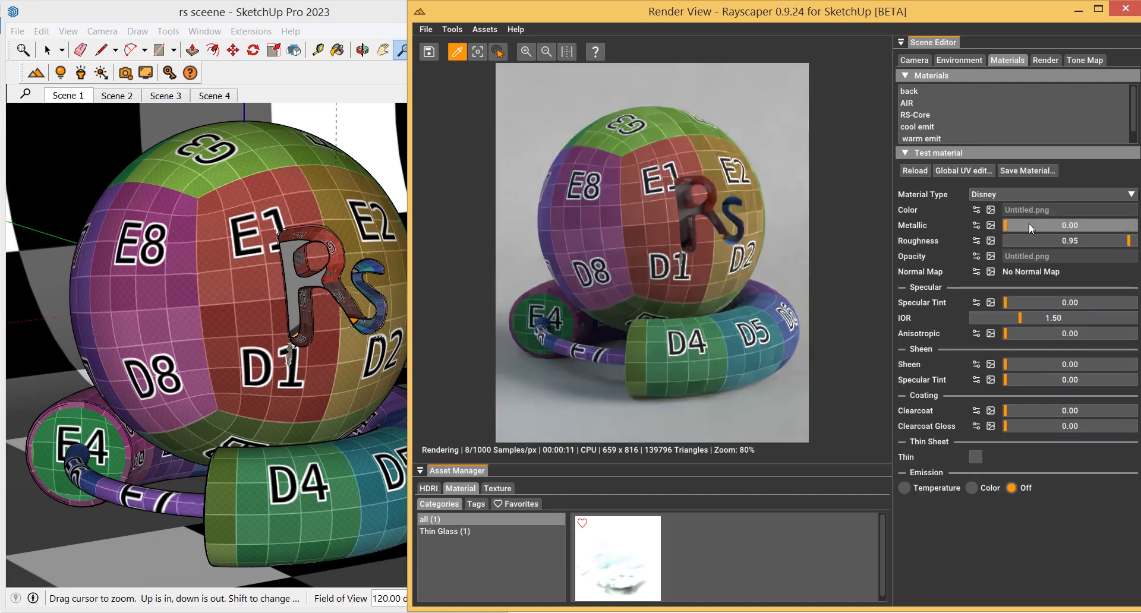
Set metallic to 1.00 and roughness to 0.04
{"action": "left_click_drag", "start_coordinate": [1031, 226], "coordinate": [1136, 229]}
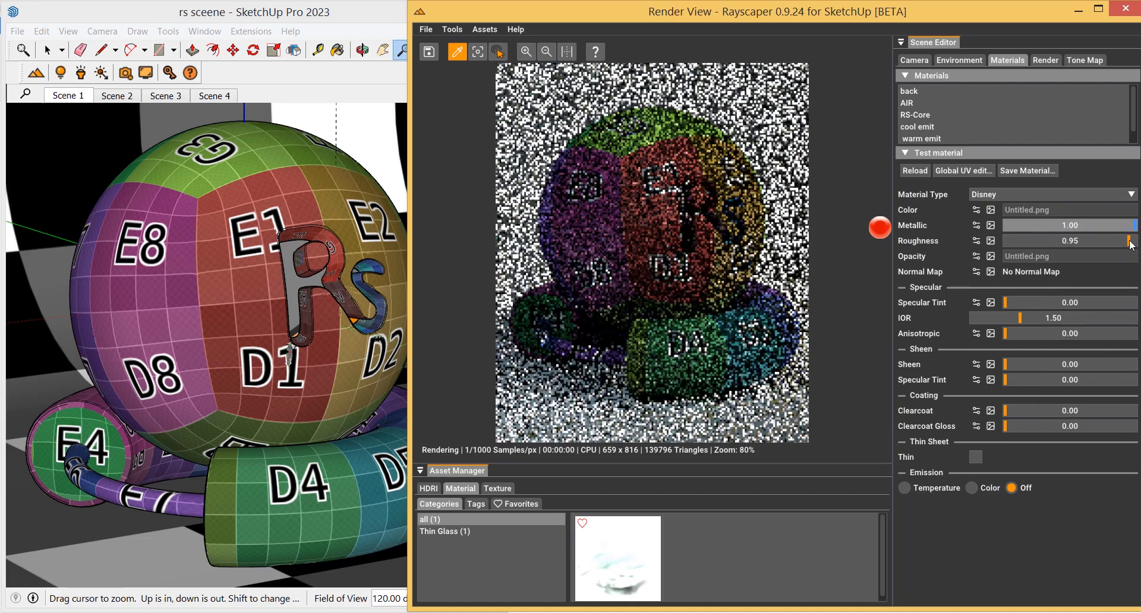
{"action": "left_click_drag", "start_coordinate": [1019, 242], "coordinate": [1011, 242]}
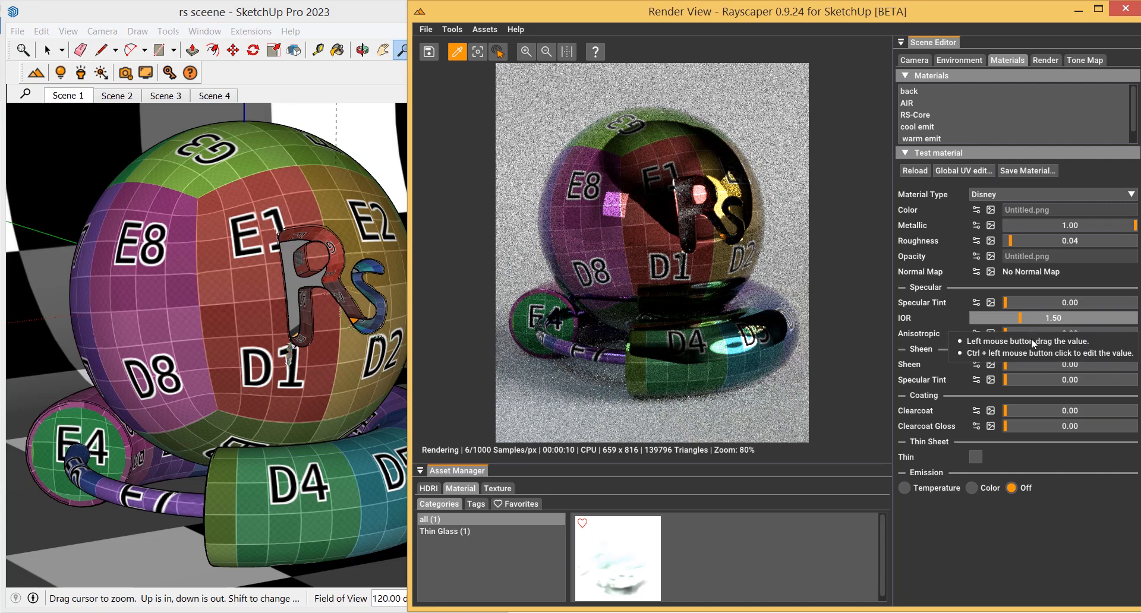
Switch the base colour from an image texture to a plain colour and set it to dark red 142, 1, 1
{"action": "left_click", "coordinate": [977, 210]}
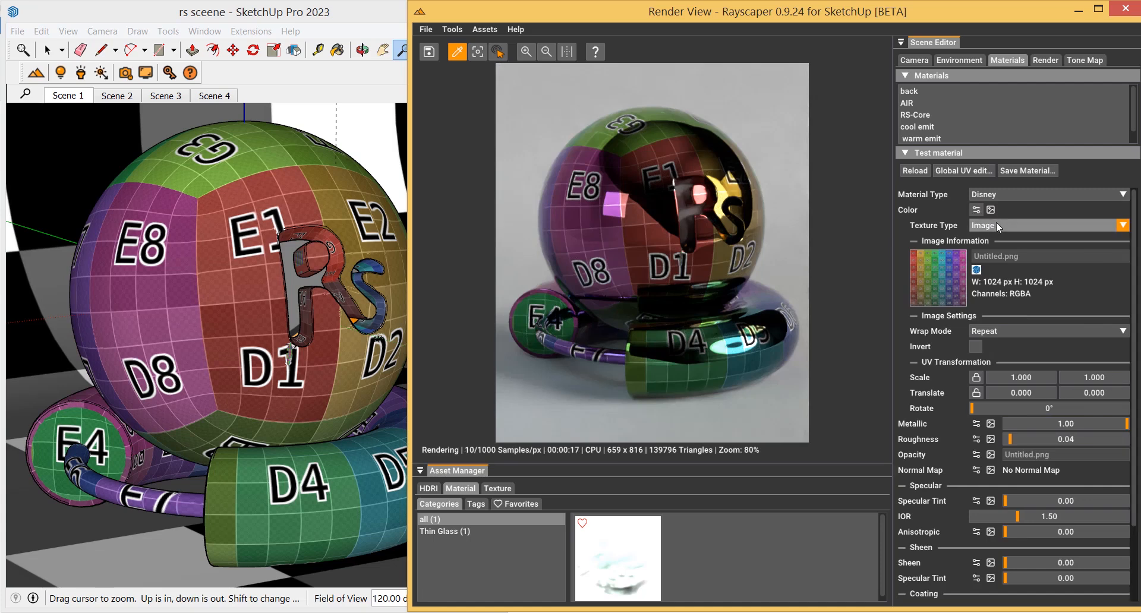
{"action": "left_click", "coordinate": [997, 224]}
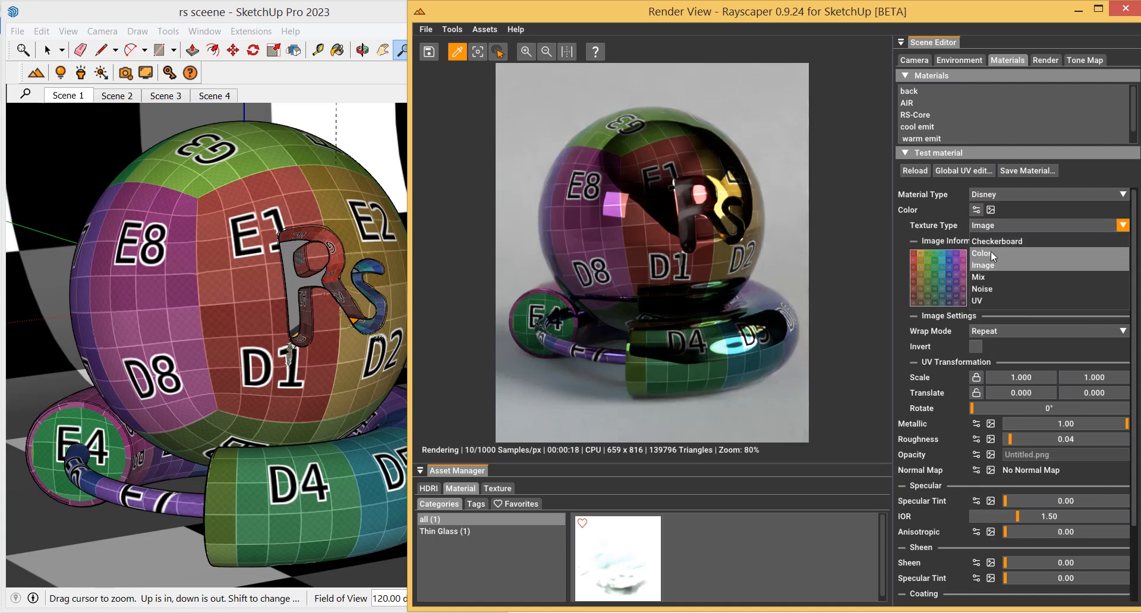
{"action": "left_click", "coordinate": [992, 254]}
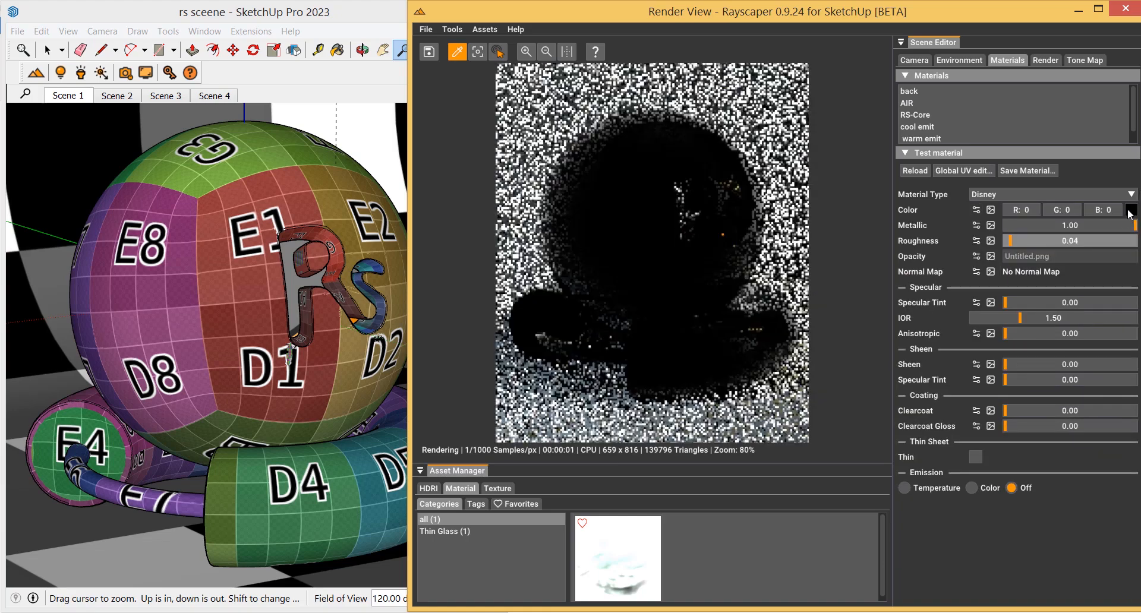
{"action": "left_click", "coordinate": [1130, 211]}
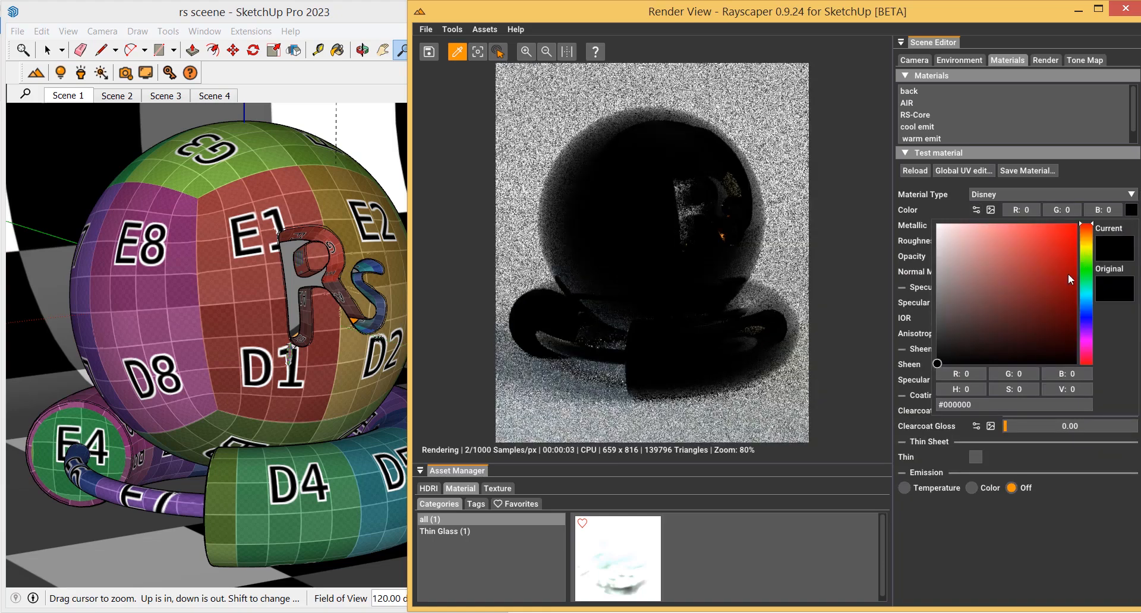
{"action": "left_click_drag", "start_coordinate": [1074, 286], "coordinate": [1077, 290]}
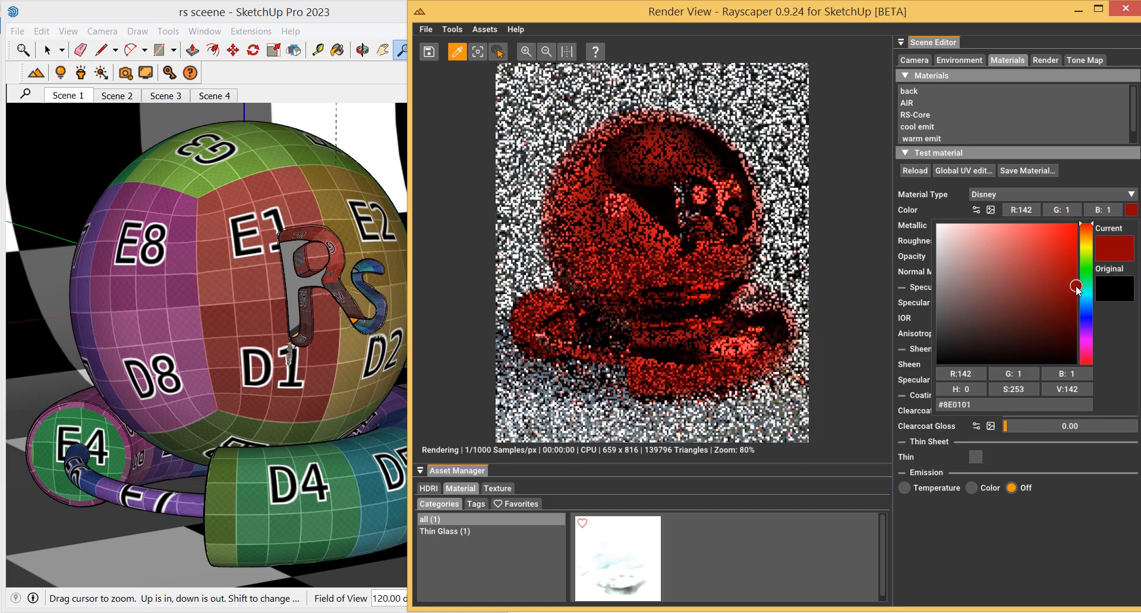
{"action": "left_click", "coordinate": [1056, 525]}
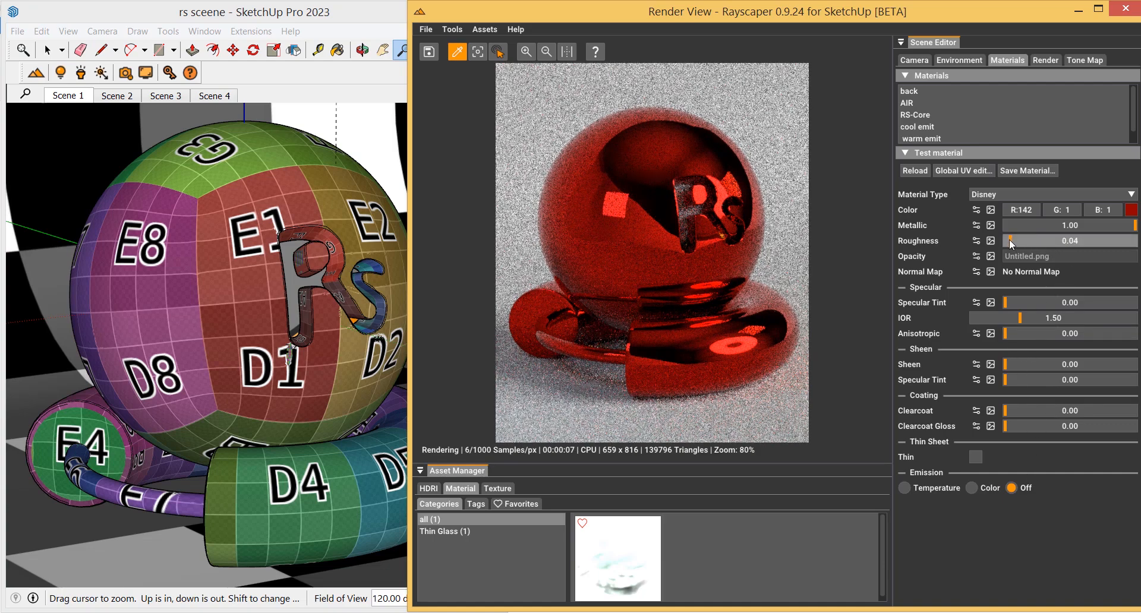
Set the roughness to 1.00
{"action": "left_click", "coordinate": [1134, 240]}
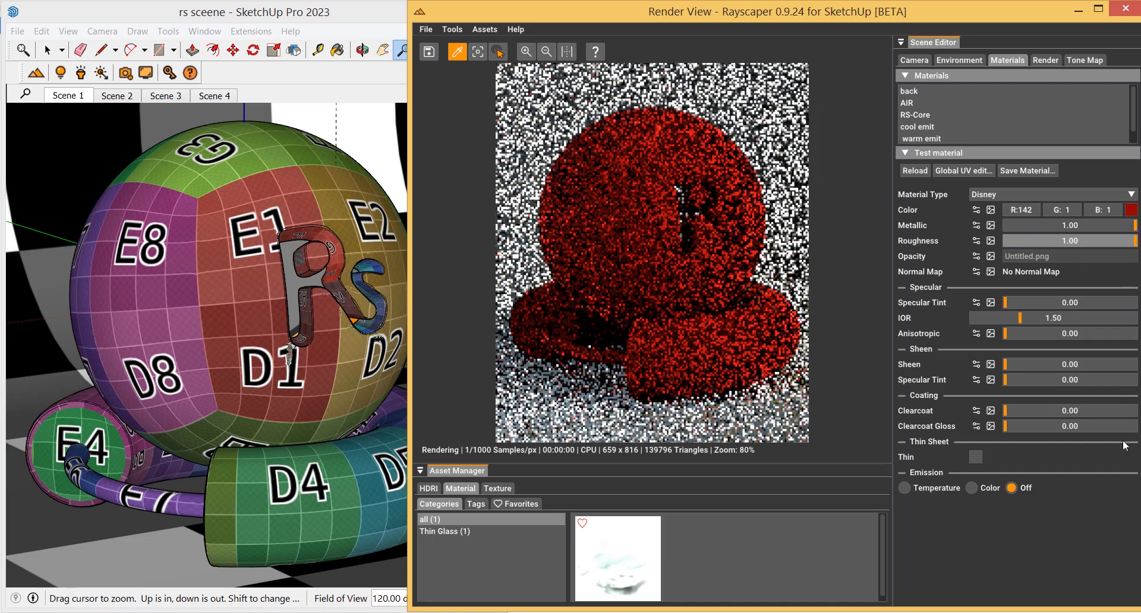
{"action": "left_click", "coordinate": [1136, 240]}
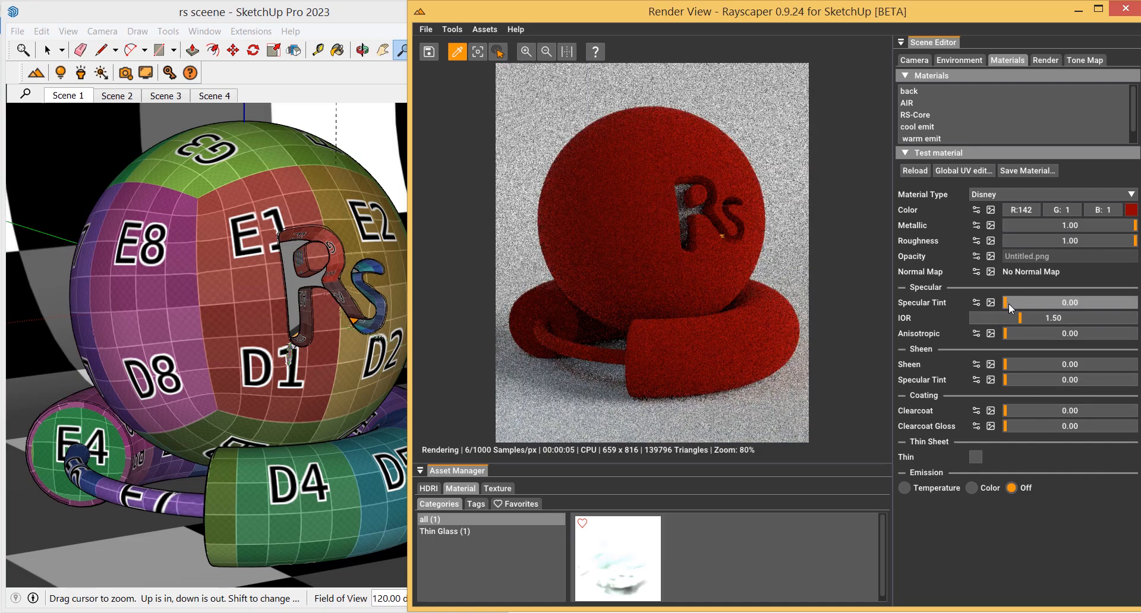
Switch Specular Tint to a value texture and set its value to 1.00
{"action": "left_click", "coordinate": [979, 305]}
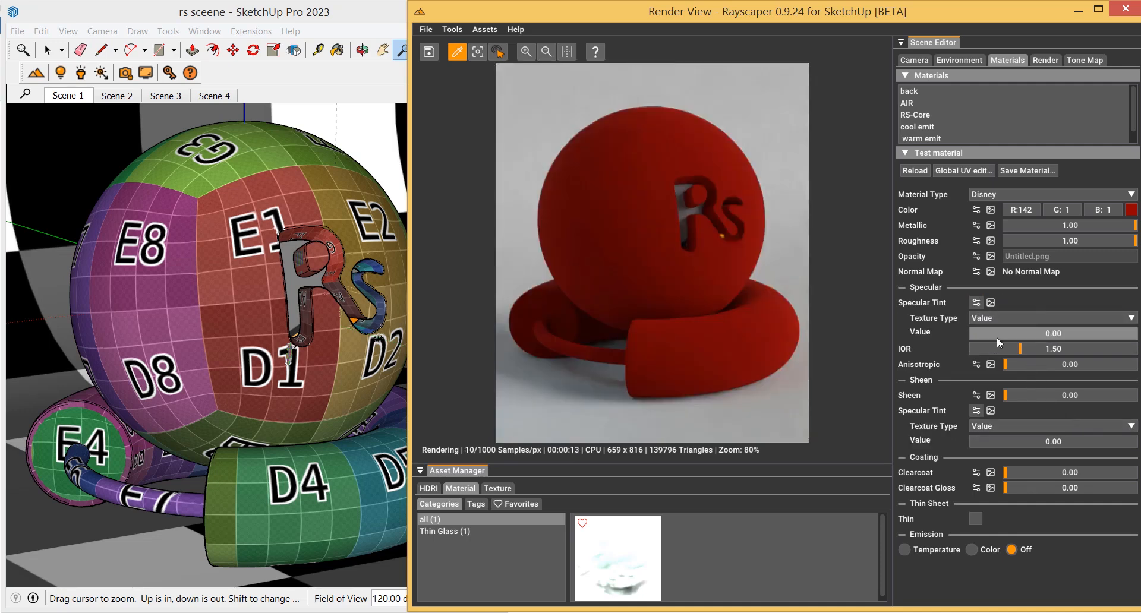
{"action": "left_click_drag", "start_coordinate": [1038, 336], "coordinate": [991, 338]}
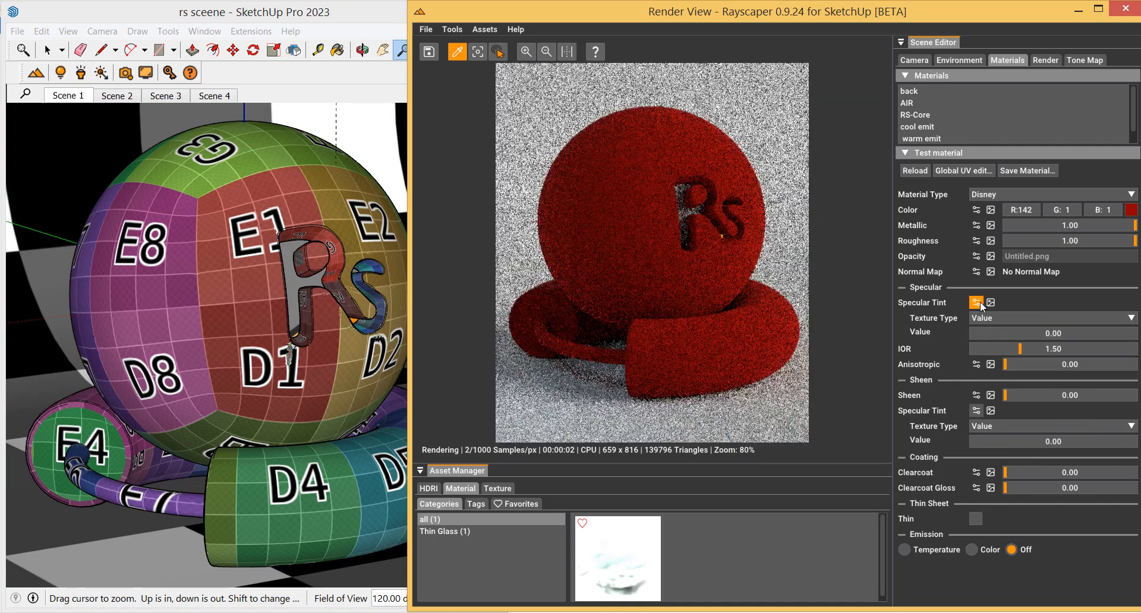
{"action": "left_click", "coordinate": [978, 302]}
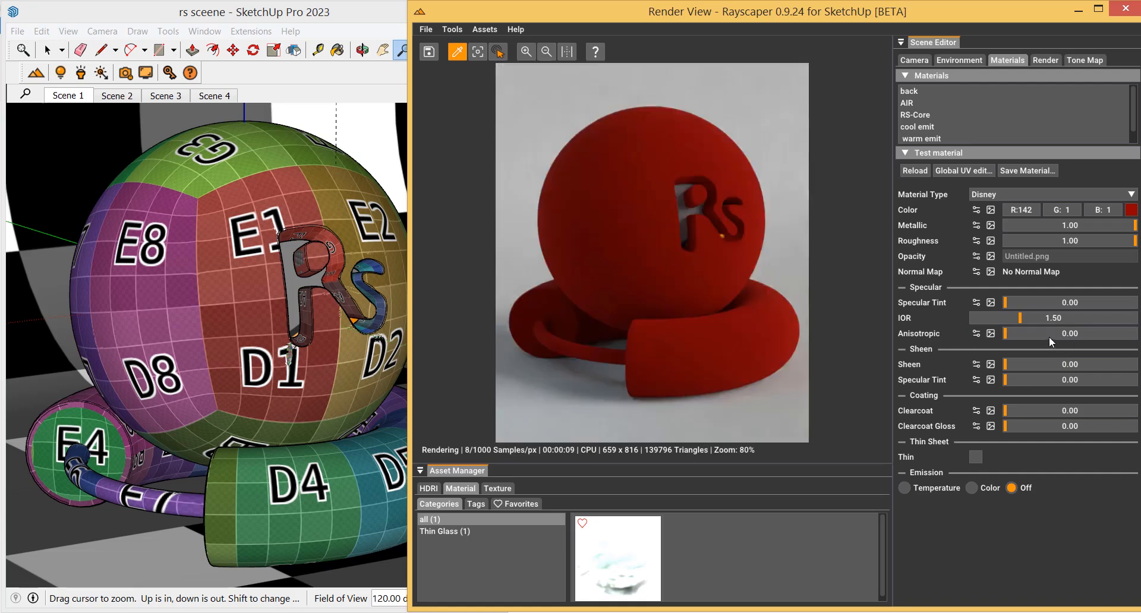
{"action": "left_click", "coordinate": [978, 302]}
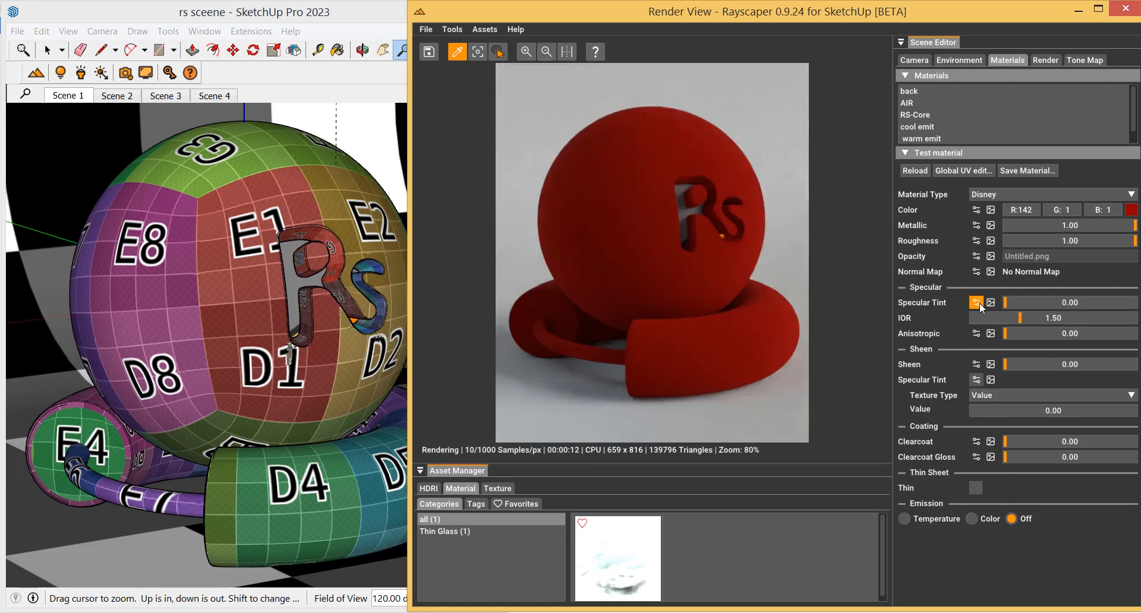
{"action": "left_click", "coordinate": [1131, 318]}
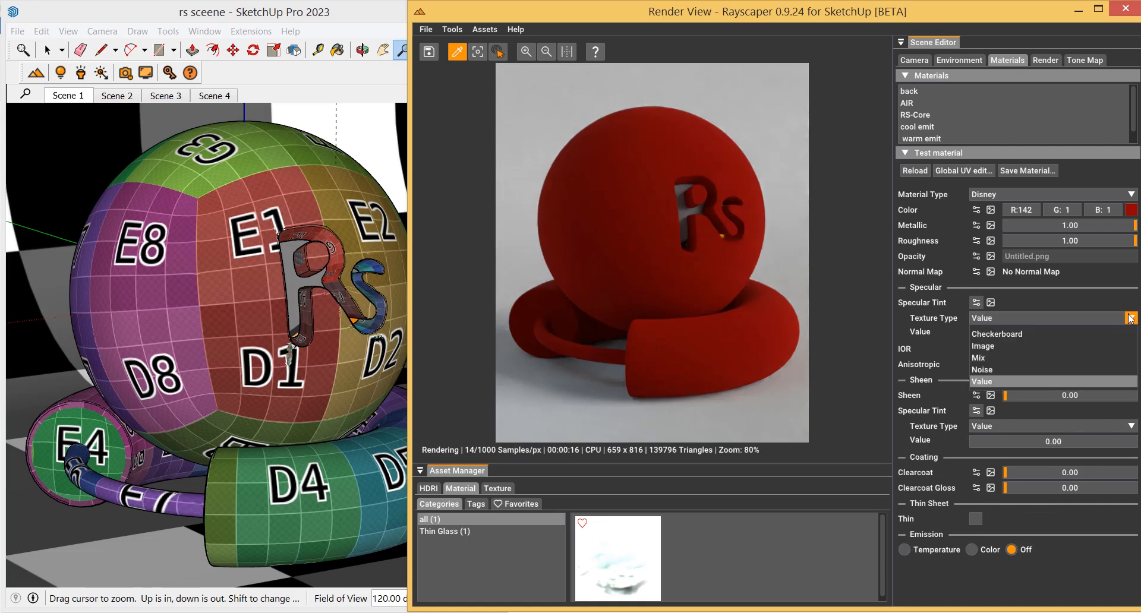
{"action": "left_click", "coordinate": [898, 317]}
{"action": "left_click", "coordinate": [983, 330]}
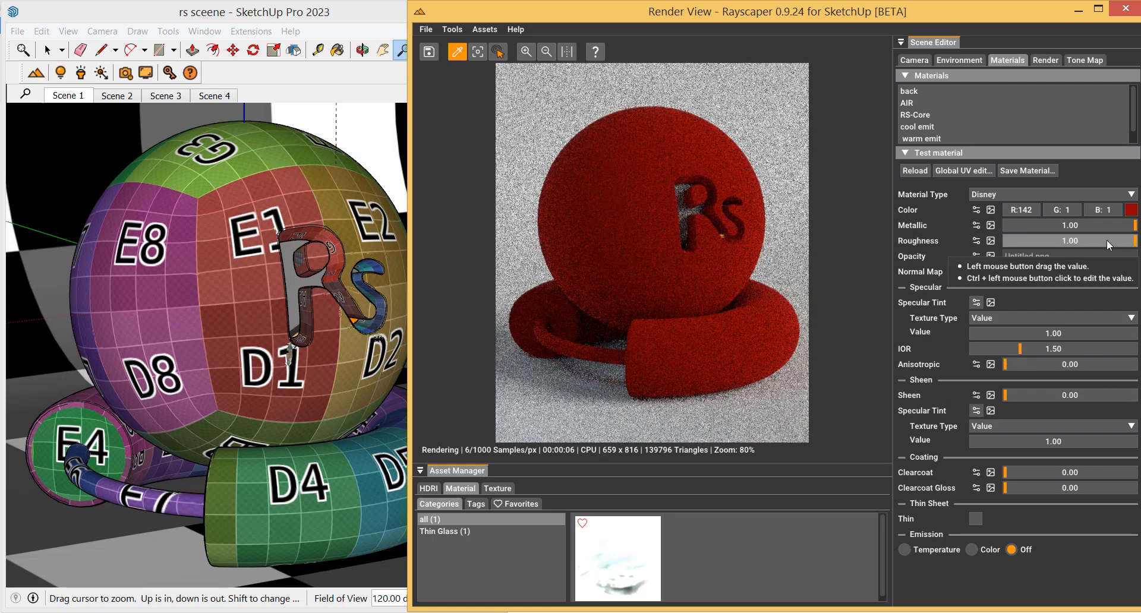
Set the roughness to 0.36 and sweep Anisotropic up to 1.00 and back to 0
{"action": "left_click", "coordinate": [1053, 241]}
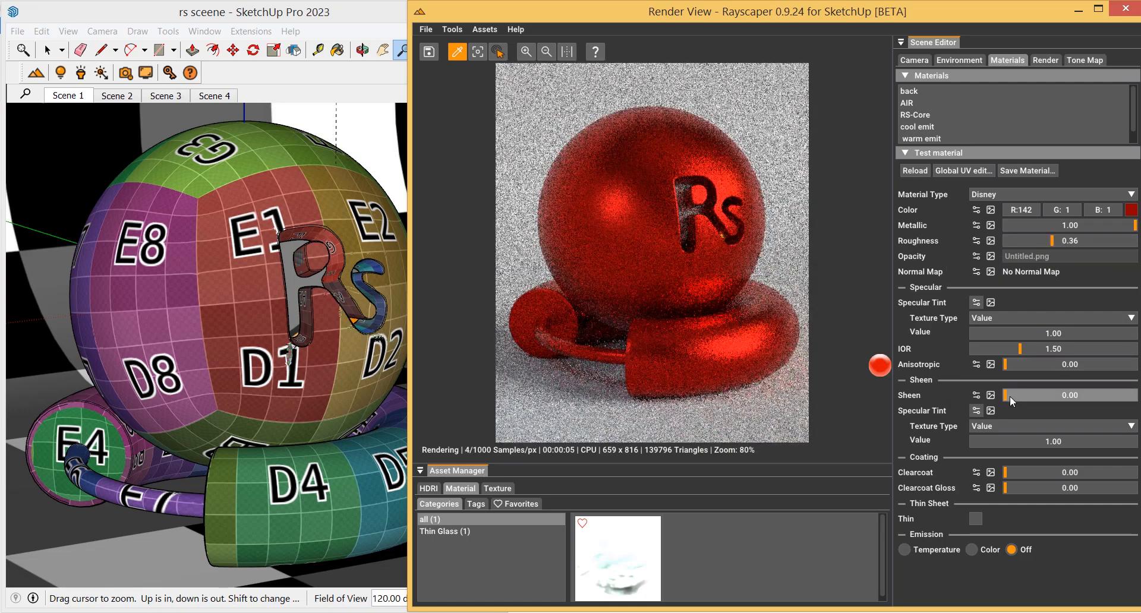
{"action": "left_click_drag", "start_coordinate": [1007, 370], "coordinate": [1140, 375]}
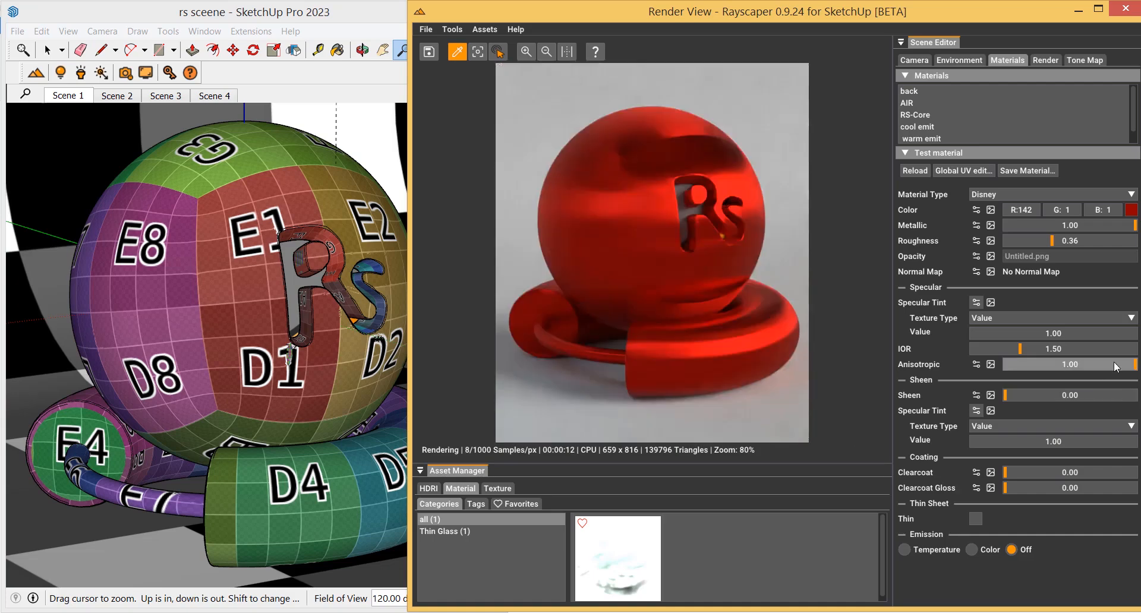
{"action": "left_click_drag", "start_coordinate": [1114, 363], "coordinate": [1007, 367]}
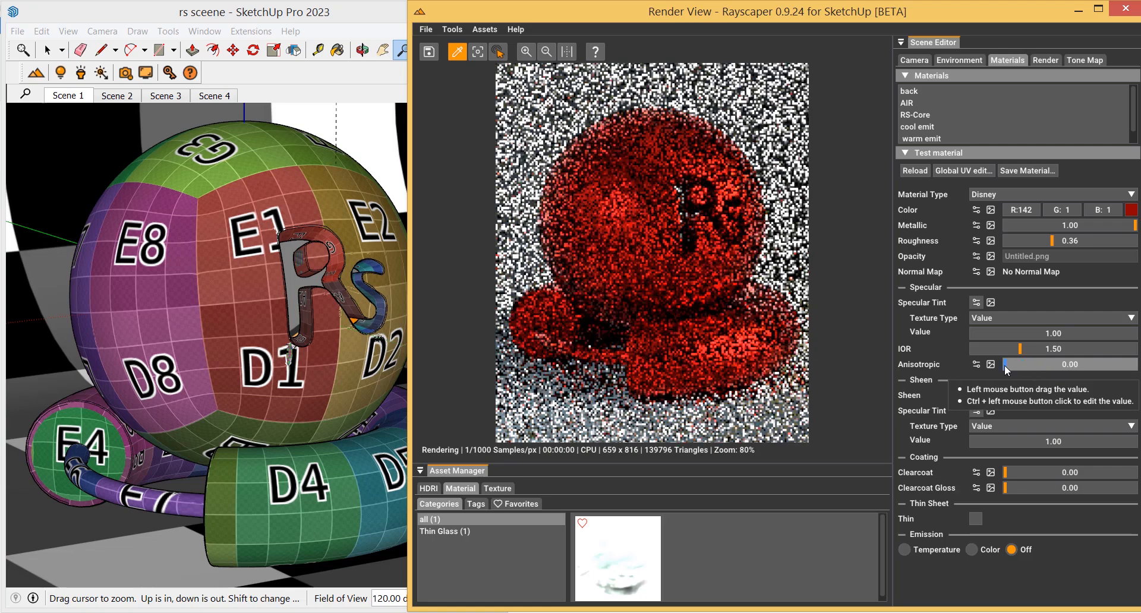
Try entering -1 for Anisotropic, then set Anisotropic to 0.63
{"action": "left_click", "coordinate": [1051, 362], "text": "ctrl"}
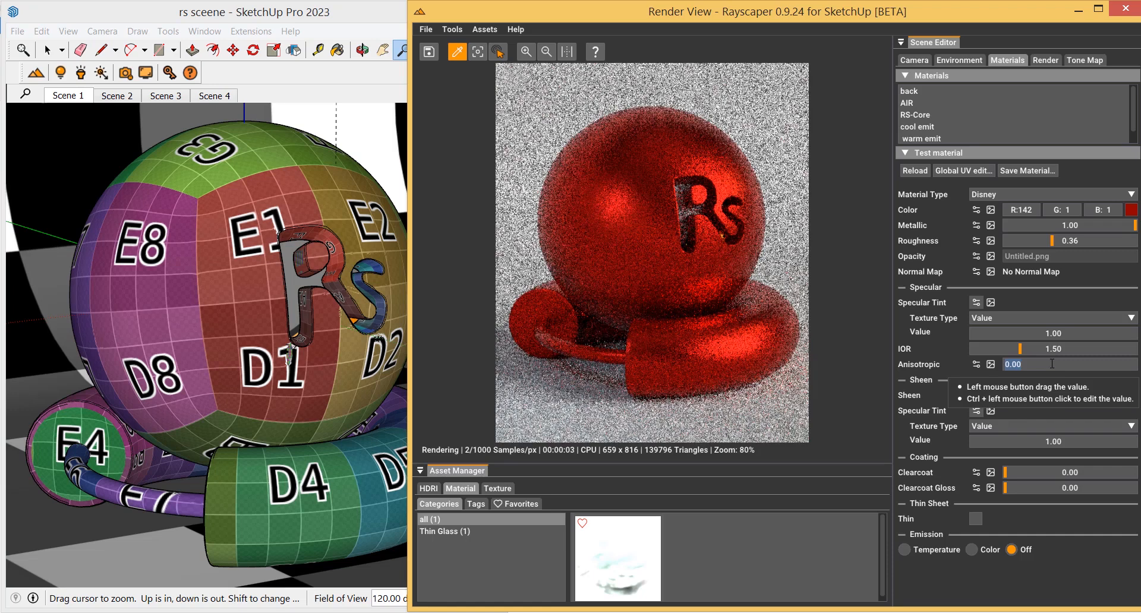
{"action": "type", "text": "-1"}
{"action": "key", "text": "Return"}
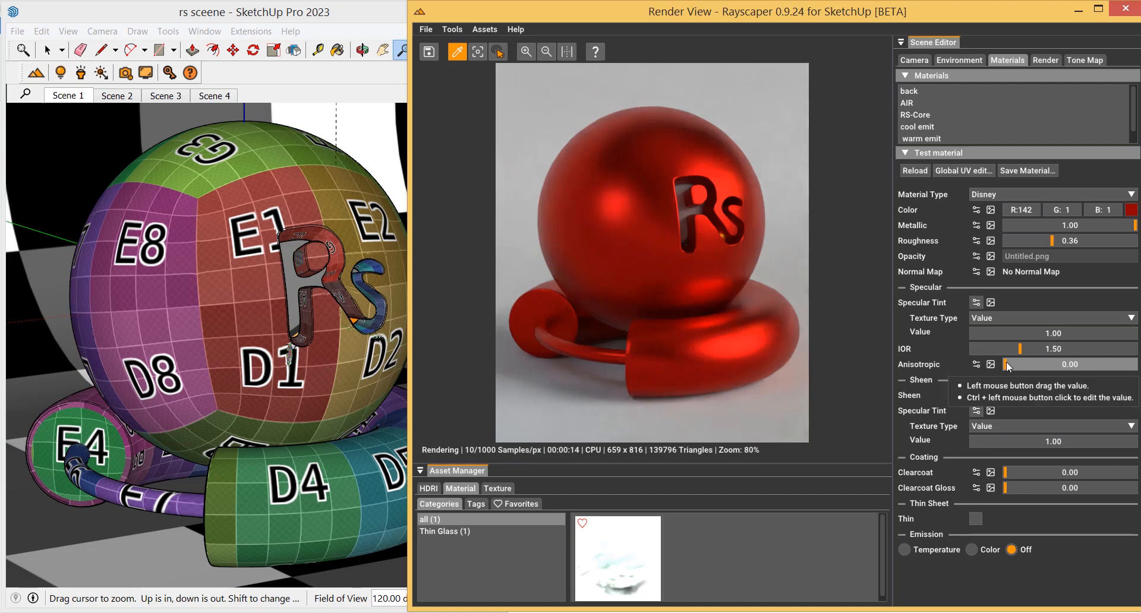
{"action": "left_click_drag", "start_coordinate": [1007, 364], "coordinate": [1091, 376]}
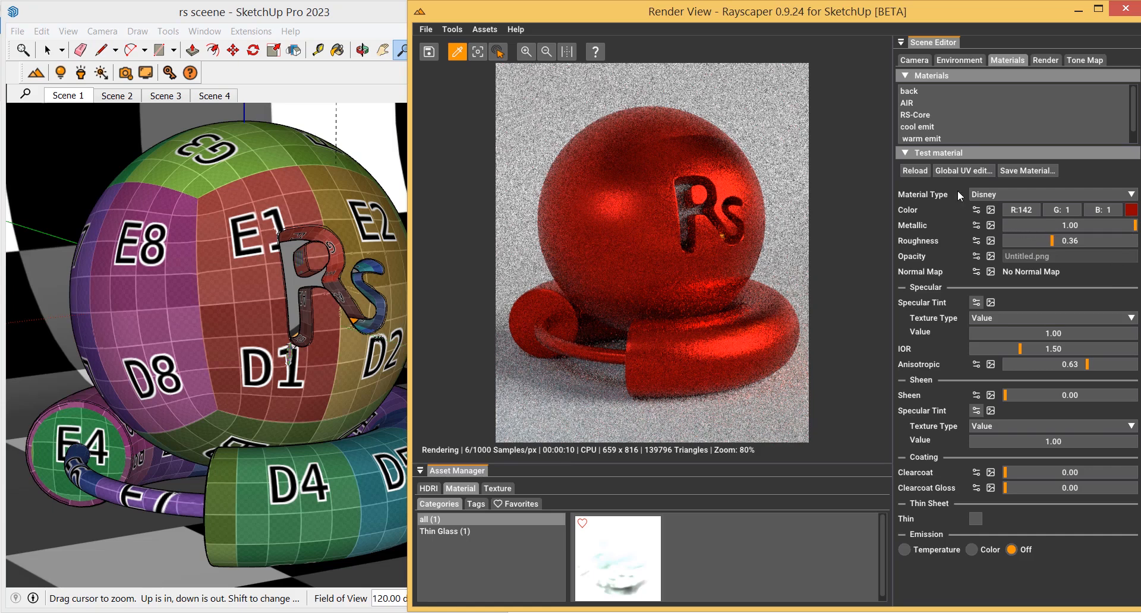
Reload the test material and switch its base colour texture type from image to plain colour
{"action": "left_click", "coordinate": [916, 171]}
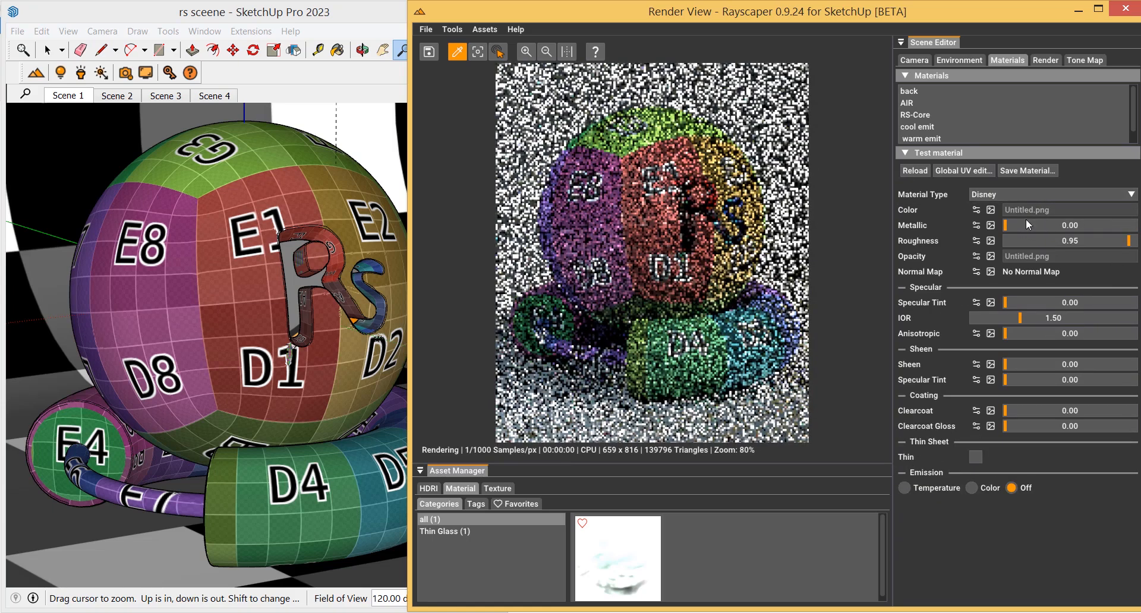
{"action": "left_click", "coordinate": [976, 211]}
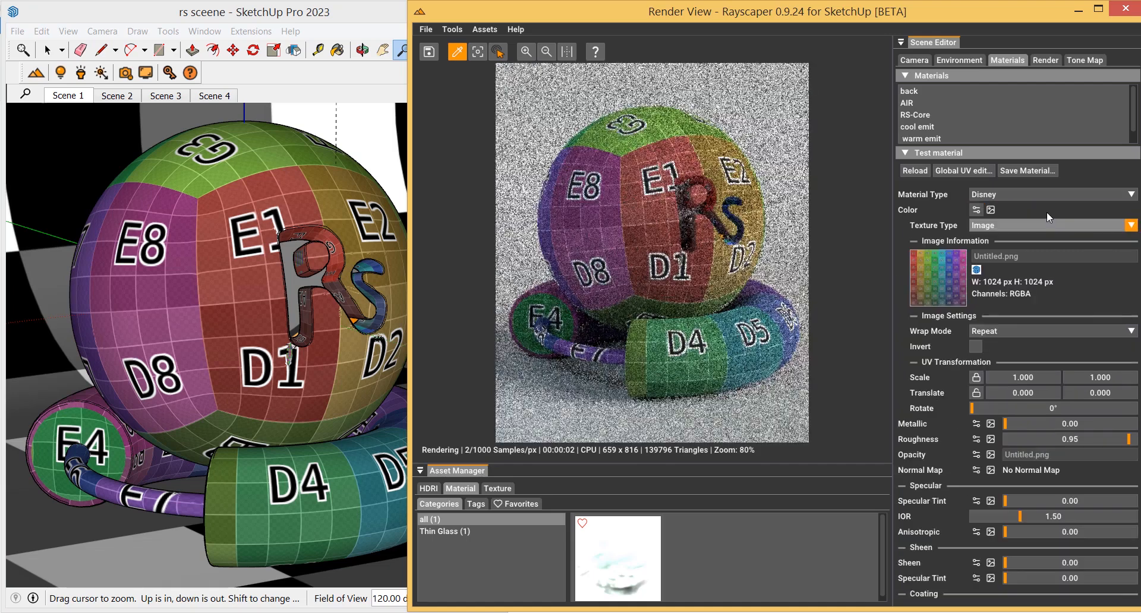
{"action": "left_click", "coordinate": [1051, 224]}
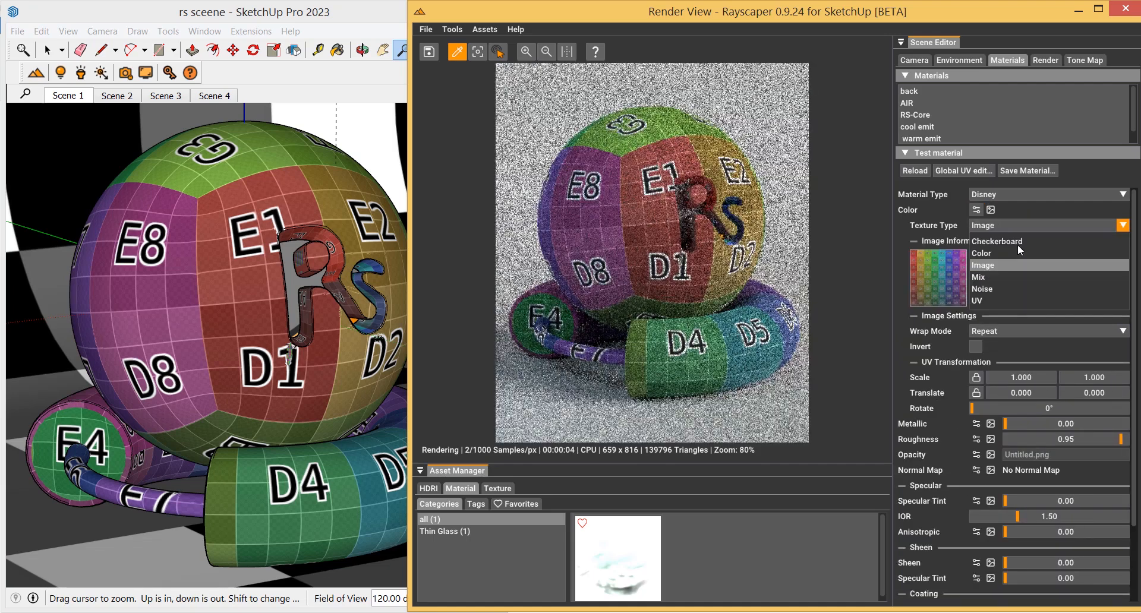
{"action": "left_click", "coordinate": [1015, 253]}
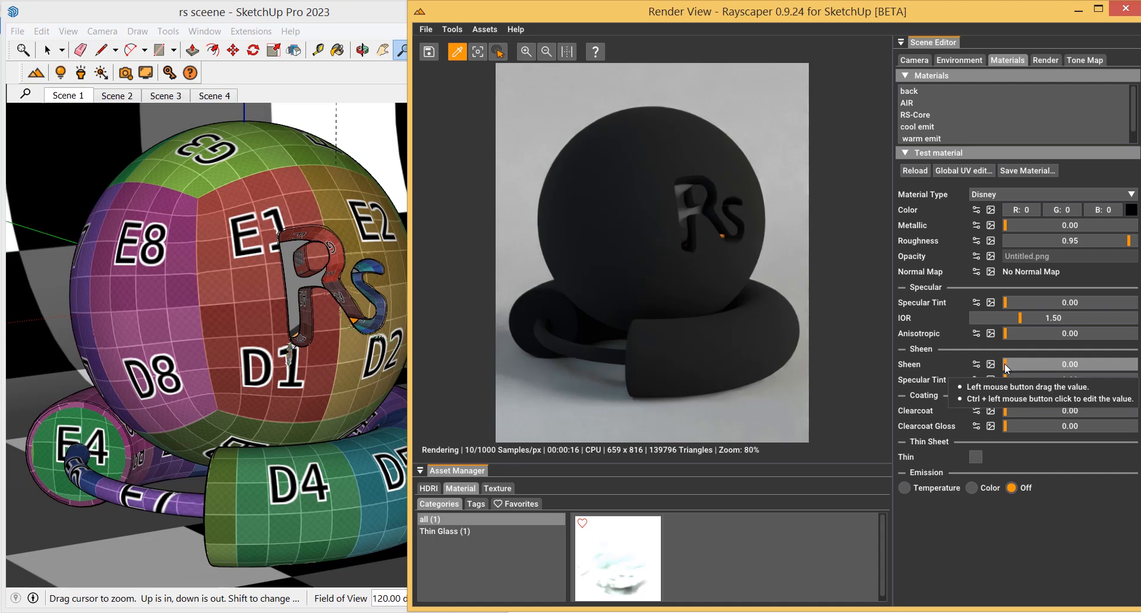
Raise Sheen to 1.00 and back to 0, then set the base colour to dark red 109, 1, 1
{"action": "left_click_drag", "start_coordinate": [1006, 369], "coordinate": [1140, 369]}
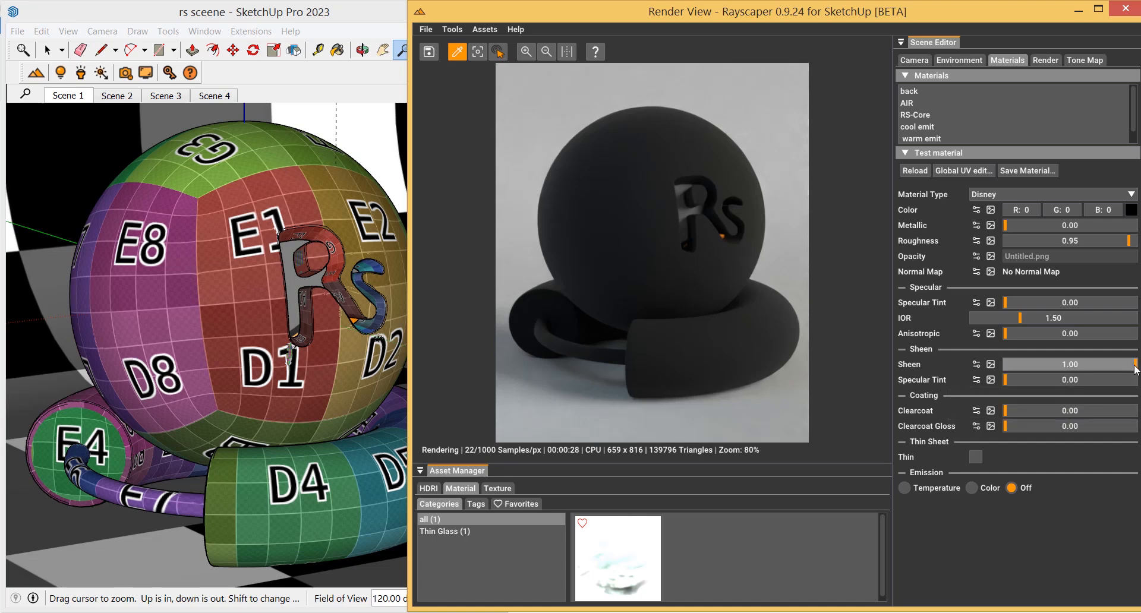
{"action": "left_click_drag", "start_coordinate": [1135, 369], "coordinate": [995, 367]}
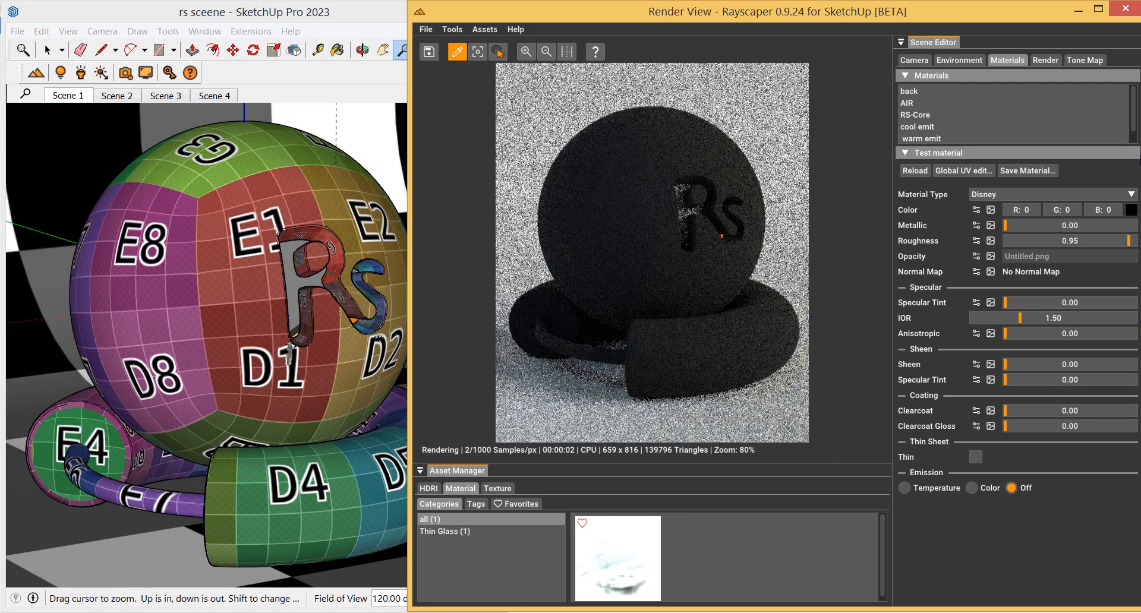
{"action": "left_click", "coordinate": [1131, 210]}
{"action": "left_click_drag", "start_coordinate": [1068, 280], "coordinate": [1077, 305]}
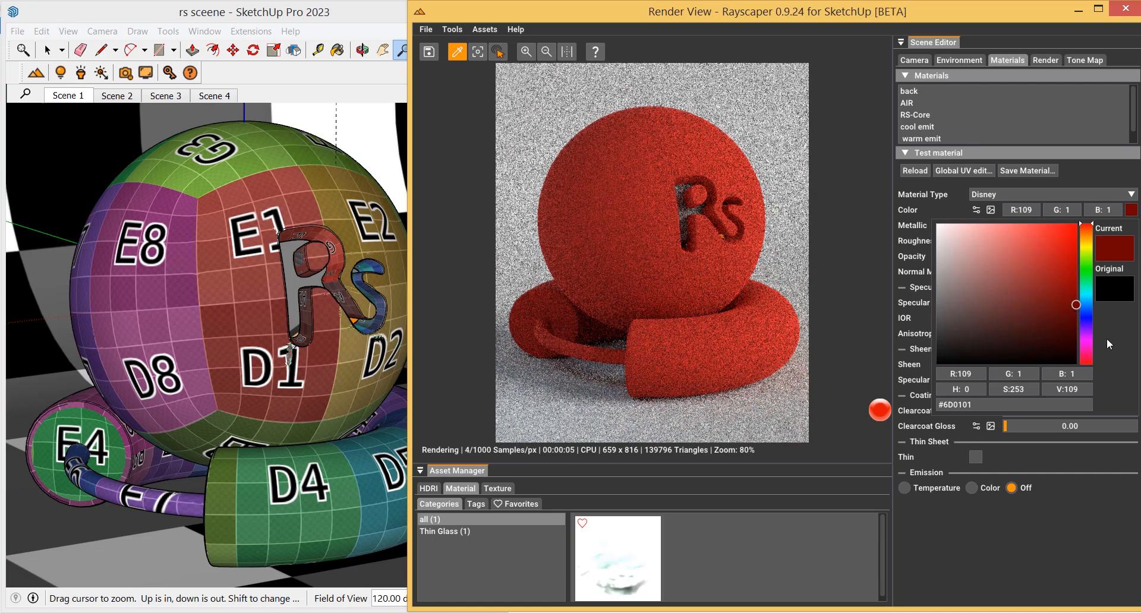
{"action": "left_click", "coordinate": [1069, 490]}
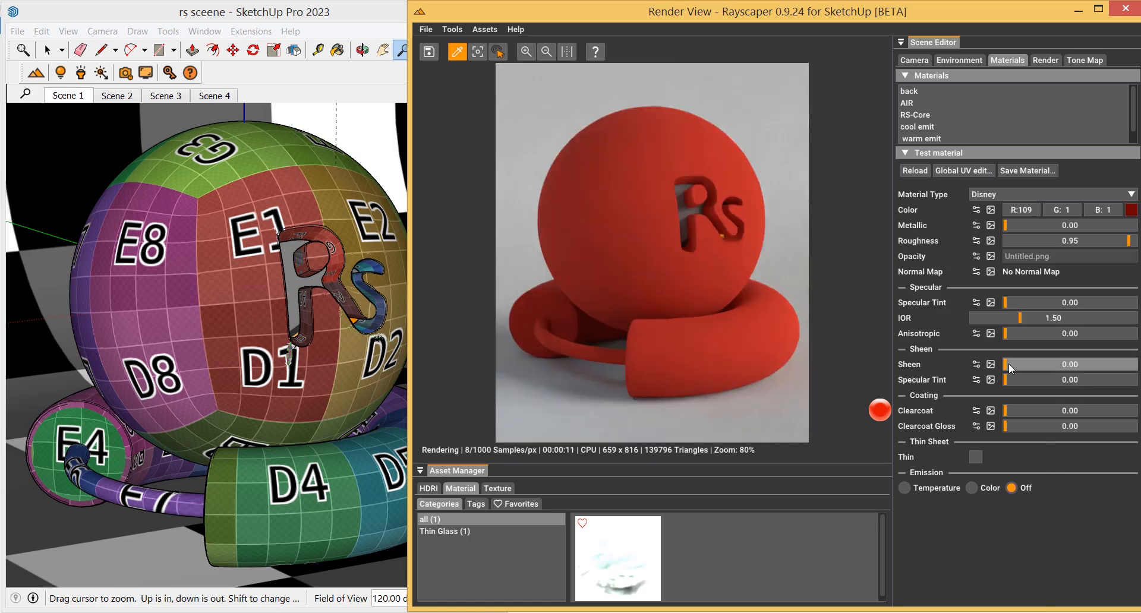
Set Clearcoat to 1.00 and Clearcoat Gloss to 0.71
{"action": "left_click_drag", "start_coordinate": [1006, 364], "coordinate": [1136, 367]}
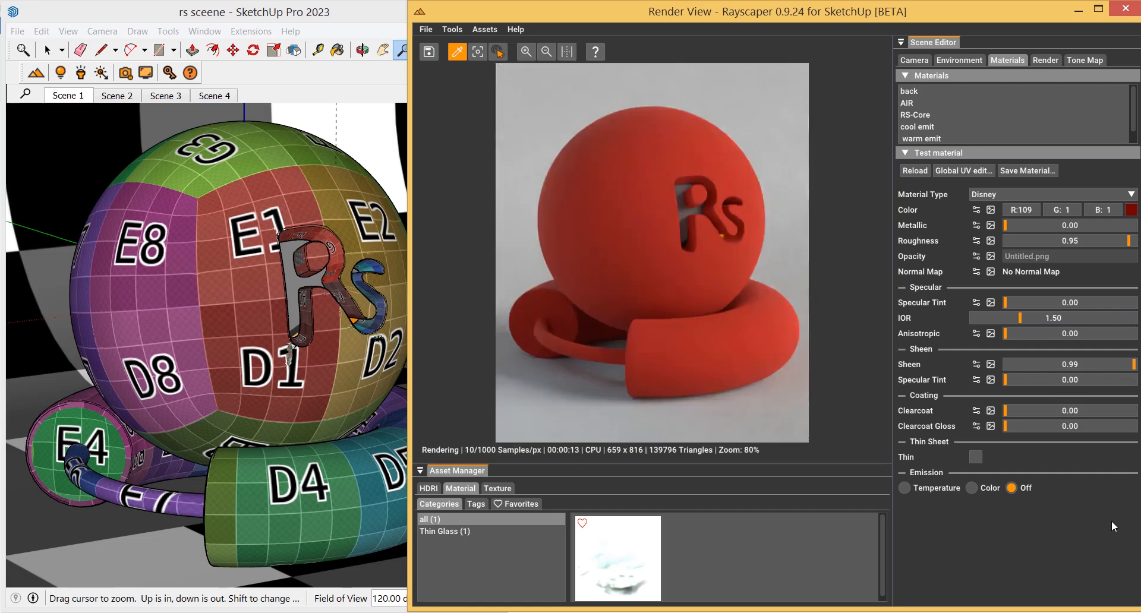
{"action": "left_click_drag", "start_coordinate": [1121, 416], "coordinate": [1138, 416]}
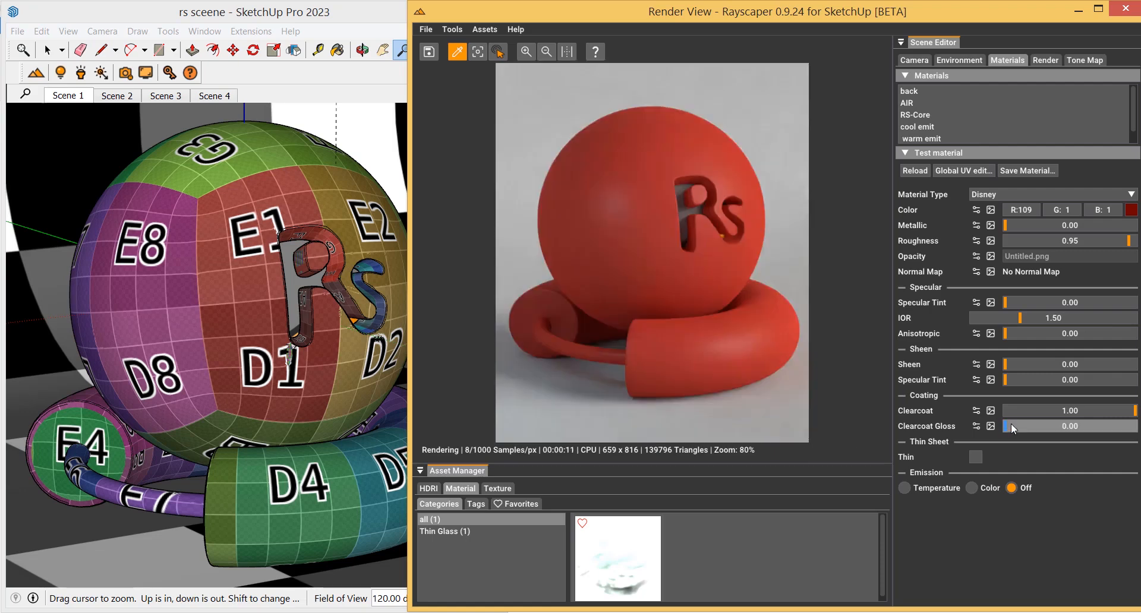
{"action": "left_click_drag", "start_coordinate": [1011, 423], "coordinate": [1096, 422]}
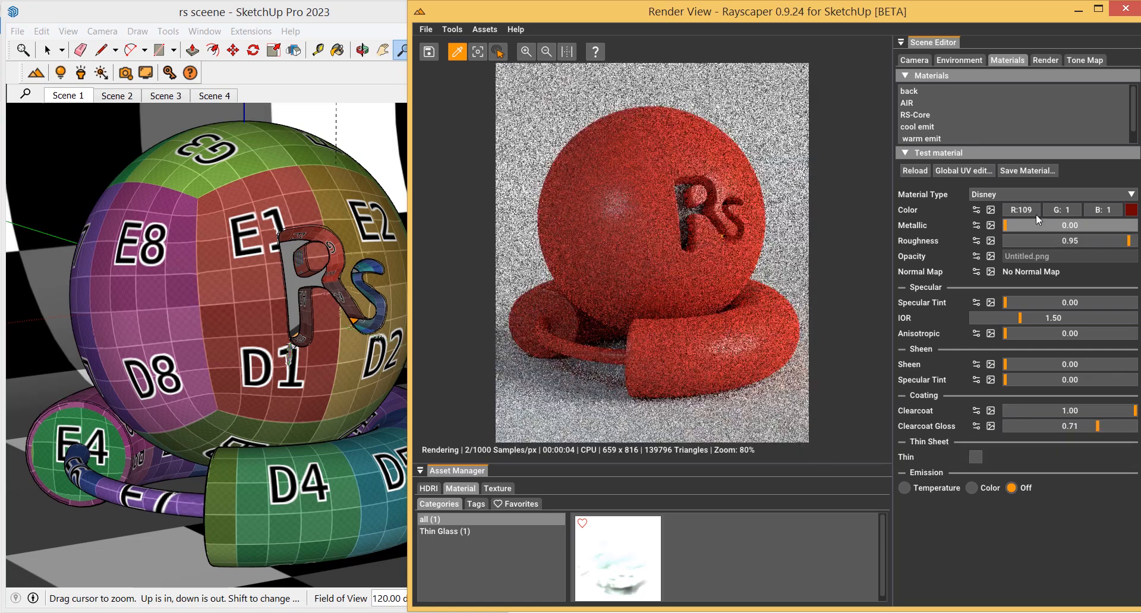
Load the arch24_wood_02 image as the base colour texture
{"action": "left_click", "coordinate": [991, 211]}
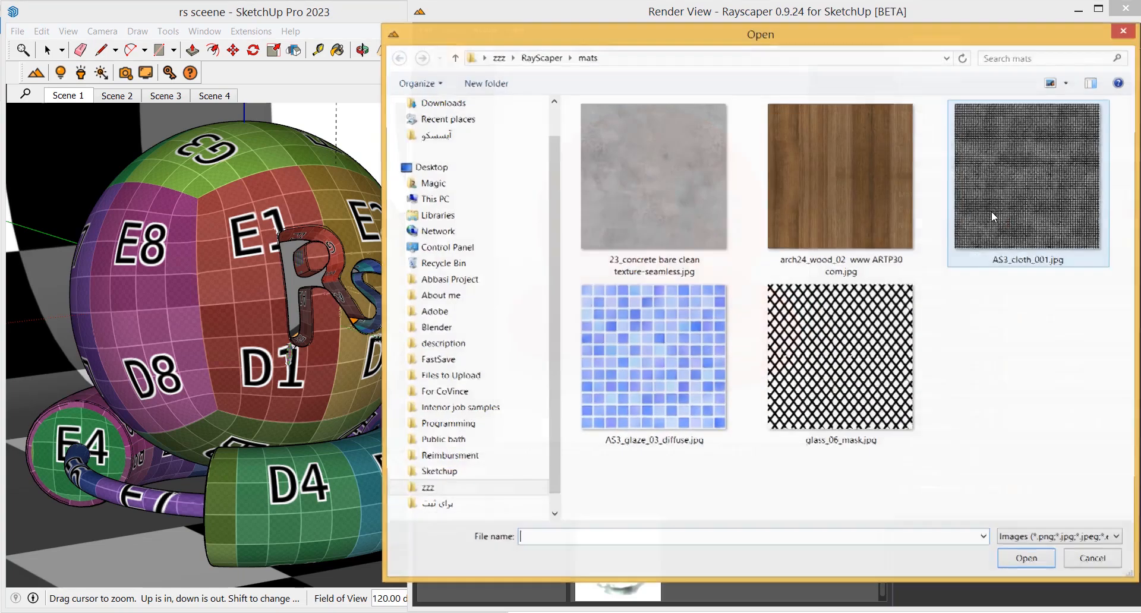
{"action": "double_click", "coordinate": [879, 209]}
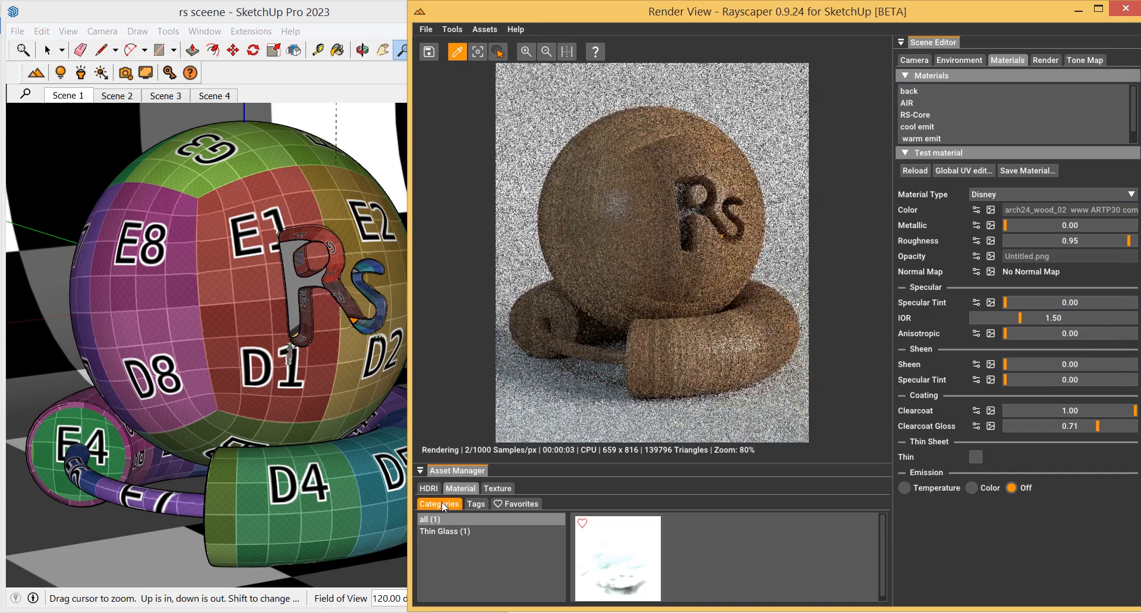
{"action": "left_click", "coordinate": [434, 491]}
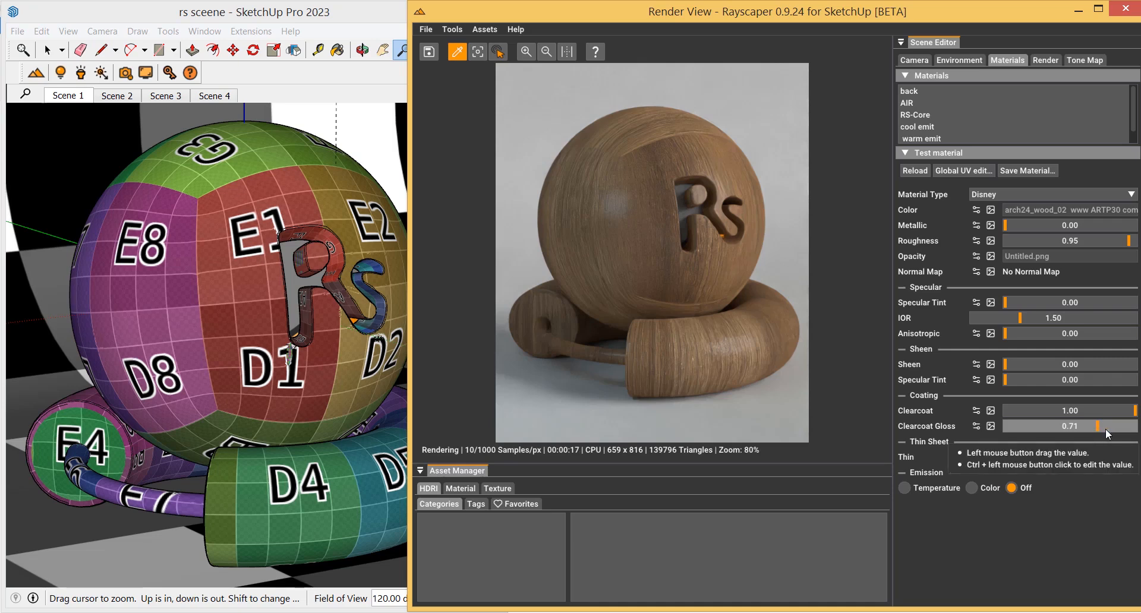
Set Clearcoat Gloss to 0.86 and close the render view
{"action": "left_click_drag", "start_coordinate": [1112, 429], "coordinate": [1119, 429]}
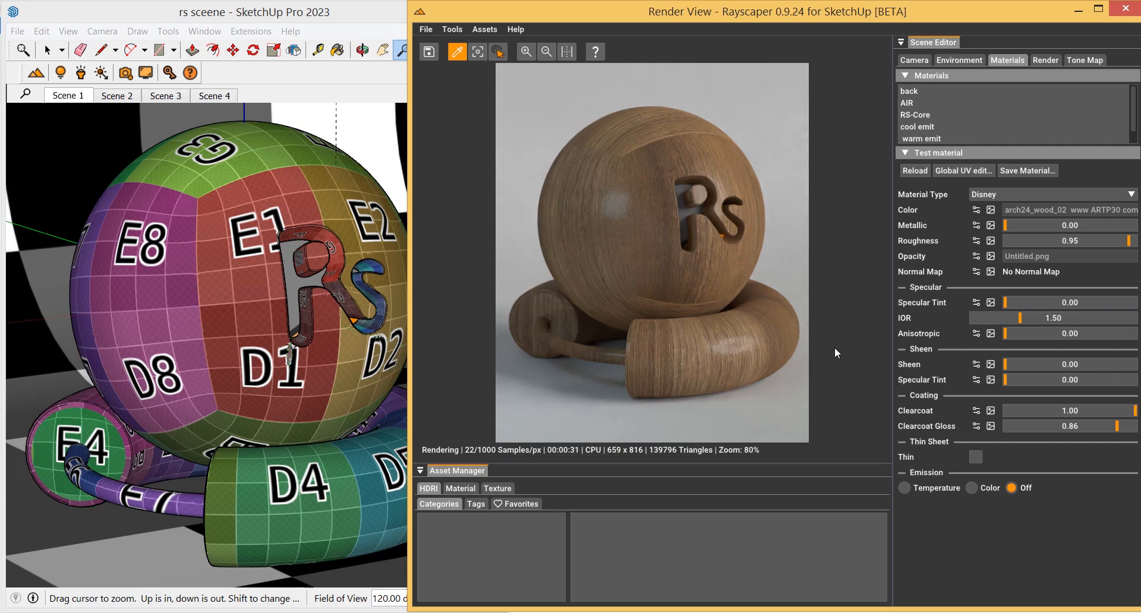
{"action": "left_click", "coordinate": [1121, 11]}
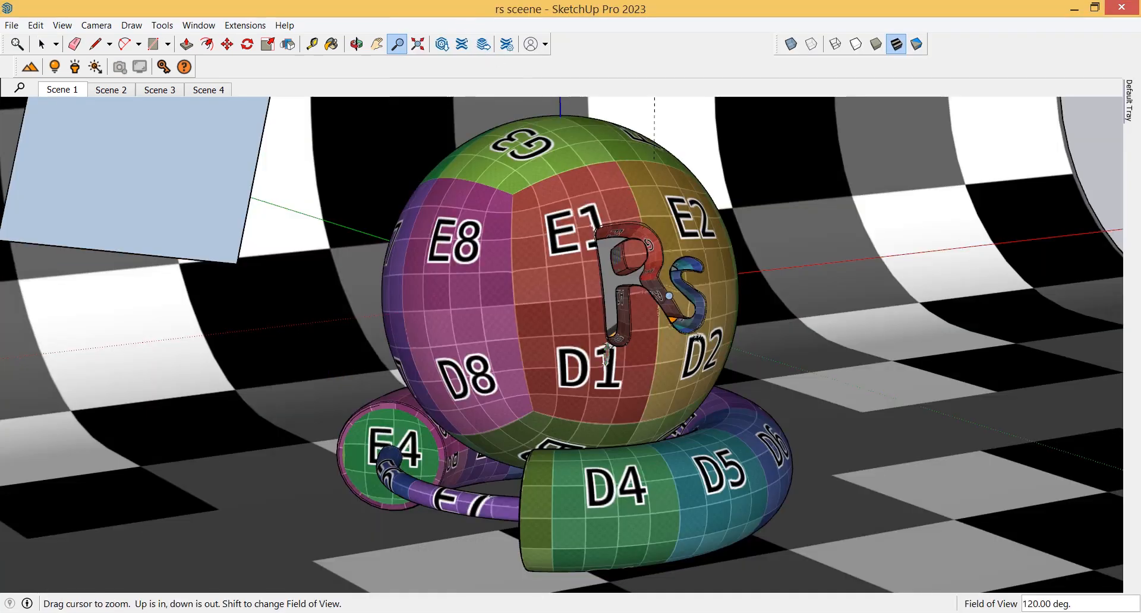
Orbit and zoom around the Audi model to inspect its scene setup
{"action": "middle_click_drag", "start_coordinate": [666, 298], "coordinate": [643, 308]}
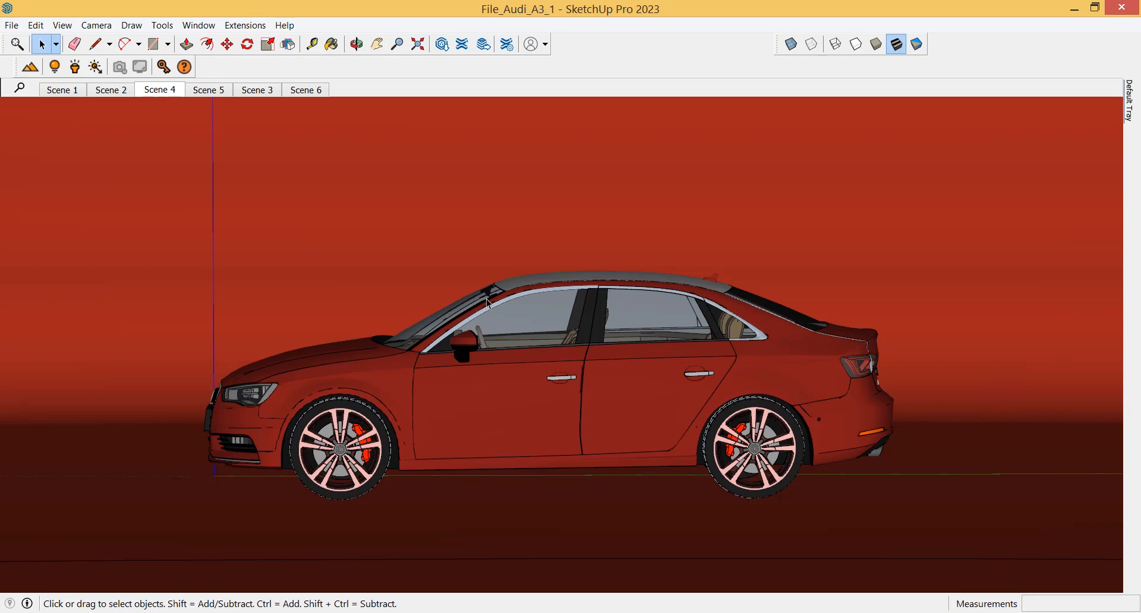
{"action": "middle_click_drag", "start_coordinate": [488, 303], "coordinate": [648, 333]}
{"action": "scroll", "coordinate": [632, 319], "scroll_direction": "down", "scroll_amount": 2}
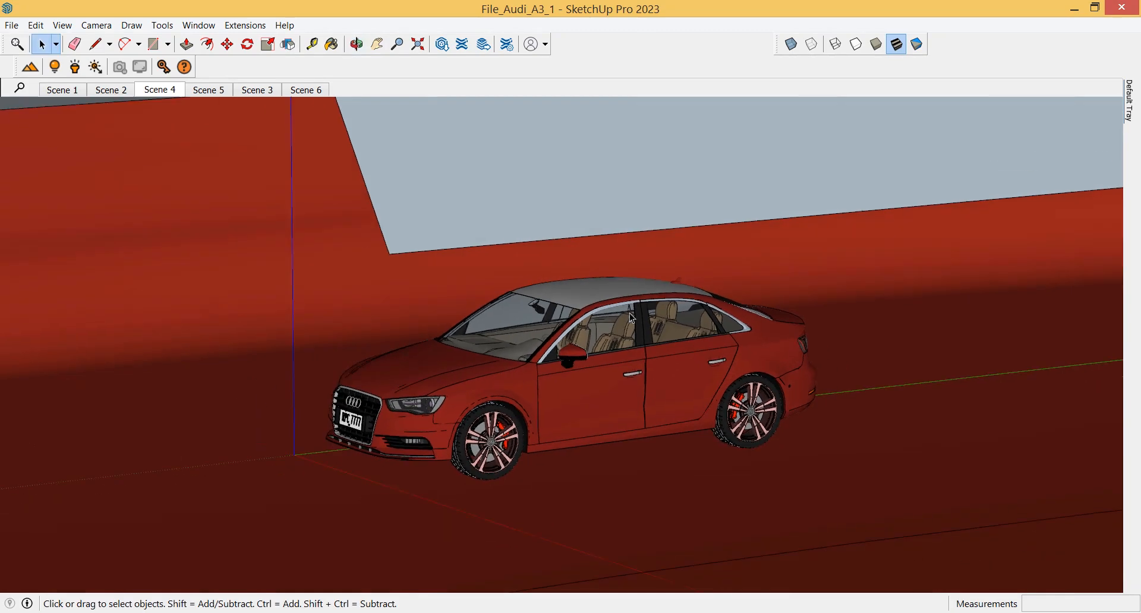
{"action": "scroll", "coordinate": [565, 336], "scroll_direction": "down", "scroll_amount": 3}
{"action": "middle_click_drag", "start_coordinate": [536, 314], "coordinate": [497, 420]}
{"action": "scroll", "coordinate": [598, 355], "scroll_direction": "down", "scroll_amount": 5}
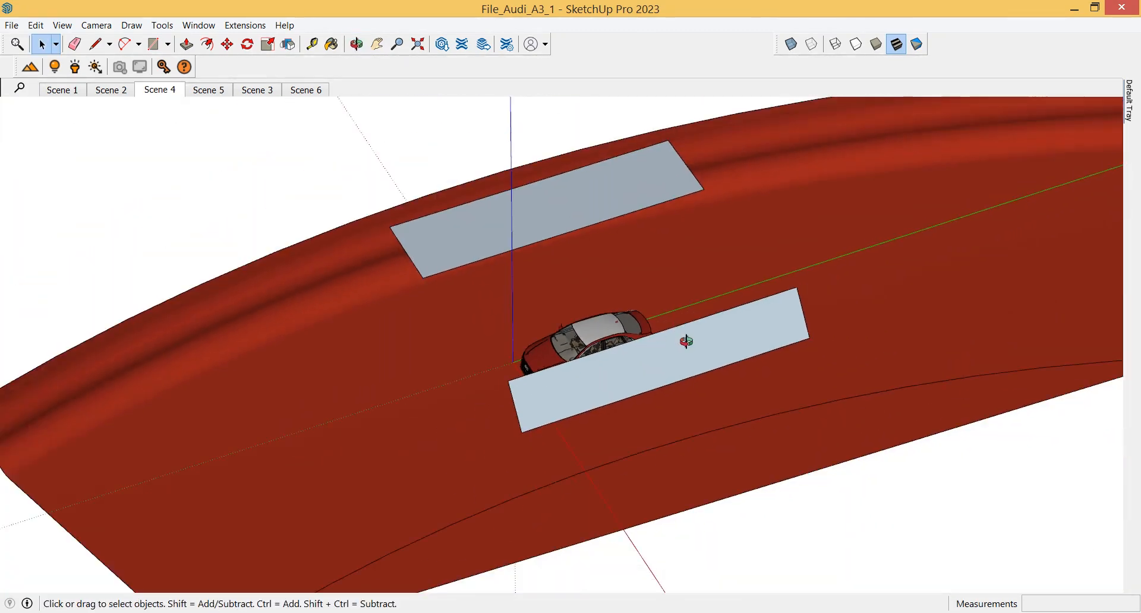
{"action": "middle_click_drag", "start_coordinate": [683, 341], "coordinate": [624, 250]}
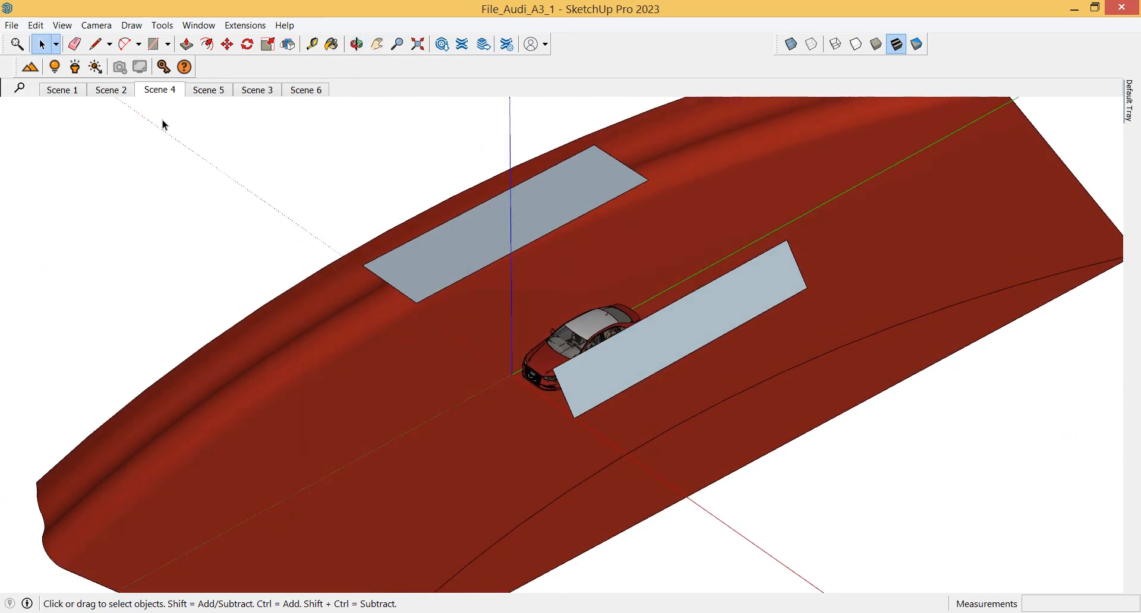
Step through Scenes 1 to 6 to review each saved camera view of the car
{"action": "left_click", "coordinate": [62, 90]}
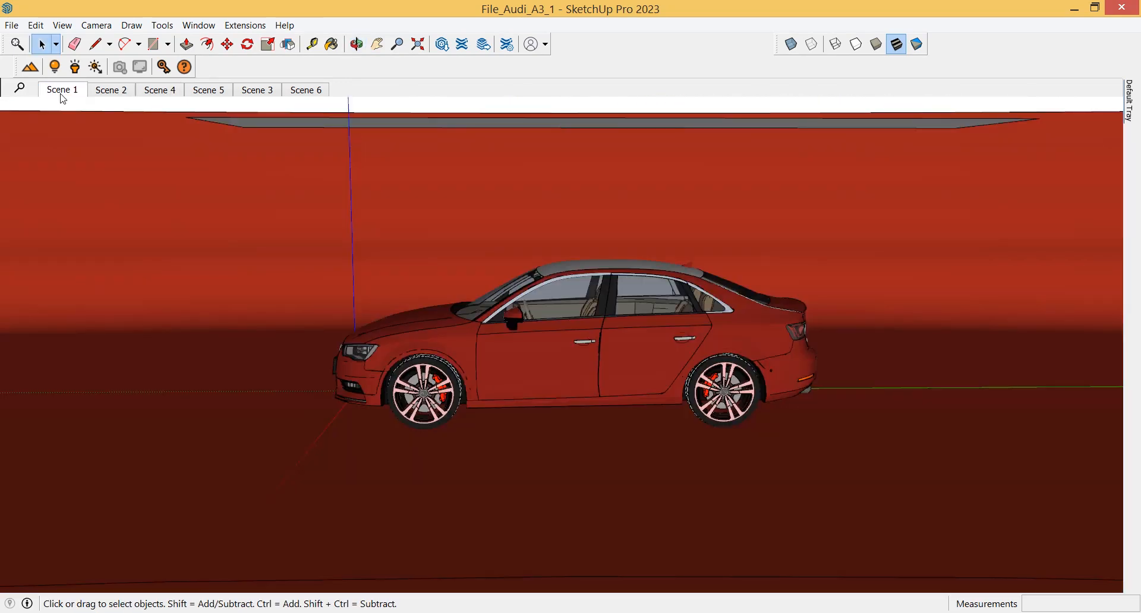
{"action": "left_click", "coordinate": [102, 94]}
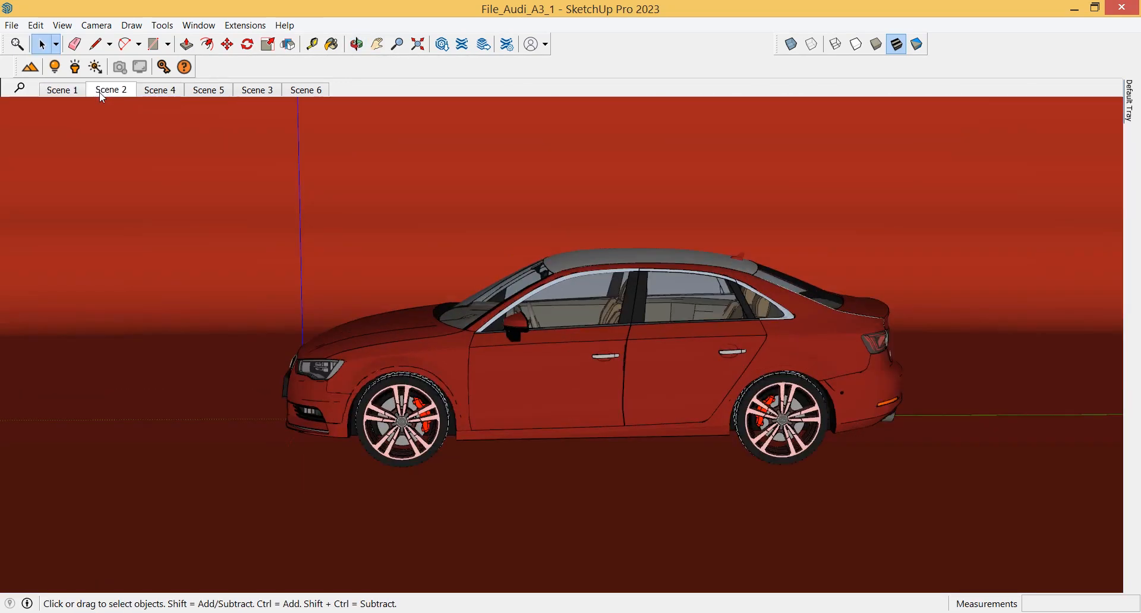
{"action": "left_click", "coordinate": [158, 94]}
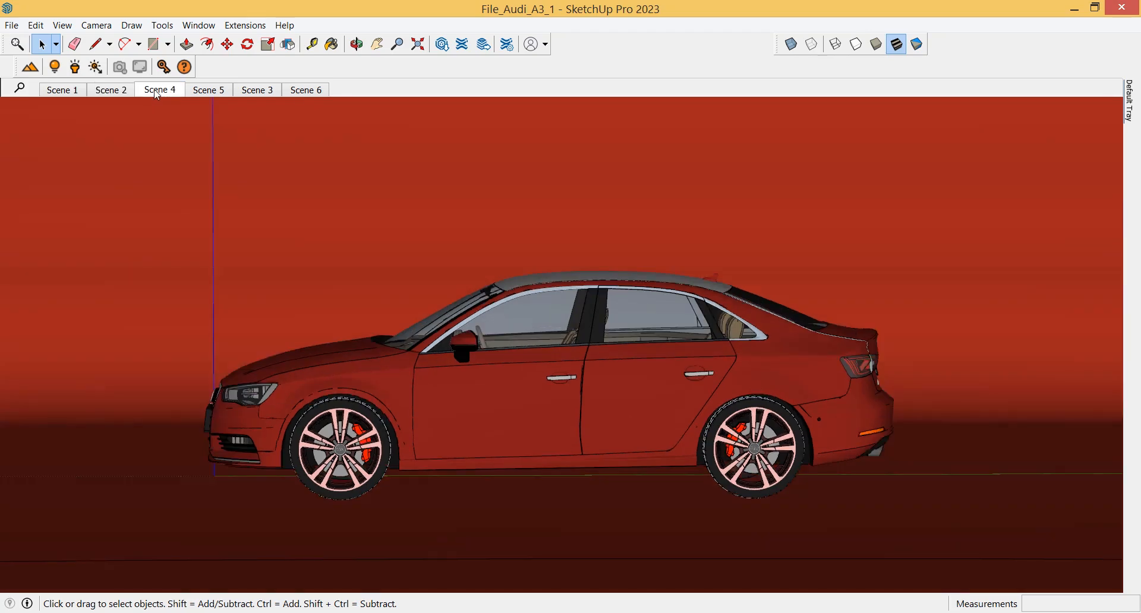
{"action": "left_click", "coordinate": [212, 93]}
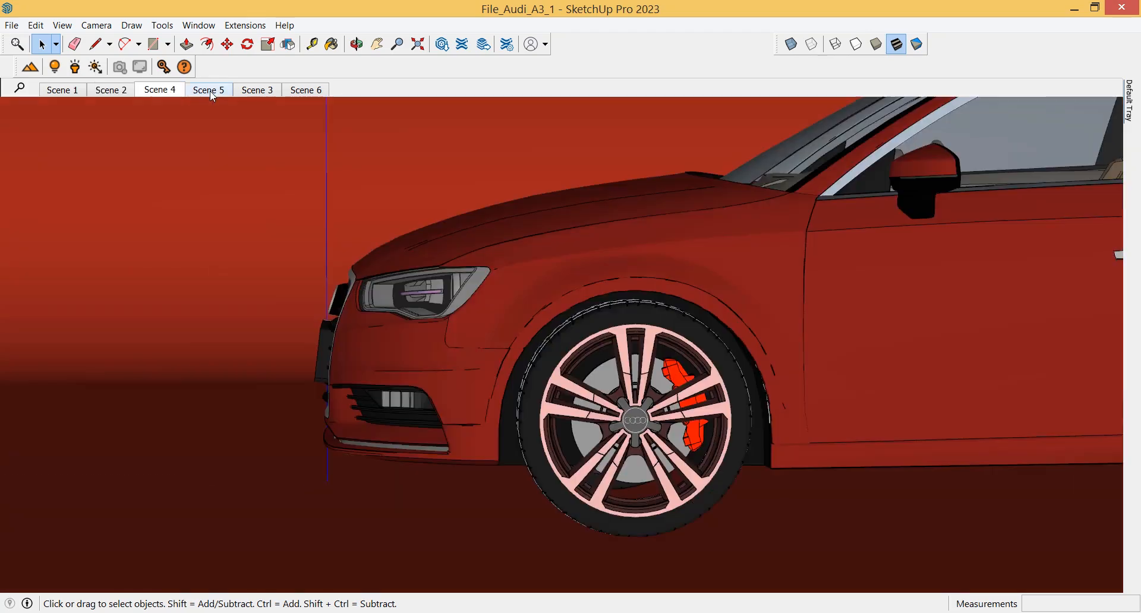
{"action": "left_click", "coordinate": [255, 95]}
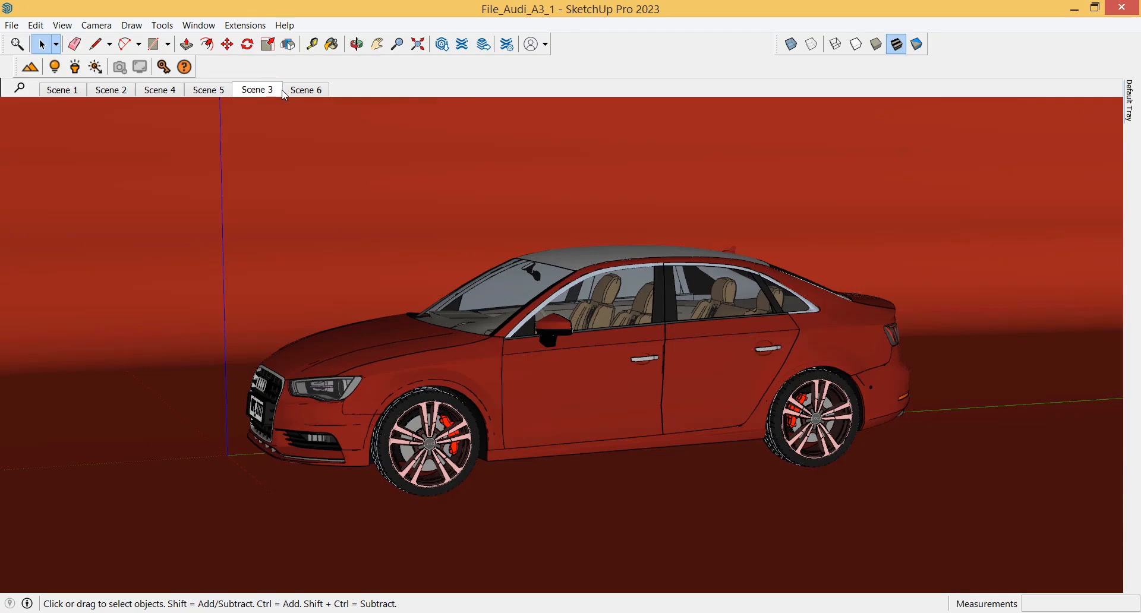
{"action": "left_click", "coordinate": [315, 90]}
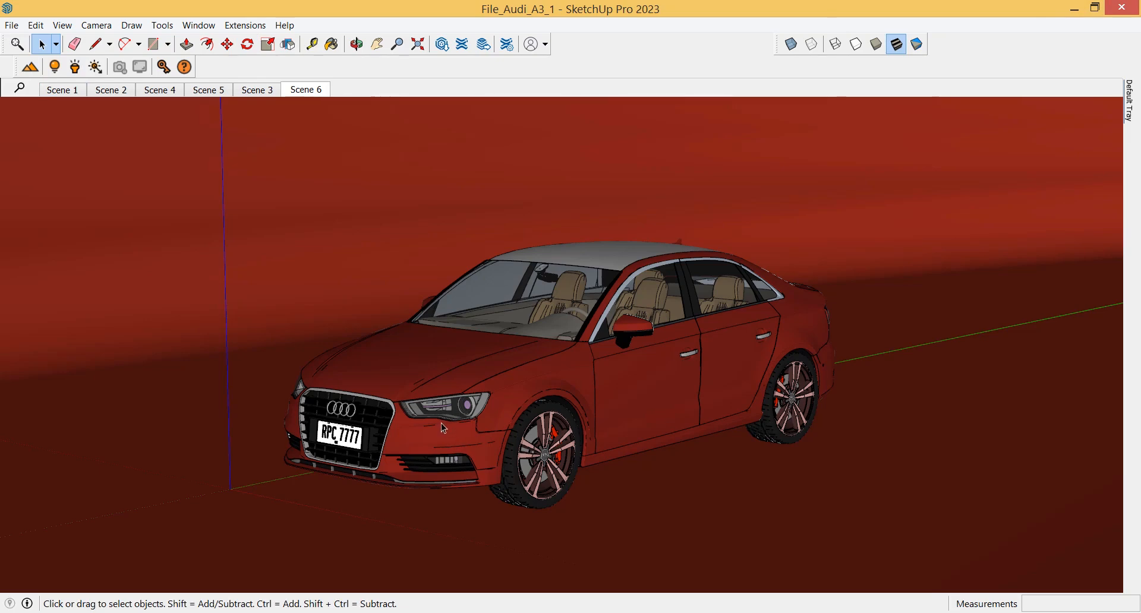
Zoom in around the car's front to inspect the wheel and brake caliper
{"action": "scroll", "coordinate": [542, 262], "scroll_direction": "up", "scroll_amount": 3}
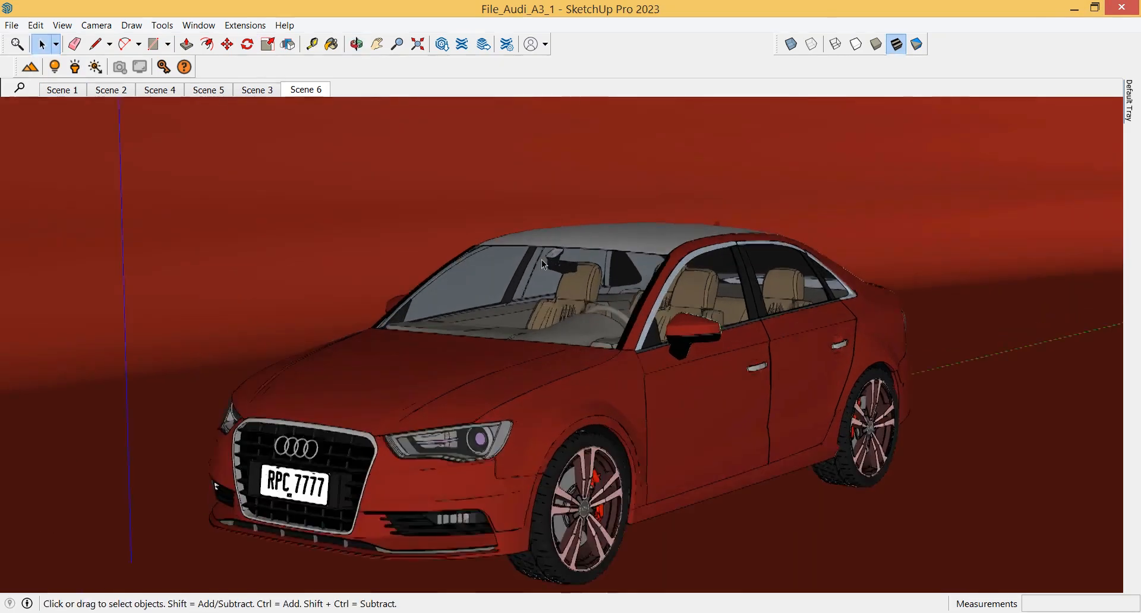
{"action": "scroll", "coordinate": [541, 261], "scroll_direction": "up", "scroll_amount": 4}
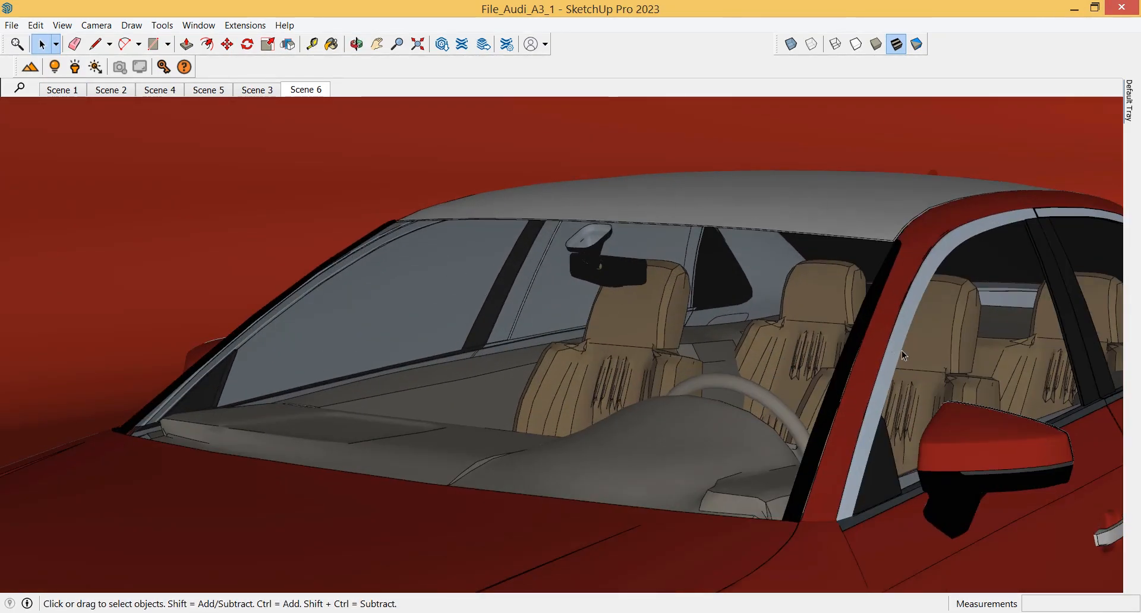
{"action": "middle_click_drag", "start_coordinate": [901, 350], "coordinate": [628, 241]}
{"action": "scroll", "coordinate": [614, 405], "scroll_direction": "down", "scroll_amount": 3}
{"action": "scroll", "coordinate": [627, 240], "scroll_direction": "down", "scroll_amount": 3}
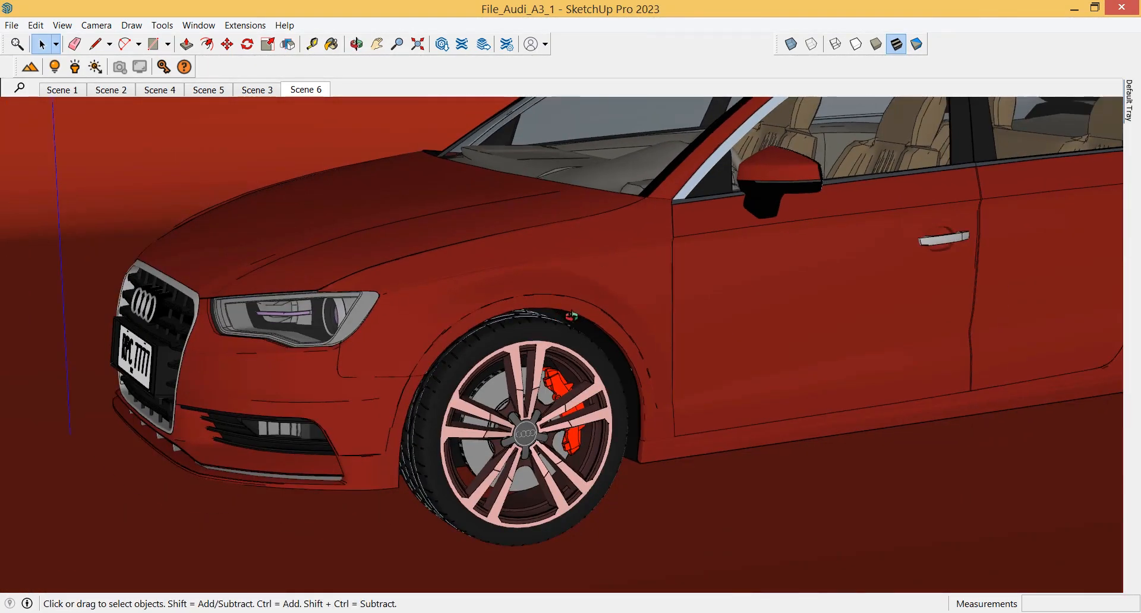
{"action": "scroll", "coordinate": [562, 404], "scroll_direction": "up", "scroll_amount": 5}
{"action": "scroll", "coordinate": [555, 433], "scroll_direction": "up", "scroll_amount": 2}
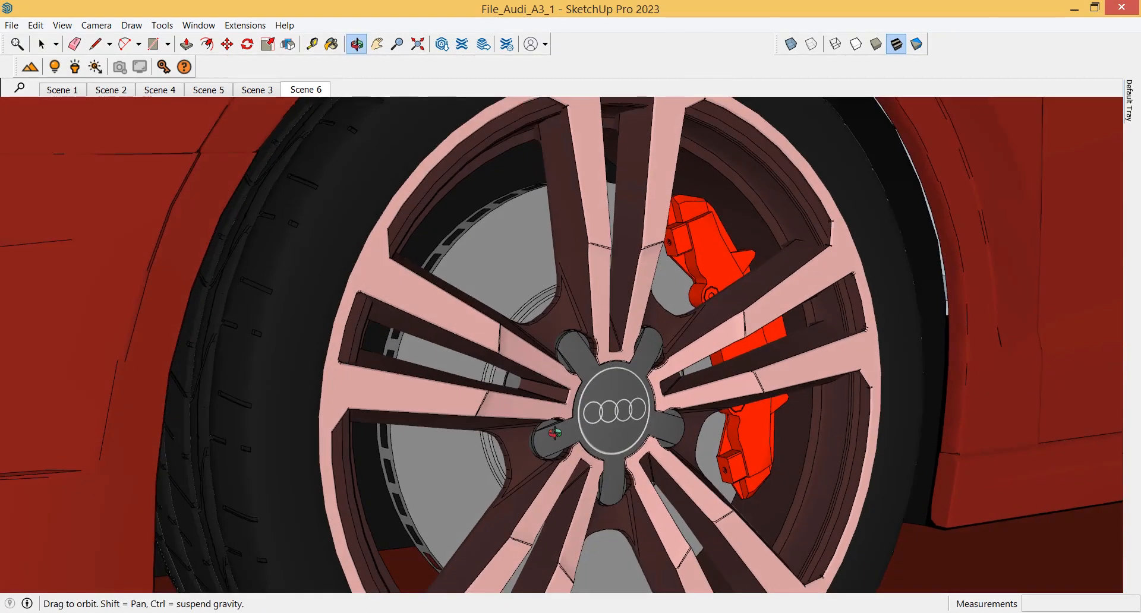
Switch the face style to monochrome to examine the headlight geometry at the car's front
{"action": "middle_click_drag", "start_coordinate": [554, 433], "coordinate": [558, 418]}
{"action": "scroll", "coordinate": [593, 303], "scroll_direction": "down", "scroll_amount": 3}
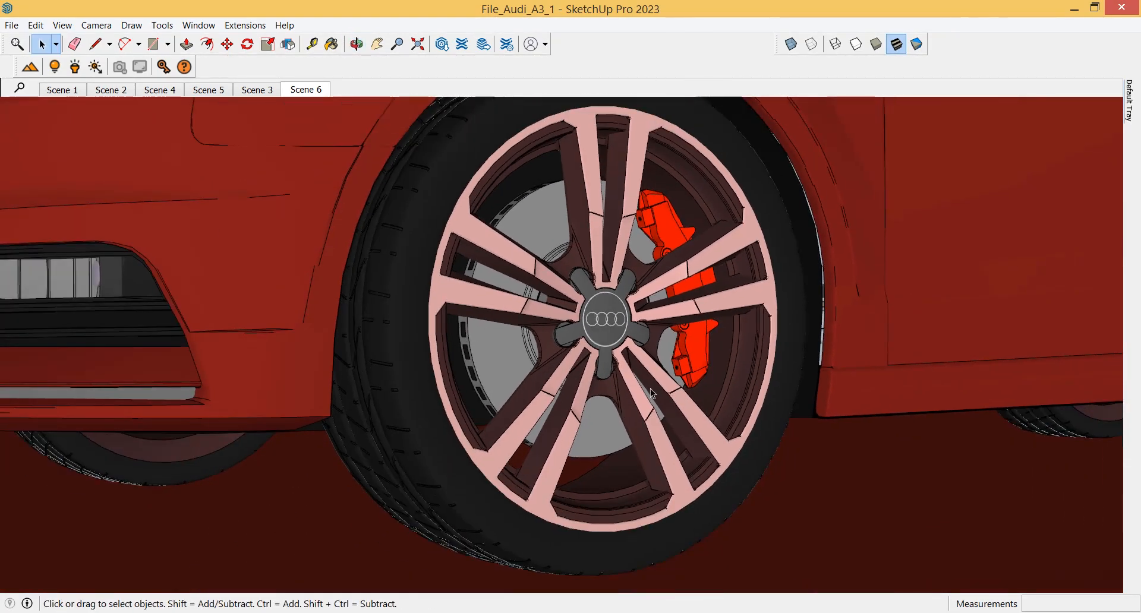
{"action": "middle_click_drag", "start_coordinate": [739, 268], "coordinate": [709, 304]}
{"action": "scroll", "coordinate": [709, 304], "scroll_direction": "down", "scroll_amount": 2}
{"action": "middle_click_drag", "start_coordinate": [485, 327], "coordinate": [589, 381]}
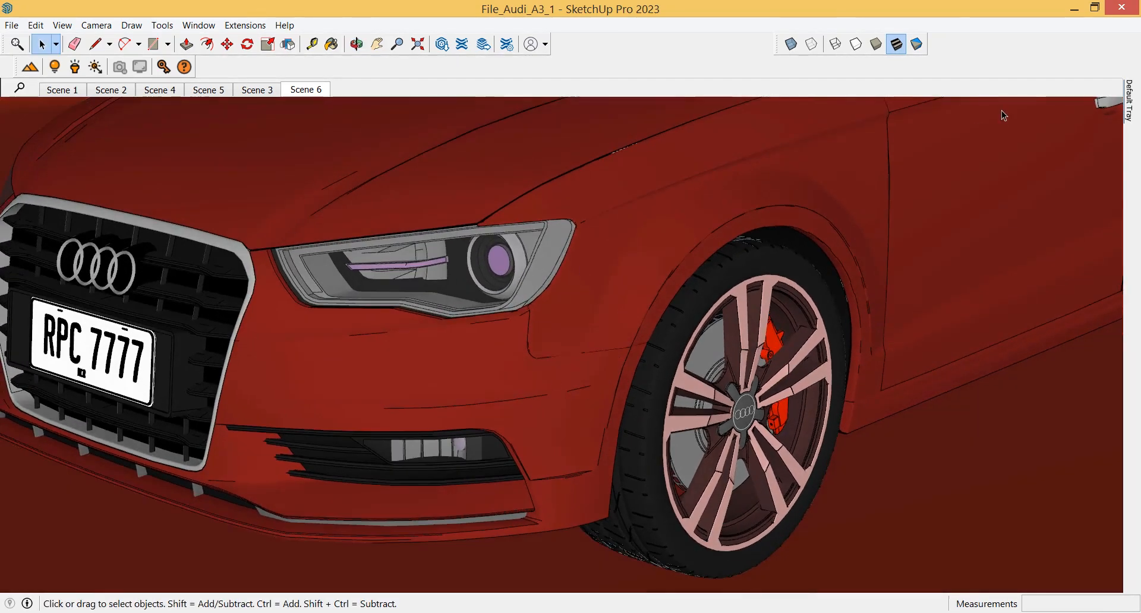
{"action": "left_click", "coordinate": [917, 44]}
Open the headlight group for editing and hide the rest of the model
{"action": "double_click", "coordinate": [504, 284]}
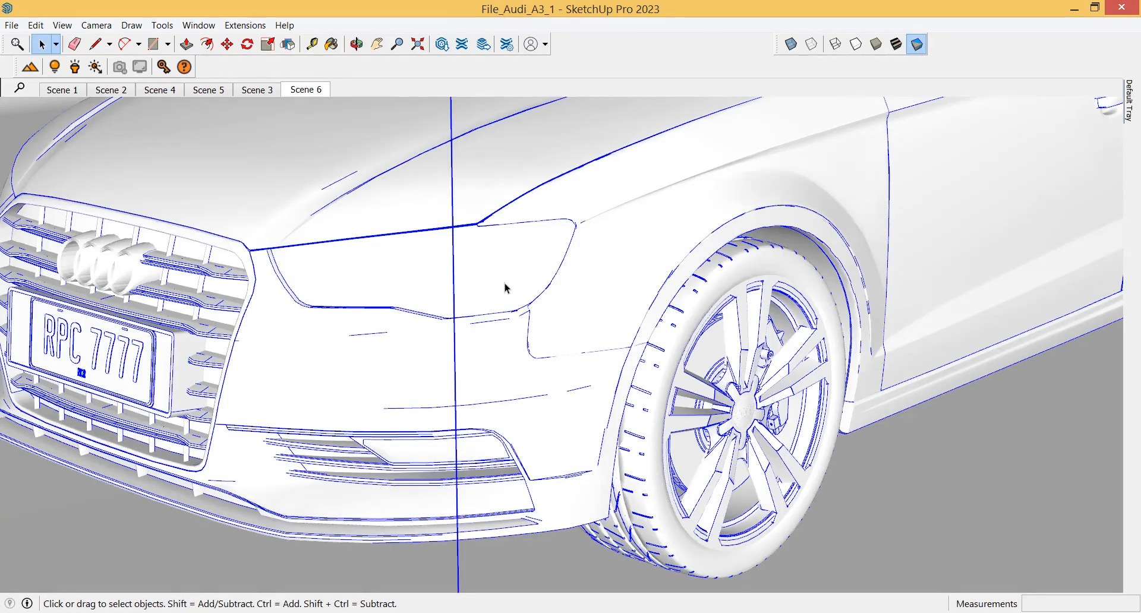
{"action": "double_click", "coordinate": [526, 271]}
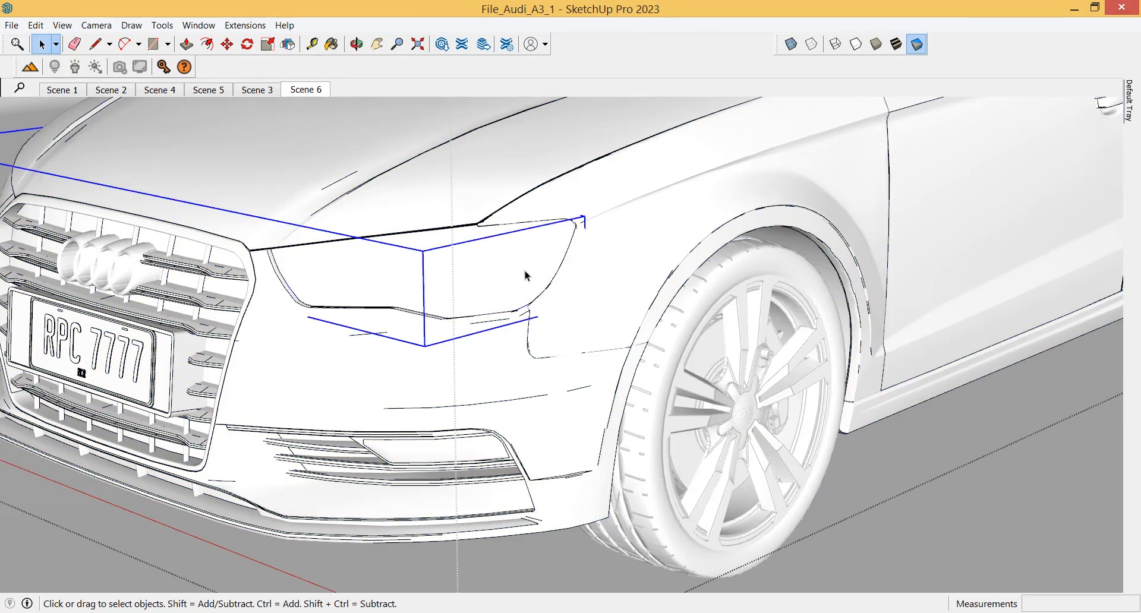
{"action": "scroll", "coordinate": [621, 419], "scroll_direction": "down", "scroll_amount": 4}
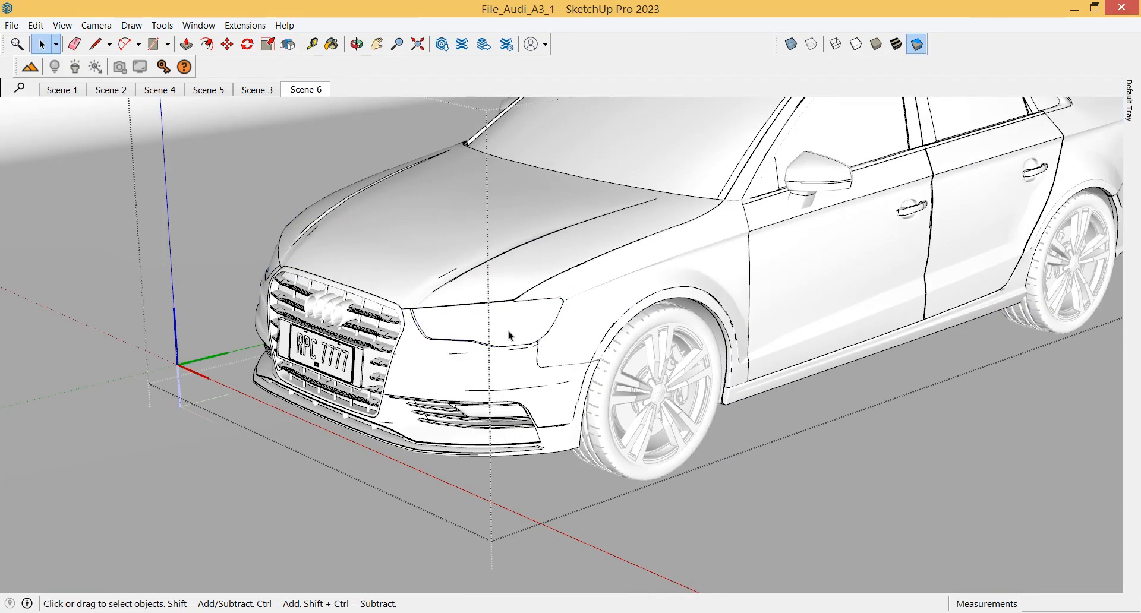
{"action": "double_click", "coordinate": [510, 332]}
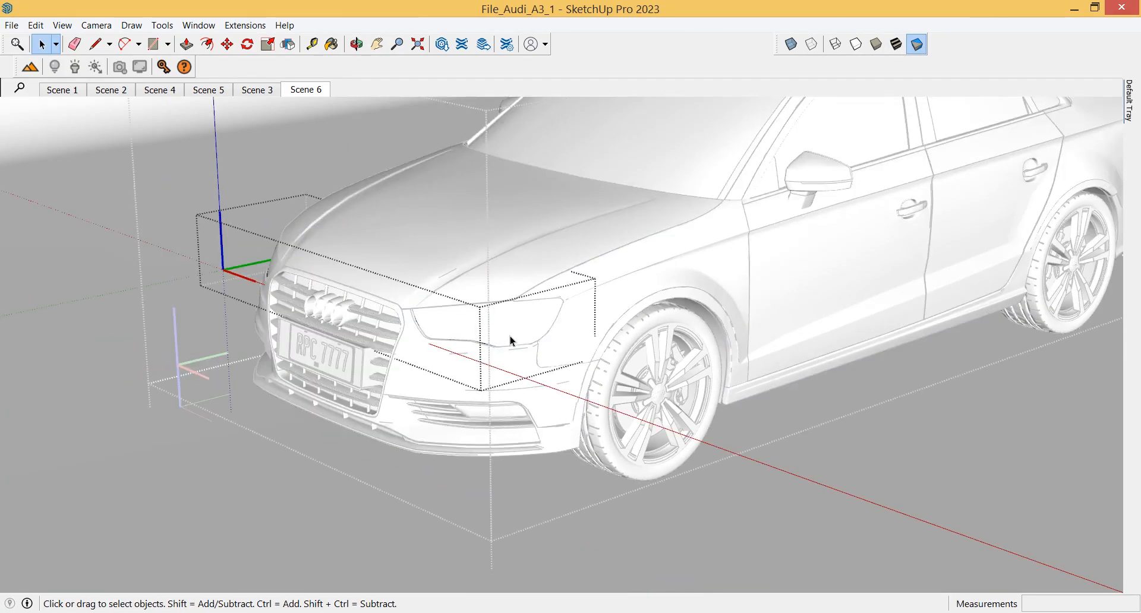
{"action": "key", "text": "alt+h"}
{"action": "middle_click_drag", "start_coordinate": [528, 344], "coordinate": [286, 333]}
{"action": "scroll", "coordinate": [610, 317], "scroll_direction": "up", "scroll_amount": 2}
{"action": "left_click", "coordinate": [523, 302]}
{"action": "middle_click_drag", "start_coordinate": [524, 302], "coordinate": [527, 375]}
{"action": "key", "text": "m"}
{"action": "left_click", "coordinate": [512, 392]}
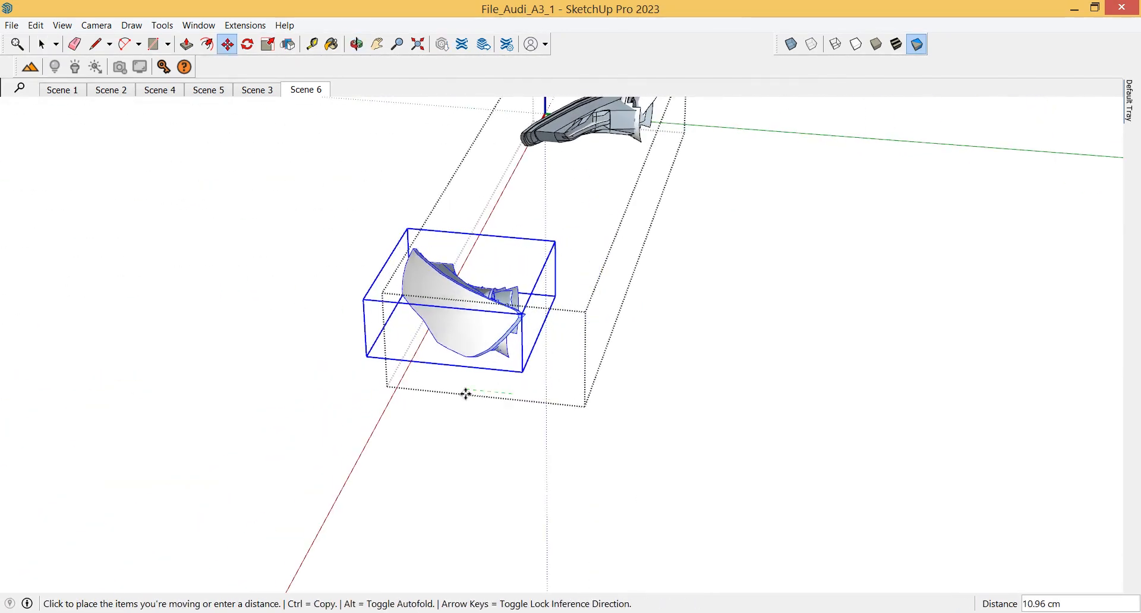
{"action": "key", "text": "Escape"}
Move the headlight's outer lens 50 cm along the green axis away from the housing
{"action": "key", "text": "space"}
{"action": "double_click", "coordinate": [503, 337]}
{"action": "left_click", "coordinate": [503, 331]}
{"action": "key", "text": "m"}
{"action": "left_click", "coordinate": [540, 422]}
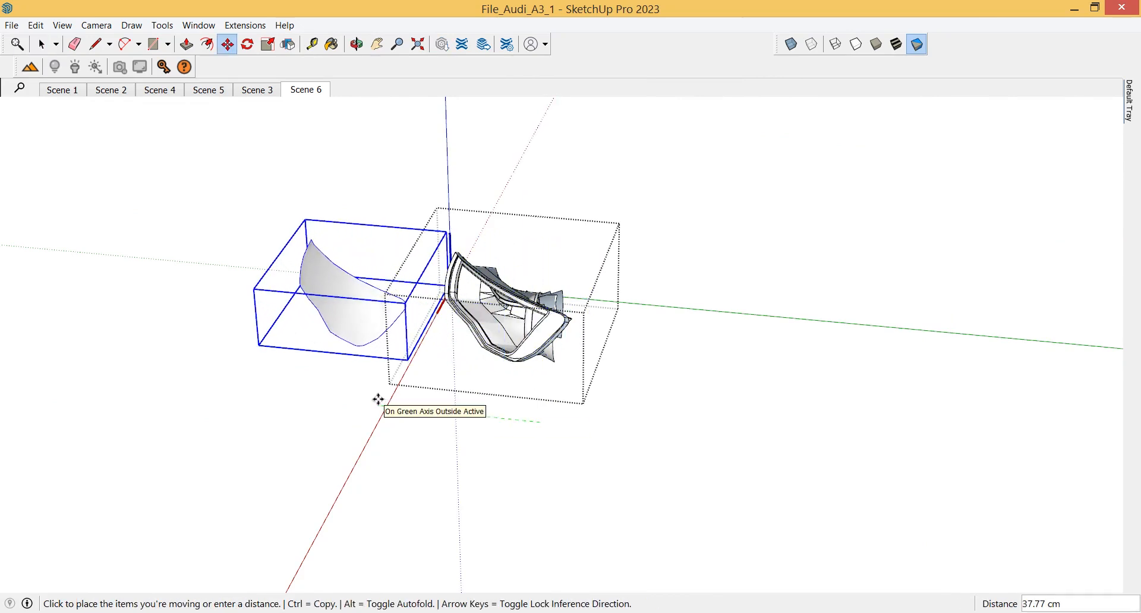
{"action": "type", "text": "50"}
{"action": "key", "text": "Return"}
Switch back to shaded-with-textures style and examine the exposed headlight interior
{"action": "key", "text": "space"}
{"action": "left_click", "coordinate": [897, 44]}
{"action": "scroll", "coordinate": [443, 305], "scroll_direction": "up", "scroll_amount": 4}
{"action": "middle_click_drag", "start_coordinate": [443, 305], "coordinate": [761, 237]}
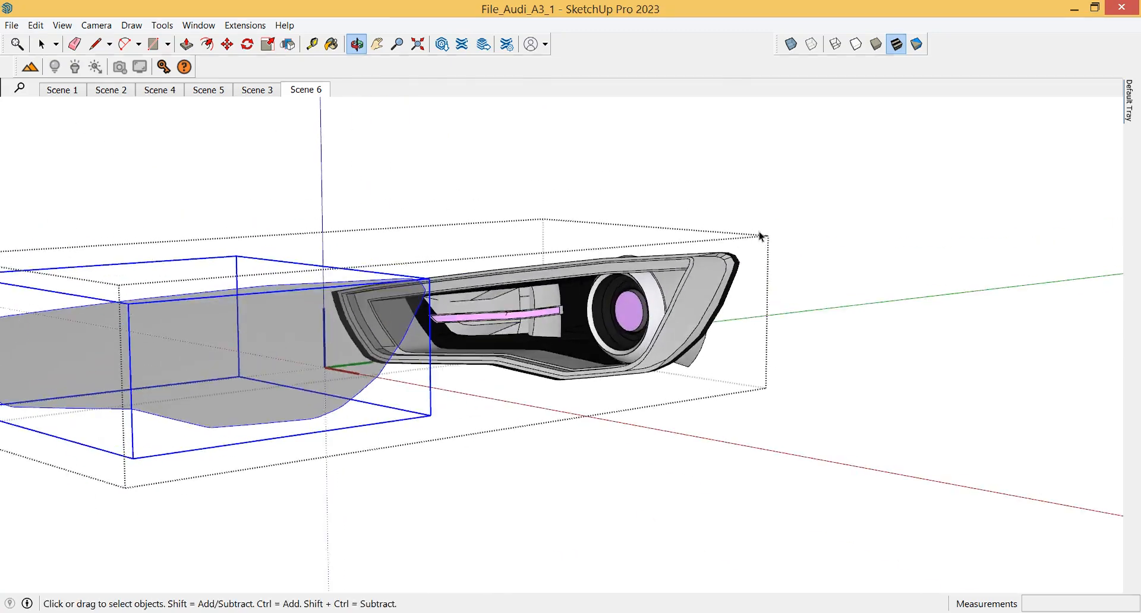
{"action": "scroll", "coordinate": [601, 324], "scroll_direction": "up", "scroll_amount": 3}
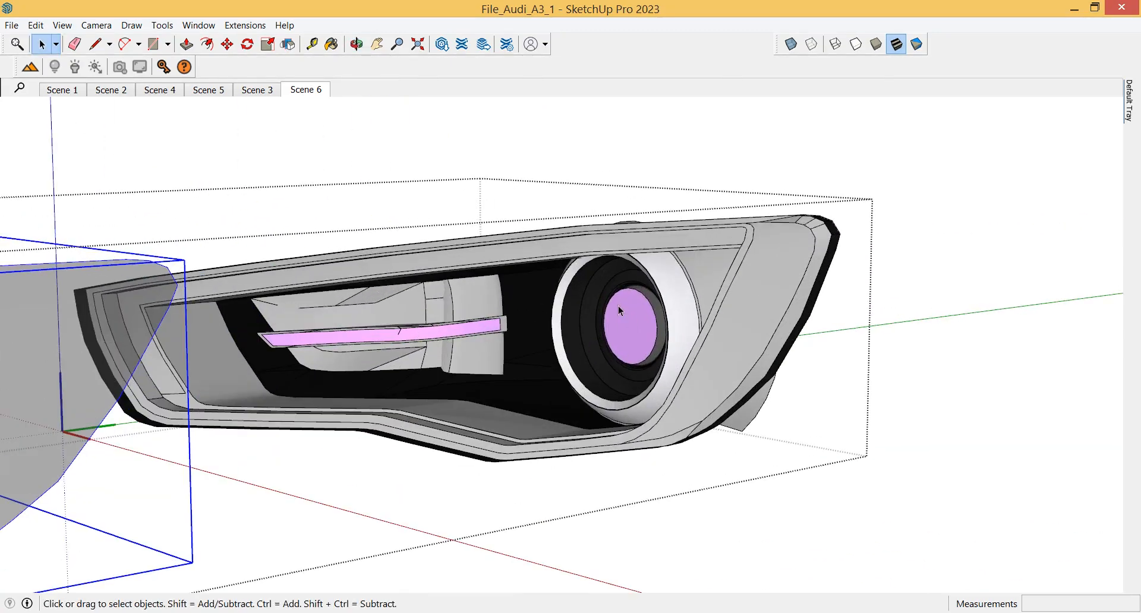
{"action": "middle_click_drag", "start_coordinate": [618, 305], "coordinate": [553, 348]}
{"action": "scroll", "coordinate": [593, 324], "scroll_direction": "down", "scroll_amount": 3}
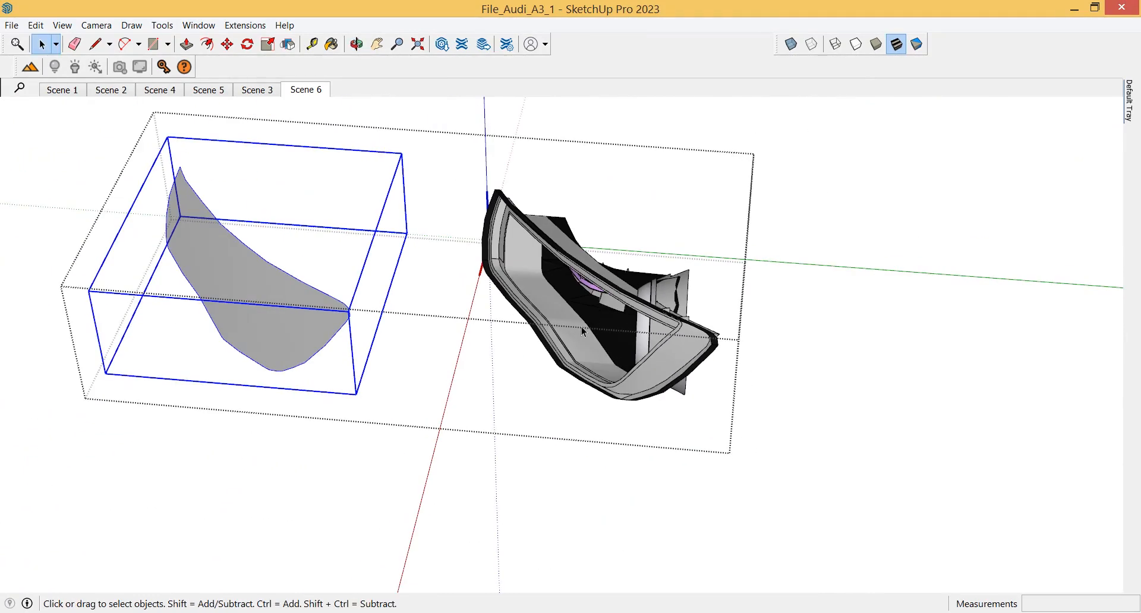
Undo the lens move, exit the headlight group and return to Scene 6
{"action": "key", "text": "ctrl+z"}
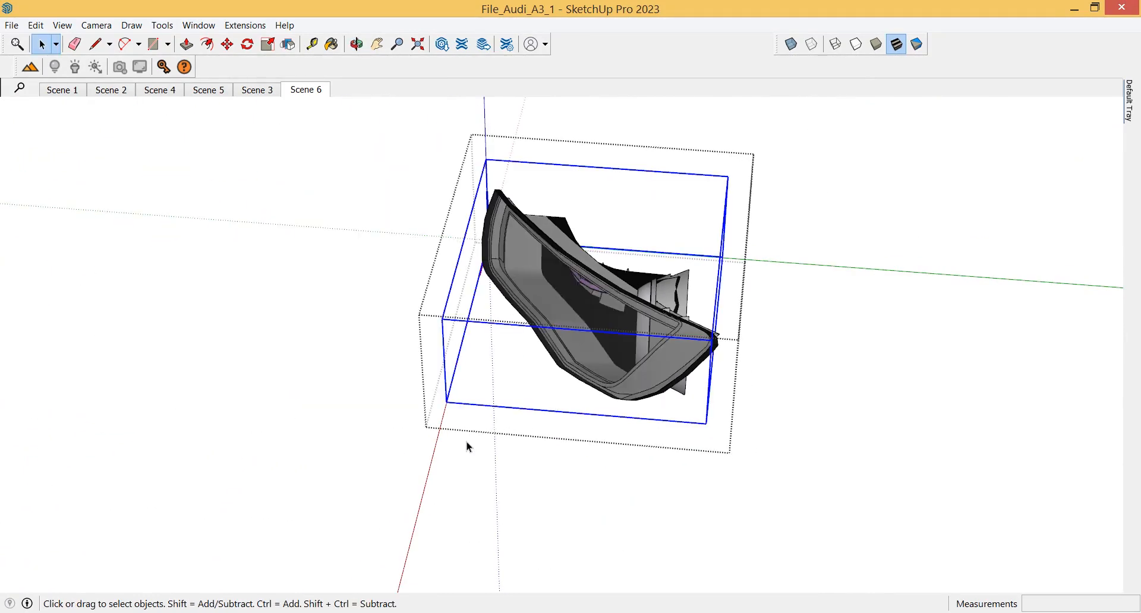
{"action": "left_click", "coordinate": [401, 455]}
{"action": "left_click", "coordinate": [401, 454]}
{"action": "middle_click_drag", "start_coordinate": [410, 454], "coordinate": [593, 421]}
{"action": "middle_click_drag", "start_coordinate": [654, 375], "coordinate": [624, 394]}
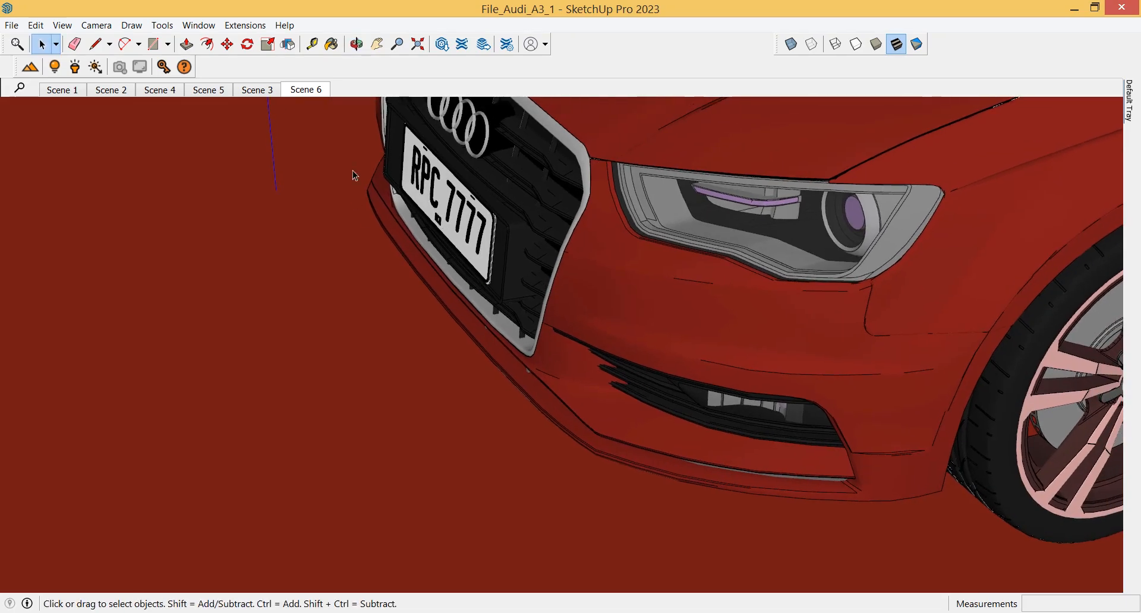
{"action": "left_click", "coordinate": [311, 91]}
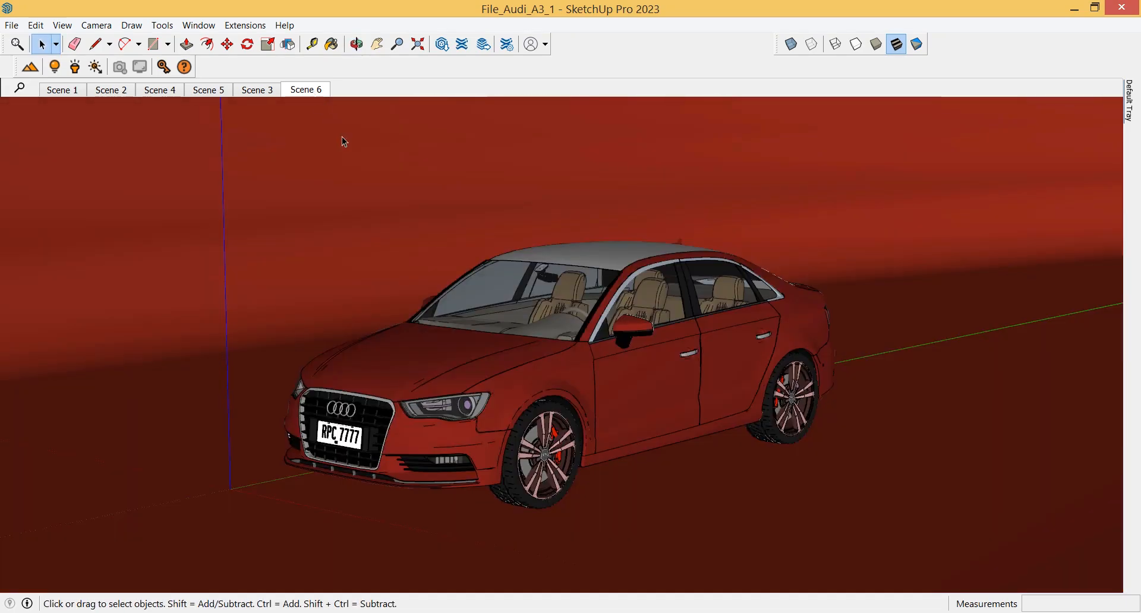
Open the Rayscaper render window, start rendering and fit the image to the viewport
{"action": "left_click", "coordinate": [34, 73]}
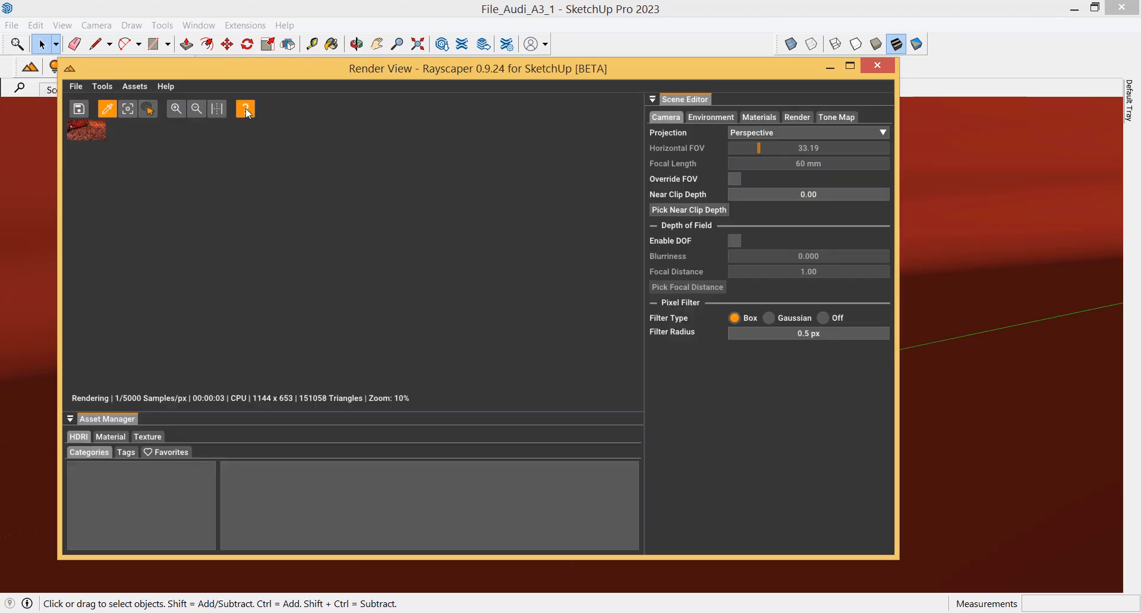
{"action": "left_click", "coordinate": [217, 109]}
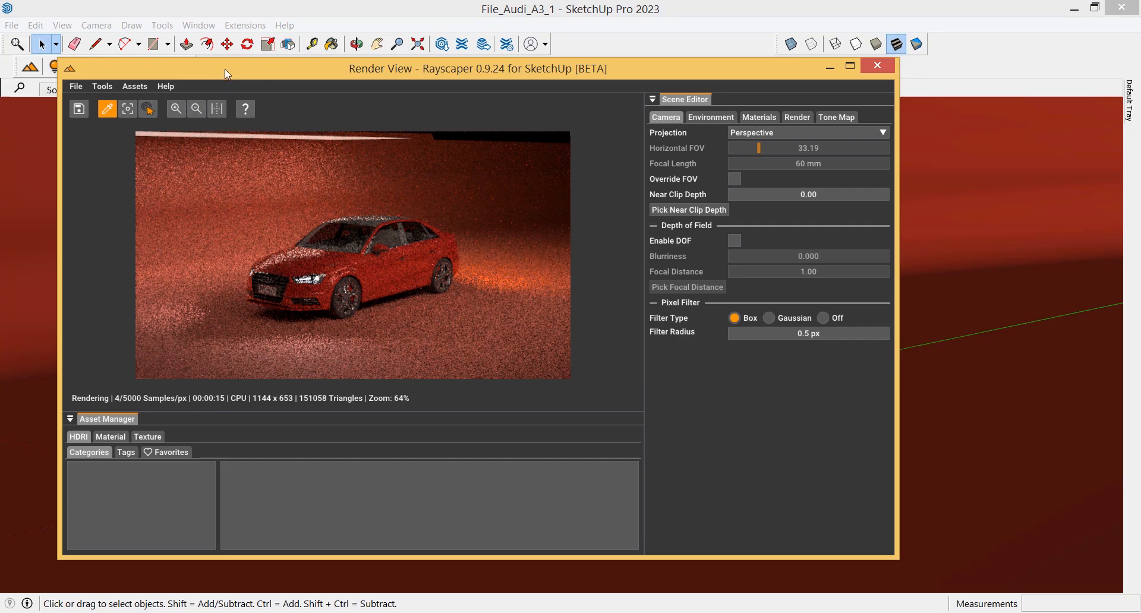
Open the Default Tray and pin it beside the model
{"action": "left_click", "coordinate": [1130, 107]}
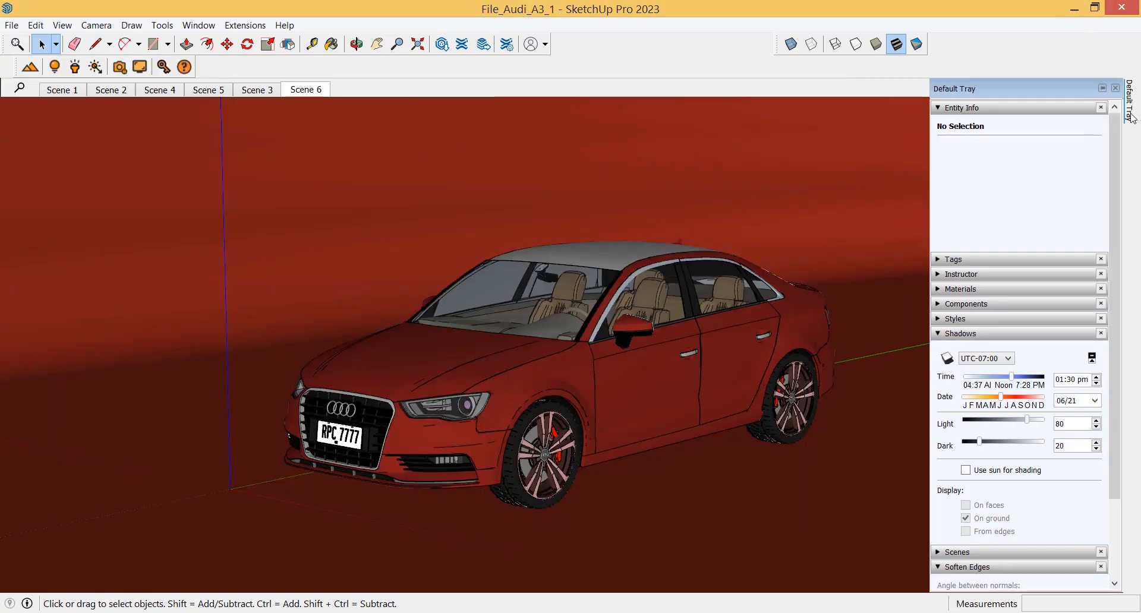
{"action": "left_click", "coordinate": [1102, 88]}
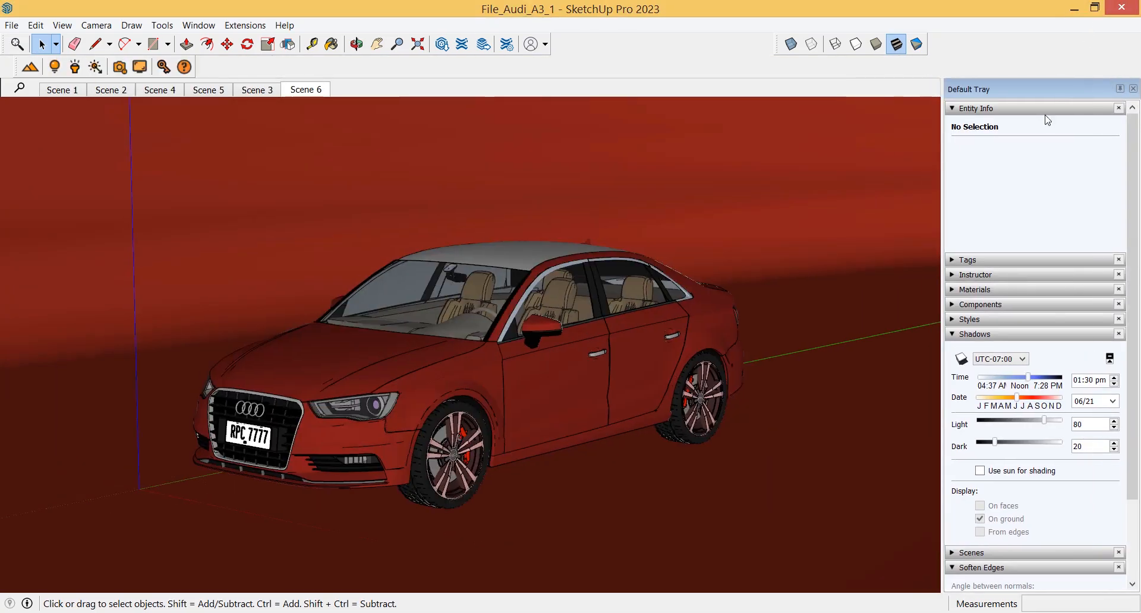
Bring the Rayscaper render window back to the front and reposition it
{"action": "mouse_move", "coordinate": [422, 579]}
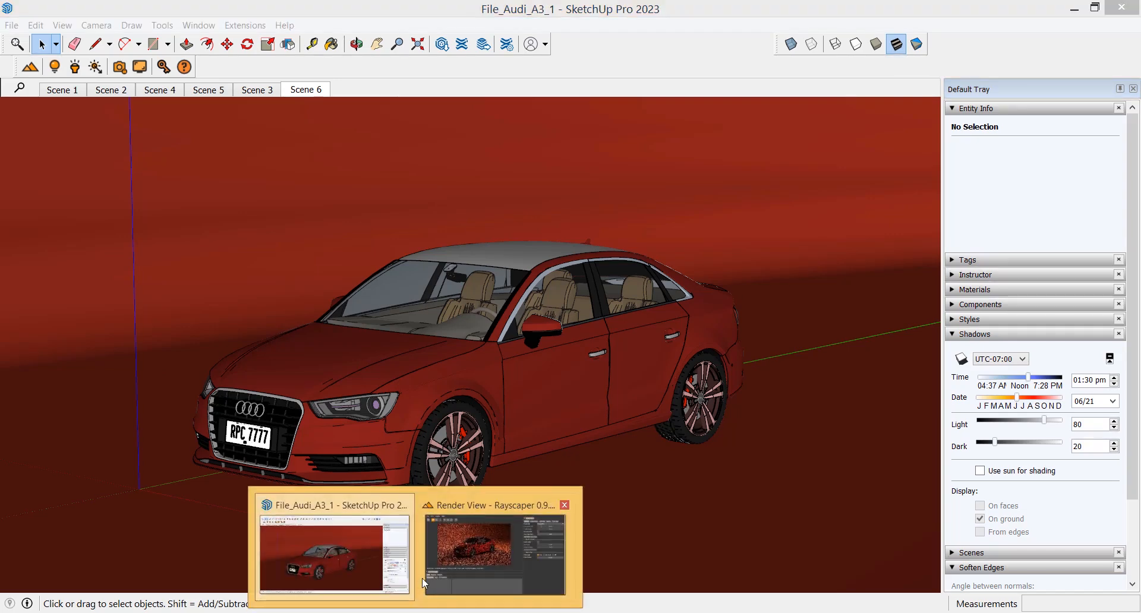
{"action": "left_click", "coordinate": [495, 547]}
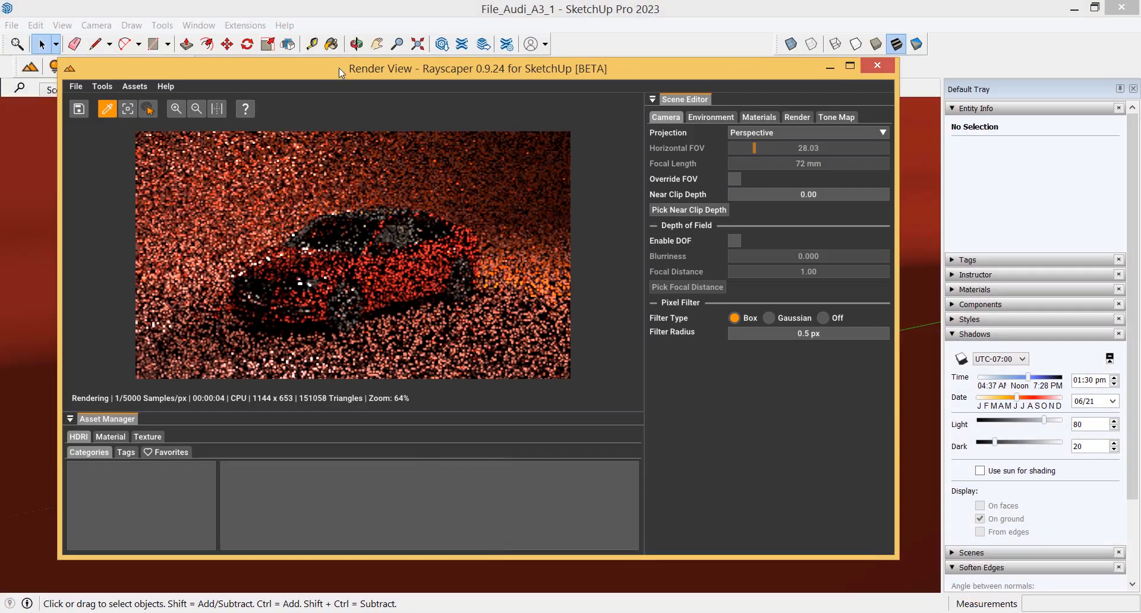
{"action": "left_click_drag", "start_coordinate": [340, 69], "coordinate": [386, 112]}
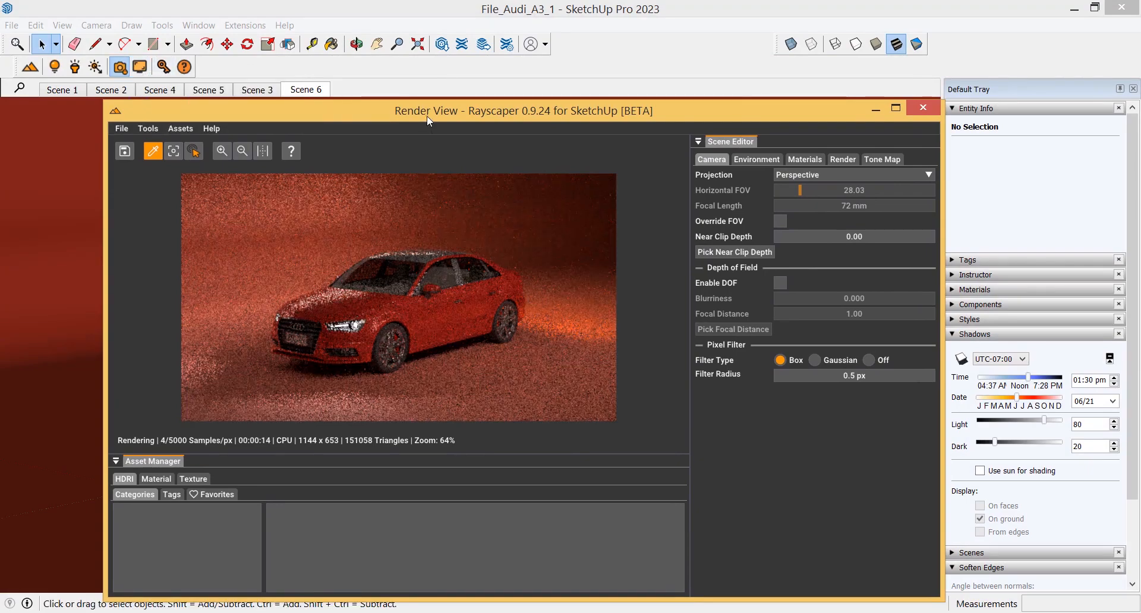
{"action": "mouse_move", "coordinate": [429, 111]}
{"action": "left_mouse_down"}
{"action": "mouse_move", "coordinate": [551, 76]}
{"action": "mouse_move", "coordinate": [615, 21]}
{"action": "left_mouse_up"}
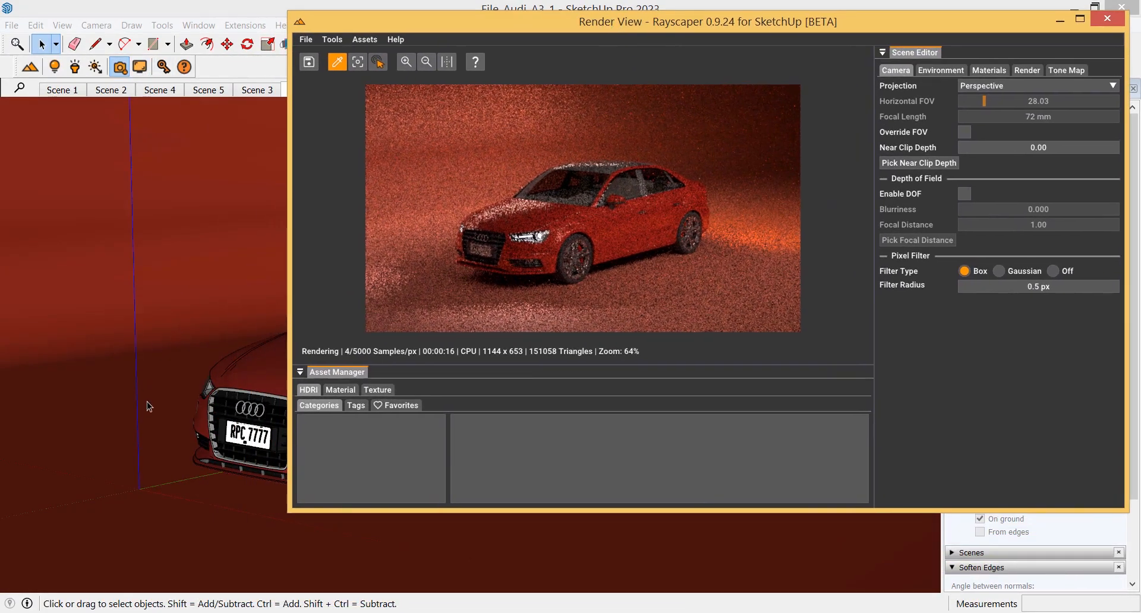
Arrange SketchUp and the render window side by side and orbit the car to adjust the rendered camera angle
{"action": "middle_click_drag", "start_coordinate": [147, 402], "coordinate": [511, 414]}
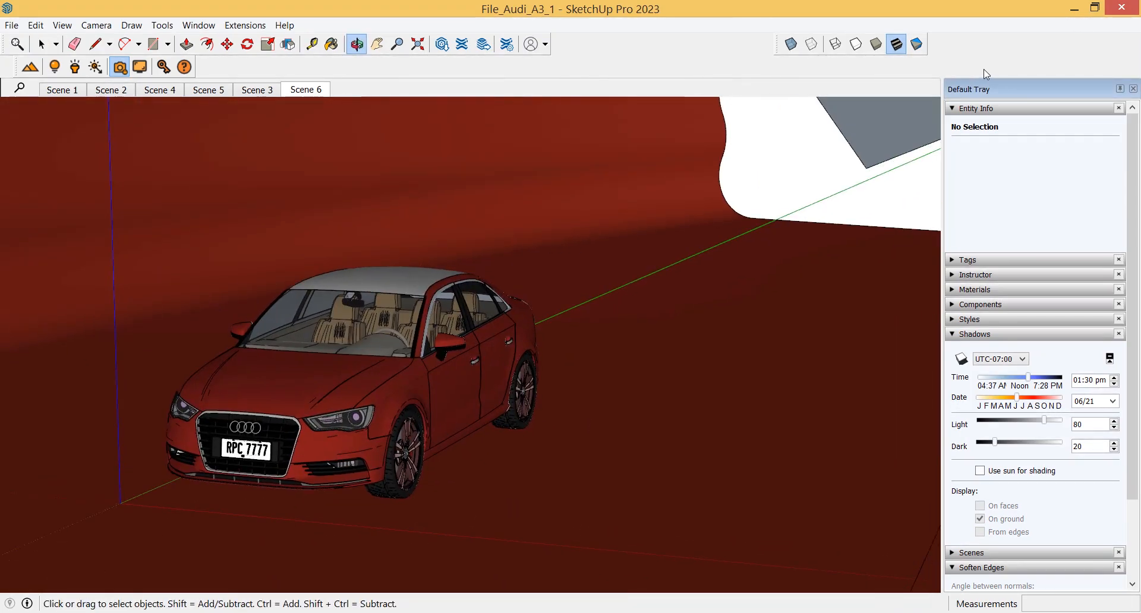
{"action": "left_click", "coordinate": [1089, 11]}
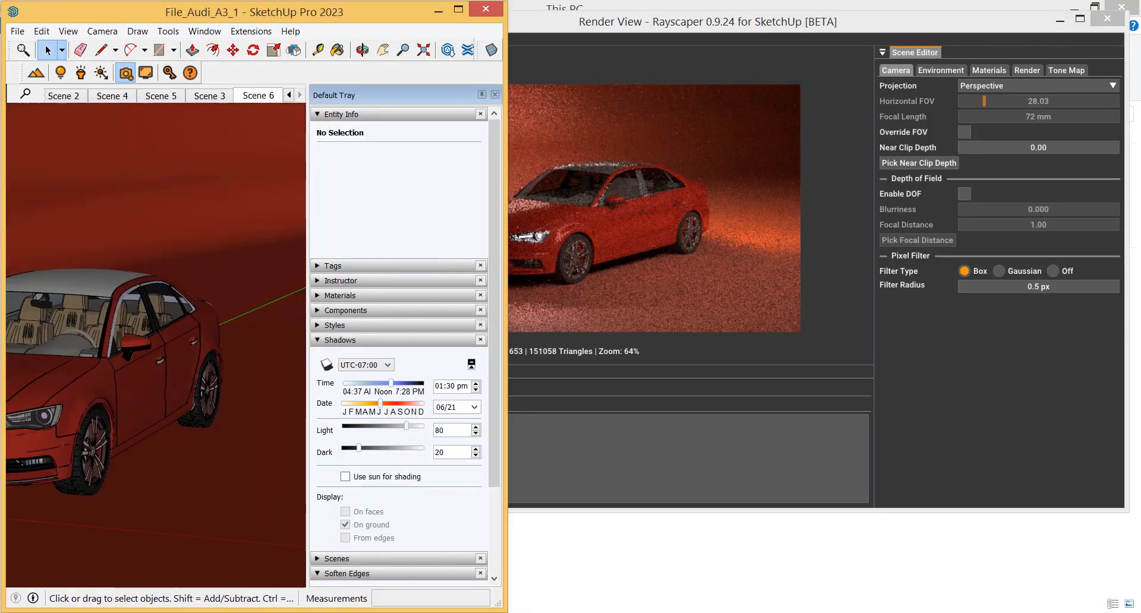
{"action": "left_click", "coordinate": [777, 26]}
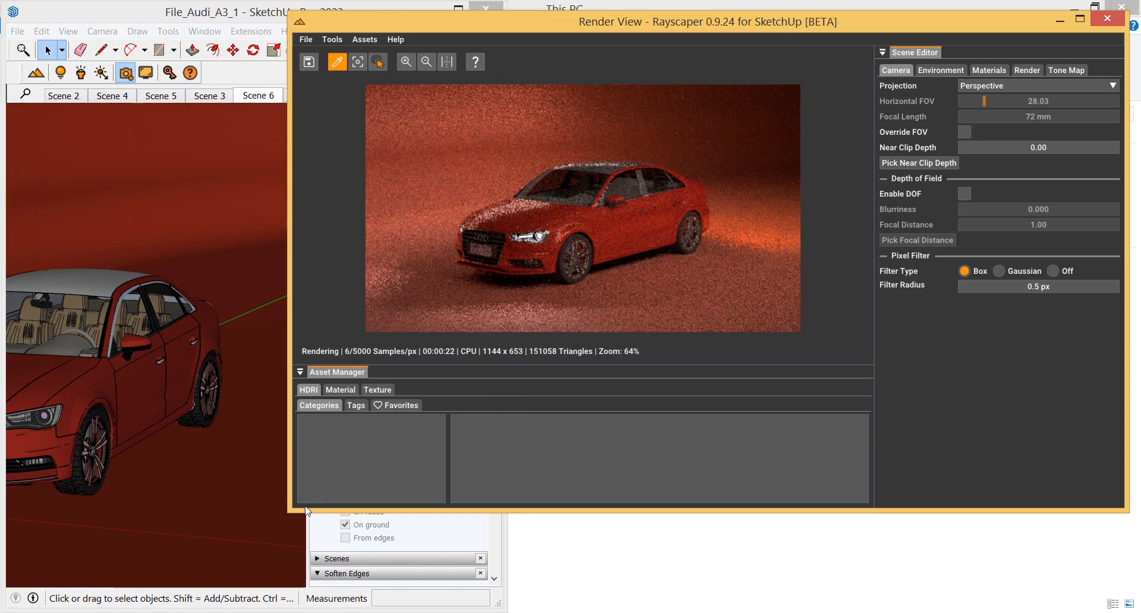
{"action": "left_click_drag", "start_coordinate": [294, 510], "coordinate": [315, 602]}
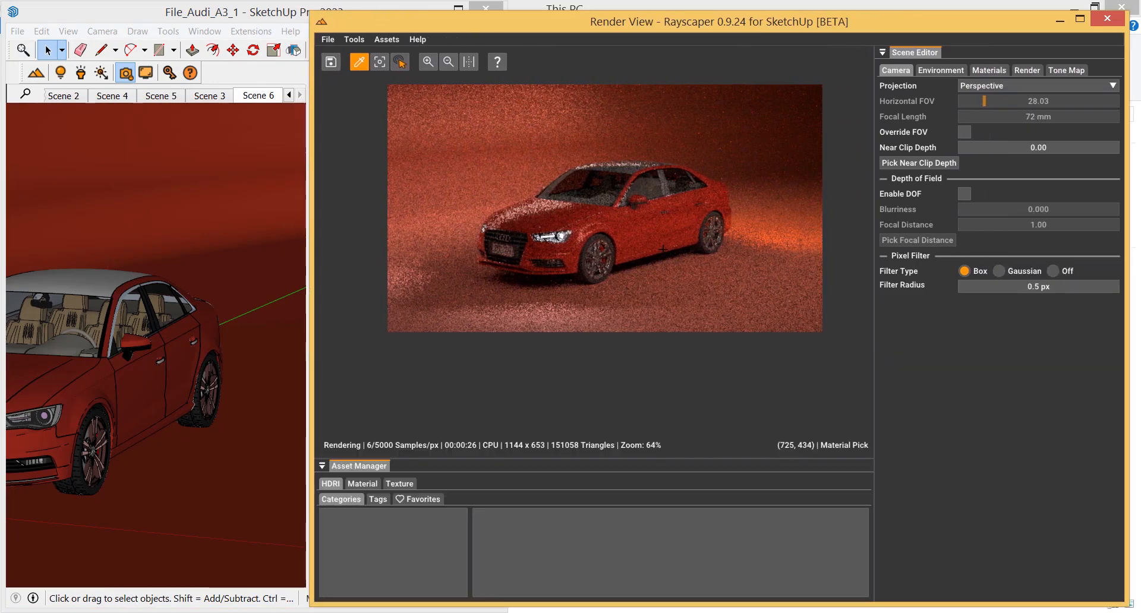
{"action": "left_click", "coordinate": [187, 381]}
{"action": "middle_click_drag", "start_coordinate": [188, 381], "coordinate": [219, 367]}
{"action": "left_click", "coordinate": [481, 95]}
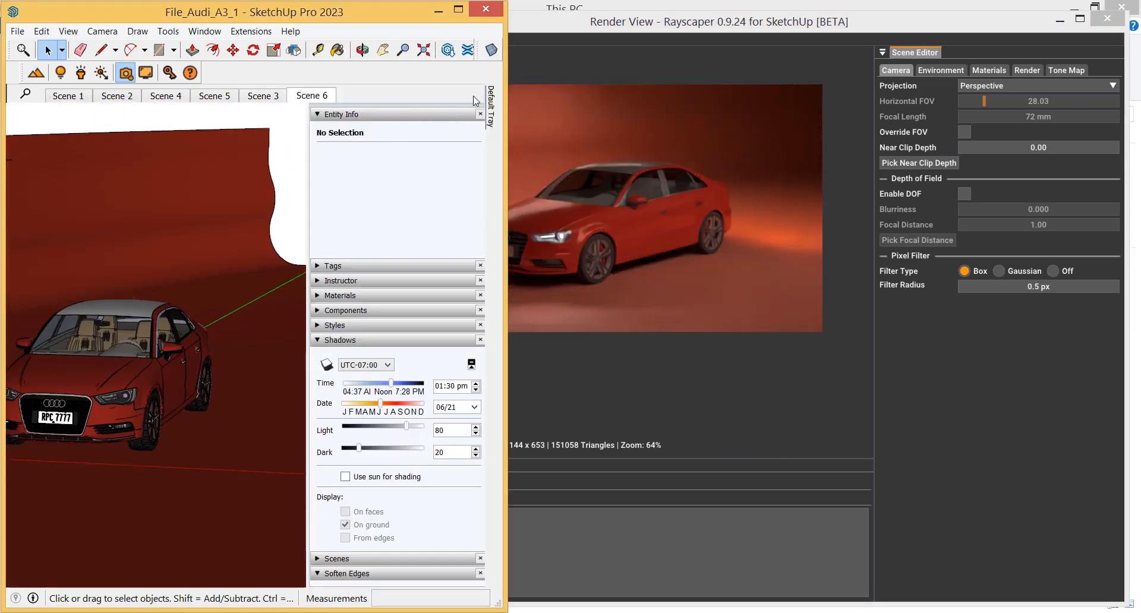
{"action": "mouse_move", "coordinate": [242, 256]}
{"action": "middle_mouse_down"}
{"action": "mouse_move", "coordinate": [341, 257]}
{"action": "mouse_move", "coordinate": [208, 262]}
{"action": "middle_mouse_up"}
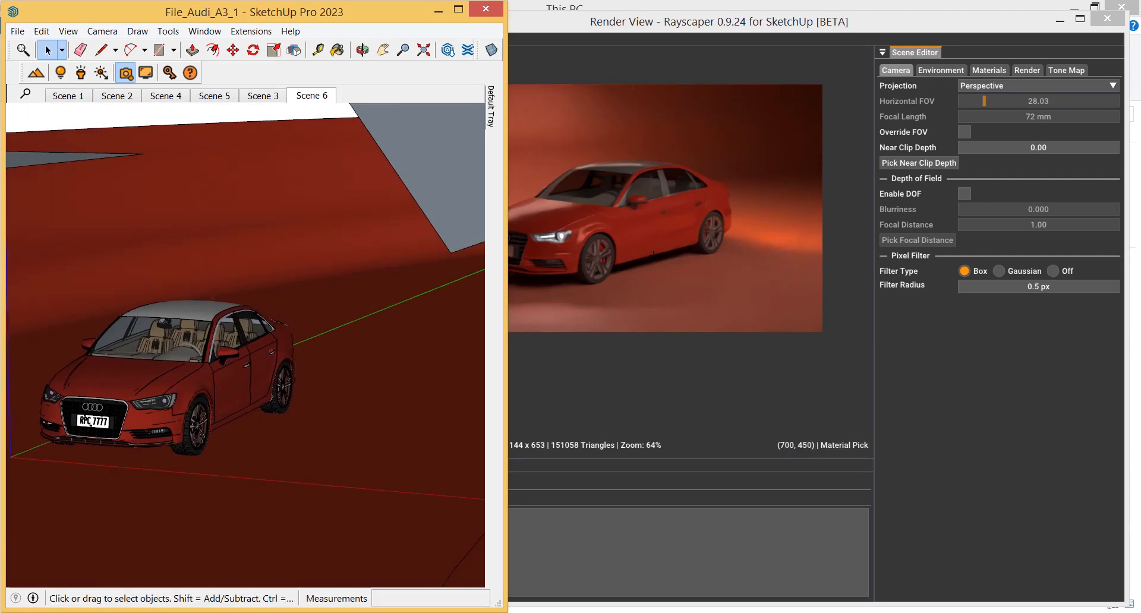
Maximize the render window and zoom the render preview in and back out
{"action": "left_click", "coordinate": [724, 72]}
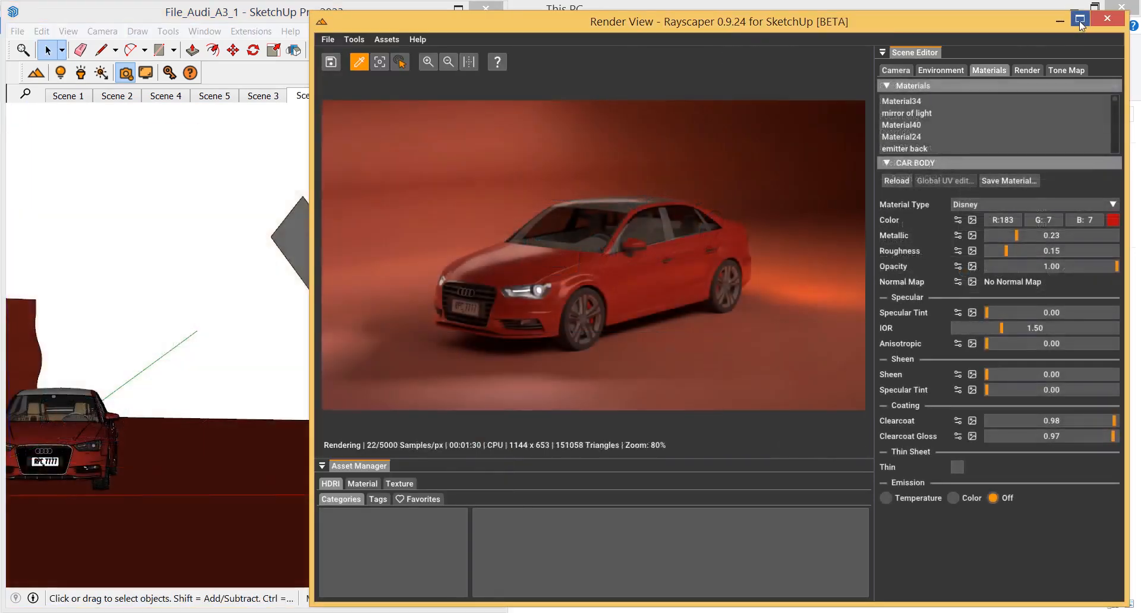
{"action": "key", "text": "super+Up"}
{"action": "left_click", "coordinate": [155, 47]}
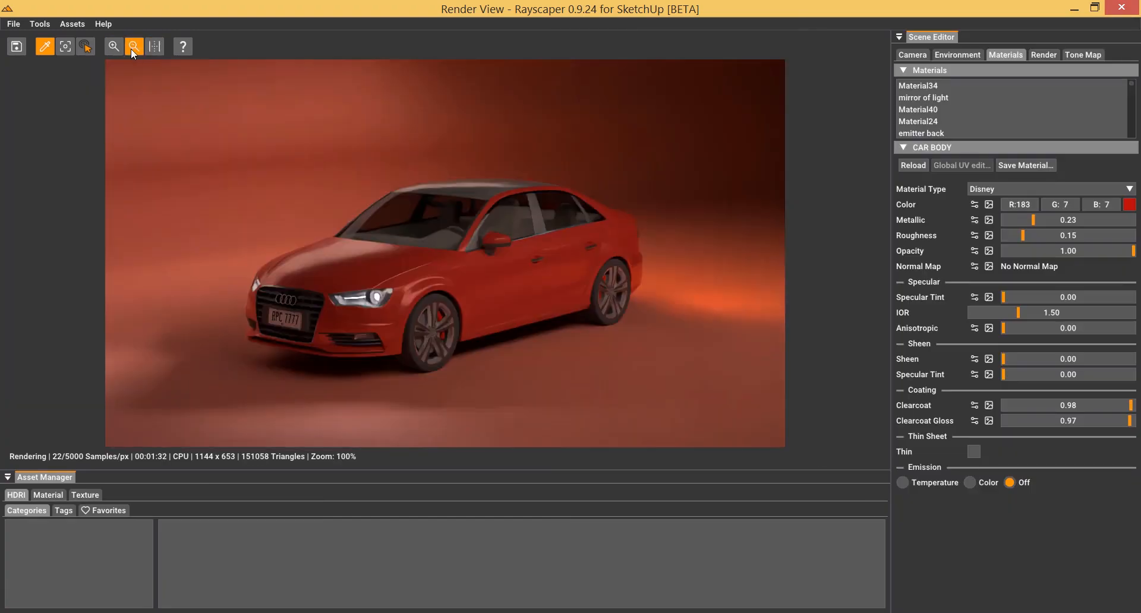
{"action": "left_click", "coordinate": [115, 45]}
{"action": "left_click", "coordinate": [115, 45]}
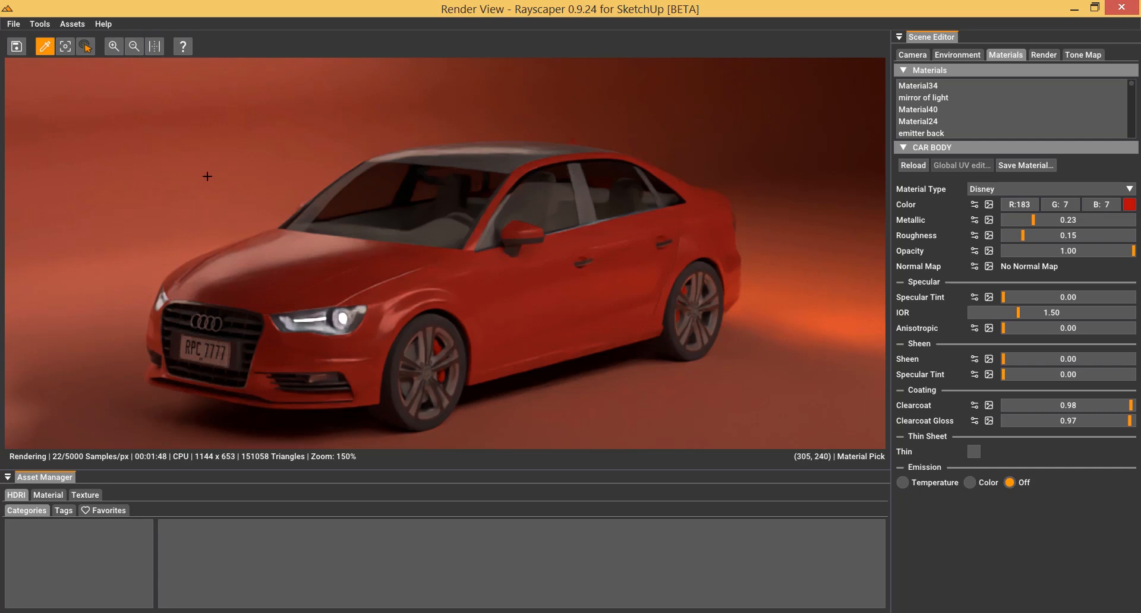
{"action": "left_click", "coordinate": [129, 50]}
{"action": "left_click", "coordinate": [127, 45]}
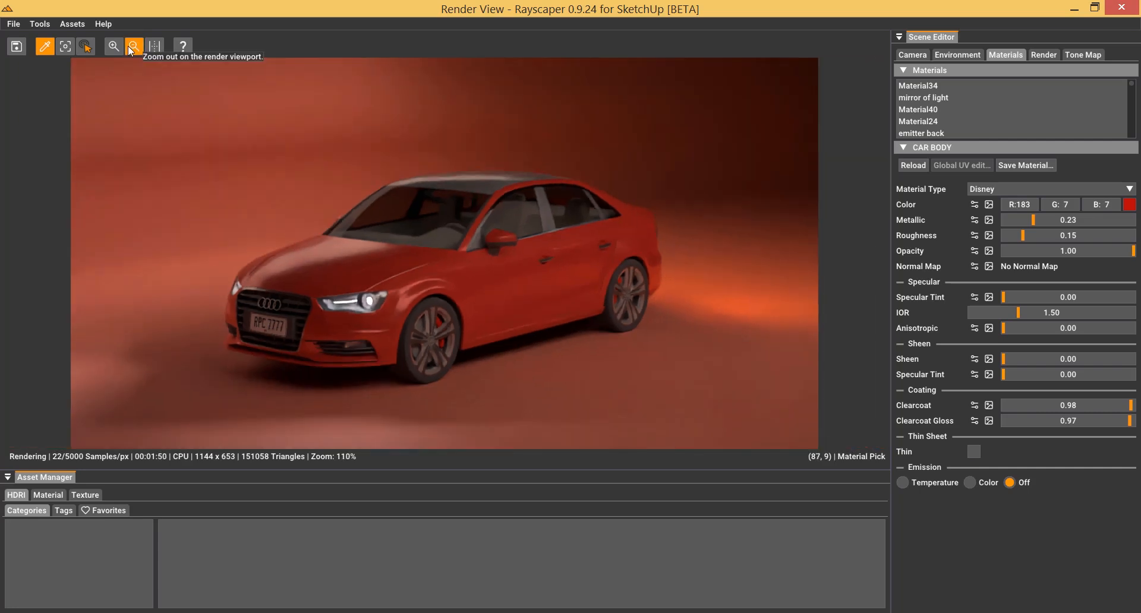
In the Tone Map settings, set Vignette to 0.18 and White Point to 1.00
{"action": "left_click", "coordinate": [1096, 55]}
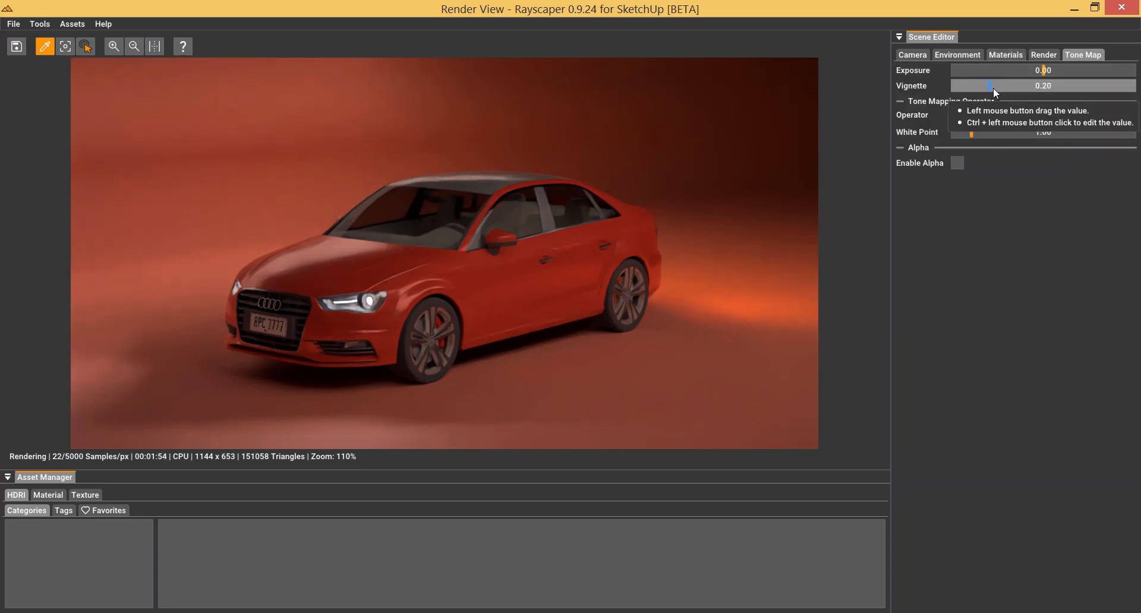
{"action": "mouse_move", "coordinate": [994, 87]}
{"action": "left_mouse_down"}
{"action": "mouse_move", "coordinate": [1138, 88]}
{"action": "mouse_move", "coordinate": [929, 101]}
{"action": "mouse_move", "coordinate": [992, 94]}
{"action": "left_mouse_up"}
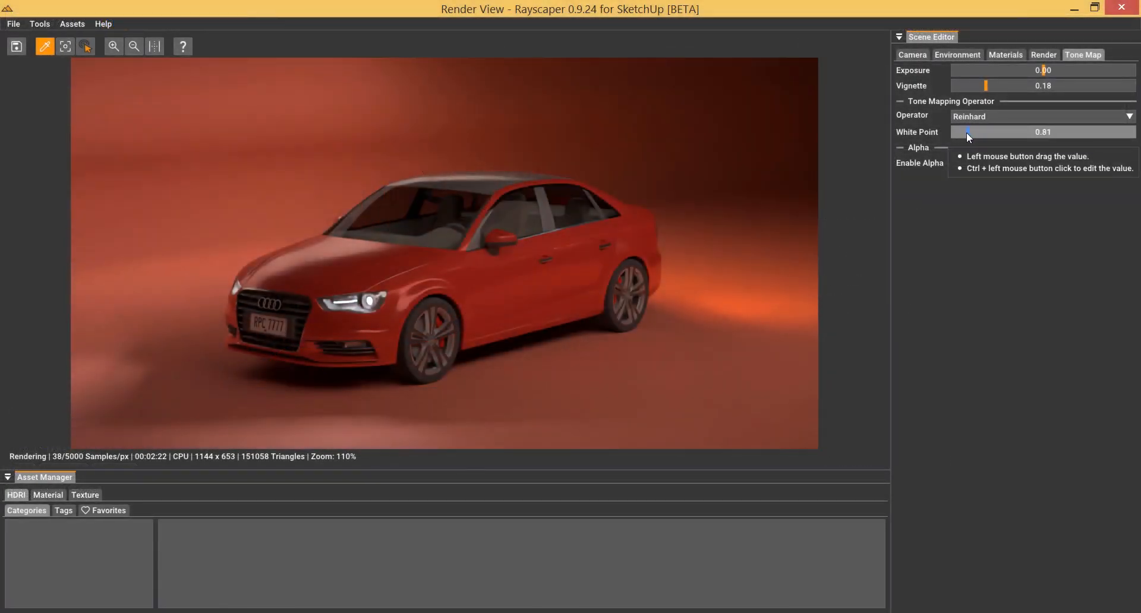
{"action": "left_click_drag", "start_coordinate": [963, 136], "coordinate": [1003, 129]}
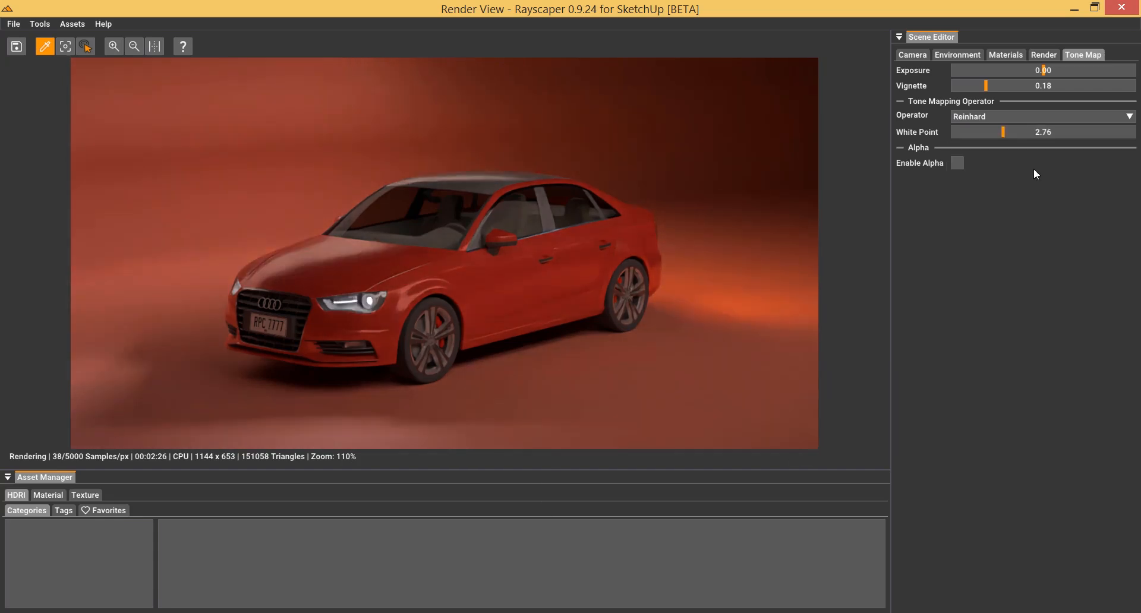
{"action": "left_click", "coordinate": [1008, 130], "text": "ctrl"}
{"action": "type", "text": "1"}
{"action": "key", "text": "Return"}
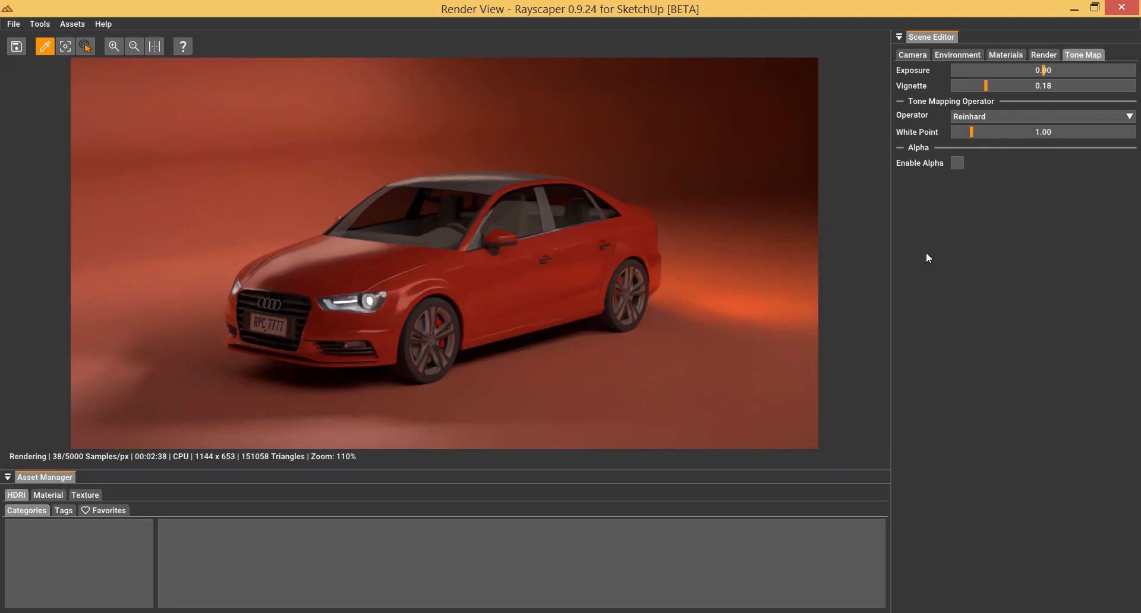
{"action": "left_click", "coordinate": [914, 56]}
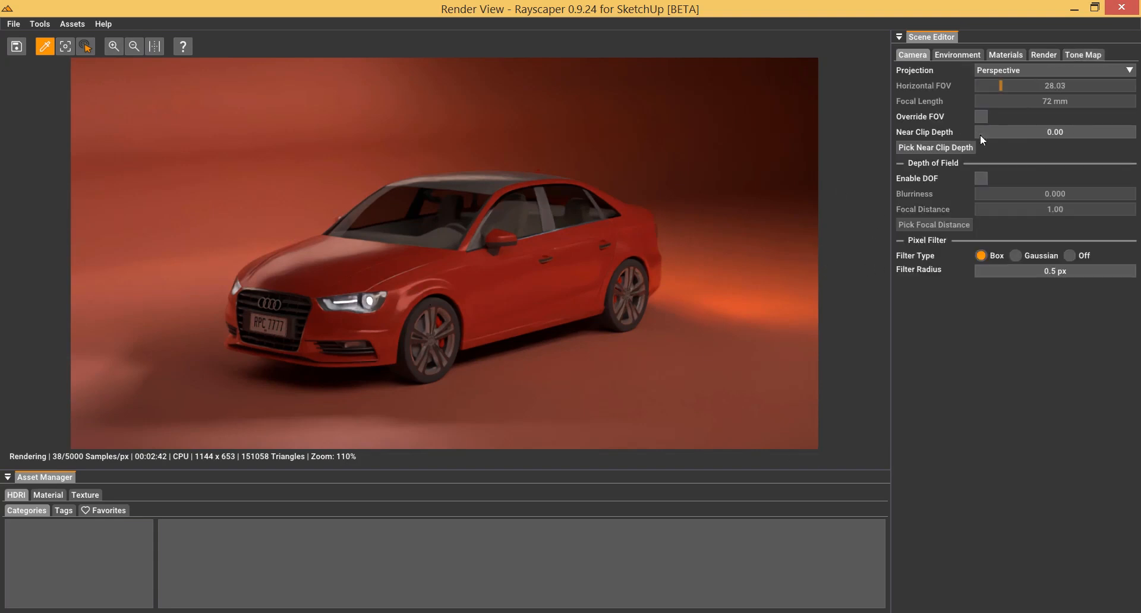